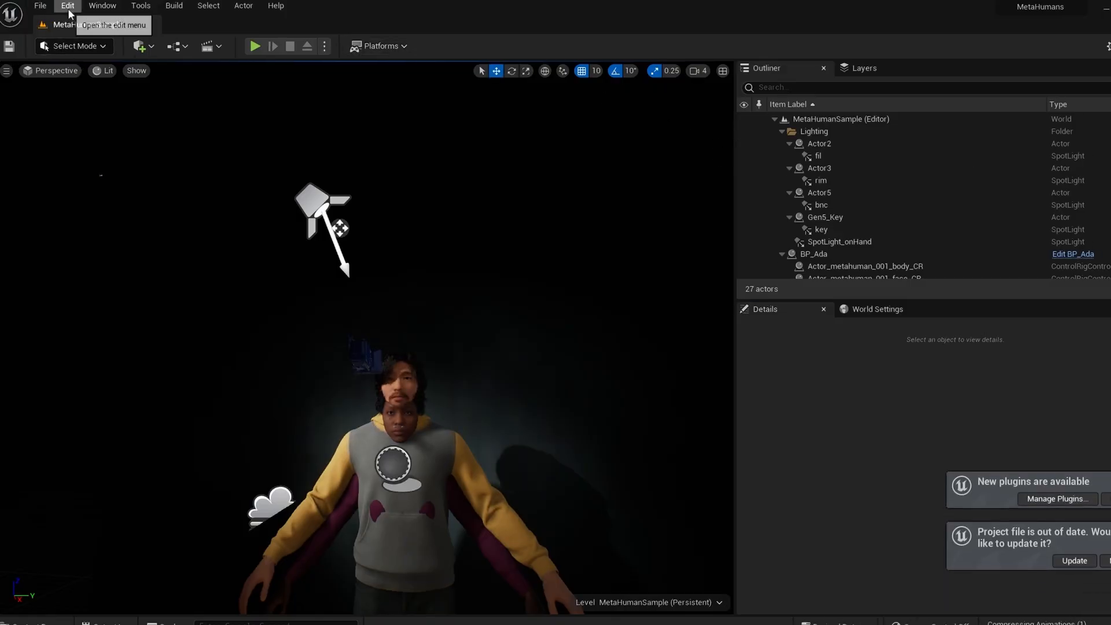
# Duplicate the MetaHumanSample level in the Levels folder and open the copy.
pyautogui.click(41, 621)
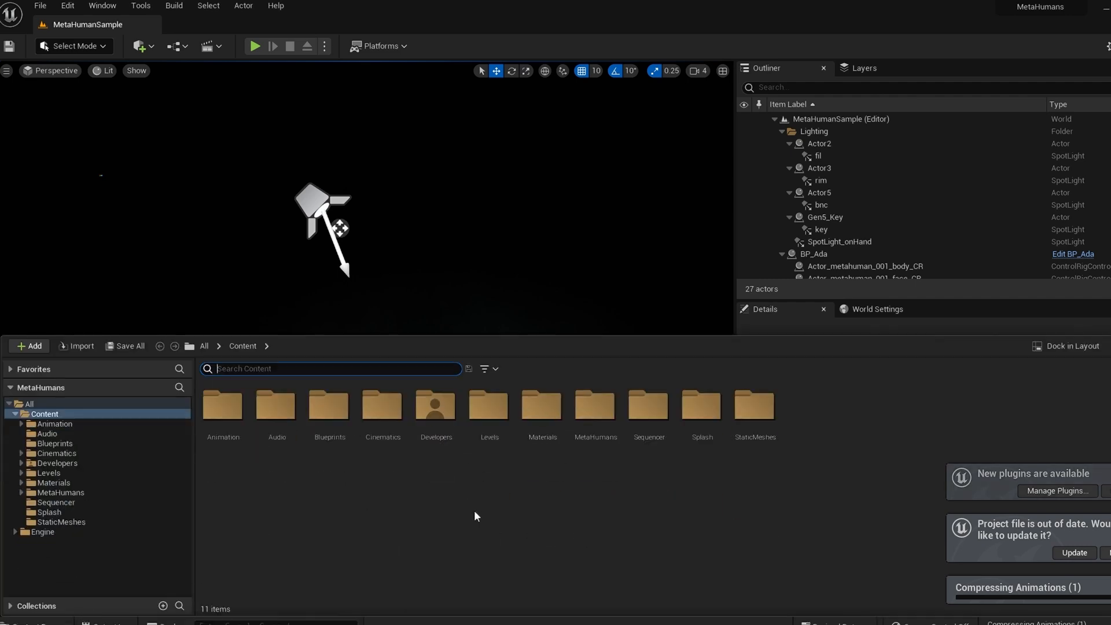
pyautogui.rightClick(533, 521)
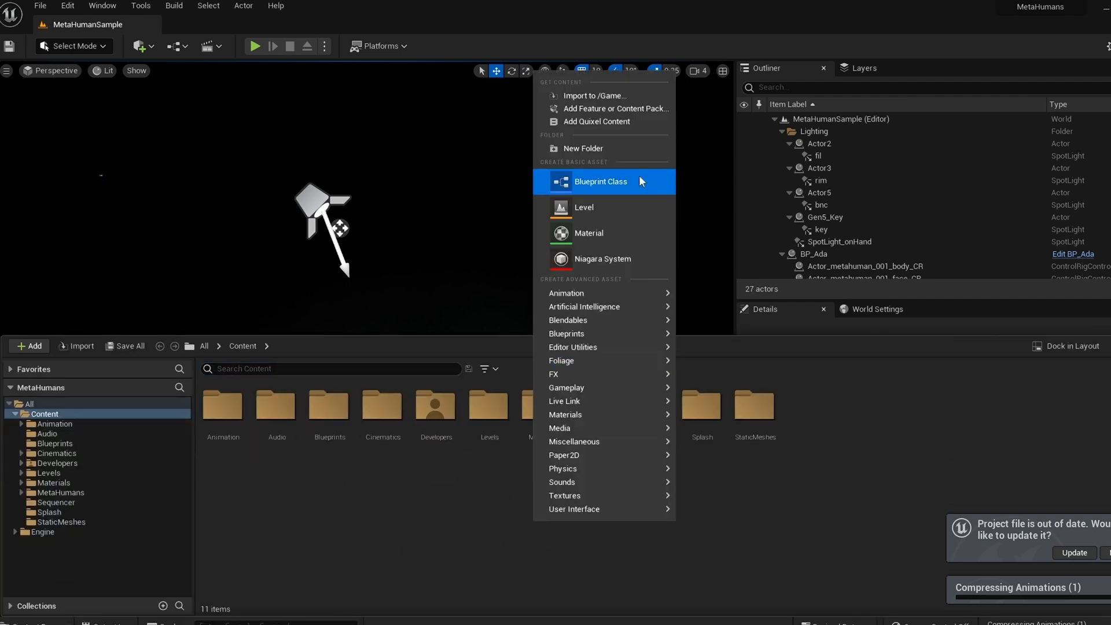
pyautogui.click(49, 473)
pyautogui.rightClick(382, 431)
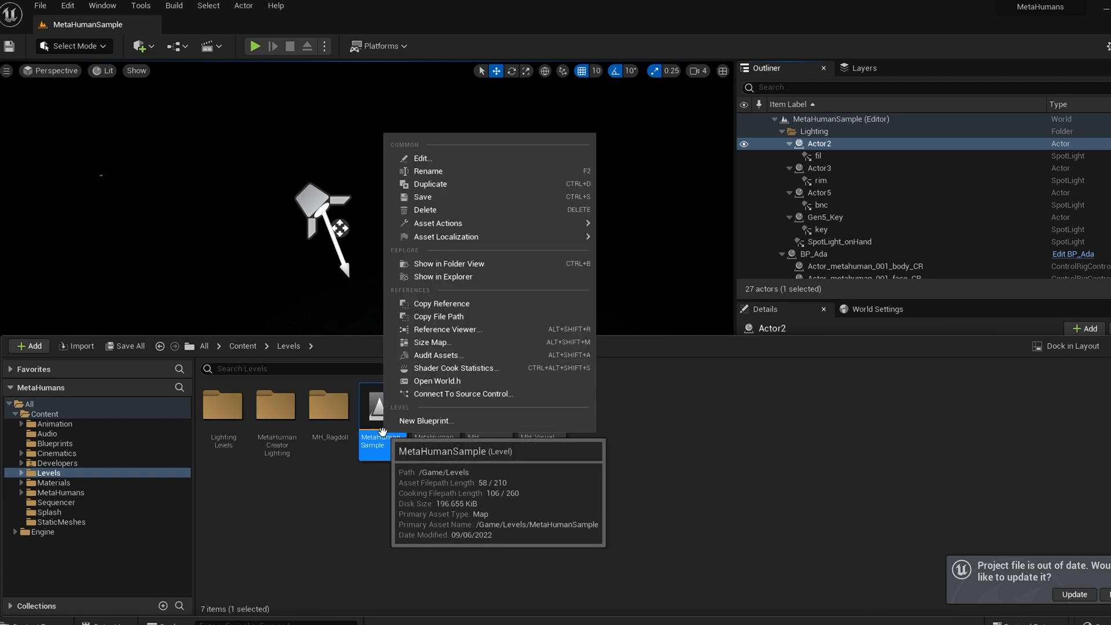
pyautogui.click(470, 183)
pyautogui.press('Return')
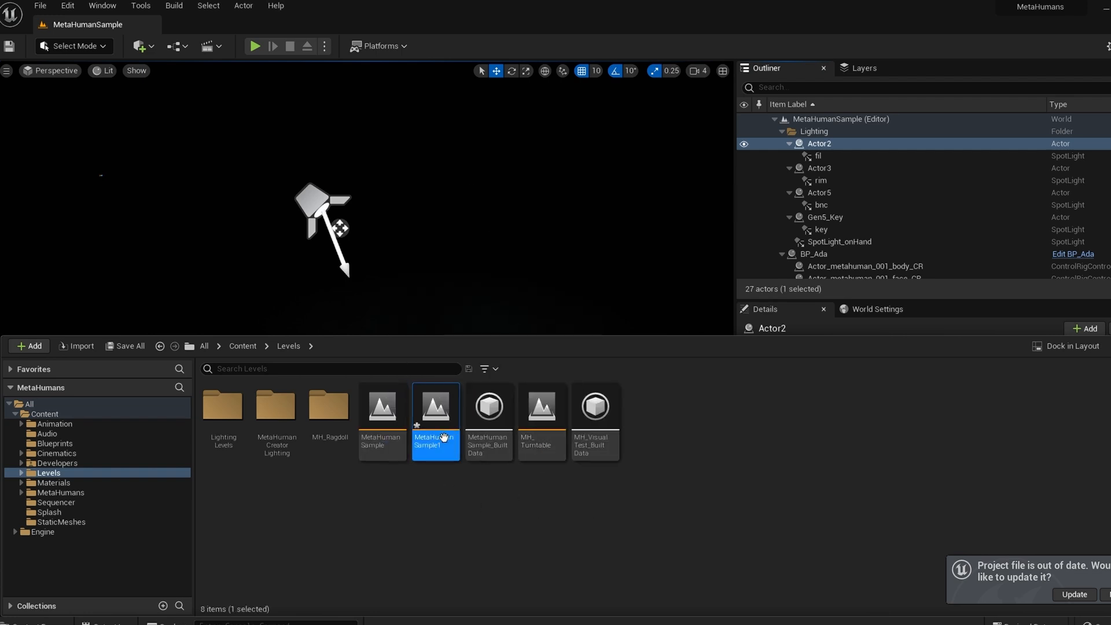
pyautogui.doubleClick(442, 416)
pyautogui.click(616, 465)
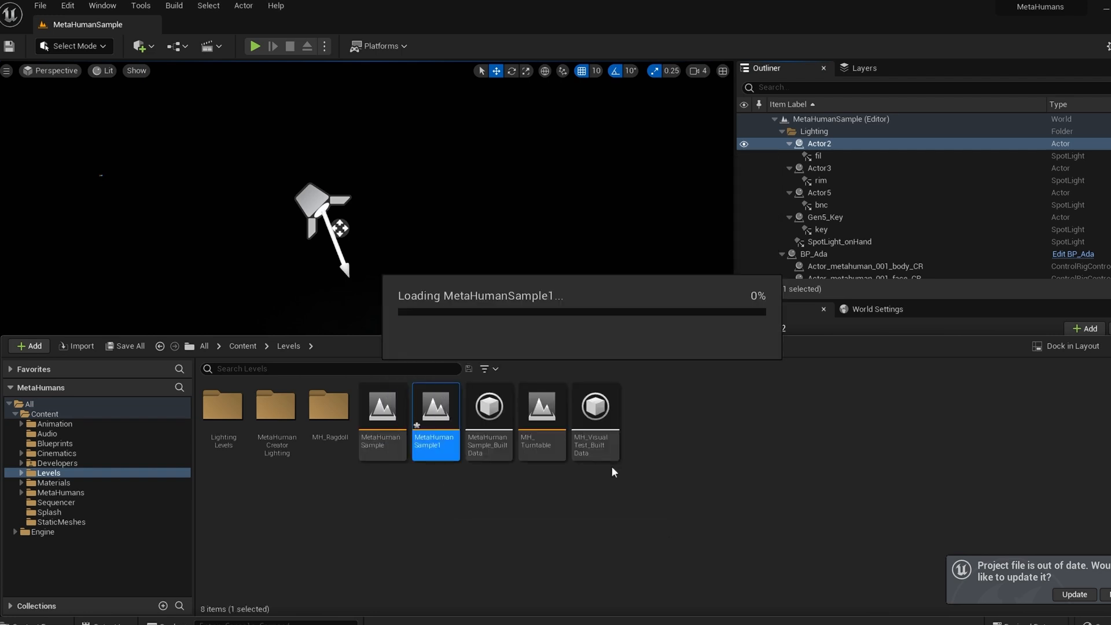
# Delete the BP_Ada character and its body and face control rig actors from the copied level.
pyautogui.click(824, 144)
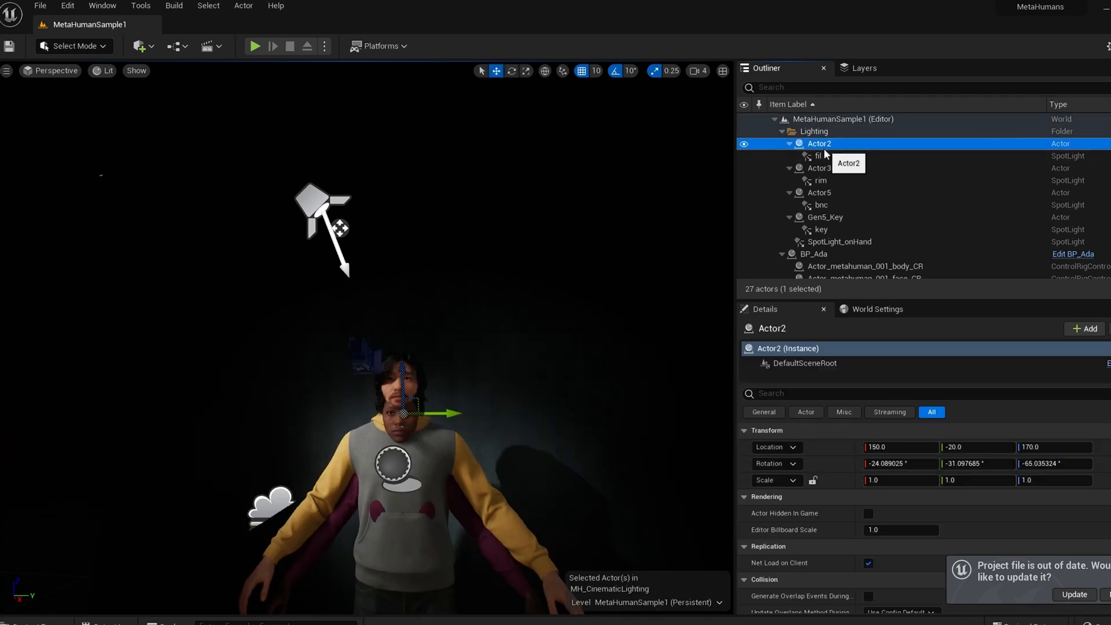
pyautogui.scroll(-2, 851, 231)
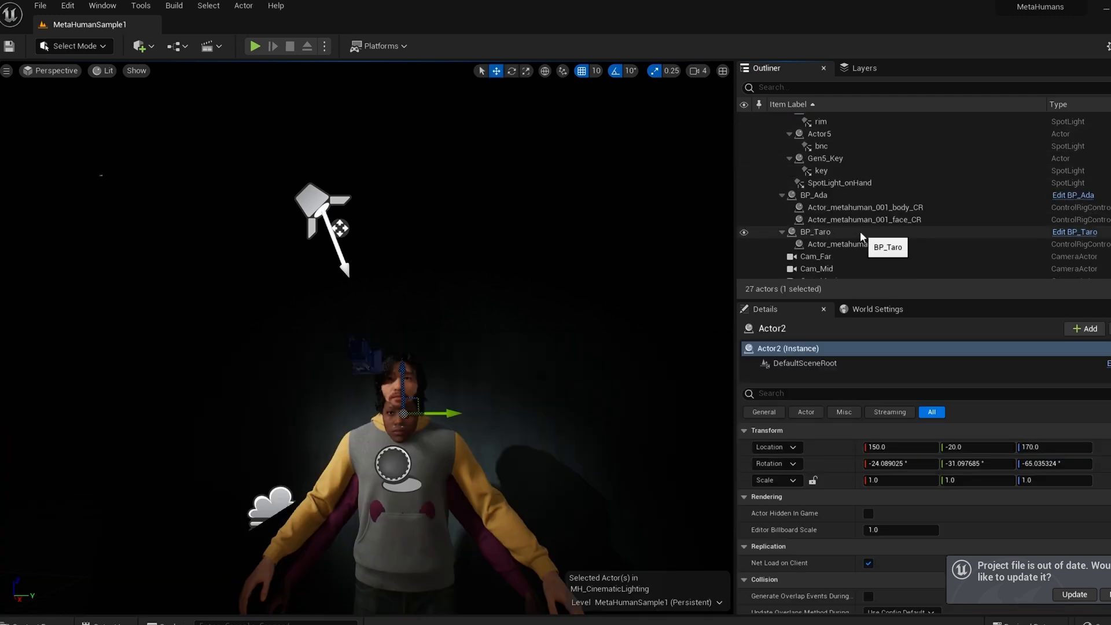
pyautogui.click(844, 195)
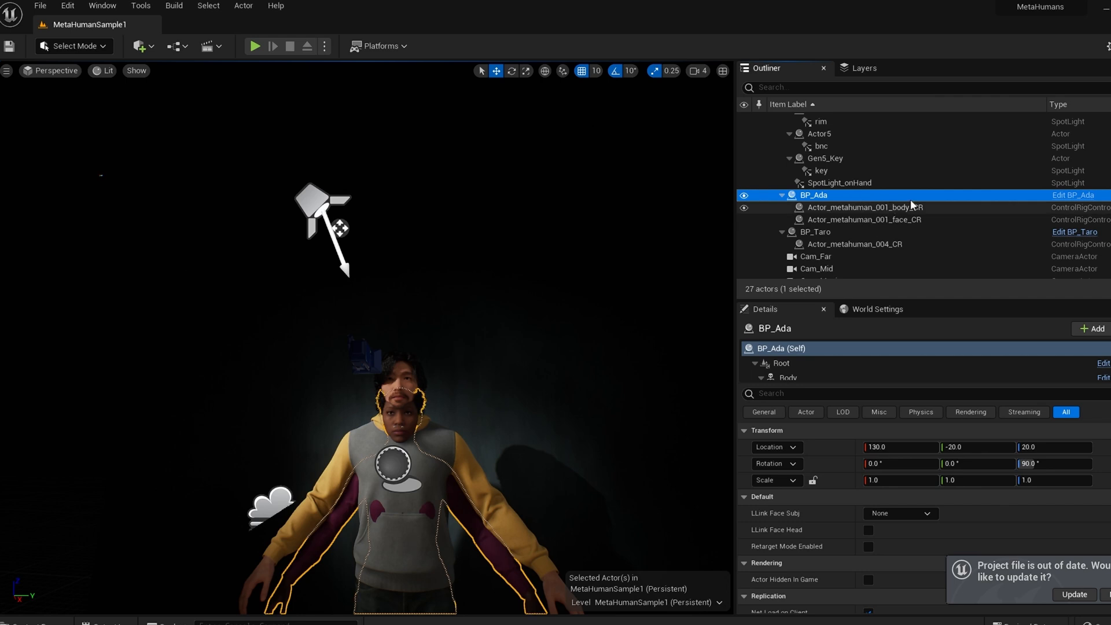
pyautogui.press('Delete')
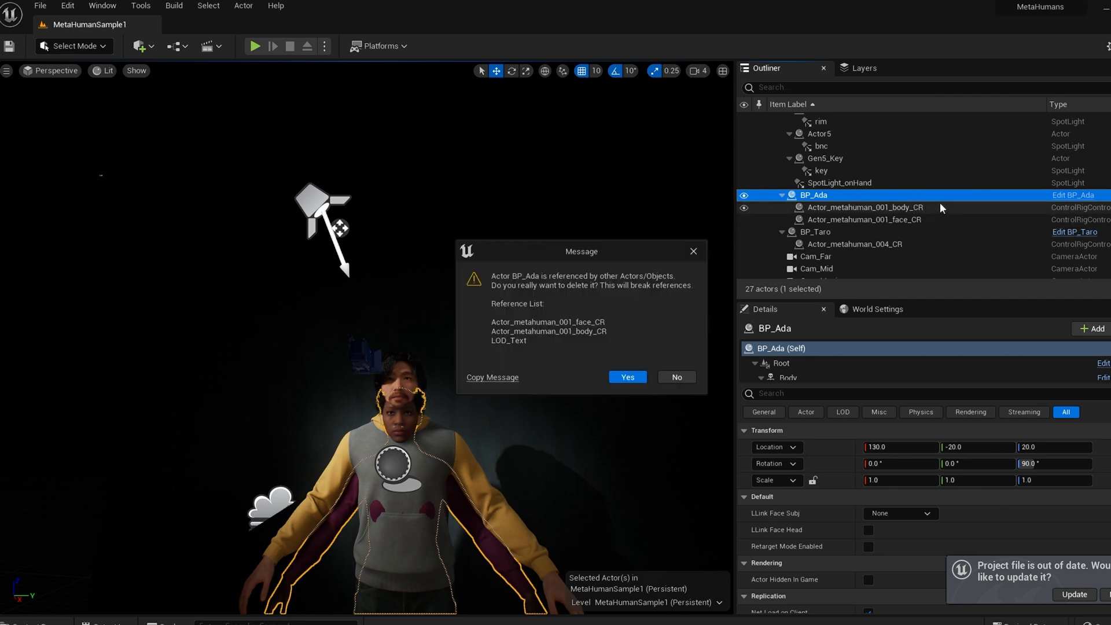
pyautogui.click(629, 378)
pyautogui.click(877, 195)
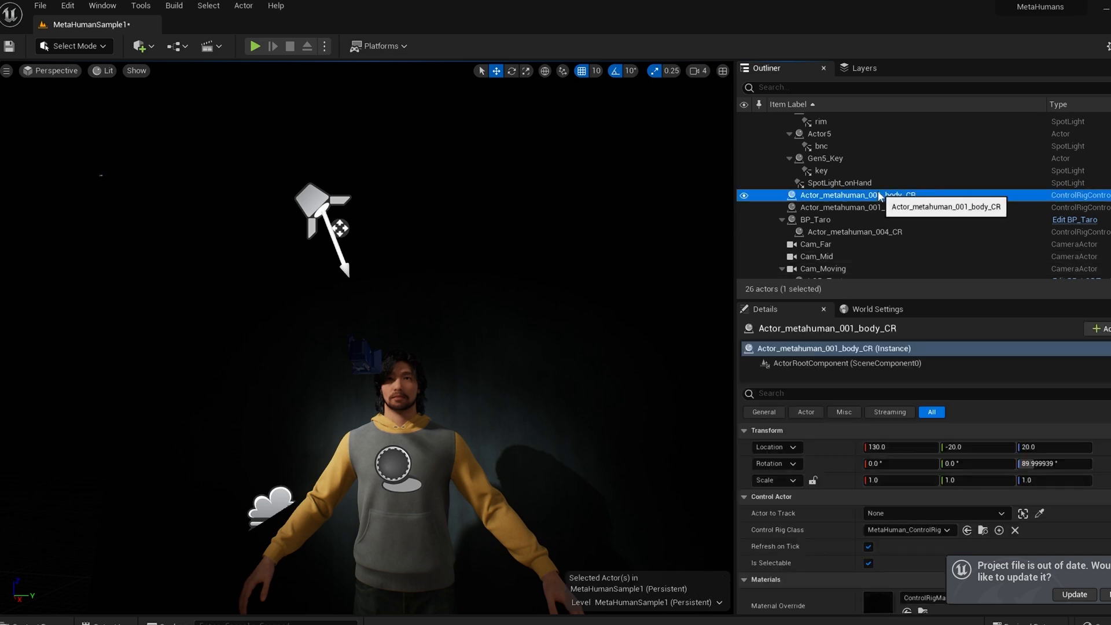
pyautogui.press('Delete')
pyautogui.click(885, 196)
pyautogui.press('Delete')
# Delete the BP_Taro character and its control rig actor Actor_metahuman_004_CR from the level.
pyautogui.click(880, 200)
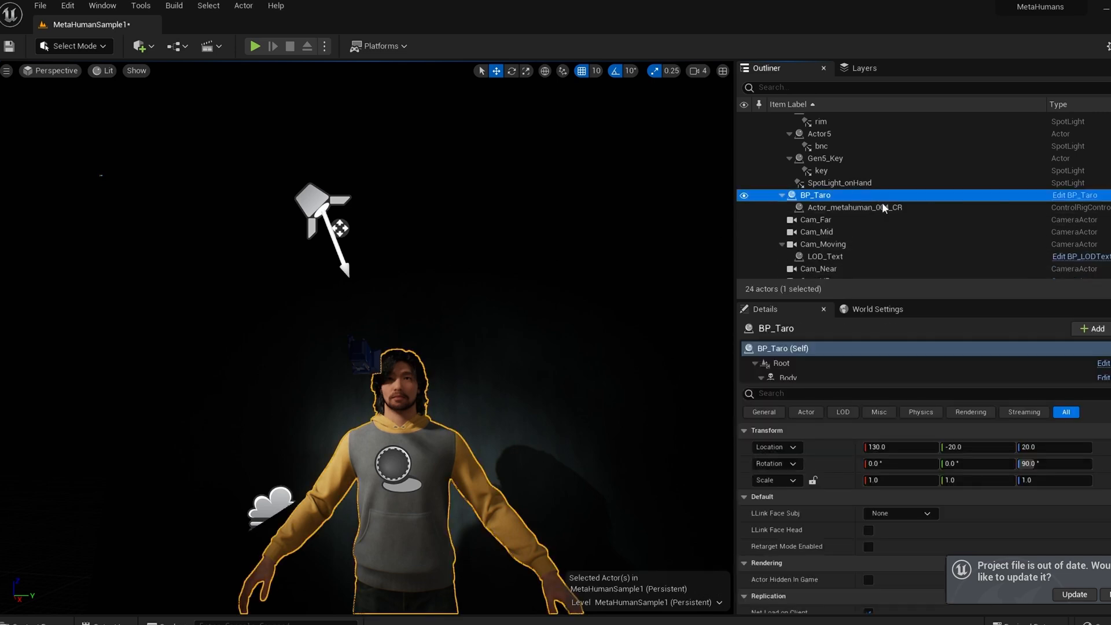
pyautogui.press('Delete')
pyautogui.click(628, 368)
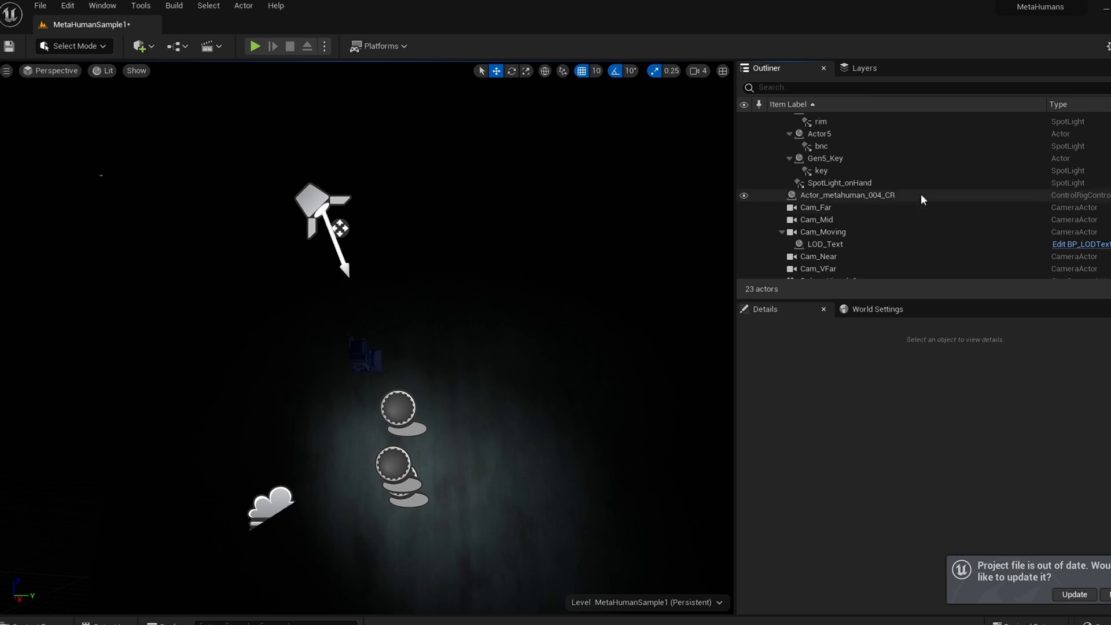
pyautogui.click(899, 197)
pyautogui.press('Delete')
pyautogui.scroll(-2, 871, 236)
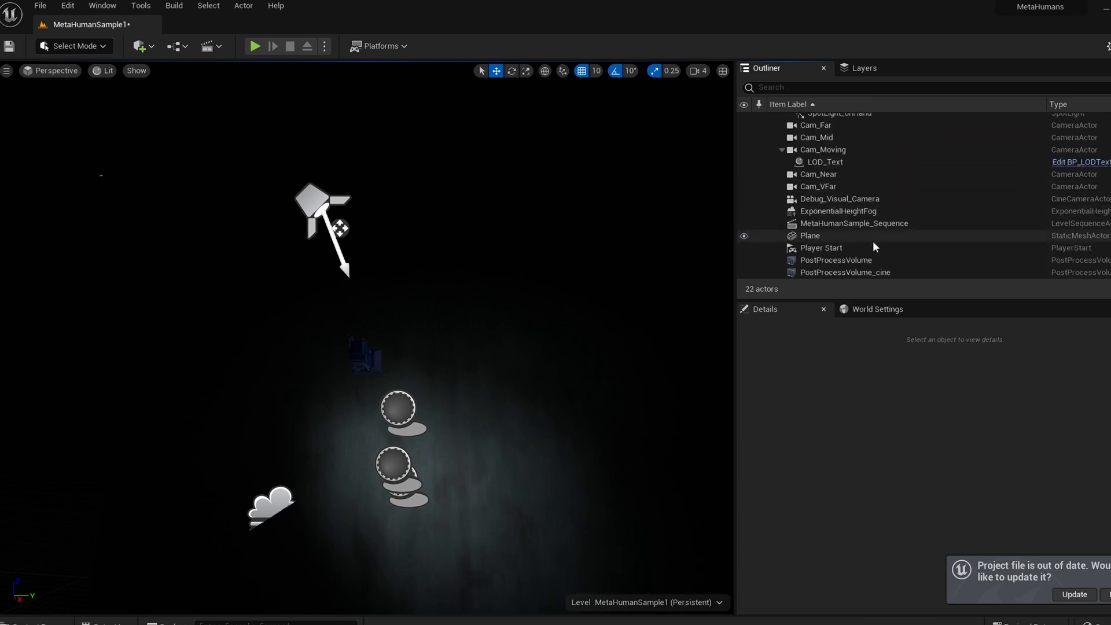
# Find the MetaHuman plugin by searching for "metah" and enable it, accepting its experimental status.
pyautogui.click(32, 622)
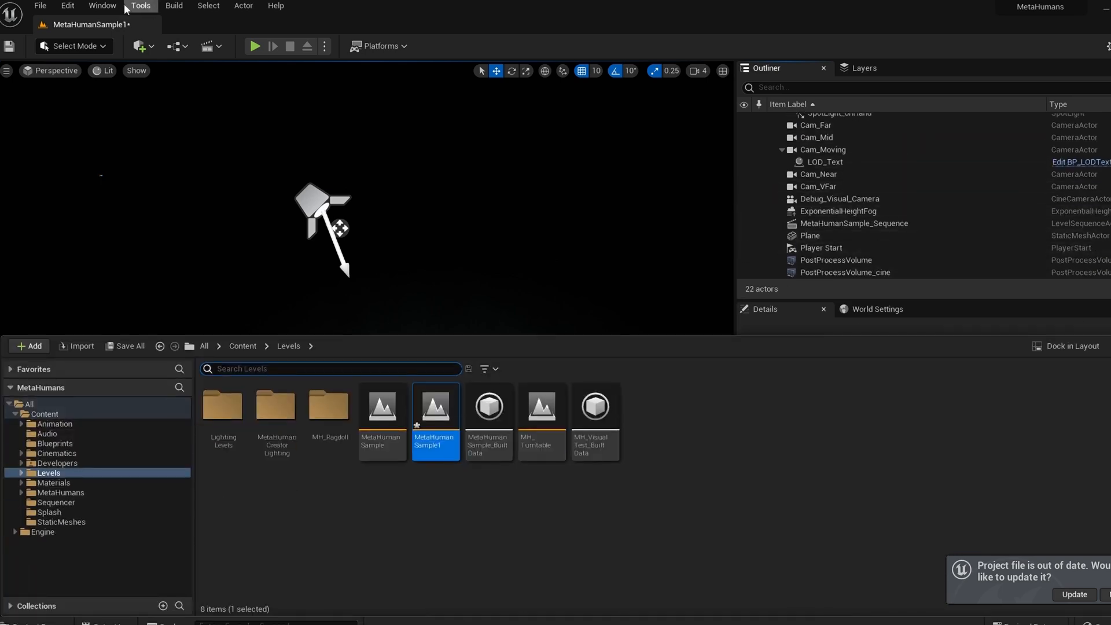
pyautogui.click(68, 6)
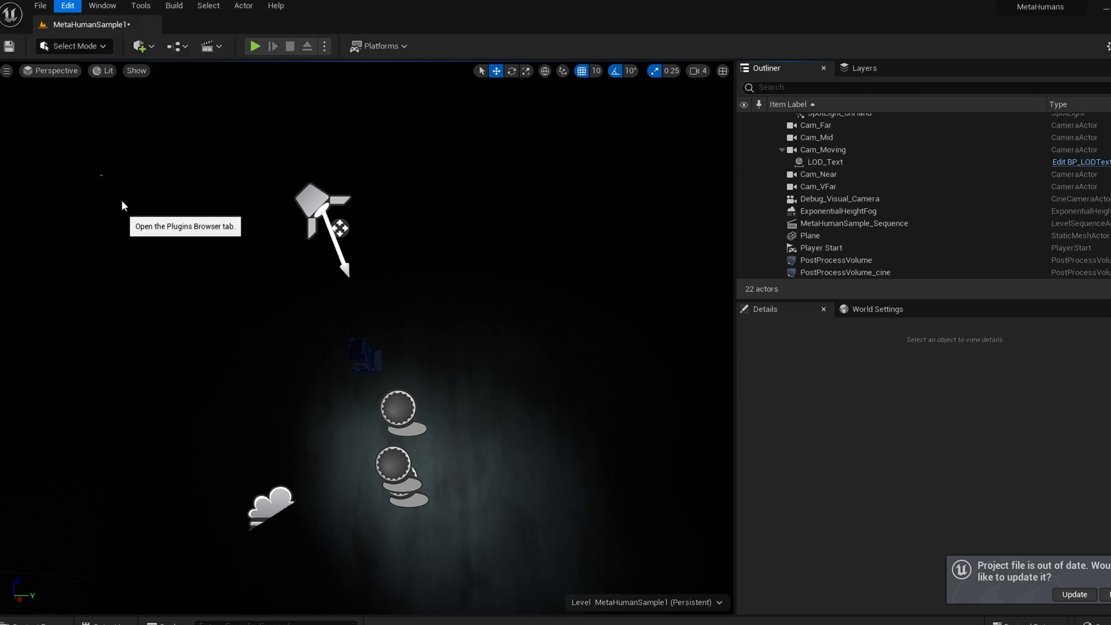
pyautogui.click(122, 200)
pyautogui.write('metah')
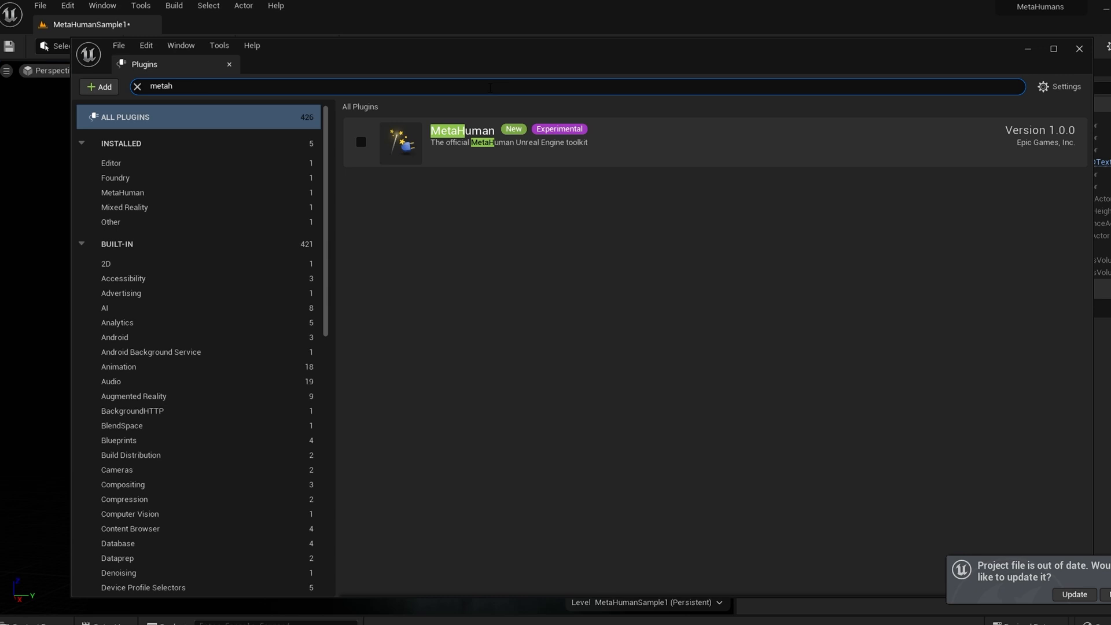
pyautogui.click(361, 141)
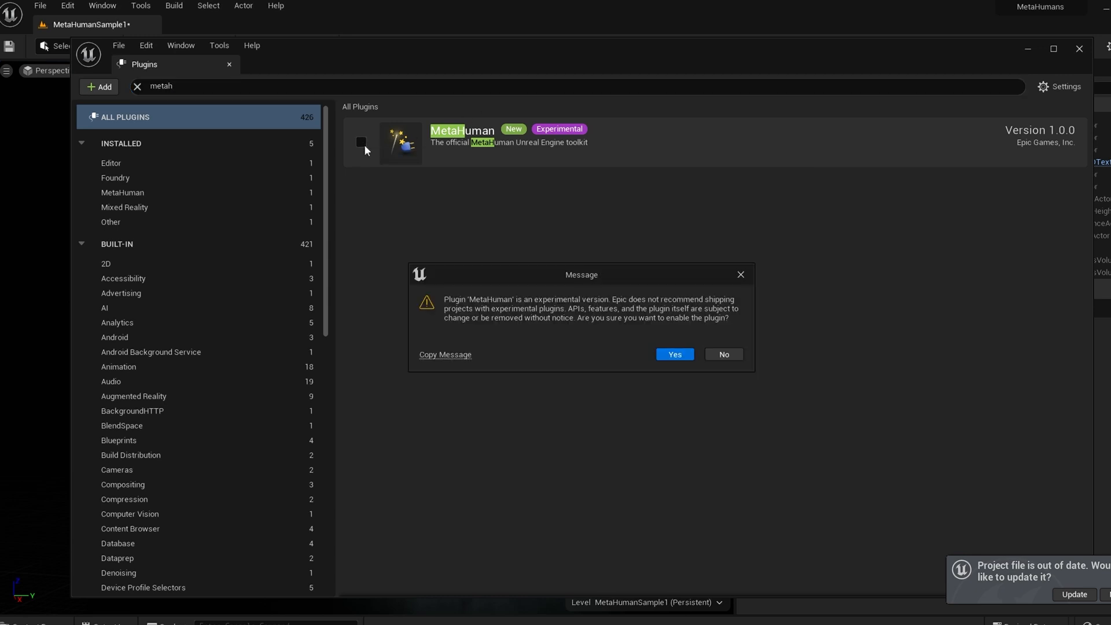
pyautogui.click(692, 356)
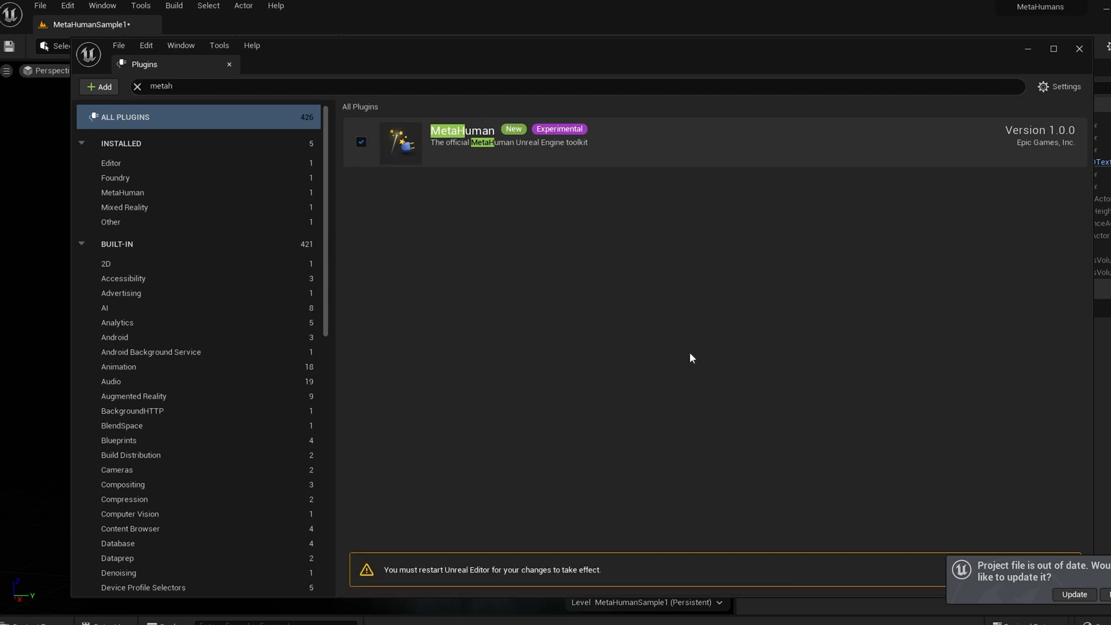
# Update the out-of-date project file and restart the editor, saving the MetaHumanSample1 level.
pyautogui.click(1074, 593)
pyautogui.click(1032, 568)
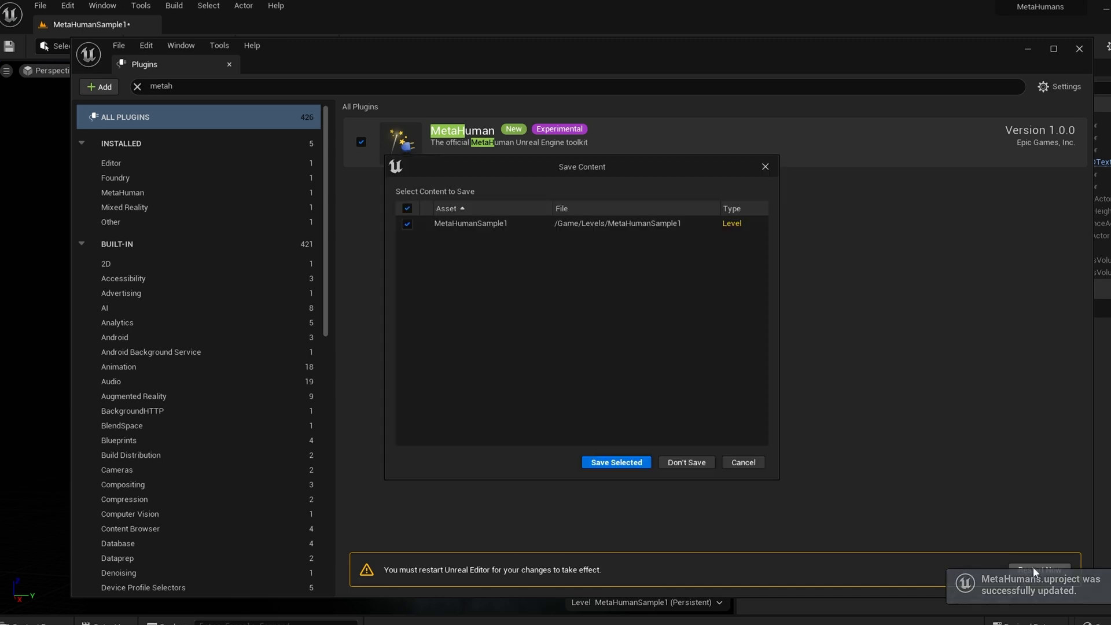
pyautogui.click(597, 464)
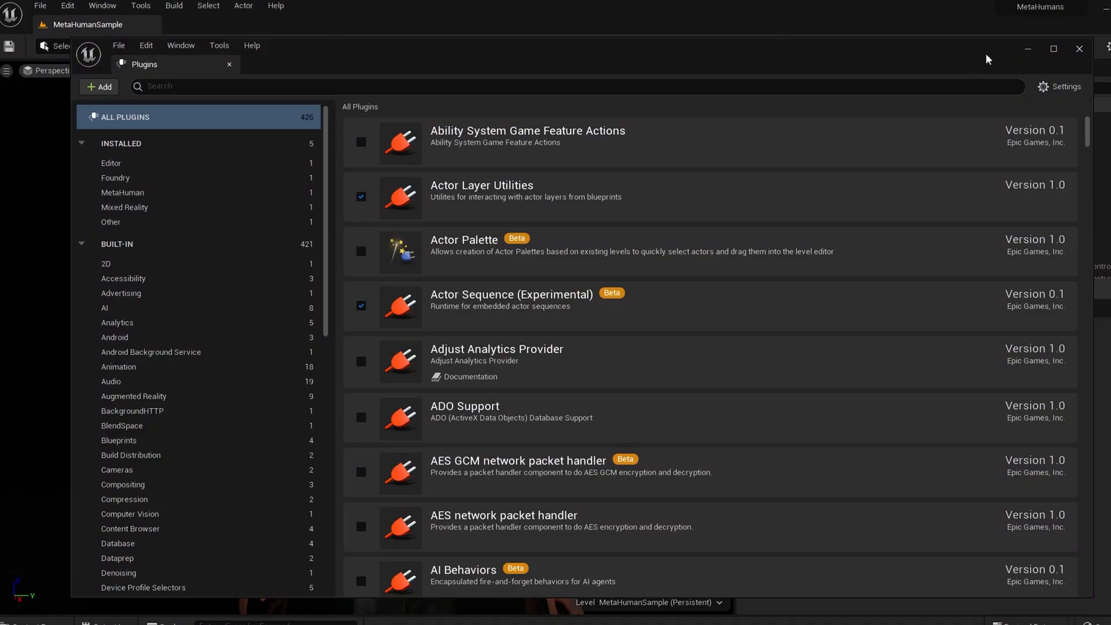
# Close the plugin browser and reopen the MetaHumanSample1 level from the Levels folder.
pyautogui.click(1077, 49)
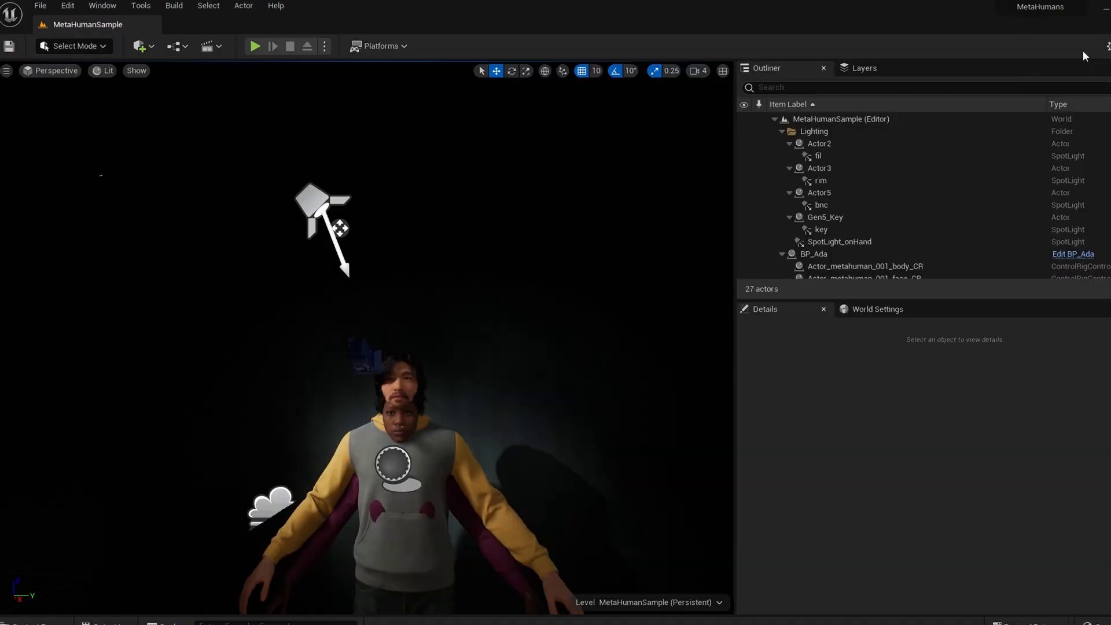
pyautogui.click(26, 623)
pyautogui.click(423, 433)
pyautogui.doubleClick(423, 432)
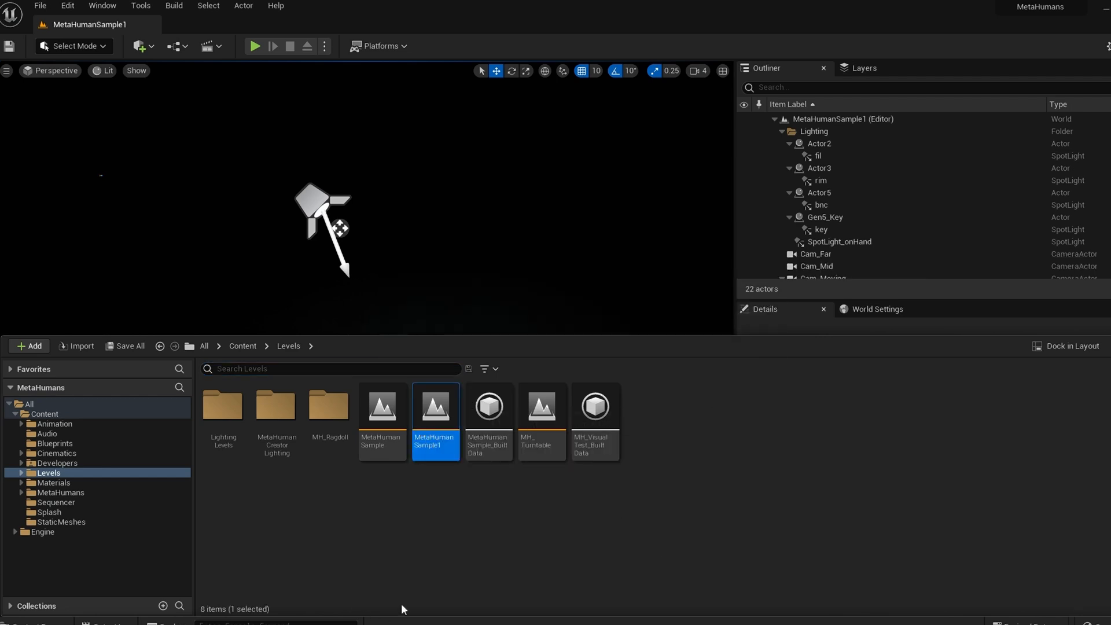
# Switch to DAZ Studio and export the test head figure in FBX 2014 Binary format as testhead.fbx in the metaHuman folder.
pyautogui.moveTo(491, 622)
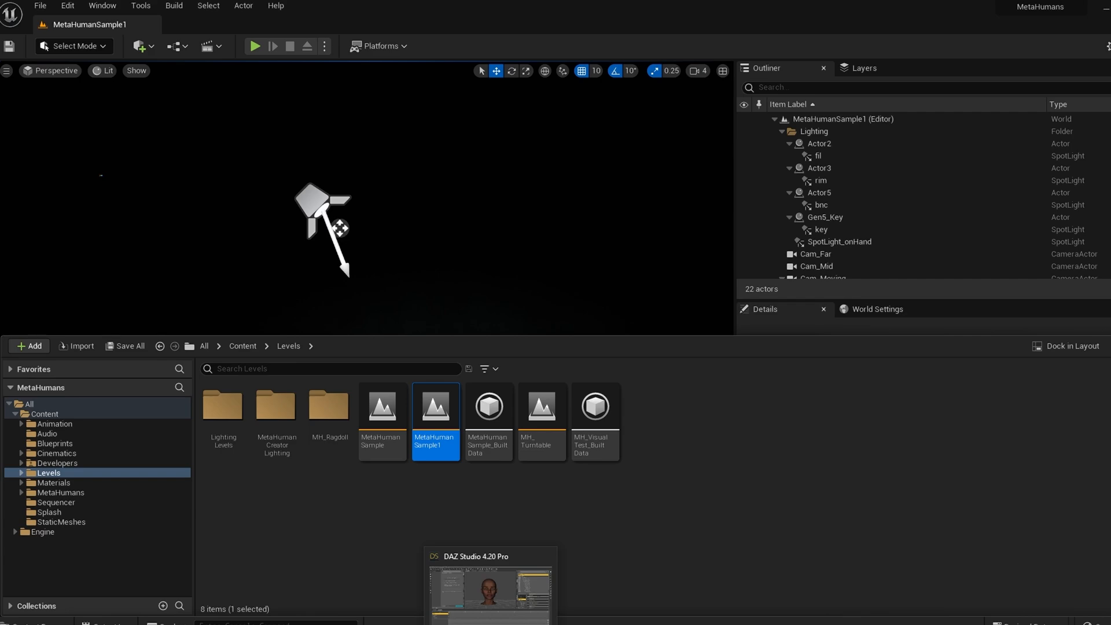
pyautogui.click(490, 593)
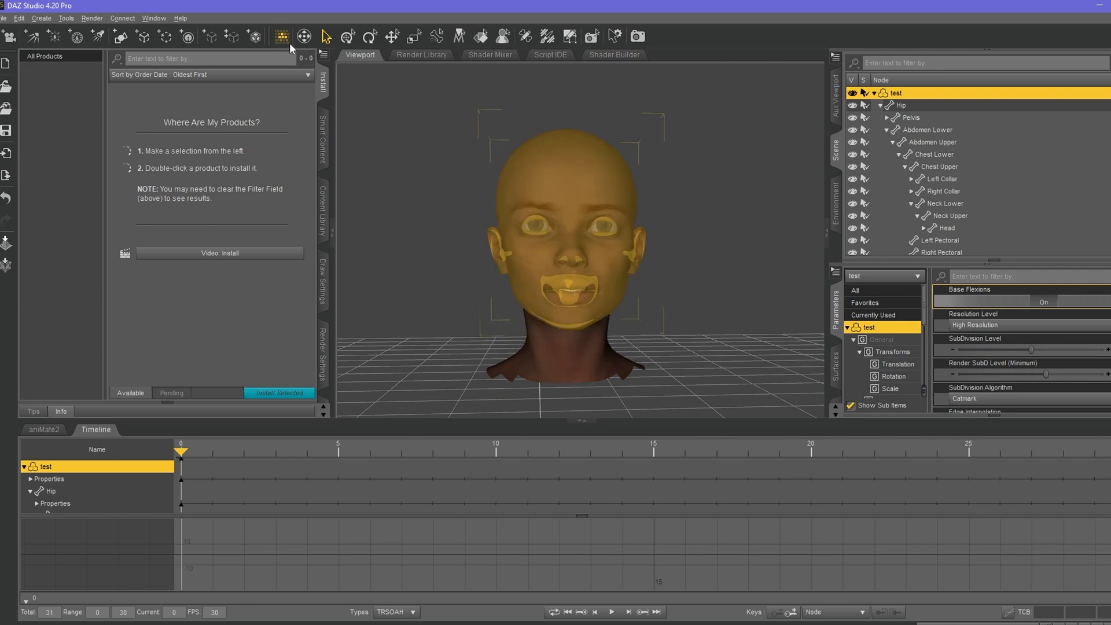
pyautogui.click(3, 18)
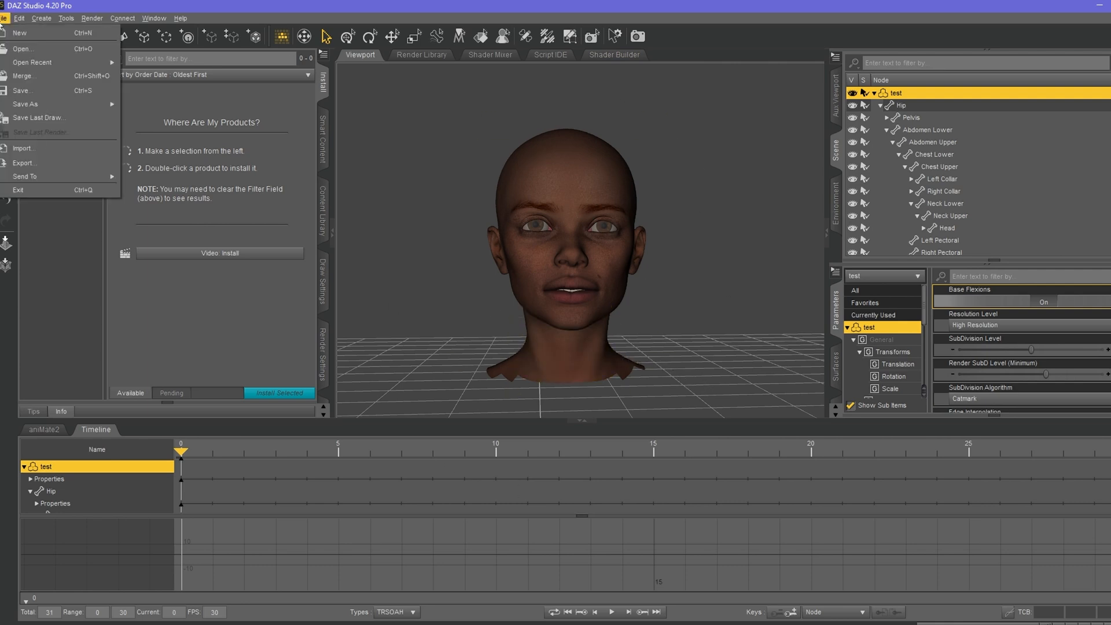
pyautogui.click(41, 165)
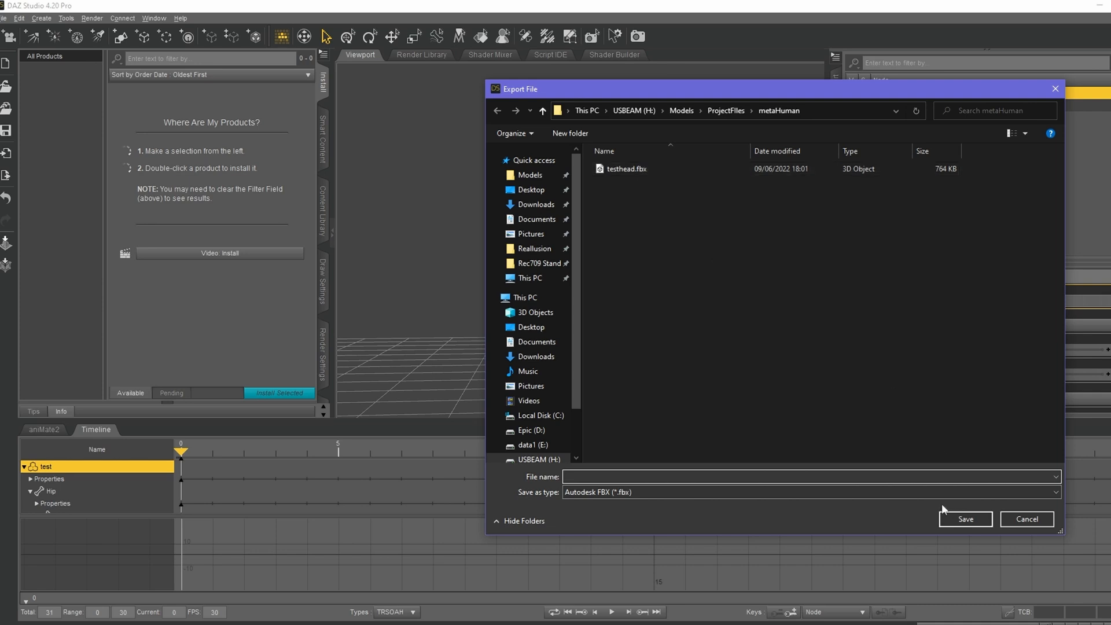
pyautogui.click(657, 168)
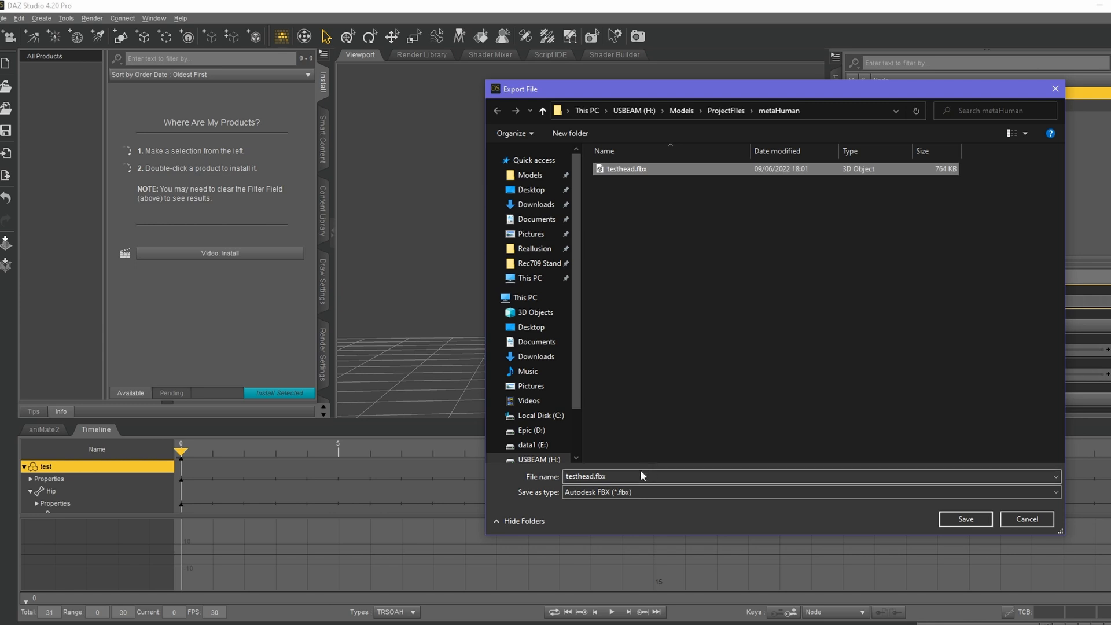
pyautogui.click(595, 476)
pyautogui.click(594, 476)
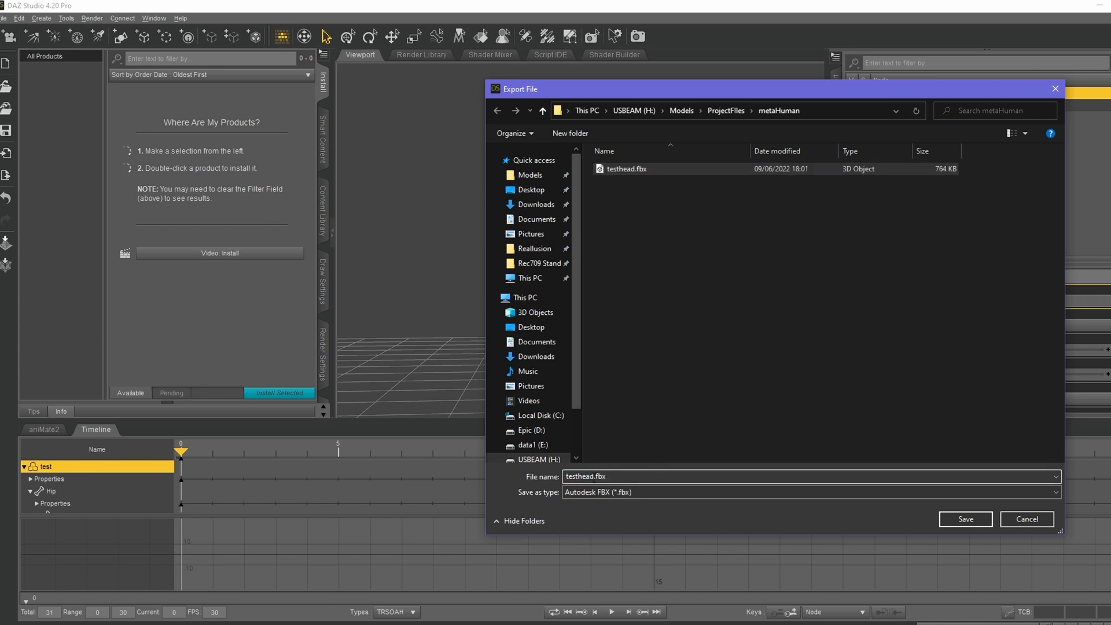
pyautogui.click(966, 518)
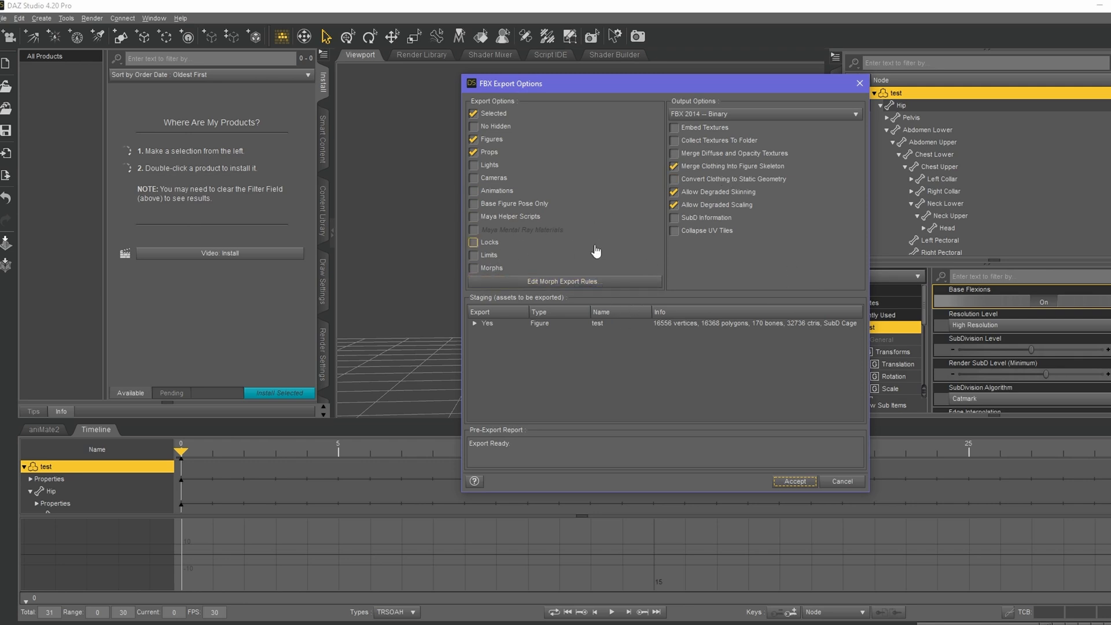
pyautogui.click(793, 482)
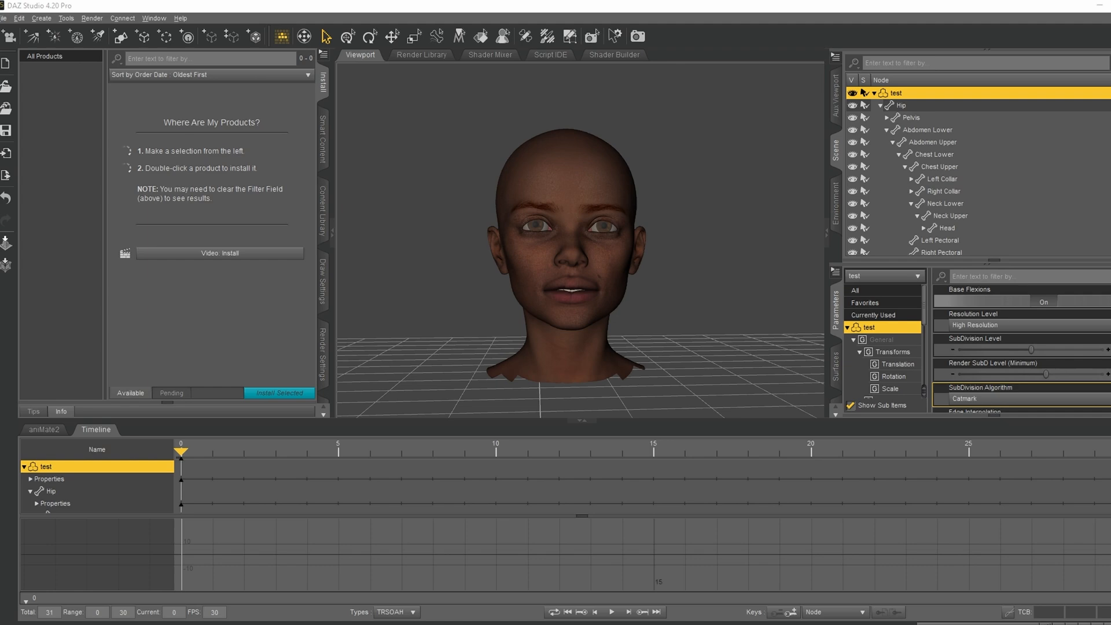
# Switch back to Unreal Editor and create a folder named Custom in the project's Content folder.
pyautogui.moveTo(521, 624)
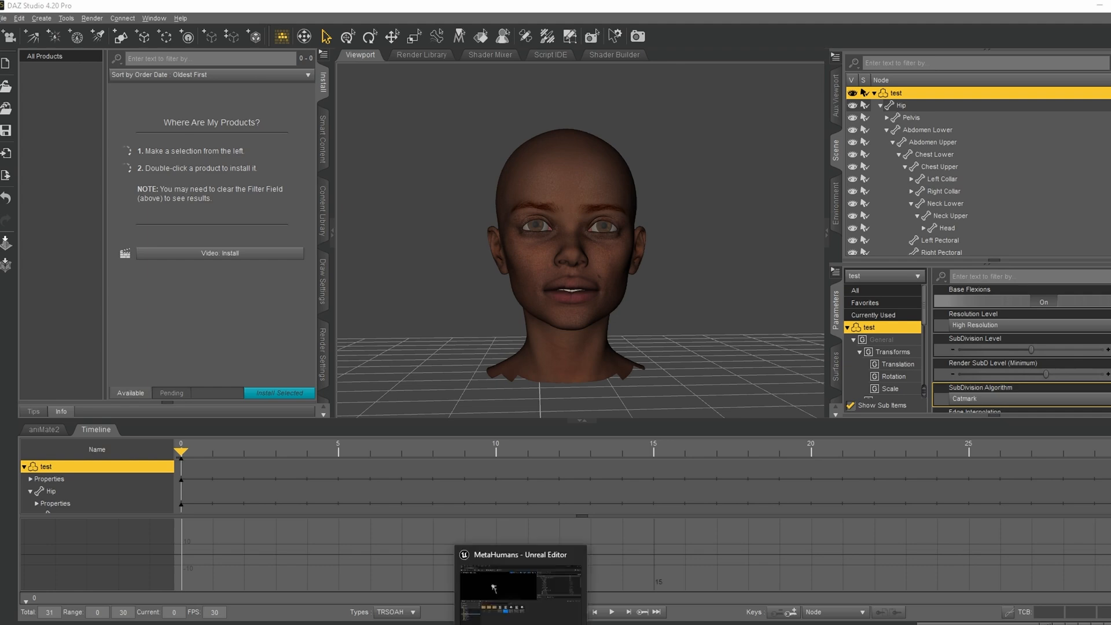
pyautogui.click(521, 584)
pyautogui.click(552, 570)
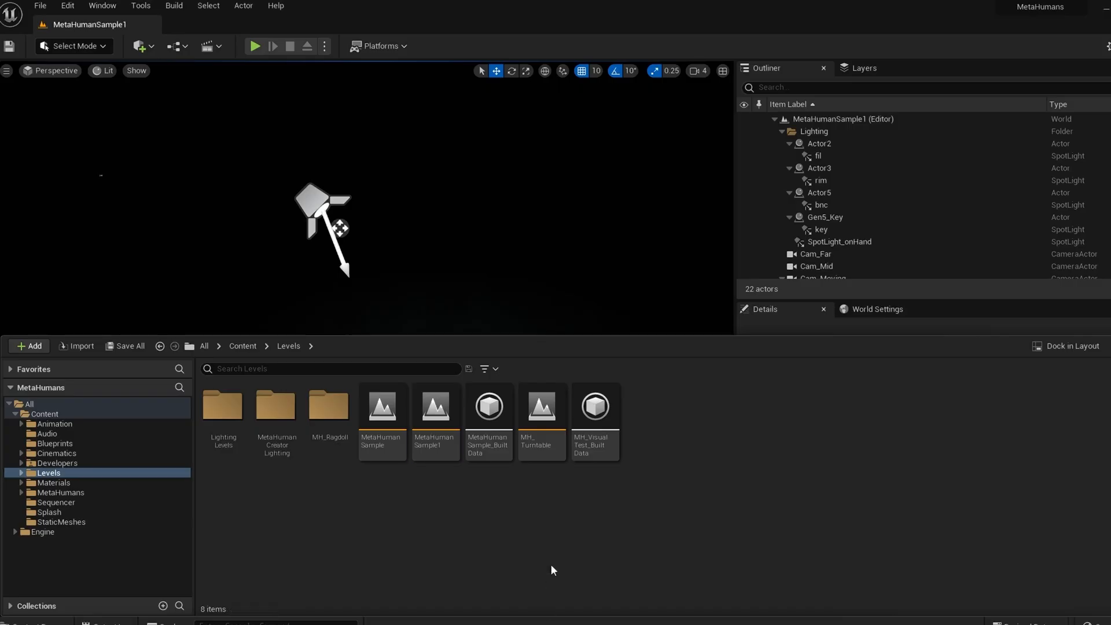
pyautogui.click(242, 346)
pyautogui.rightClick(467, 541)
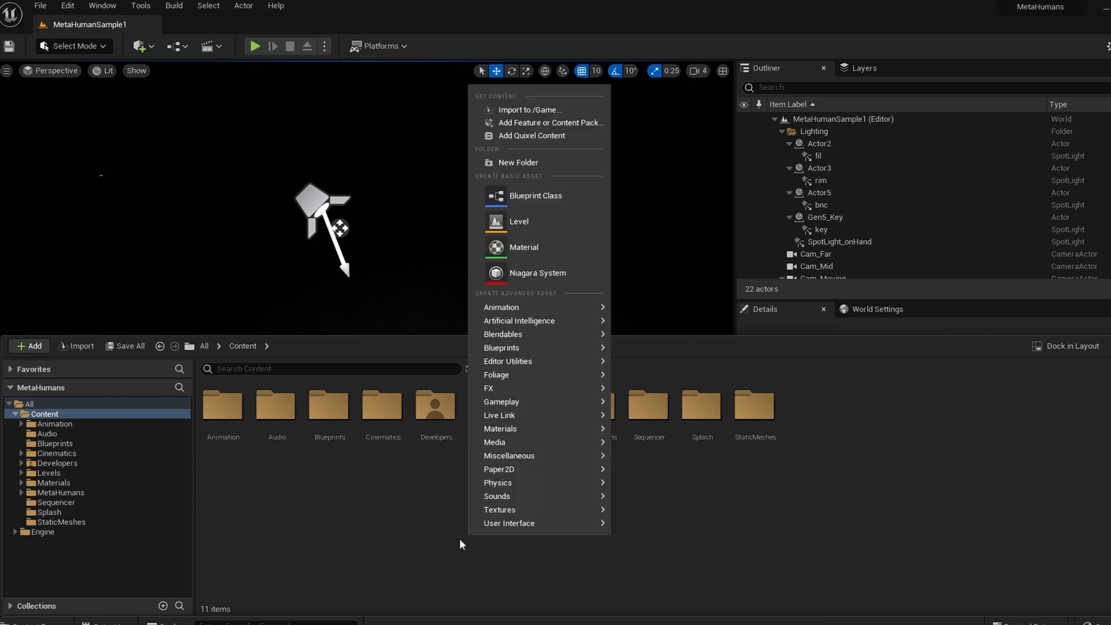
pyautogui.click(537, 162)
pyautogui.press('BackSpace')
pyautogui.write('Custom')
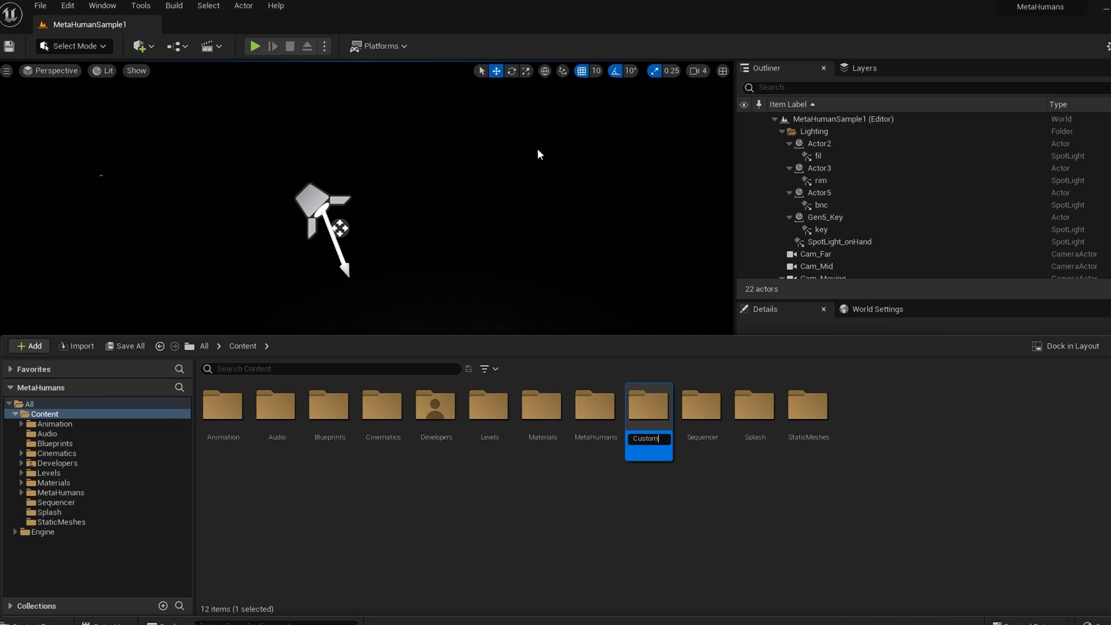
pyautogui.press('Return')
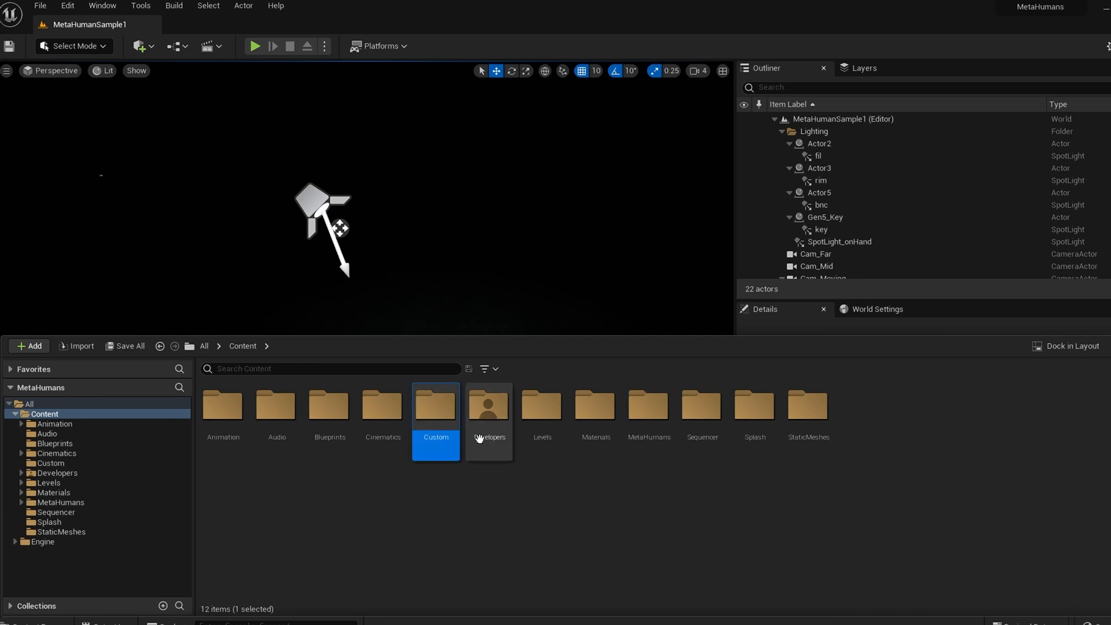
# Open the Custom folder and choose testhead.fbx from the metaHuman folder as the file to import.
pyautogui.doubleClick(443, 424)
pyautogui.rightClick(296, 440)
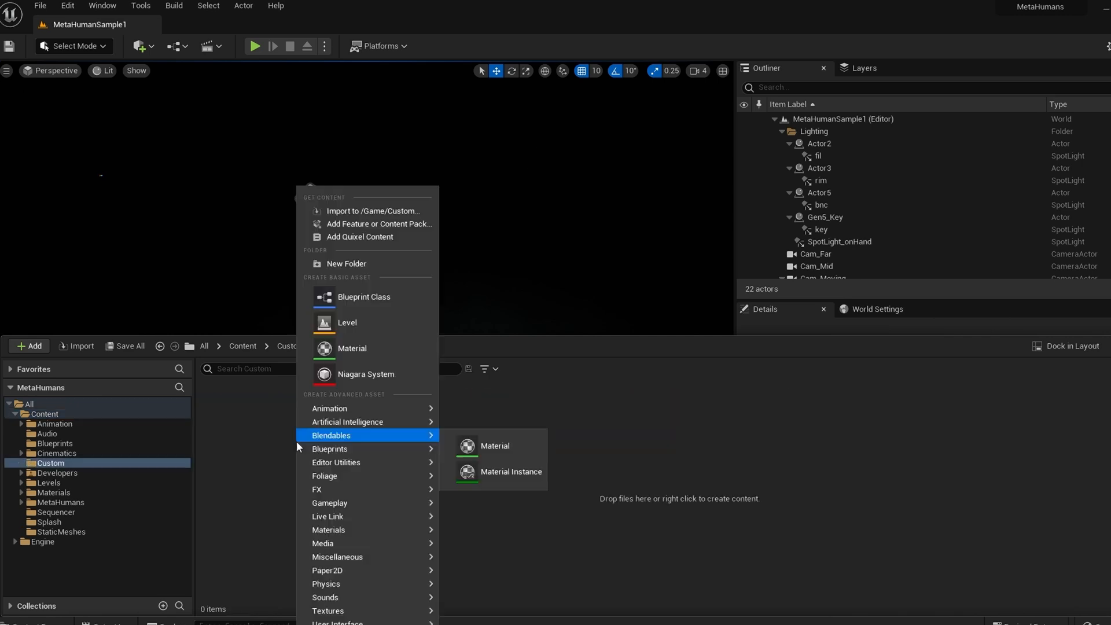
pyautogui.click(370, 214)
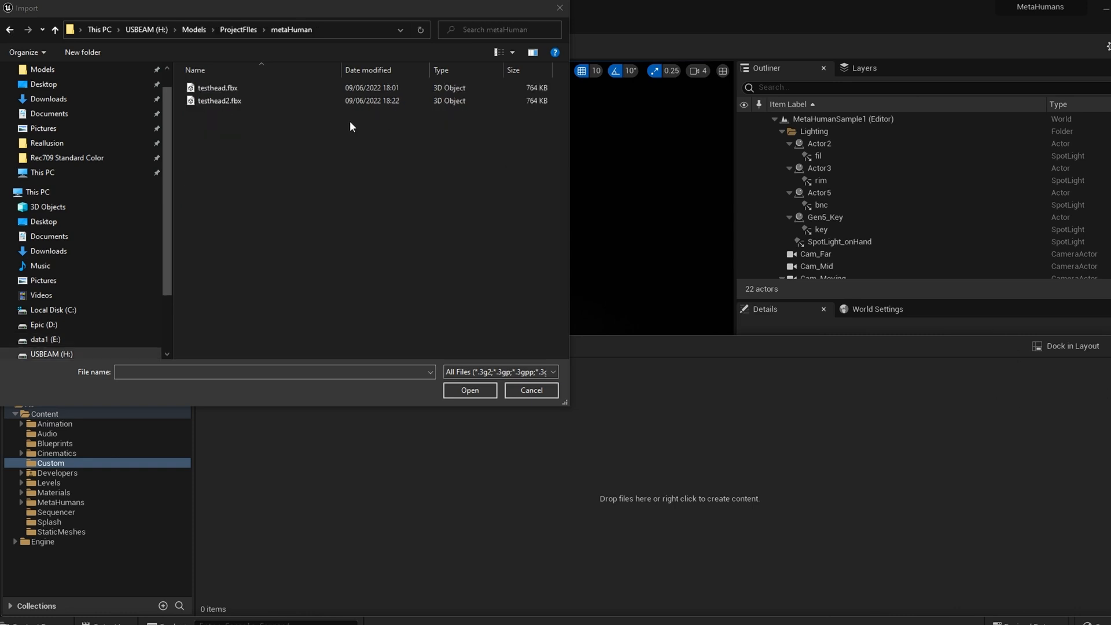
pyautogui.click(206, 87)
pyautogui.click(480, 391)
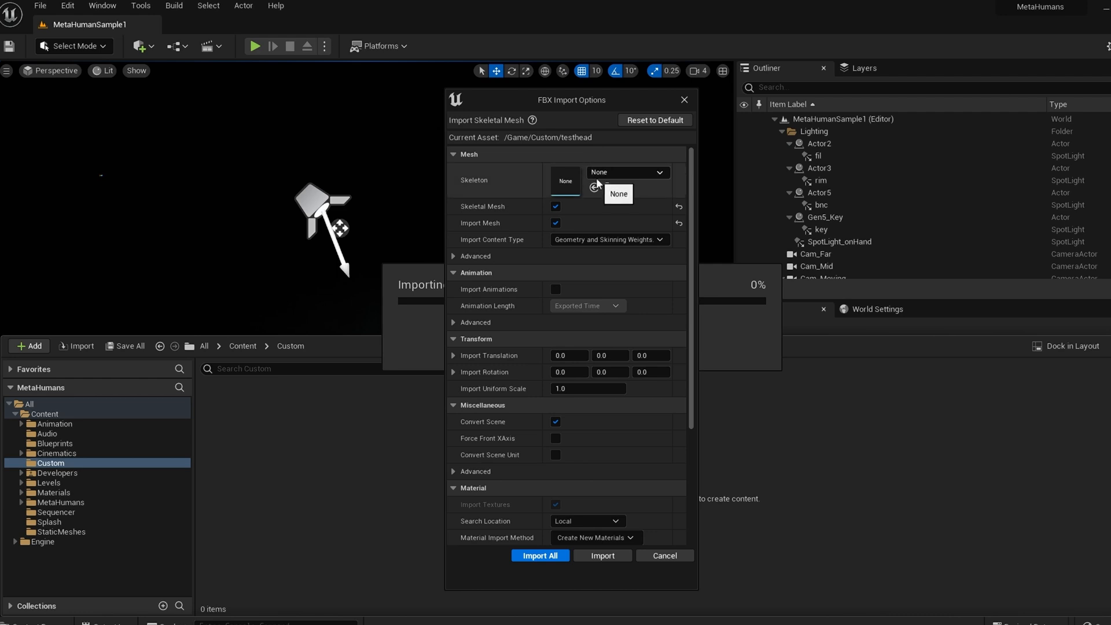
# Turn off Skeletal Mesh in the FBX import options and import the head as a static mesh.
pyautogui.click(556, 206)
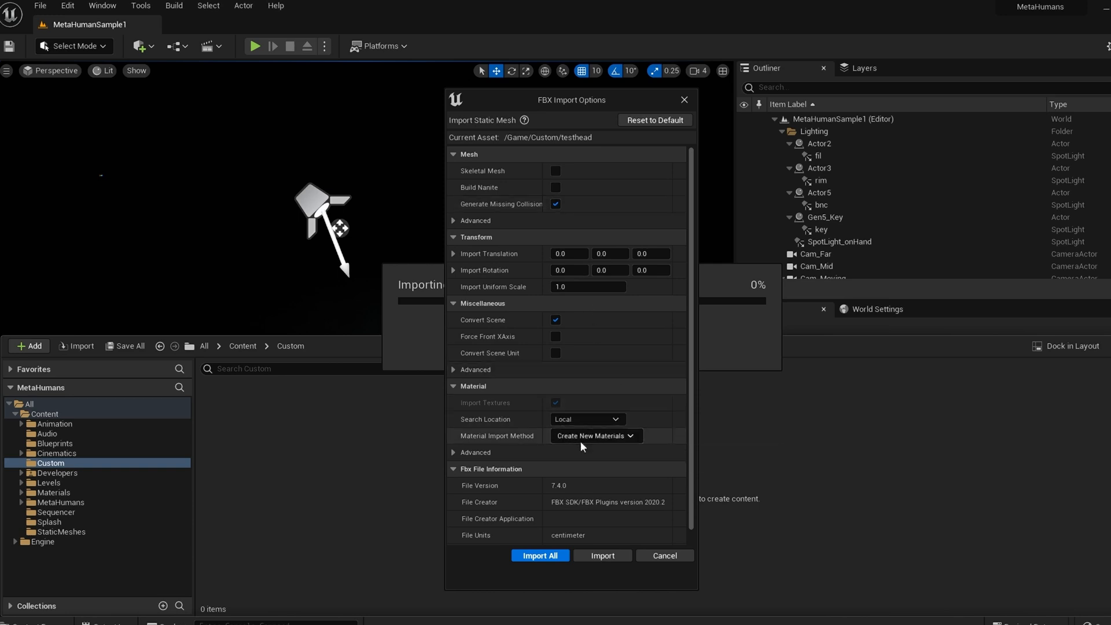
pyautogui.scroll(-1, 582, 443)
pyautogui.scroll(1, 583, 446)
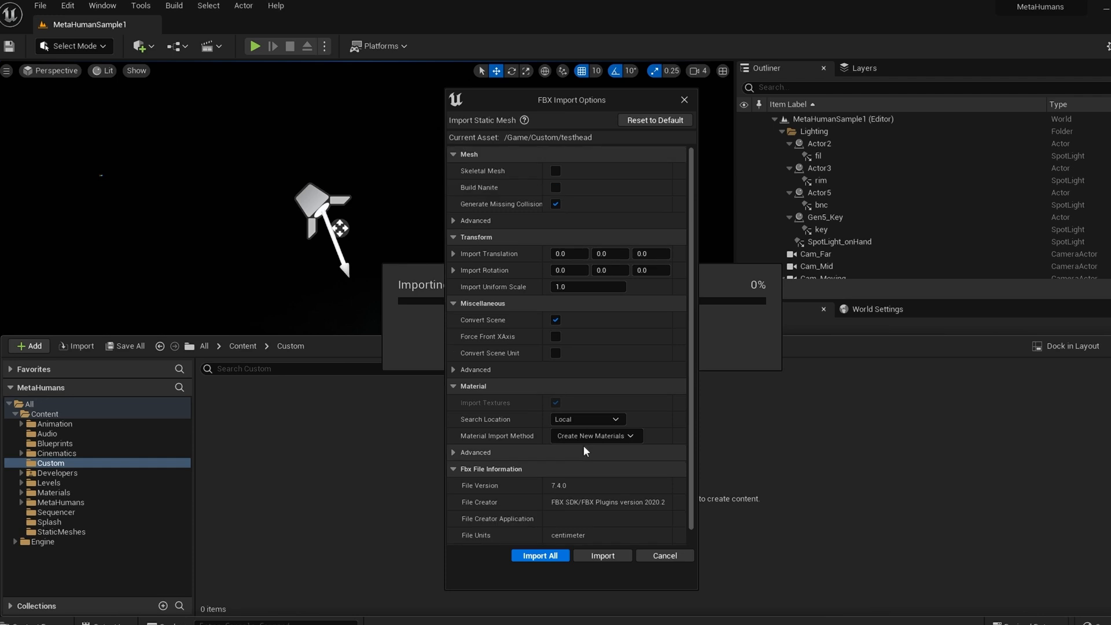
pyautogui.click(603, 556)
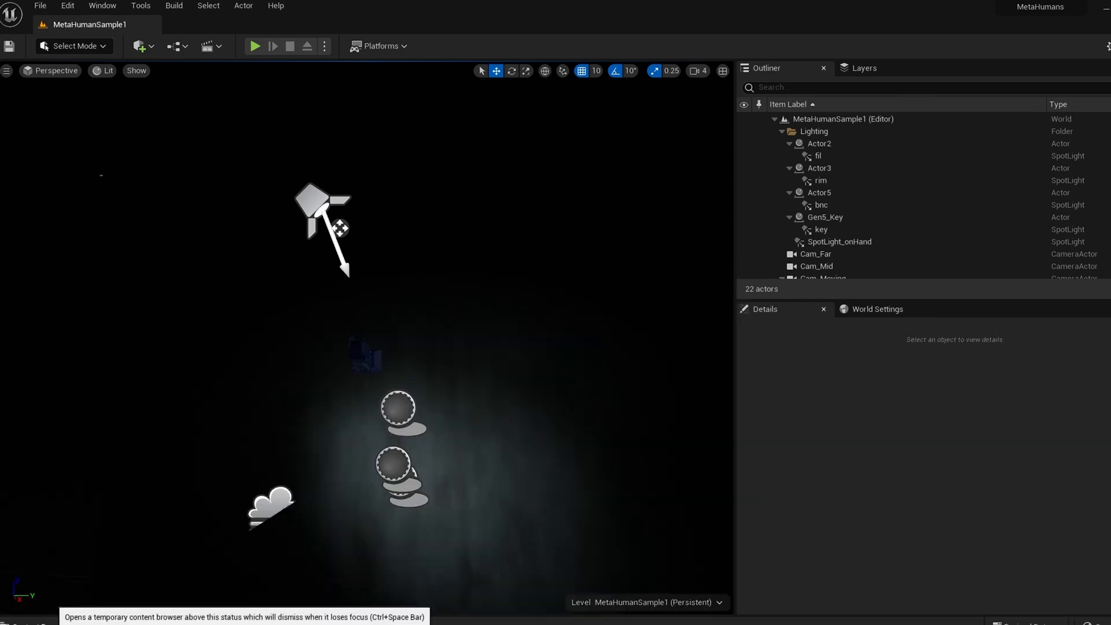
# Create a folder named material inside the Custom folder.
pyautogui.click(32, 622)
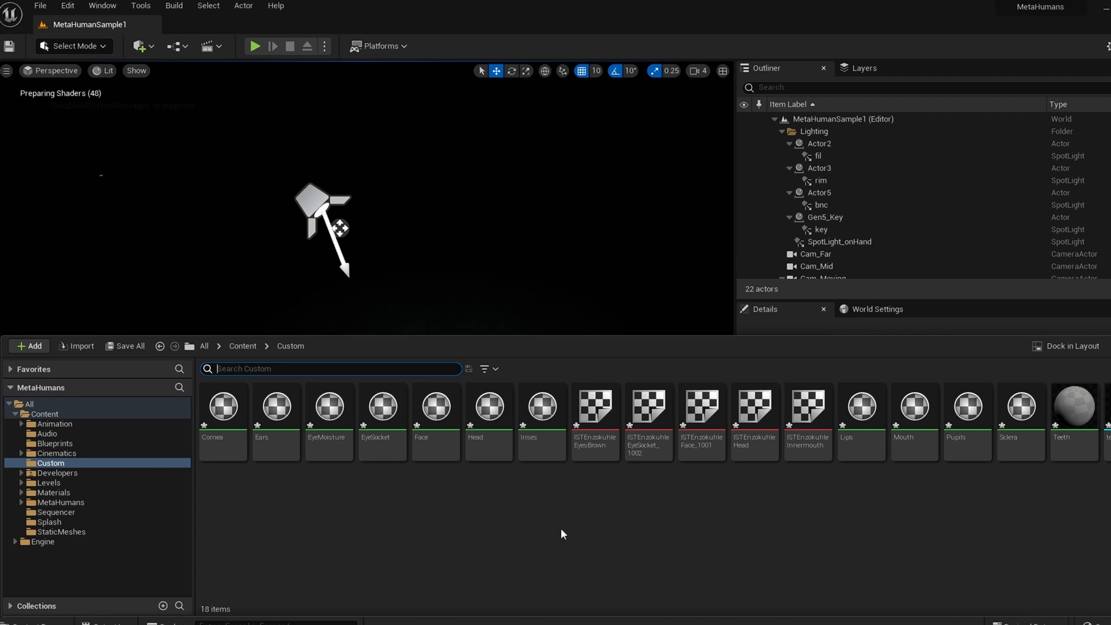
pyautogui.rightClick(424, 535)
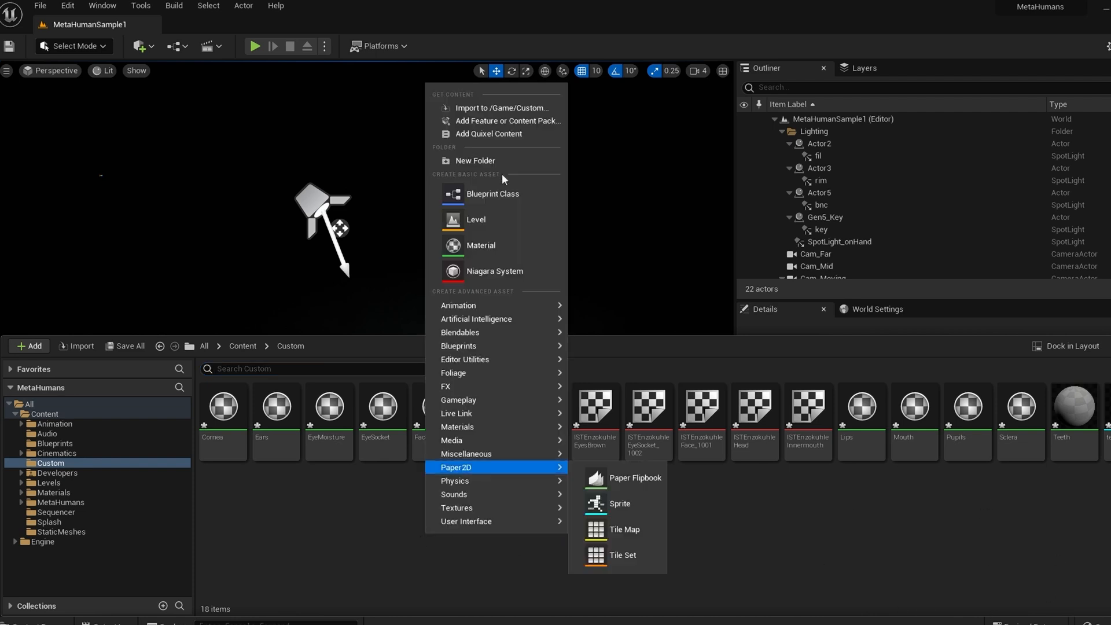
pyautogui.click(500, 159)
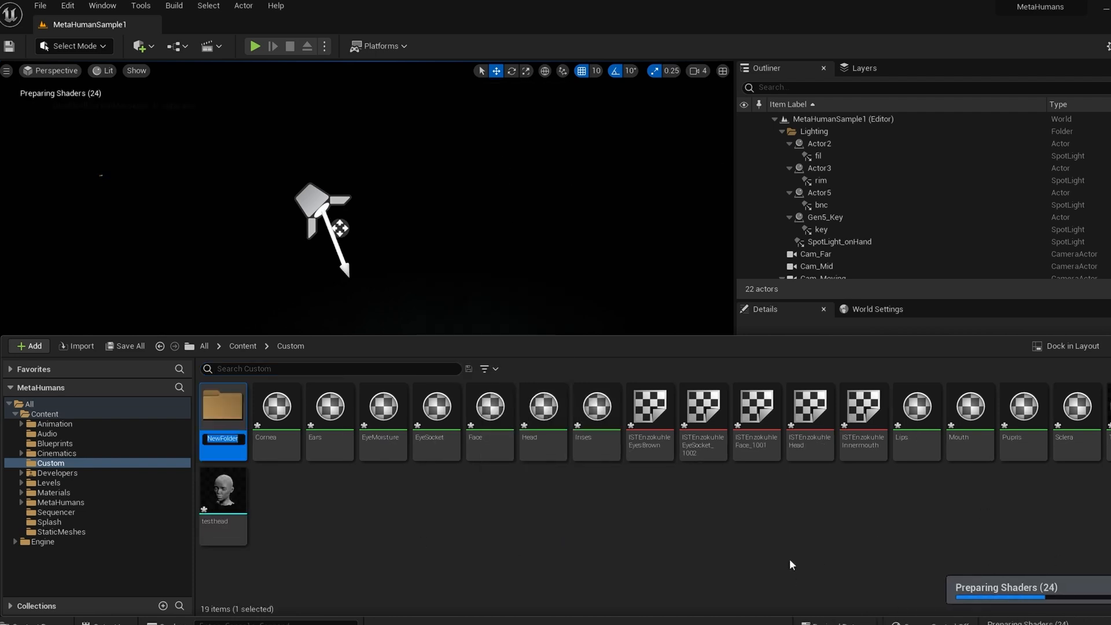
pyautogui.press('BackSpace')
pyautogui.write('materials')
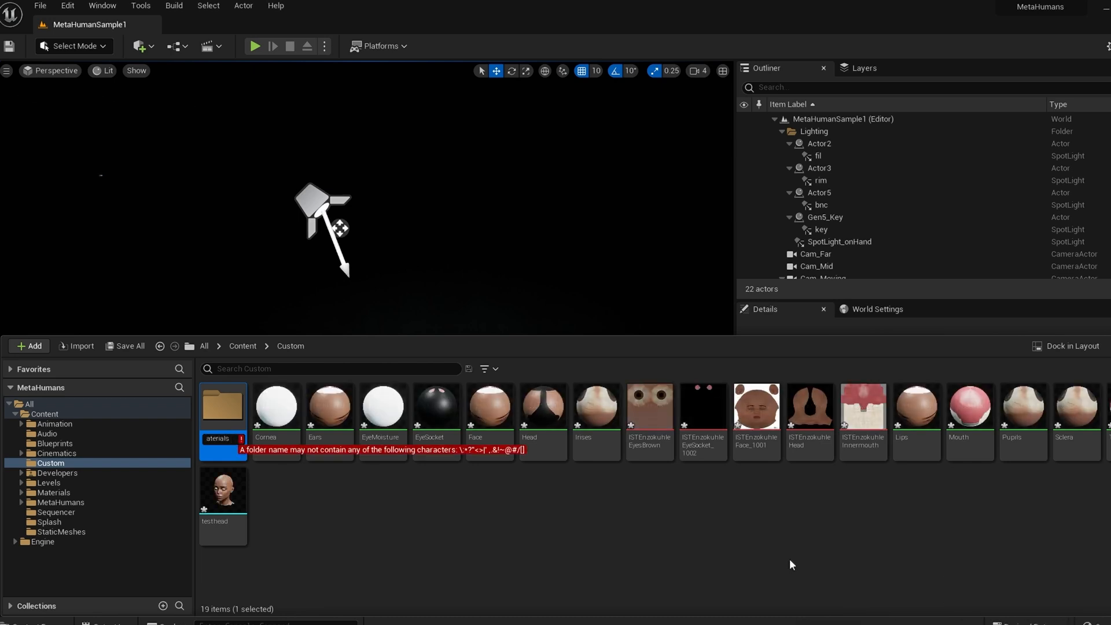
pyautogui.press('BackSpace')
pyautogui.press('BackSpace')
pyautogui.press('Return')
# Move all the imported head materials, from Cornea through Teeth, into the material folder.
pyautogui.click(295, 426)
pyautogui.keyDown('shift'); pyautogui.click(599, 446); pyautogui.keyUp('shift')
pyautogui.keyDown('ctrl'); pyautogui.click(934, 436); pyautogui.keyUp('ctrl')
pyautogui.keyDown('shift'); pyautogui.click(1108, 451); pyautogui.keyUp('shift')
pyautogui.moveTo(274, 421); pyautogui.dragTo(225, 423)
pyautogui.click(239, 456)
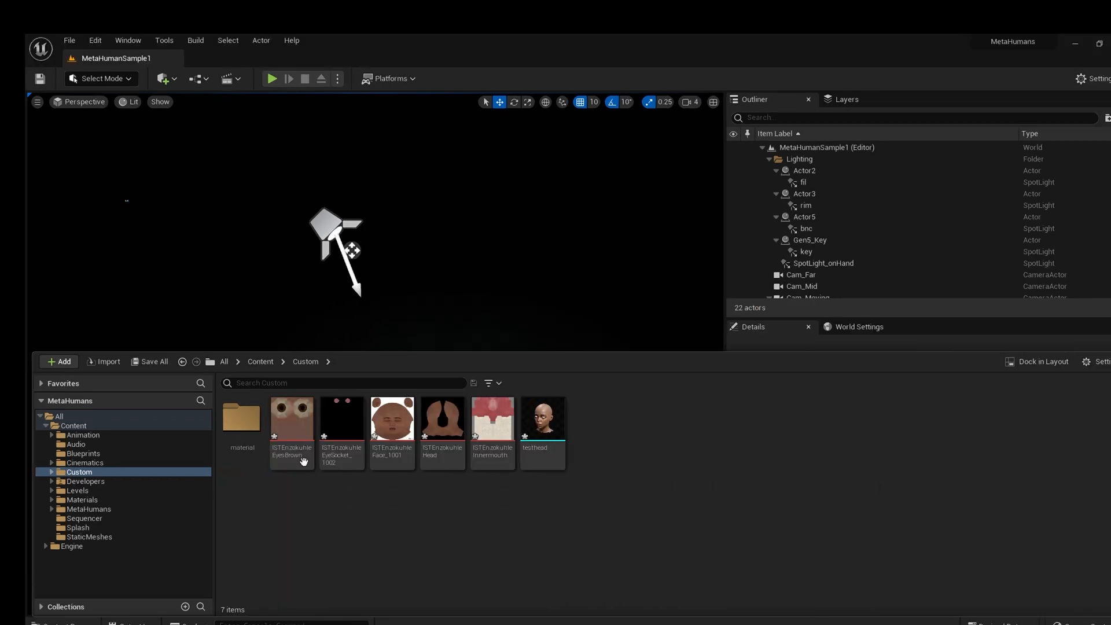
# Create a second folder named textures inside the Custom folder.
pyautogui.rightClick(260, 522)
pyautogui.click(311, 166)
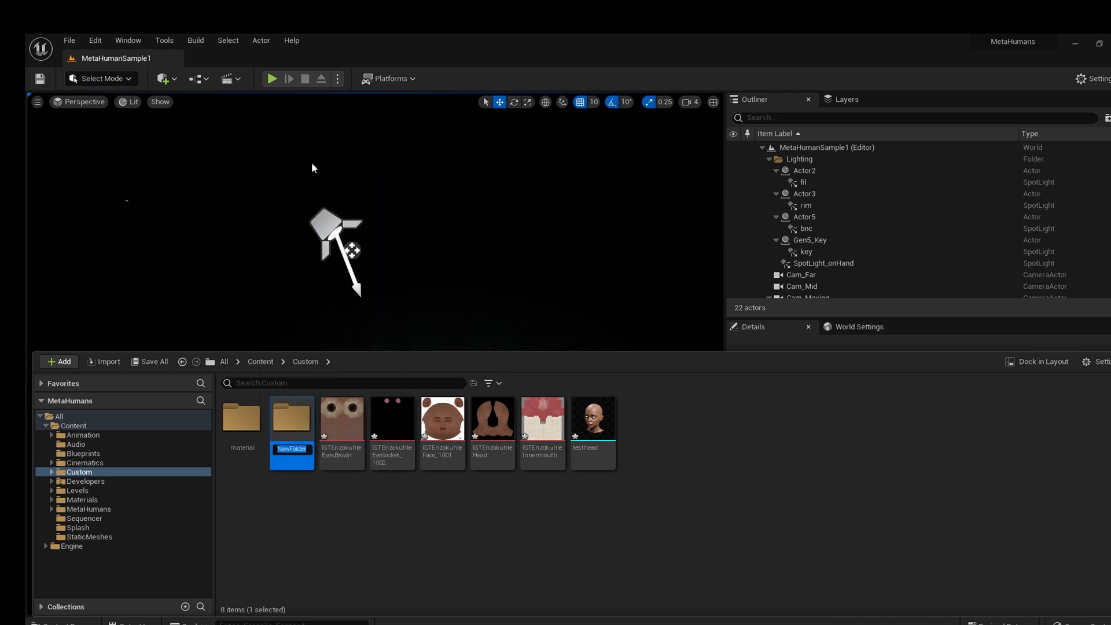
pyautogui.write('textures')
pyautogui.press('Return')
# Move the five imported head textures into the textures folder and save all the project's changed assets.
pyautogui.click(341, 425)
pyautogui.keyDown('ctrl'); pyautogui.click(392, 425); pyautogui.keyUp('ctrl')
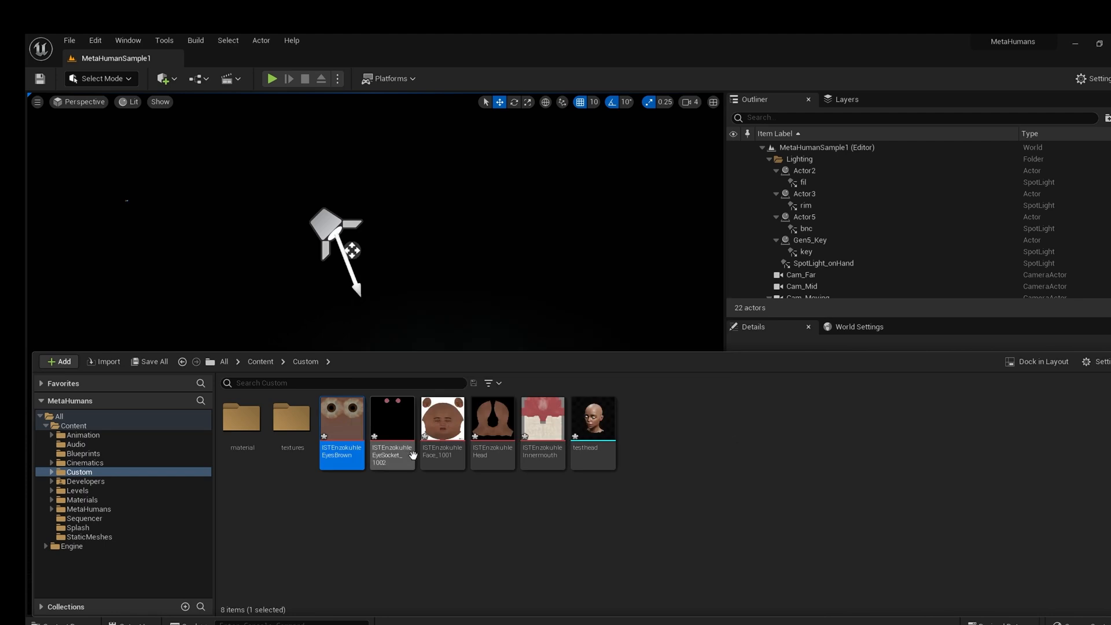
pyautogui.keyDown('ctrl'); pyautogui.click(444, 450); pyautogui.keyUp('ctrl')
pyautogui.keyDown('ctrl'); pyautogui.click(492, 431); pyautogui.keyUp('ctrl')
pyautogui.keyDown('ctrl'); pyautogui.click(542, 431); pyautogui.keyUp('ctrl')
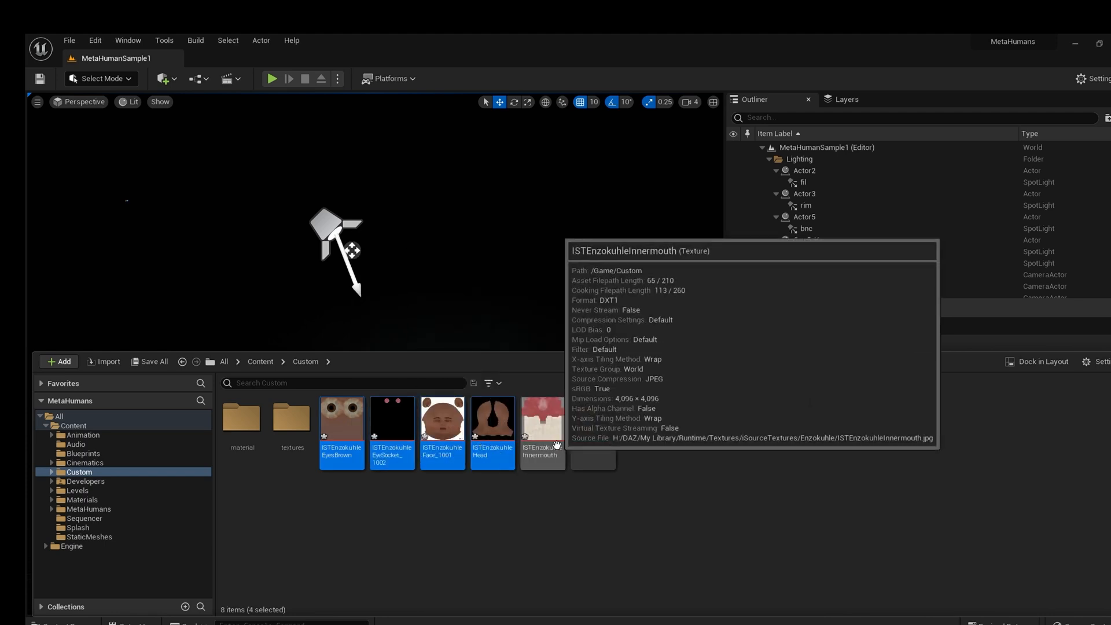
pyautogui.moveTo(322, 422); pyautogui.dragTo(298, 443)
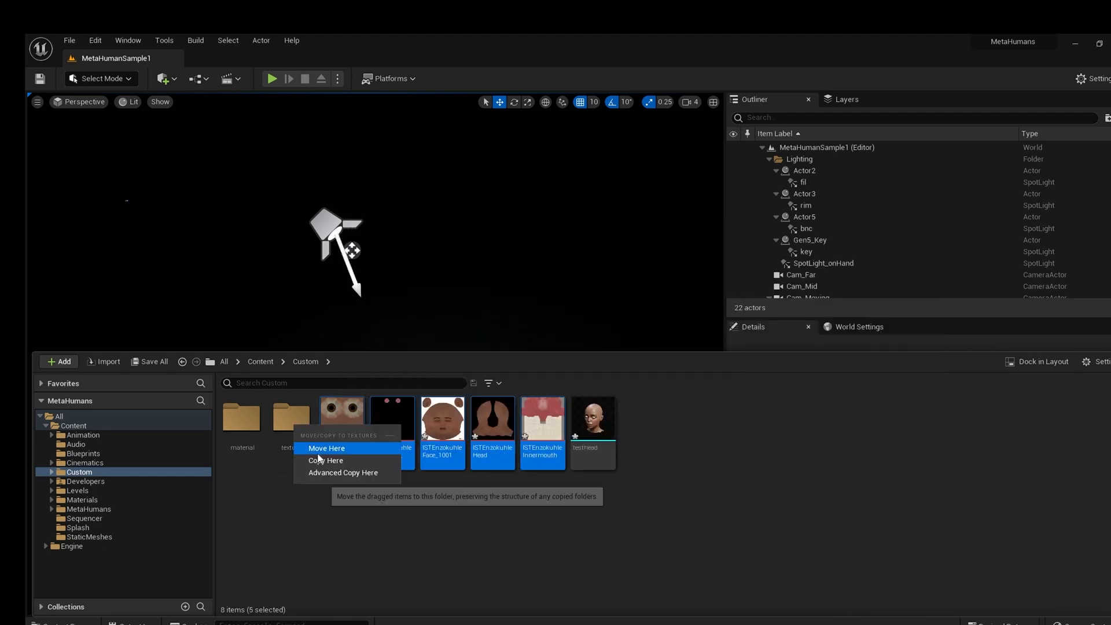
pyautogui.click(317, 453)
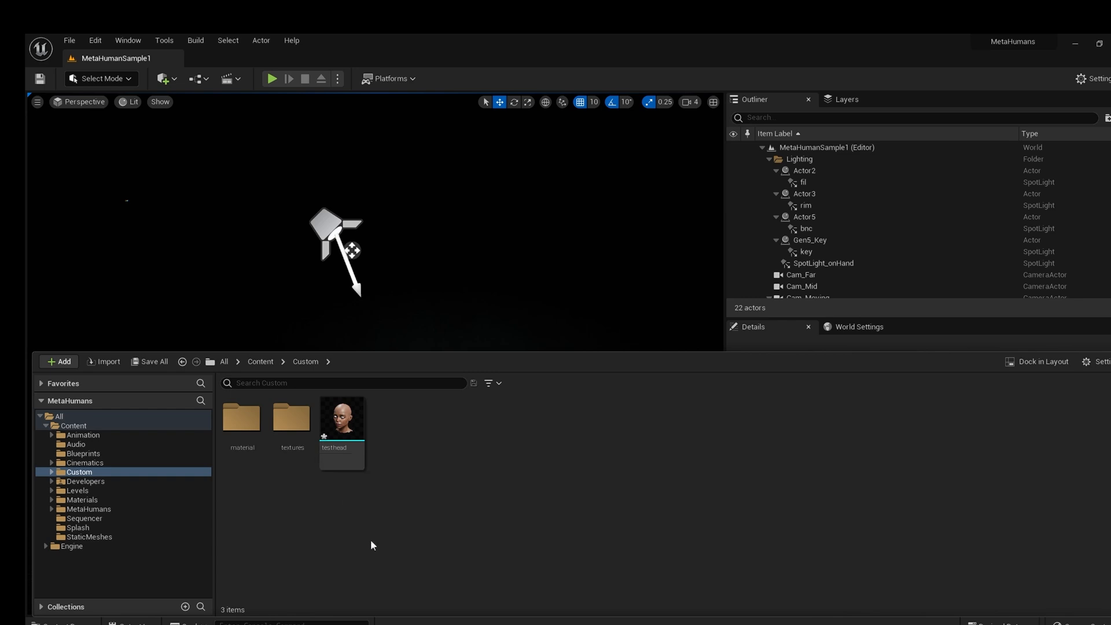
pyautogui.click(69, 41)
pyautogui.click(124, 170)
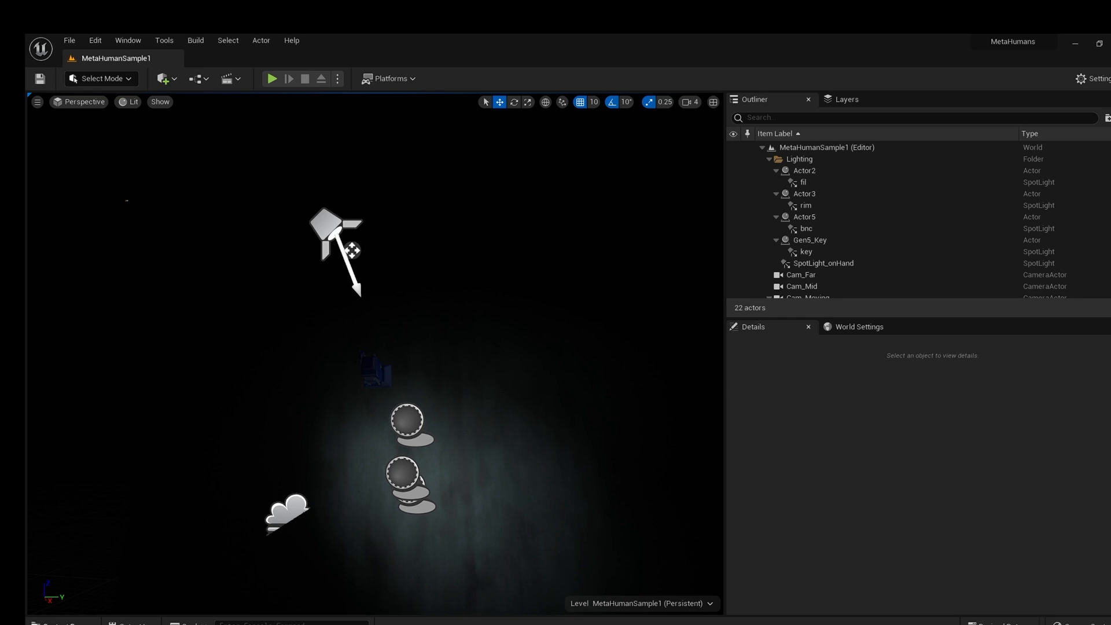
# Open the testhead static mesh and examine its face and material slots.
pyautogui.click(58, 623)
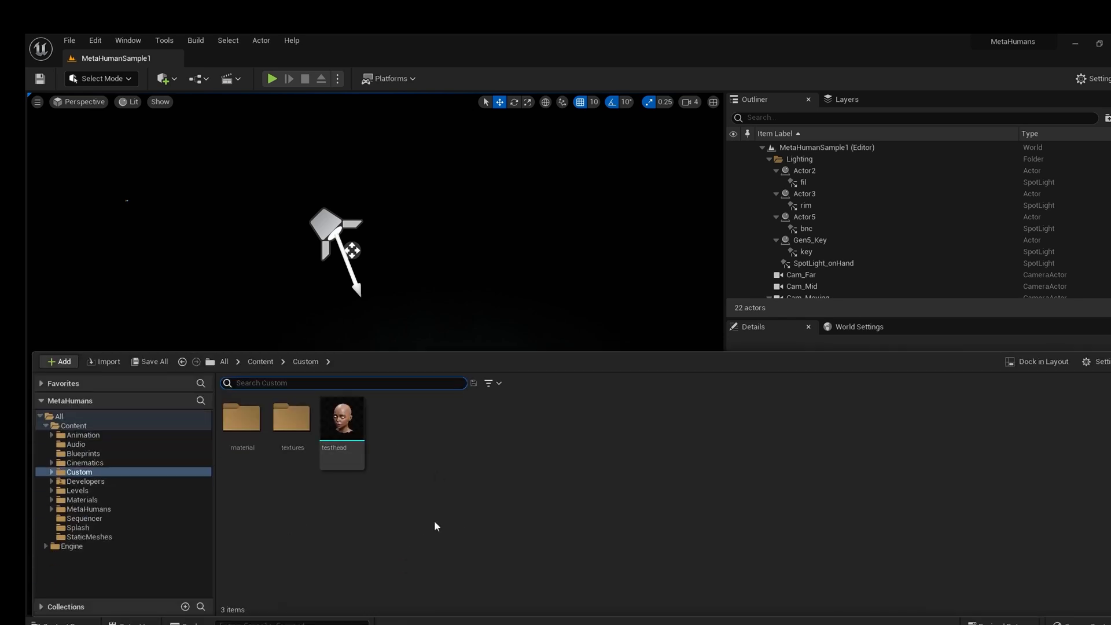
pyautogui.doubleClick(345, 433)
pyautogui.moveTo(448, 428); pyautogui.dragTo(473, 350)
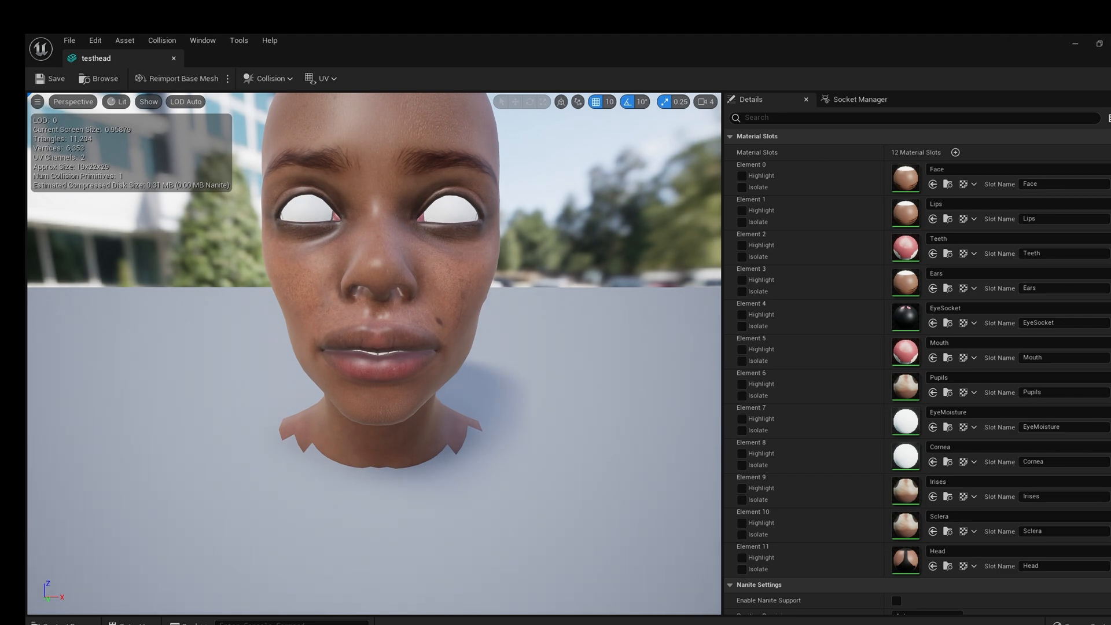
pyautogui.moveTo(565, 265)
pyautogui.mouseDown()
pyautogui.moveTo(564, 335)
pyautogui.moveTo(561, 261)
pyautogui.mouseUp()
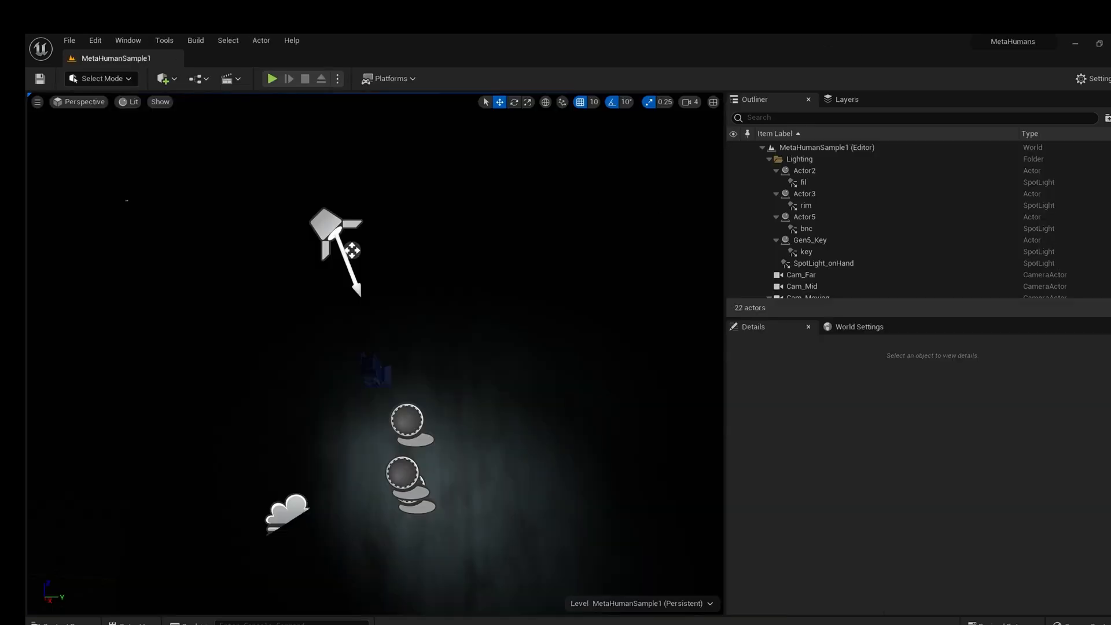
# Create a MetaHuman Identity asset named Testhead_identity in the Custom folder.
pyautogui.hotkey('ctrl', 'space')
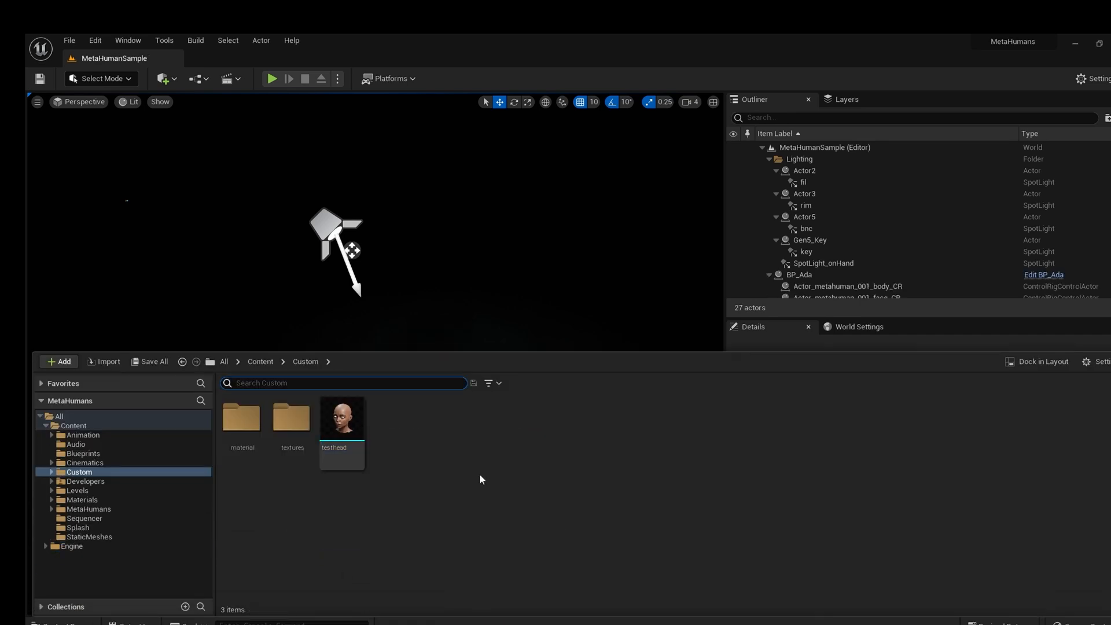
pyautogui.rightClick(479, 473)
pyautogui.moveTo(562, 534)
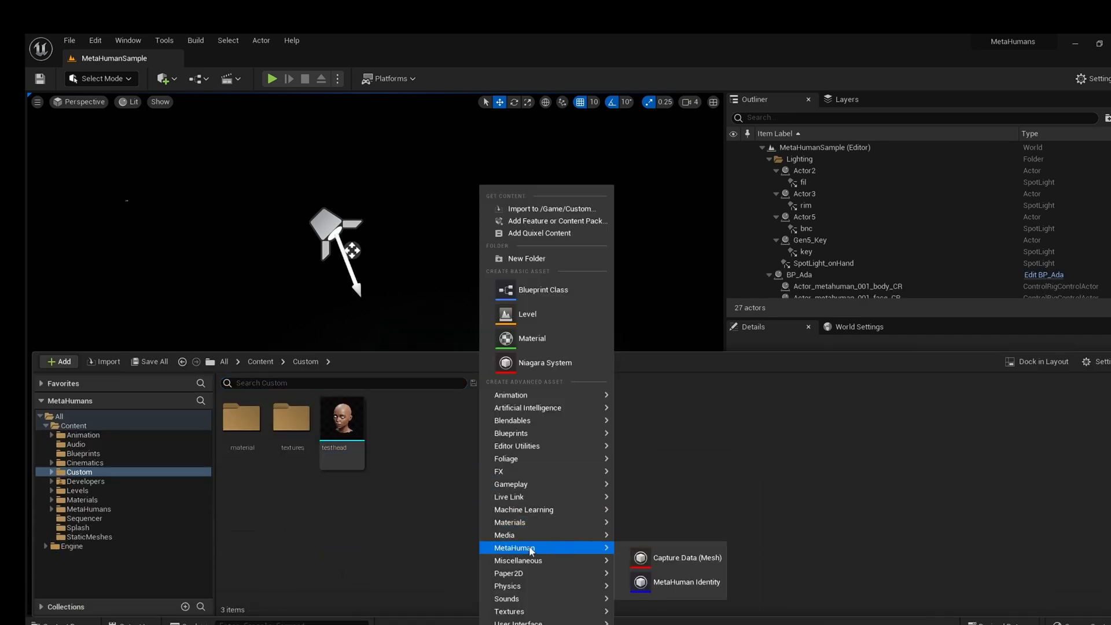
pyautogui.click(698, 585)
pyautogui.press('BackSpace')
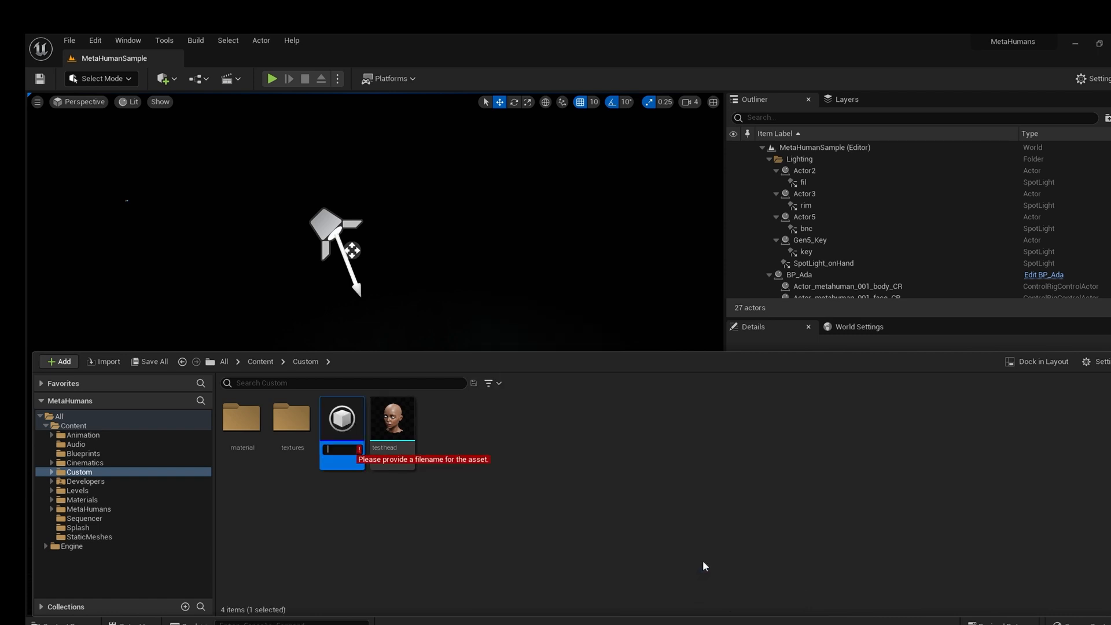
pyautogui.write('Tes')
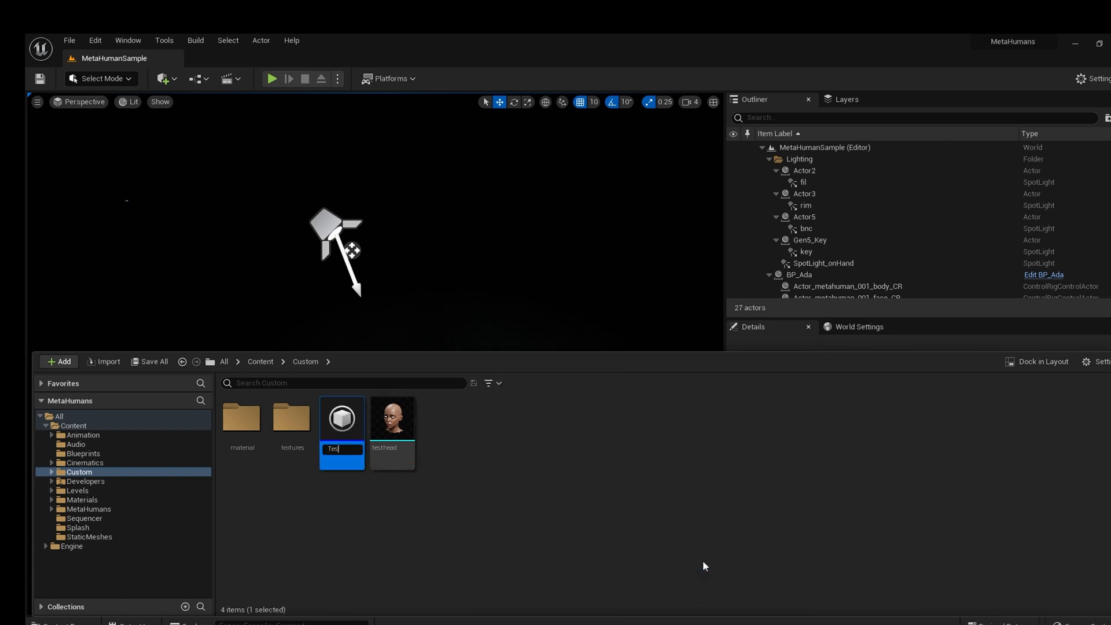
pyautogui.write('thead')
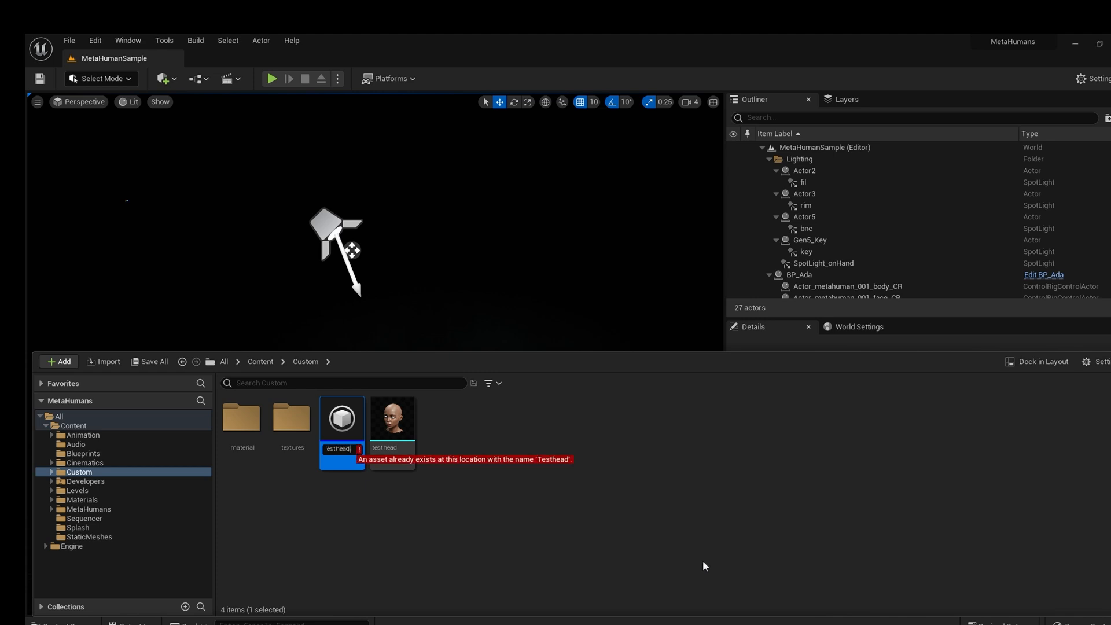
pyautogui.write('_')
pyautogui.press('BackSpace')
pyautogui.write('_')
pyautogui.press('BackSpace')
pyautogui.write('_ide')
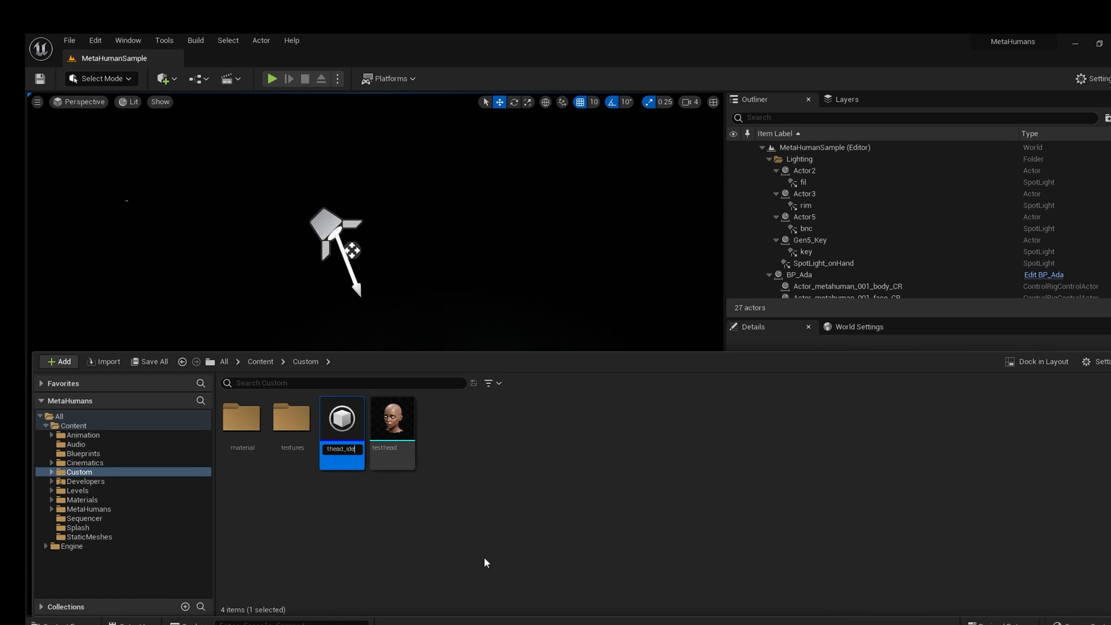
pyautogui.write('ntity')
pyautogui.press('Return')
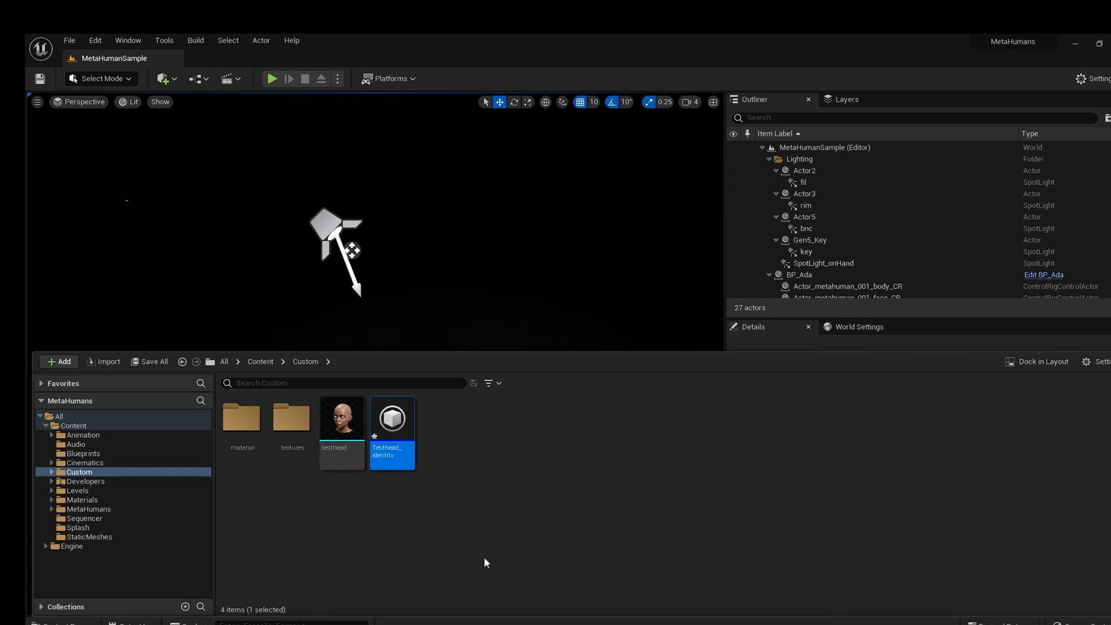
# Open Testhead_identity and create its components from the testhead static mesh.
pyautogui.doubleClick(385, 428)
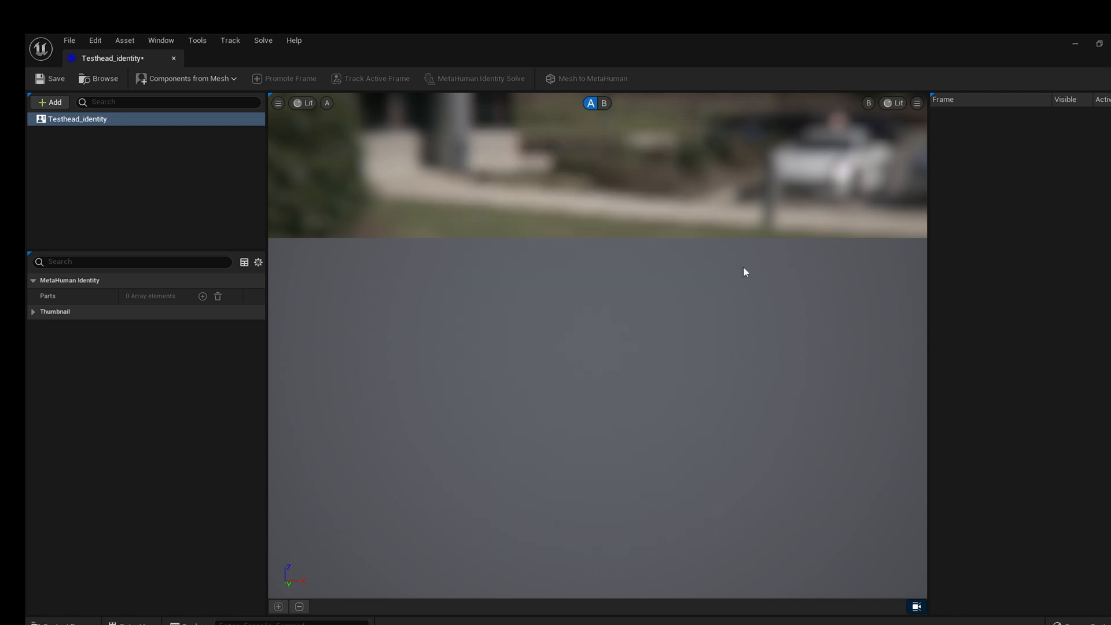
pyautogui.click(180, 80)
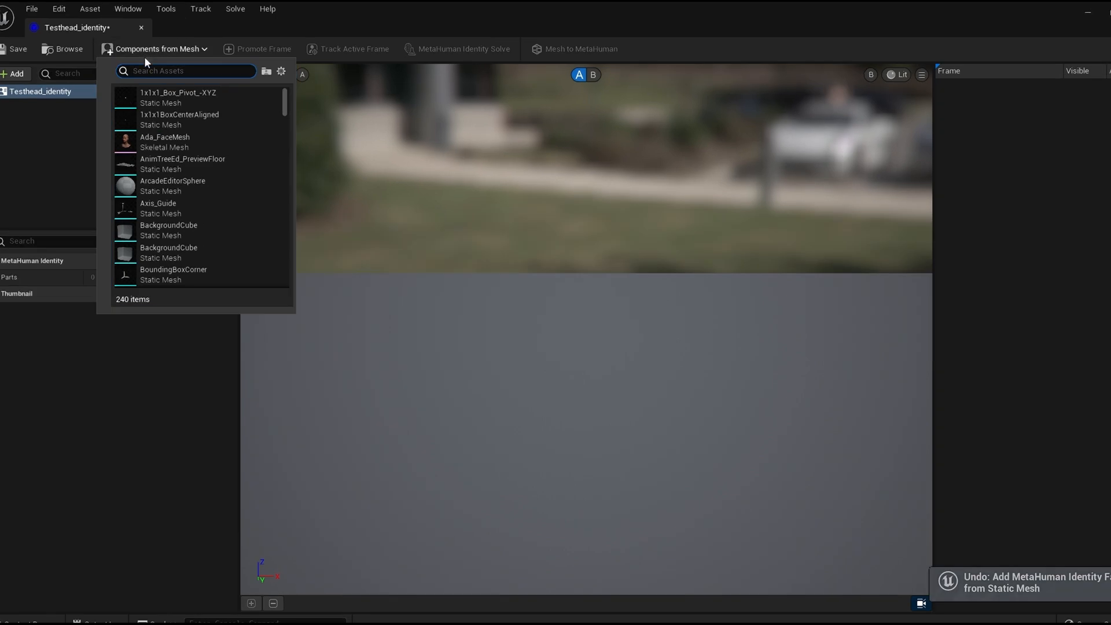
pyautogui.write('test')
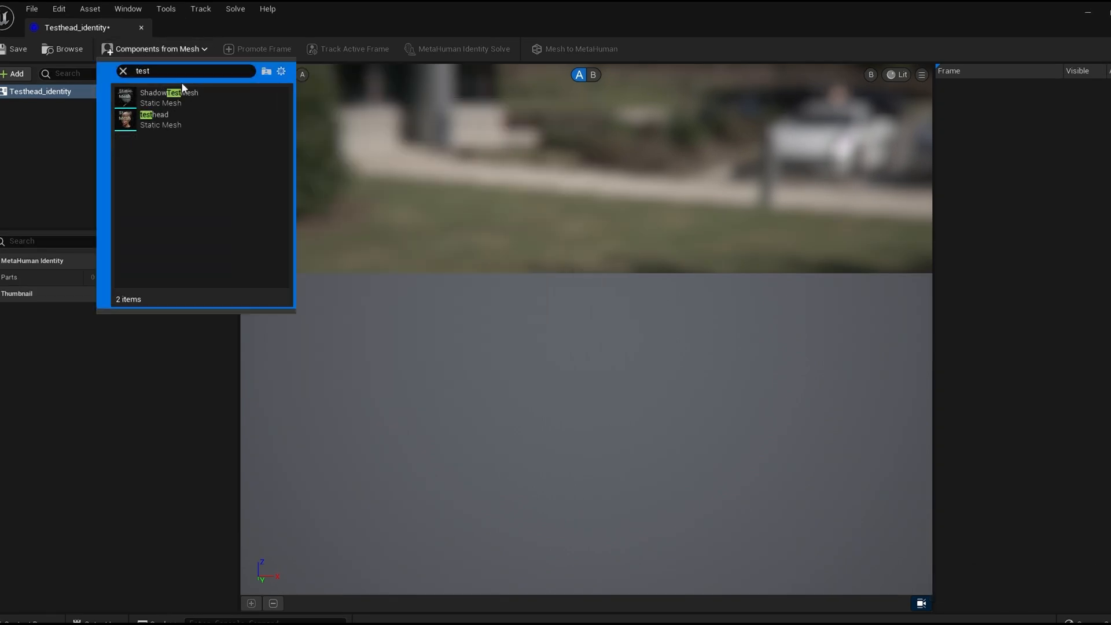
pyautogui.click(157, 120)
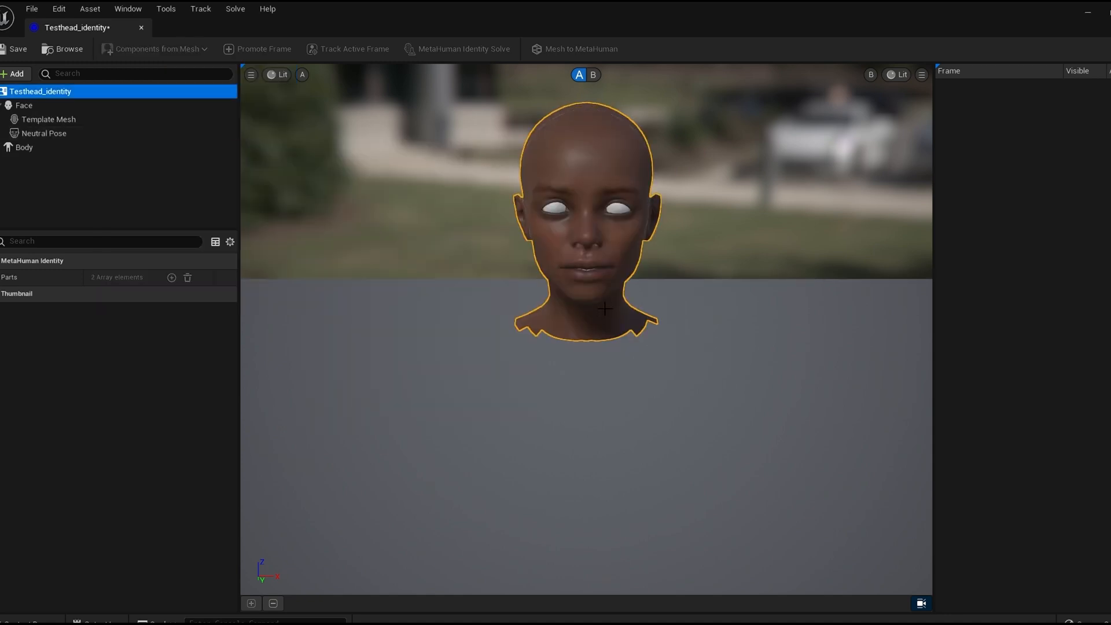
# Promote a frame of the front view for the Neutral Pose and turn autotracking on for Frame 0.
pyautogui.click(44, 133)
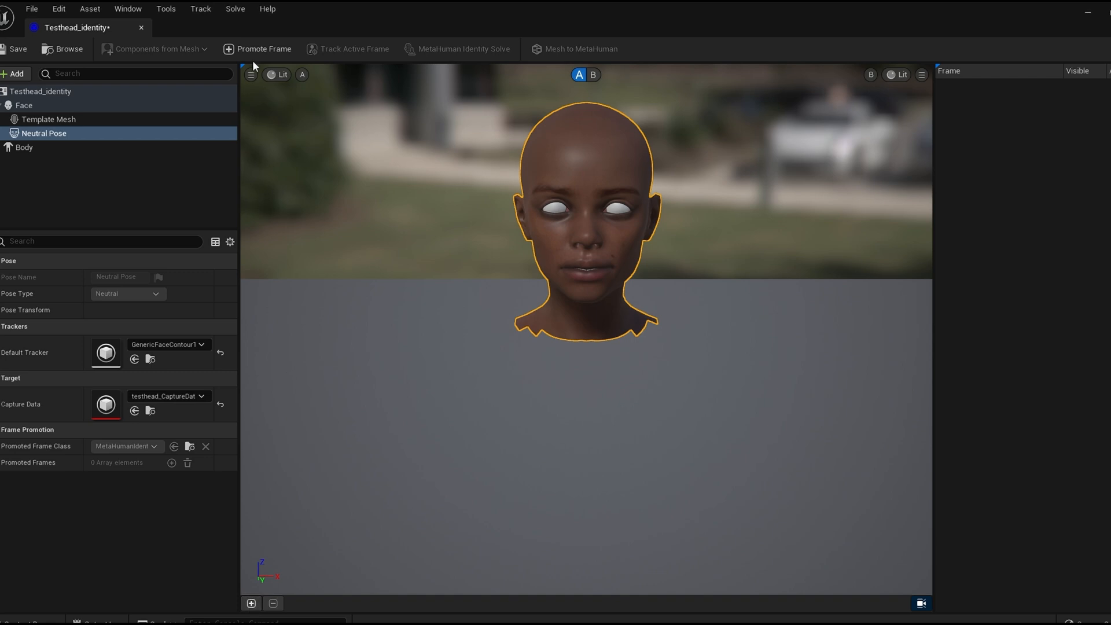
pyautogui.click(278, 53)
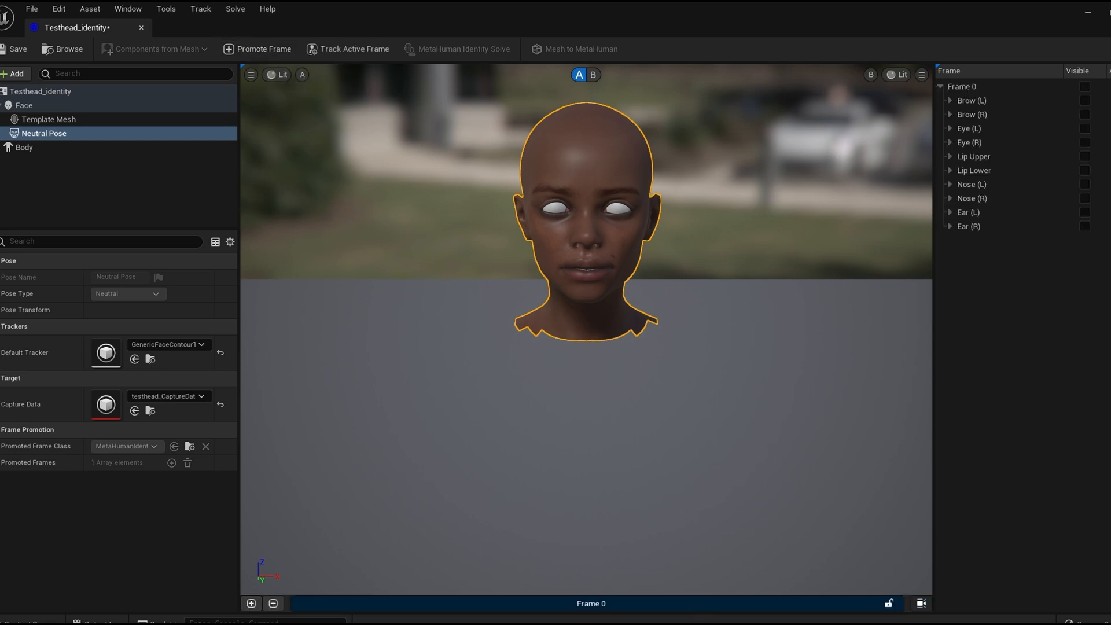
pyautogui.rightClick(727, 607)
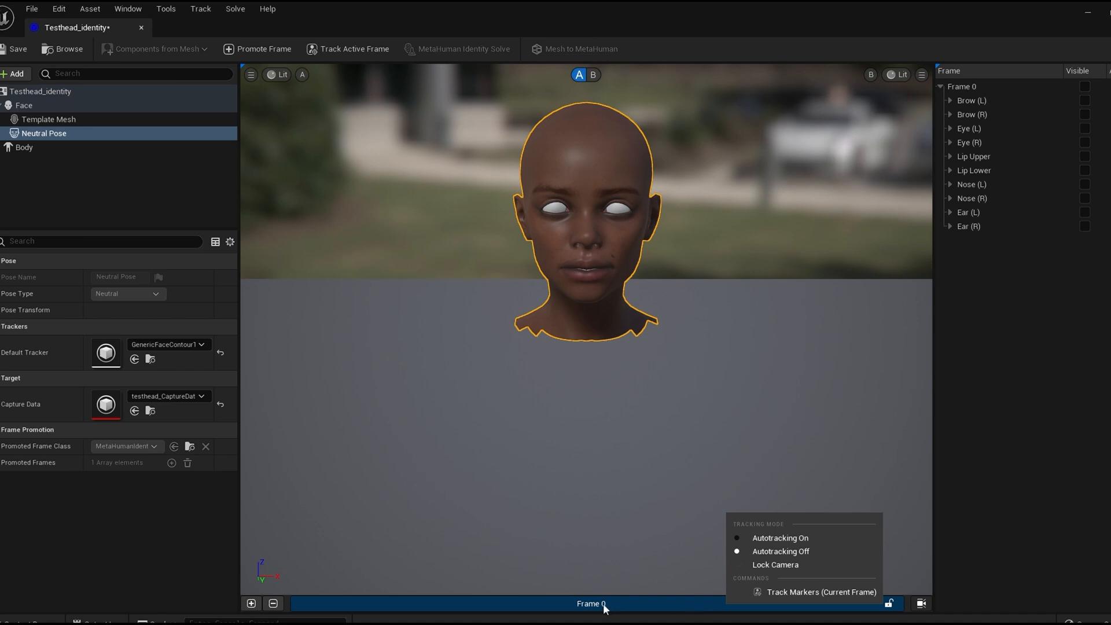
pyautogui.click(780, 539)
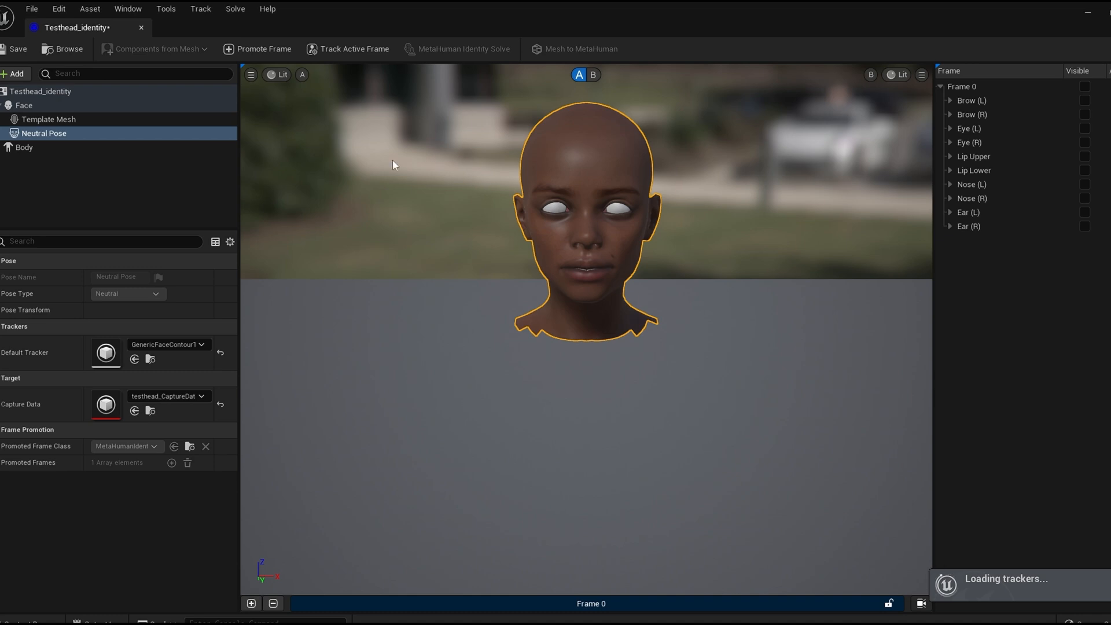
# Set the viewport camera's field of view to 20 and check how the face markers track the head.
pyautogui.moveTo(828, 399); pyautogui.dragTo(789, 371, button='right')
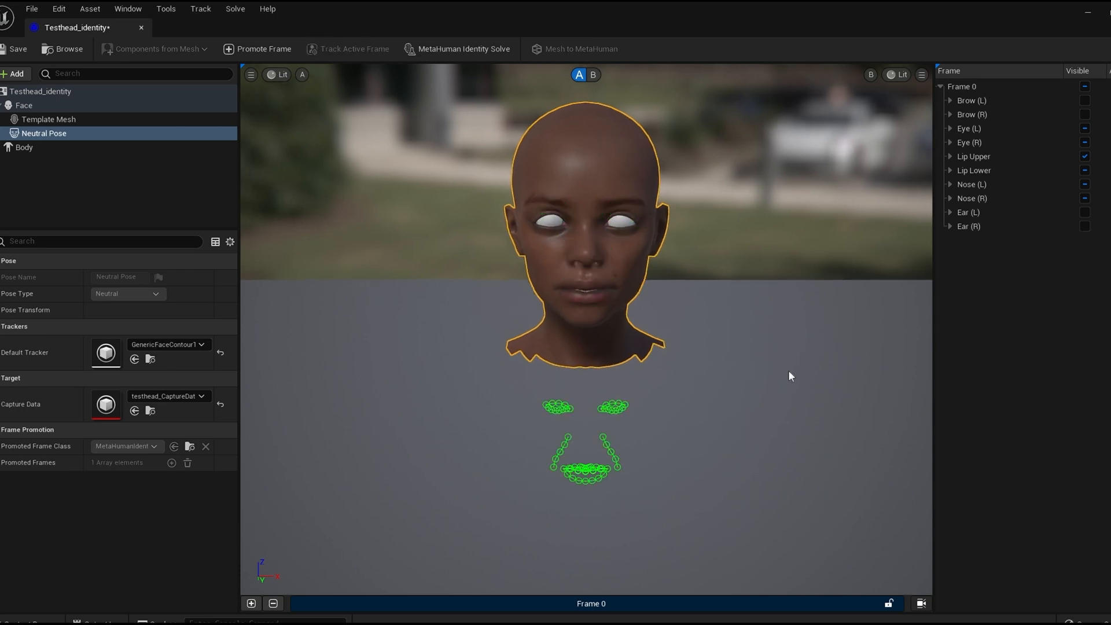
pyautogui.moveTo(788, 370); pyautogui.dragTo(782, 377)
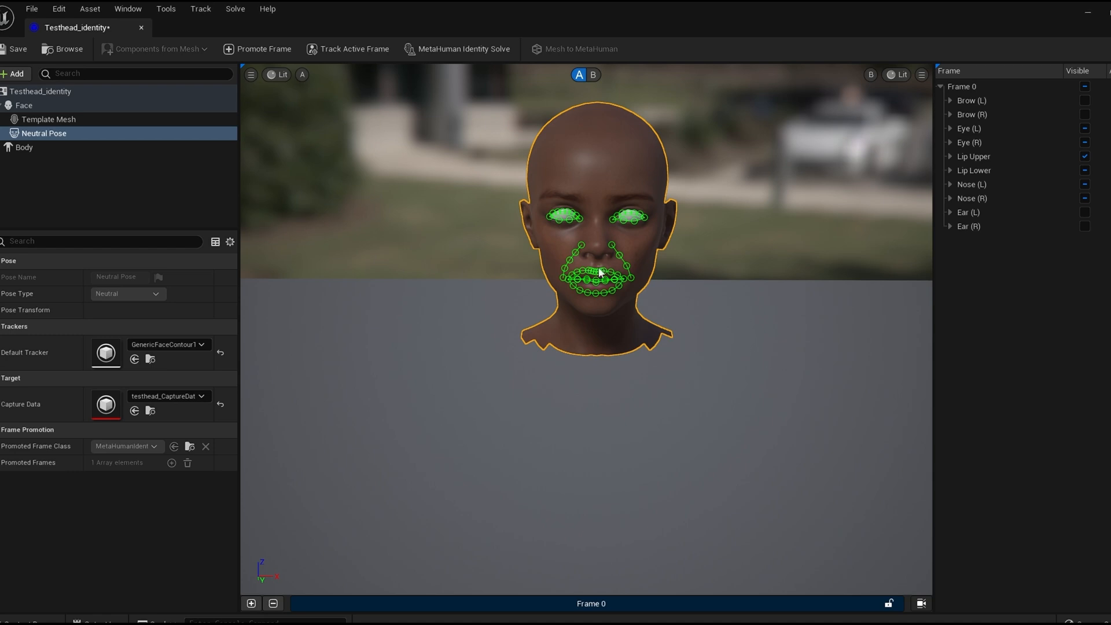
pyautogui.click(250, 74)
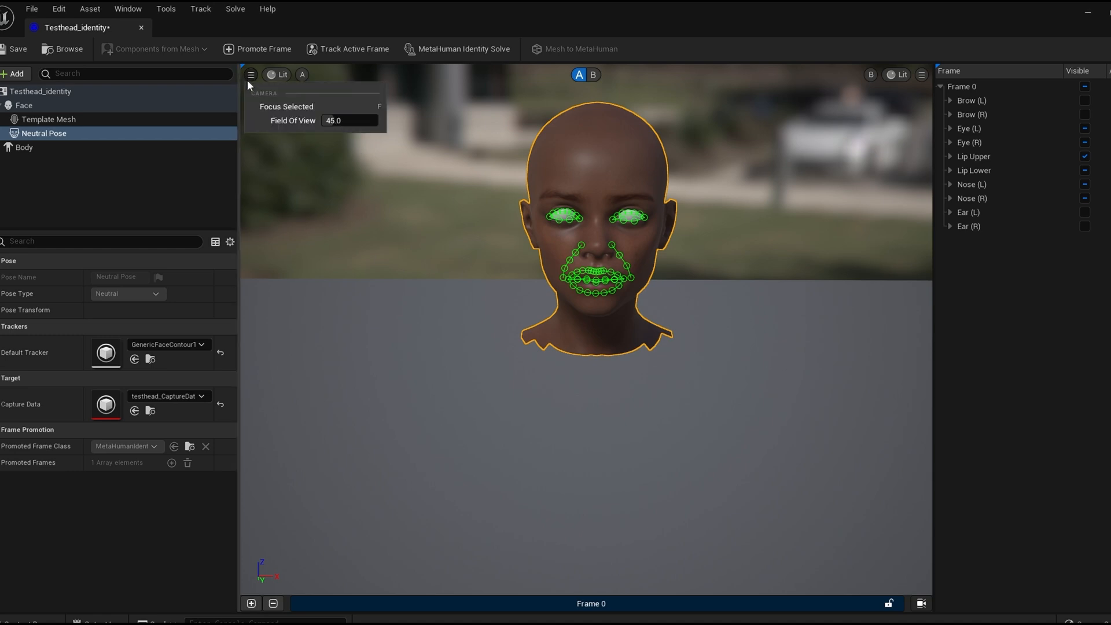
pyautogui.click(335, 123)
pyautogui.write('20')
pyautogui.press('Return')
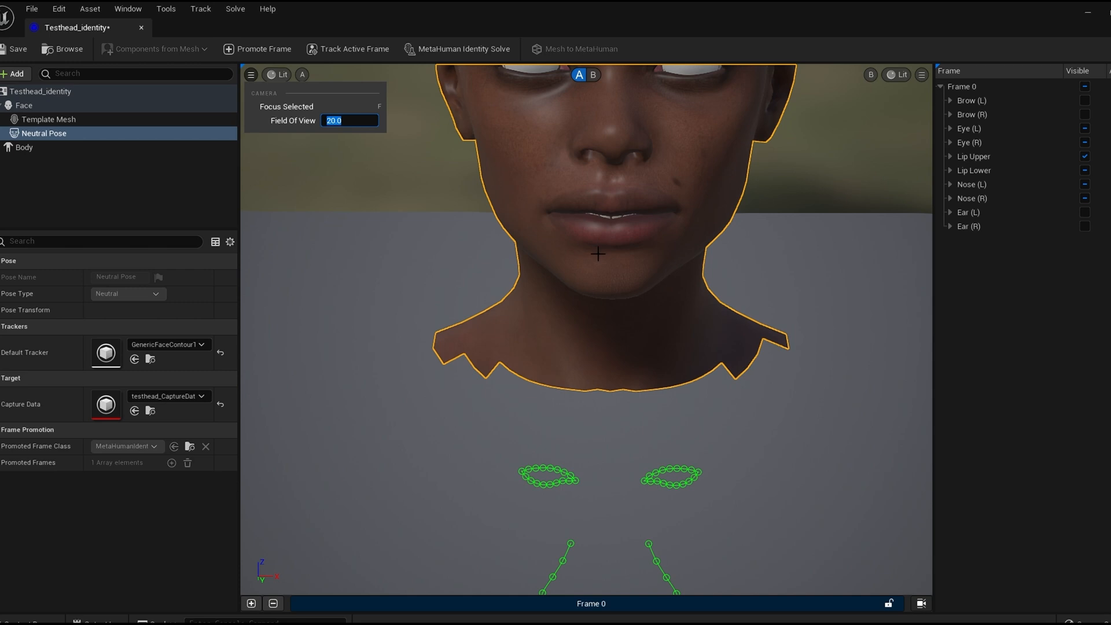
pyautogui.scroll(-5, 609, 251)
pyautogui.click(671, 303)
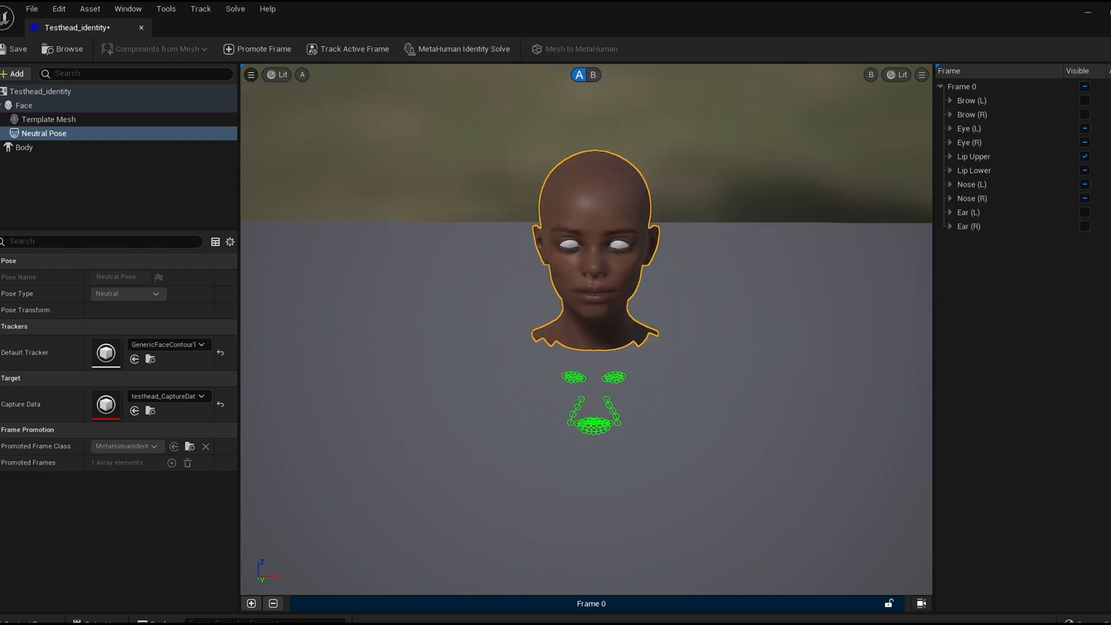
pyautogui.moveTo(670, 300)
pyautogui.mouseDown()
pyautogui.moveTo(680, 300)
pyautogui.moveTo(665, 300)
pyautogui.mouseUp()
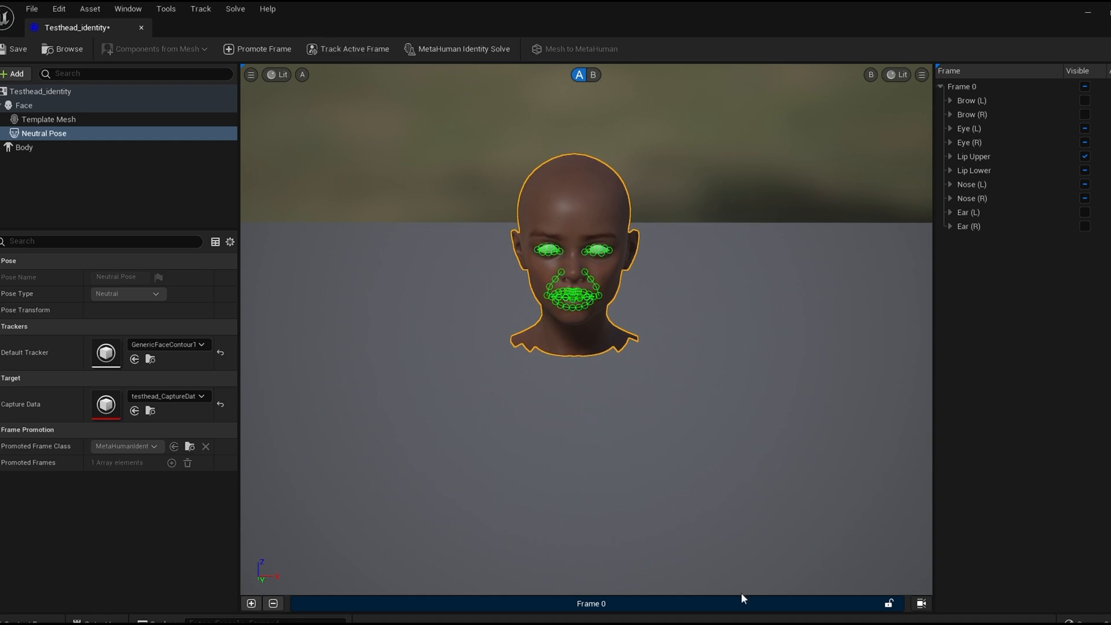
pyautogui.moveTo(704, 370); pyautogui.dragTo(700, 374)
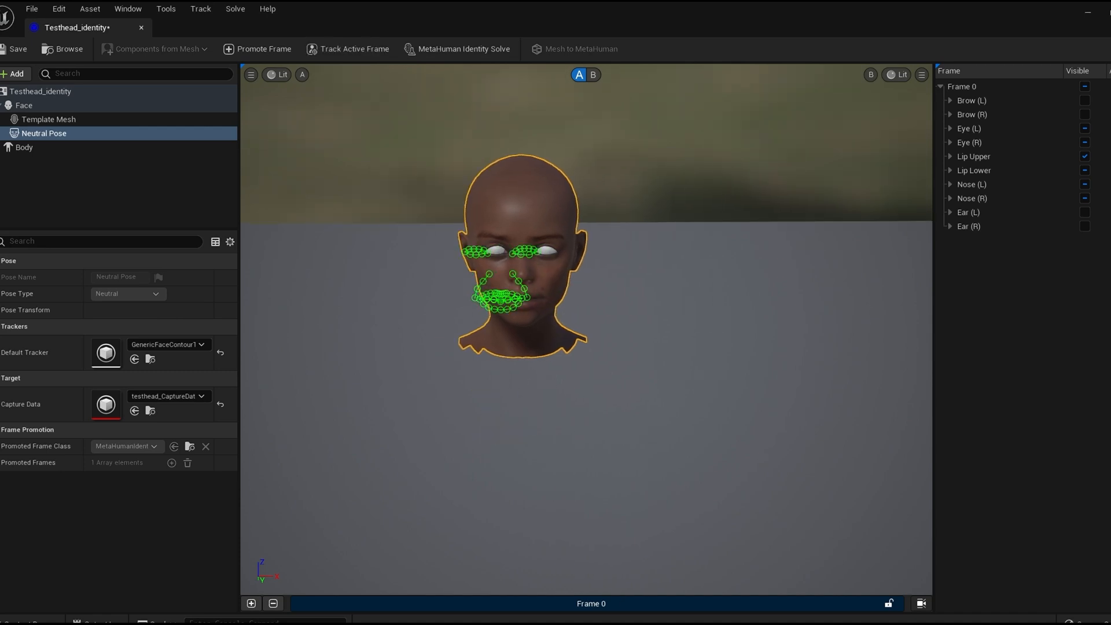
# Set the viewport camera's field of view to 35.
pyautogui.click(251, 75)
pyautogui.click(364, 118)
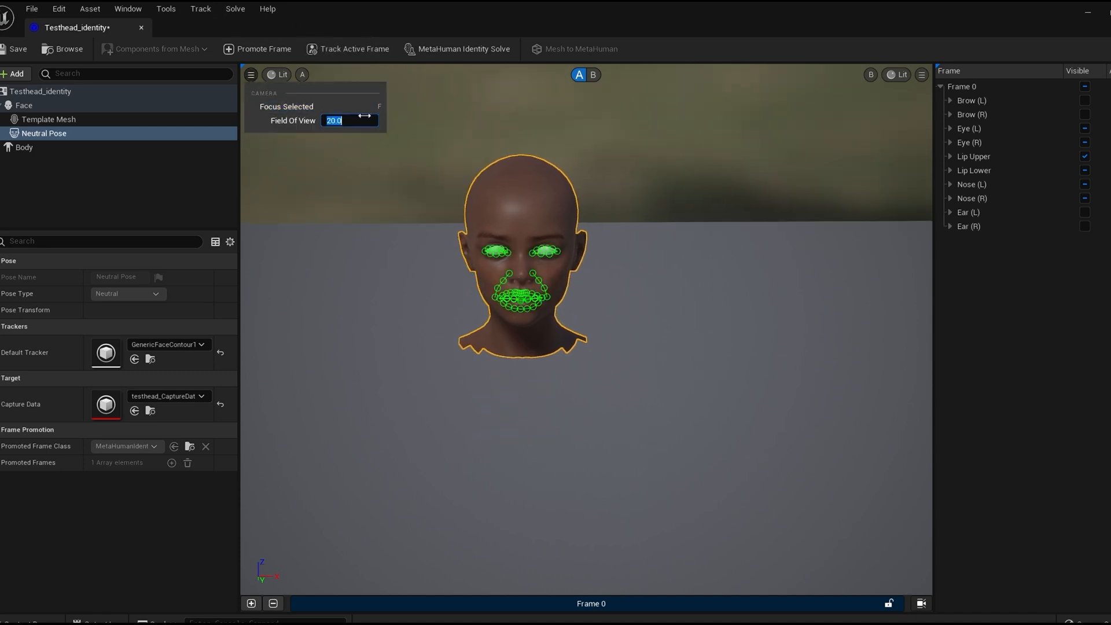
pyautogui.press('BackSpace')
pyautogui.write('35')
pyautogui.press('Return')
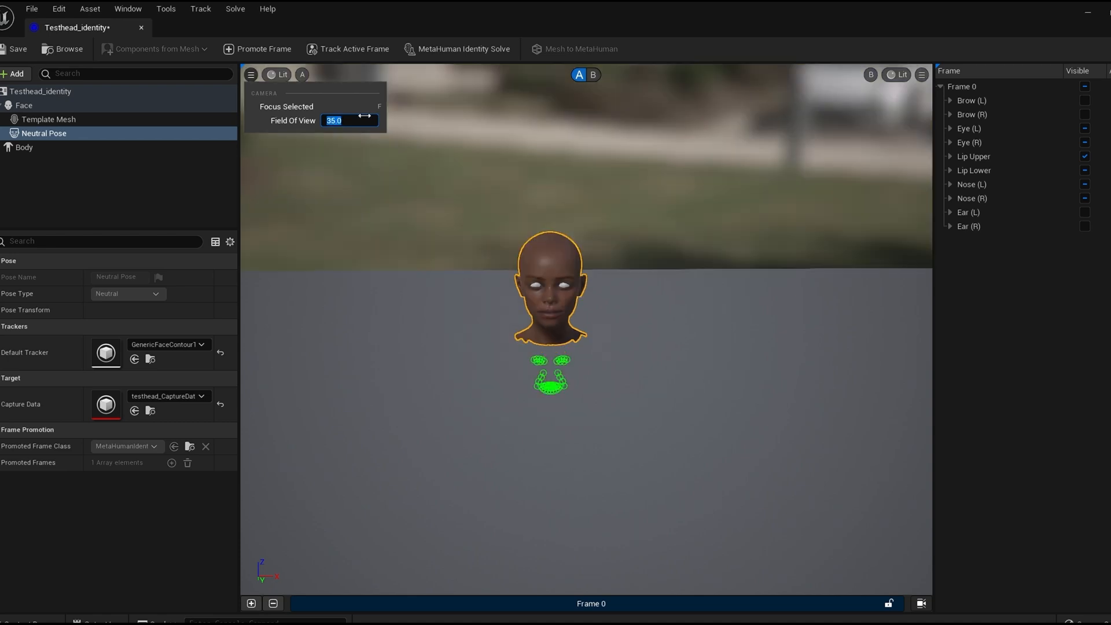
pyautogui.click(648, 361)
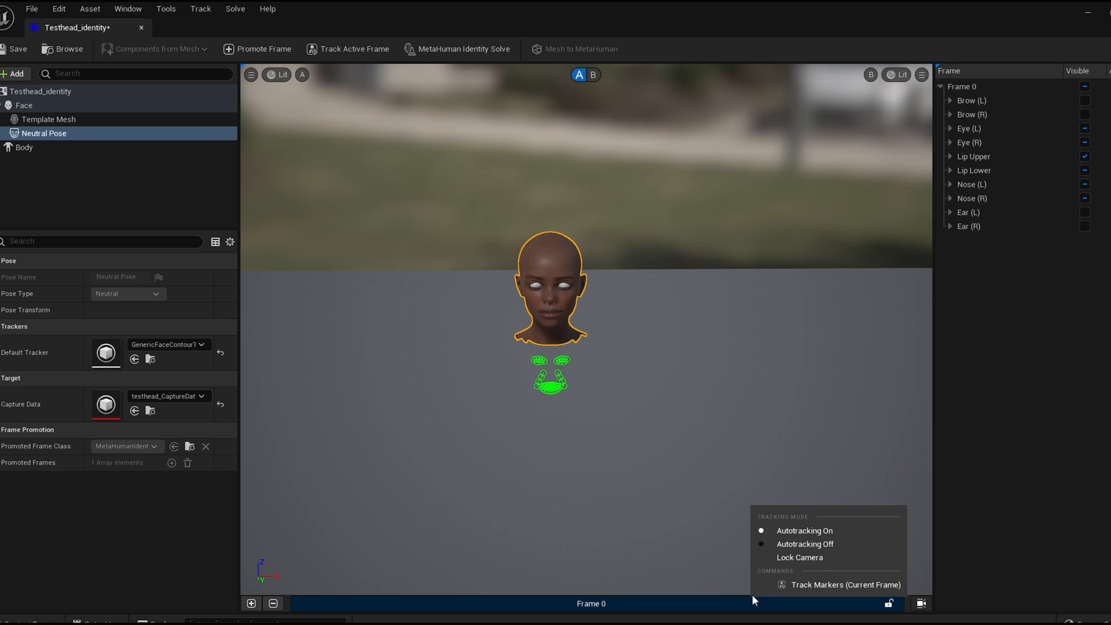
# Turn autotracking off for Frame 0 and frame the head closely from the front.
pyautogui.click(802, 544)
pyautogui.rightClick(772, 611)
pyautogui.click(795, 547)
pyautogui.moveTo(653, 408); pyautogui.dragTo(671, 429, button='right')
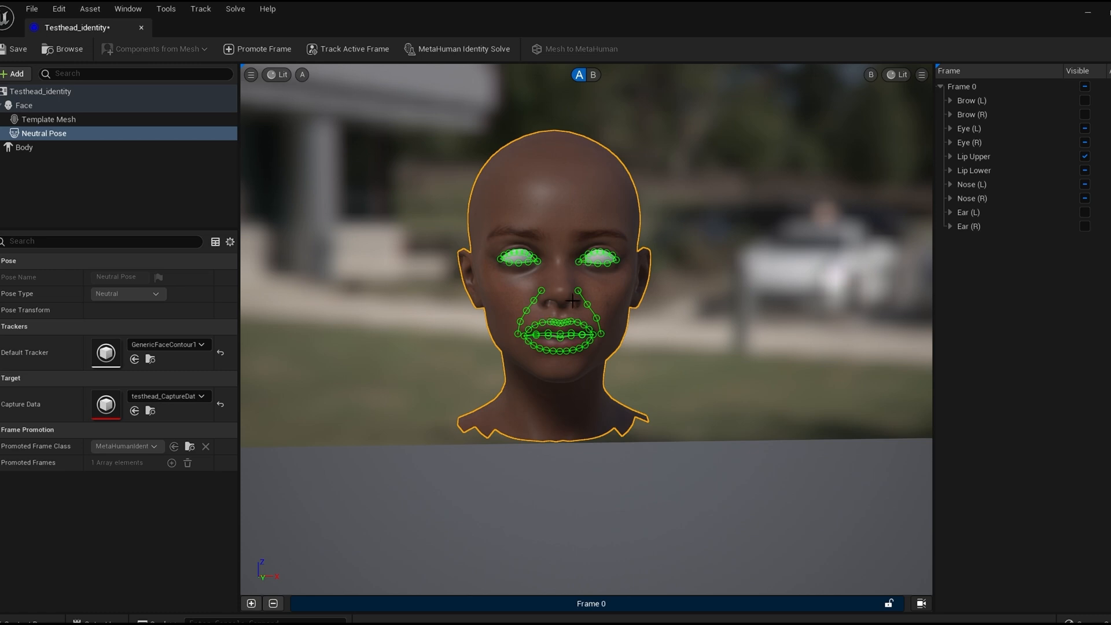
# Save all files and run the MetaHuman Identity Solve on the tracked face.
pyautogui.click(32, 11)
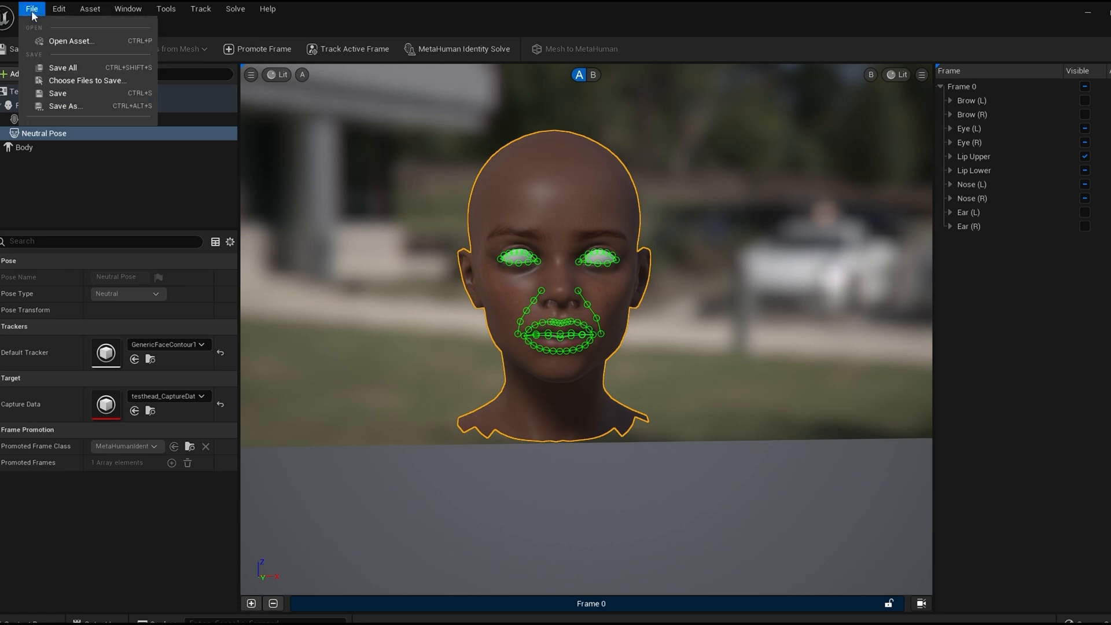
pyautogui.click(65, 65)
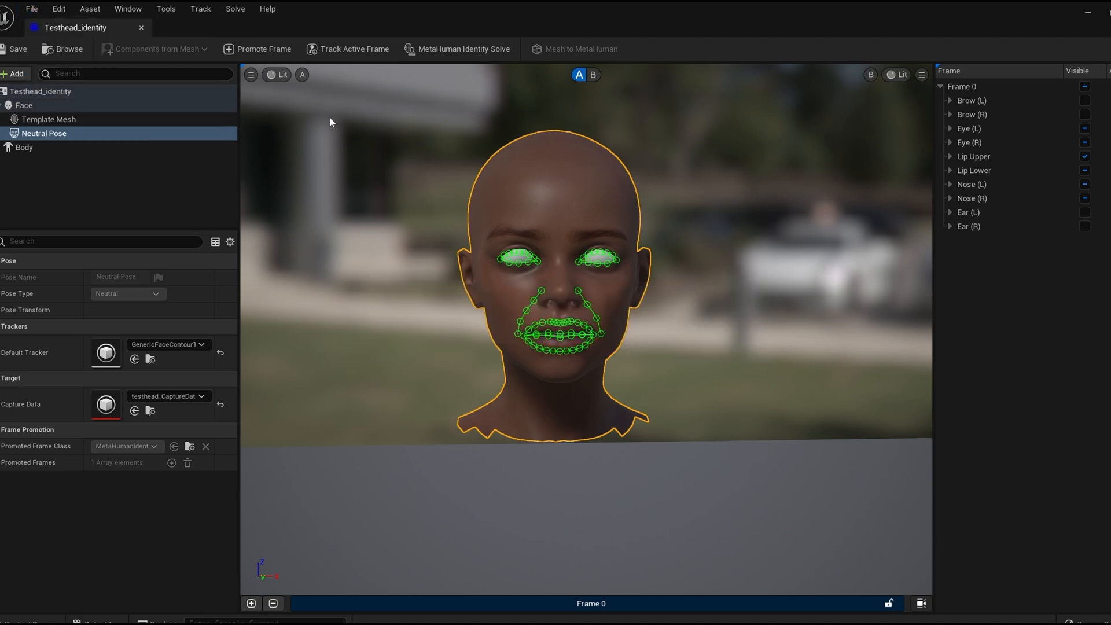
pyautogui.click(456, 53)
# Choose the slim female body type for the Body component and set its height to the shortest.
pyautogui.click(26, 148)
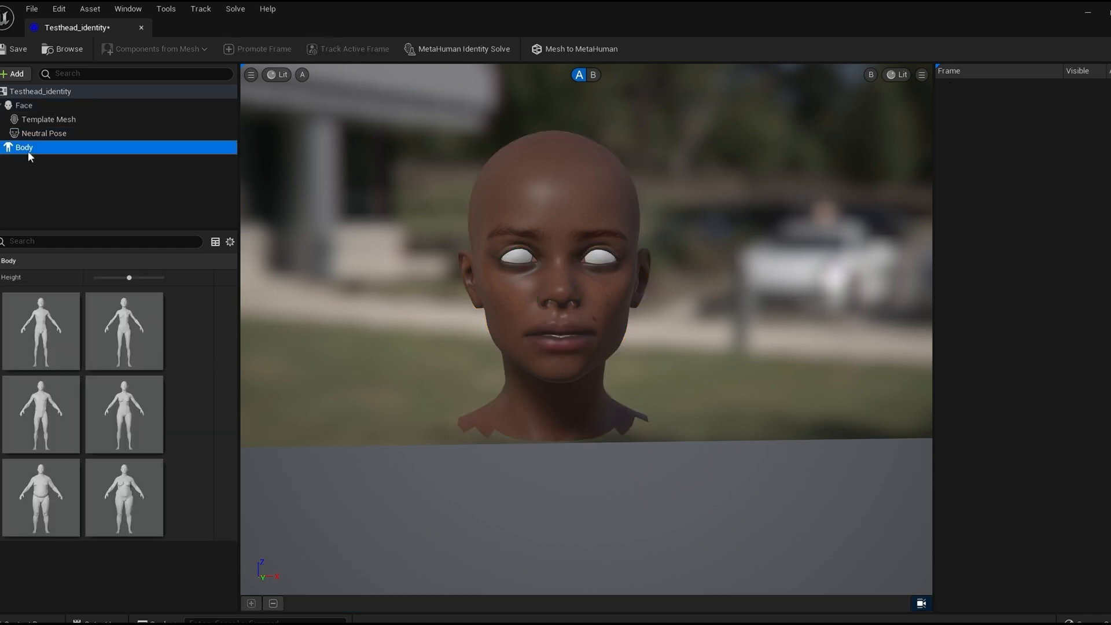
pyautogui.click(133, 351)
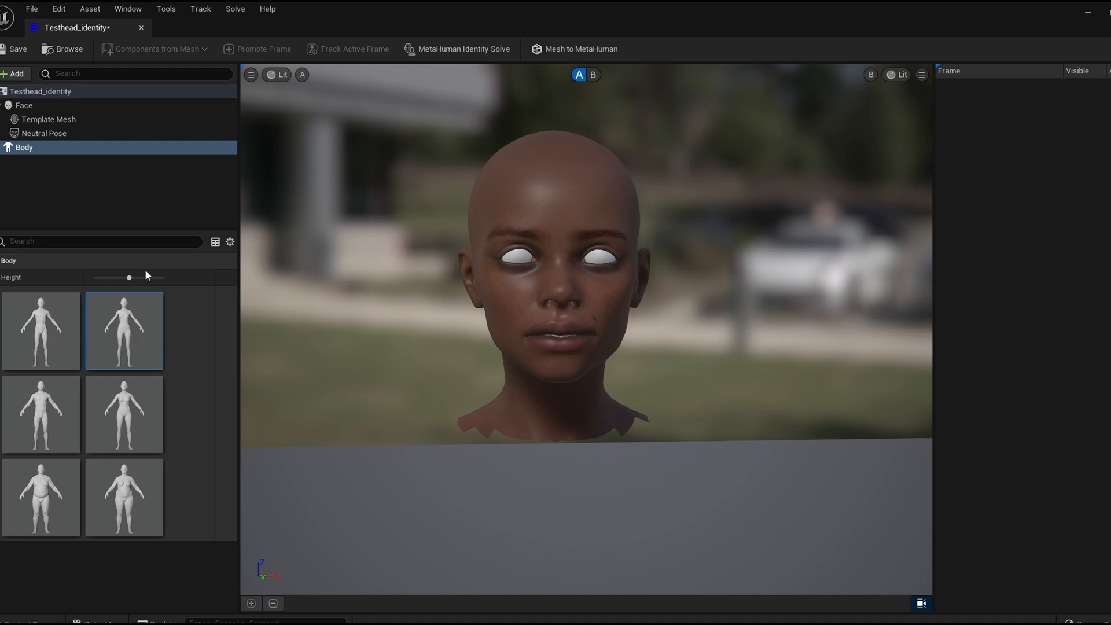
pyautogui.moveTo(111, 278); pyautogui.dragTo(106, 278)
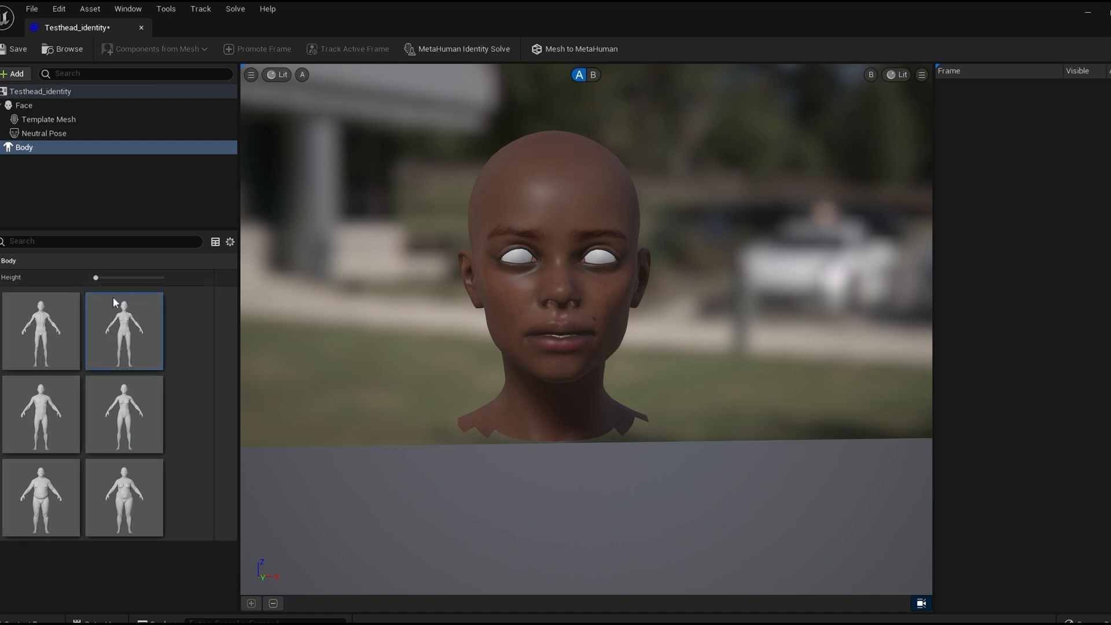
# Convert the identity with Mesh to MetaHuman and save all files.
pyautogui.click(565, 51)
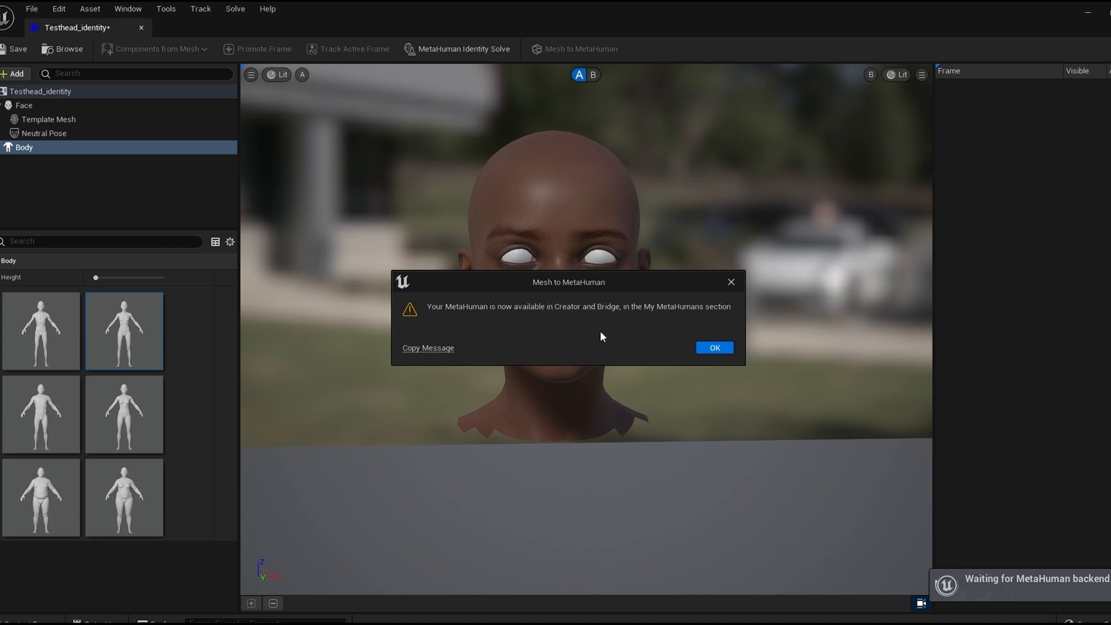
pyautogui.click(712, 348)
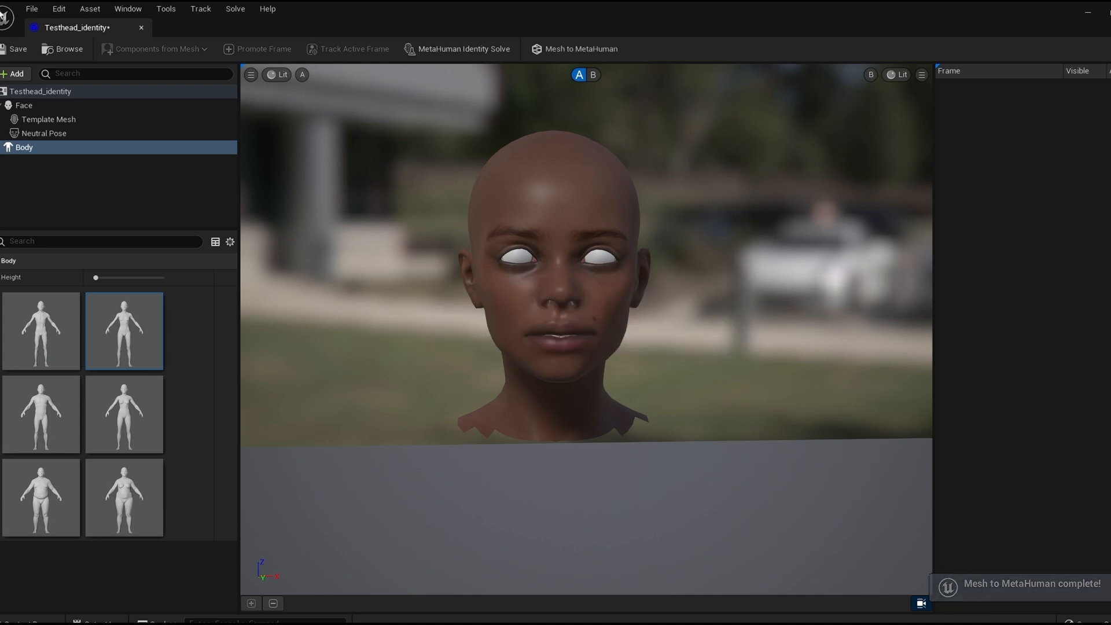
pyautogui.click(32, 9)
pyautogui.click(52, 67)
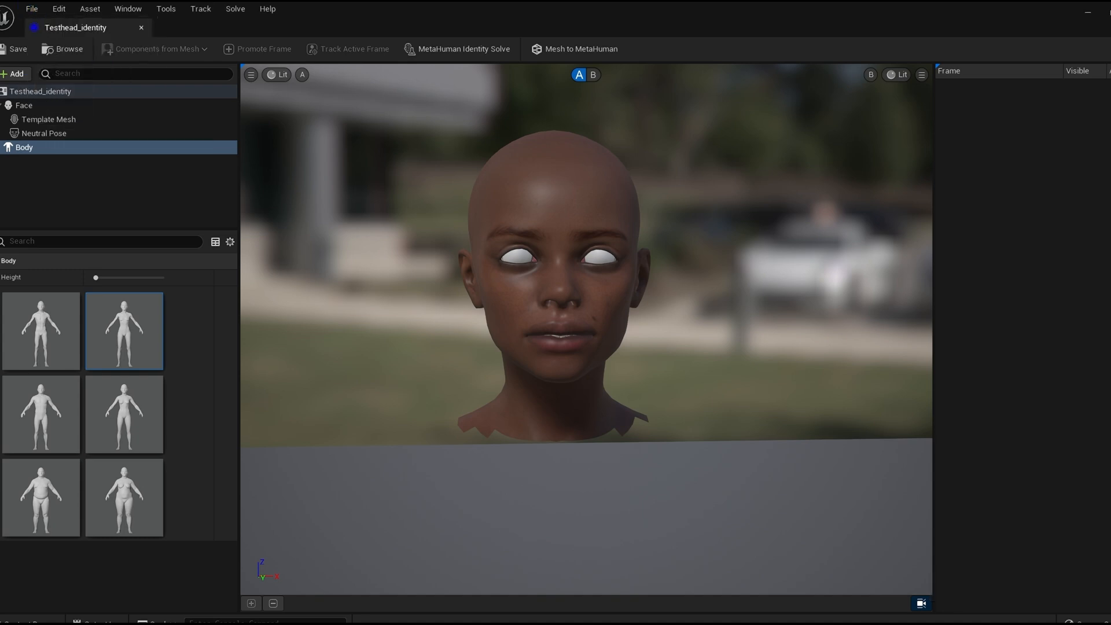
# Close the identity editor and Plugins windows and open the My MetaHumans collection in Quixel Bridge.
pyautogui.click(1109, 12)
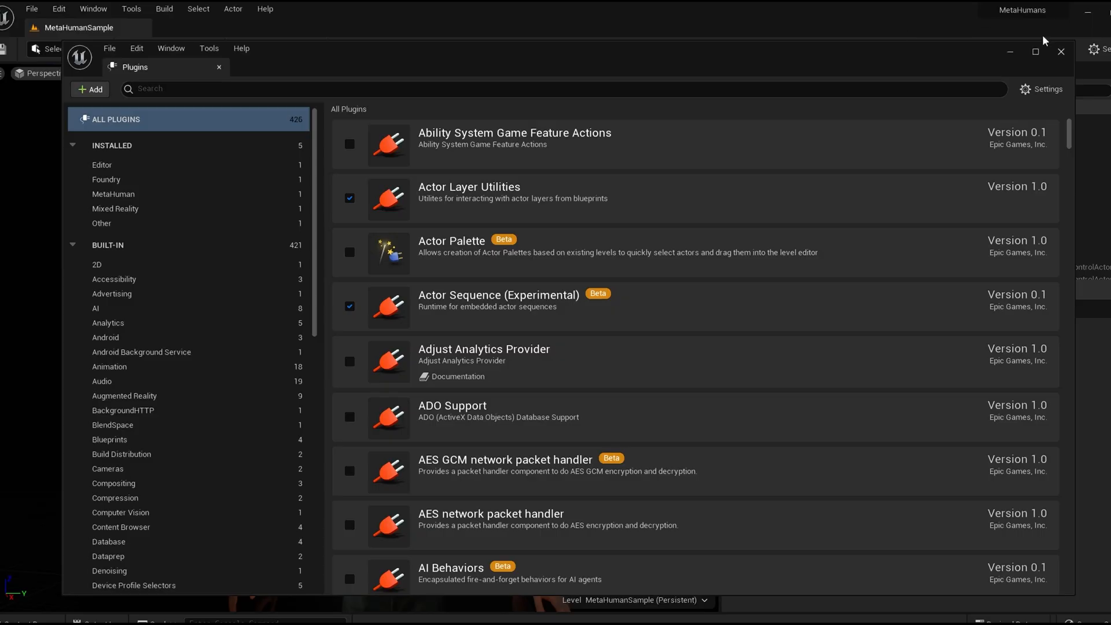
pyautogui.click(1060, 51)
pyautogui.click(144, 49)
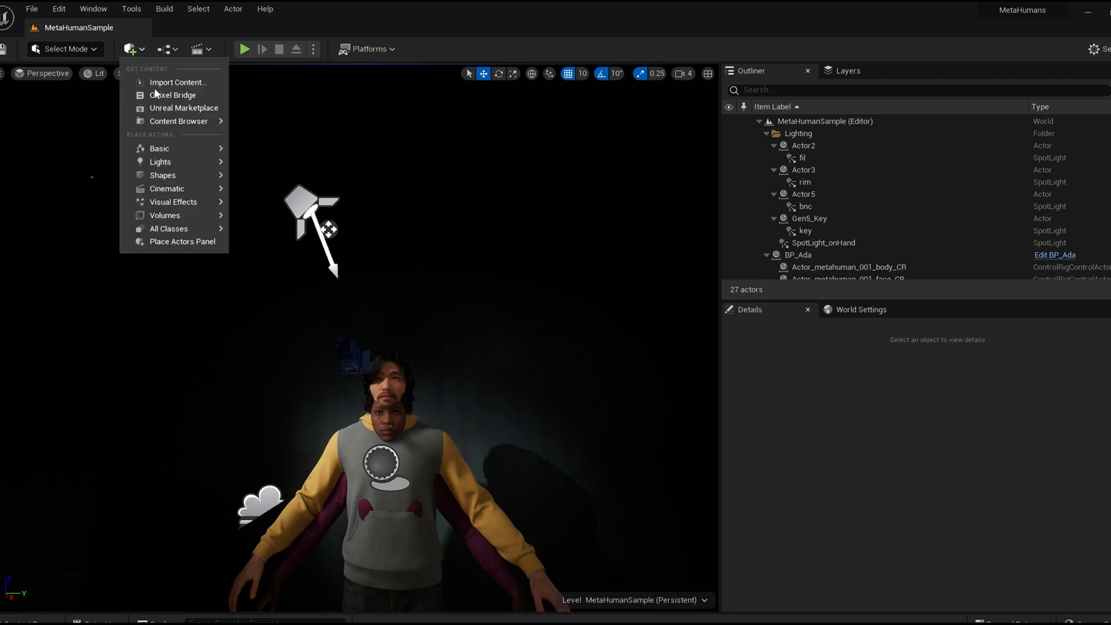
pyautogui.click(157, 96)
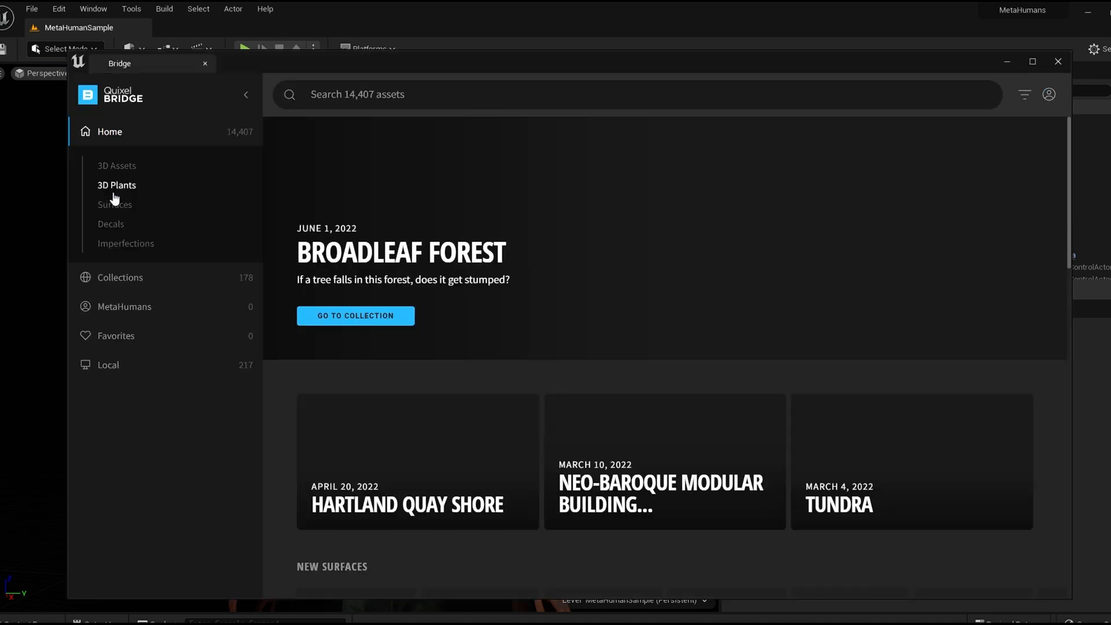
pyautogui.click(114, 185)
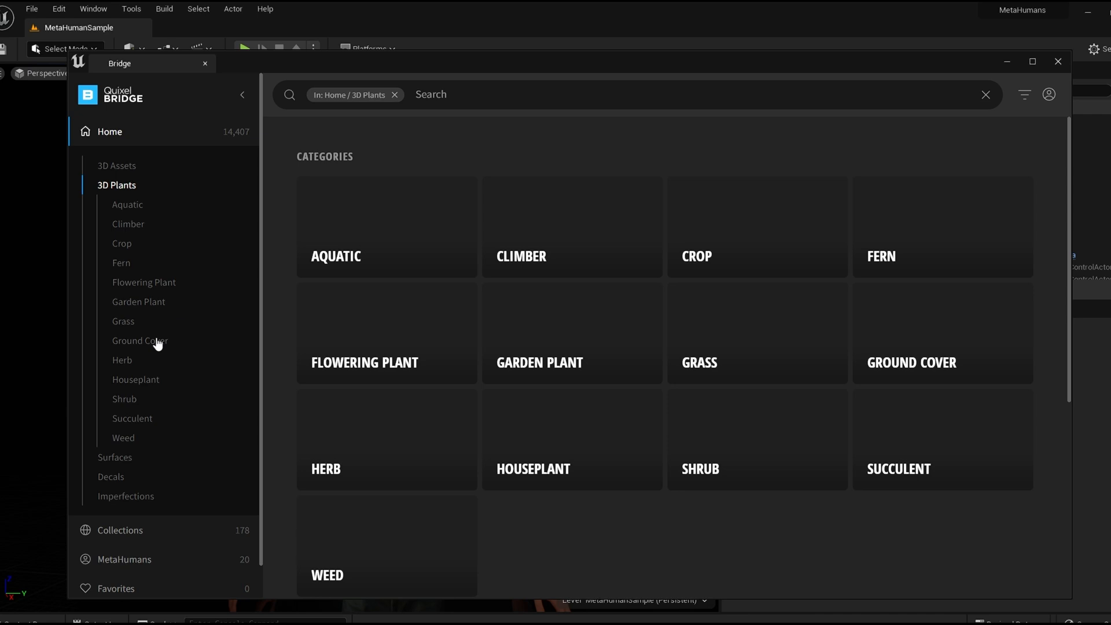
pyautogui.click(168, 557)
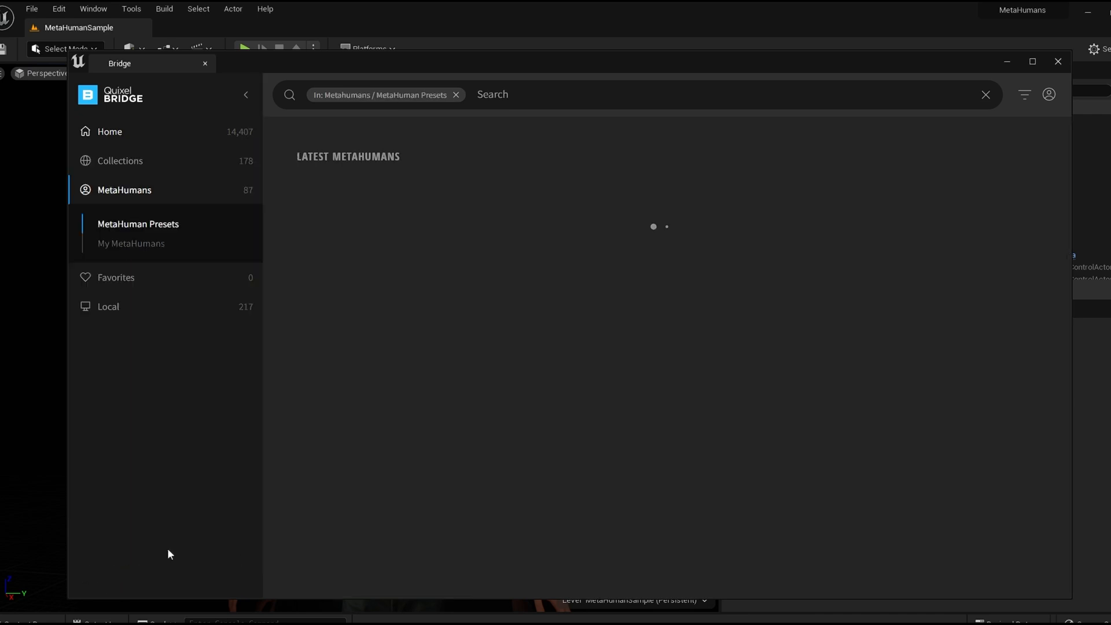
pyautogui.click(137, 247)
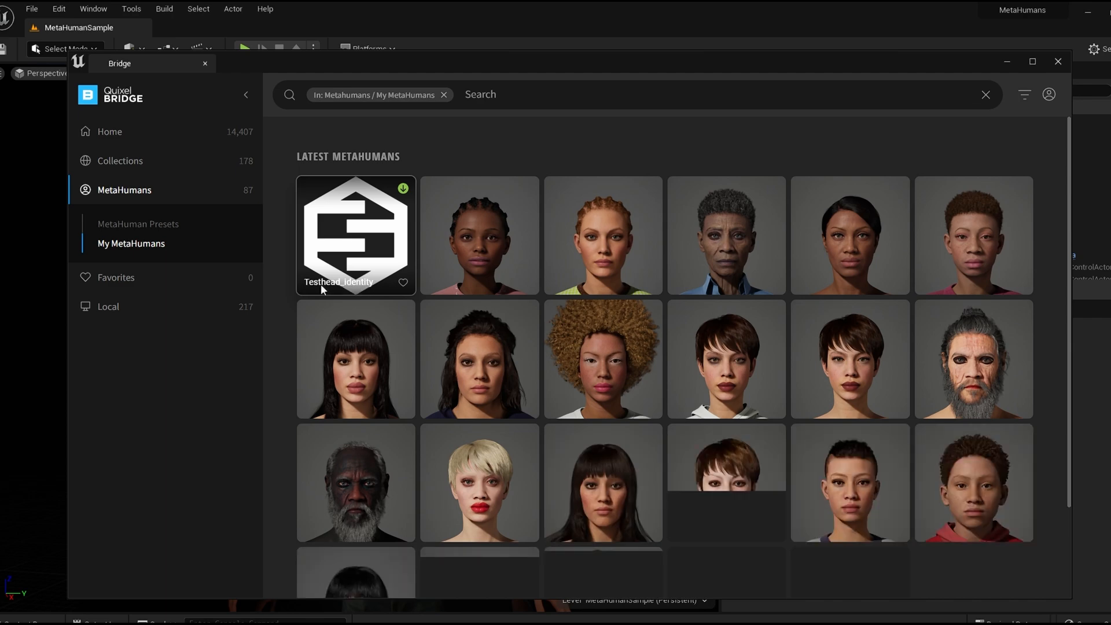
# Launch the latest MetaHuman Creator in the browser from Testhead_identity and open that MetaHuman for editing.
pyautogui.click(373, 262)
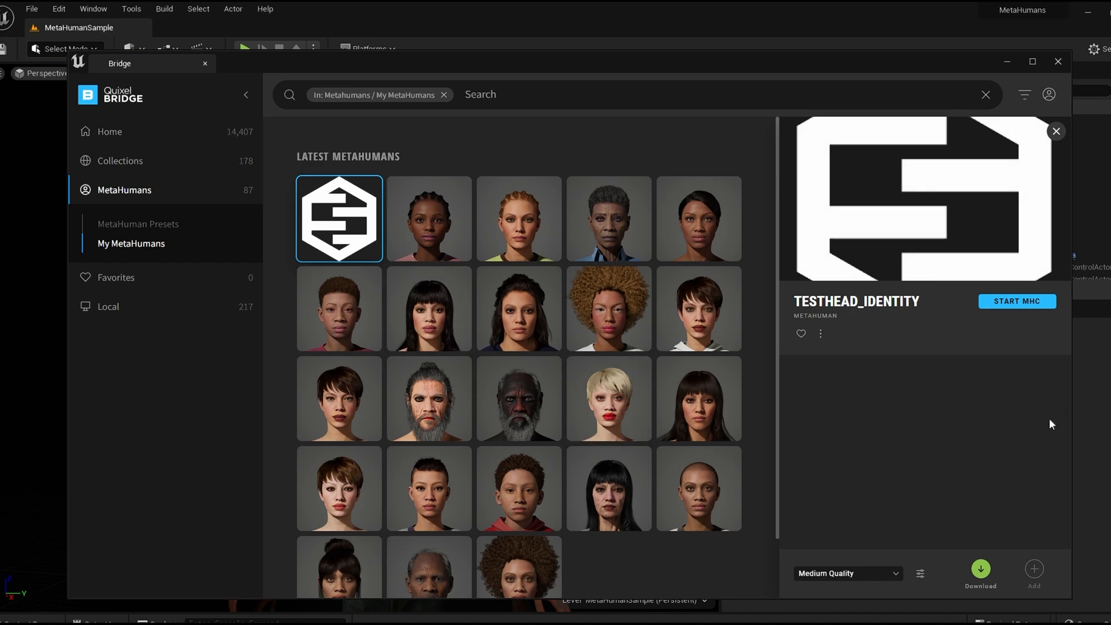
pyautogui.click(1030, 305)
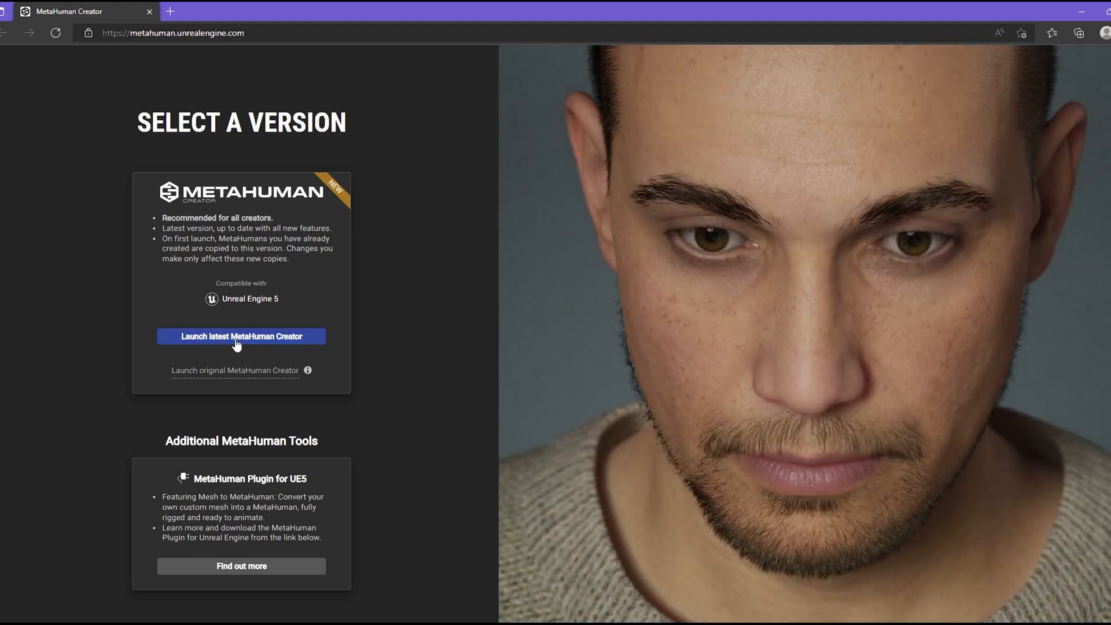
pyautogui.click(237, 341)
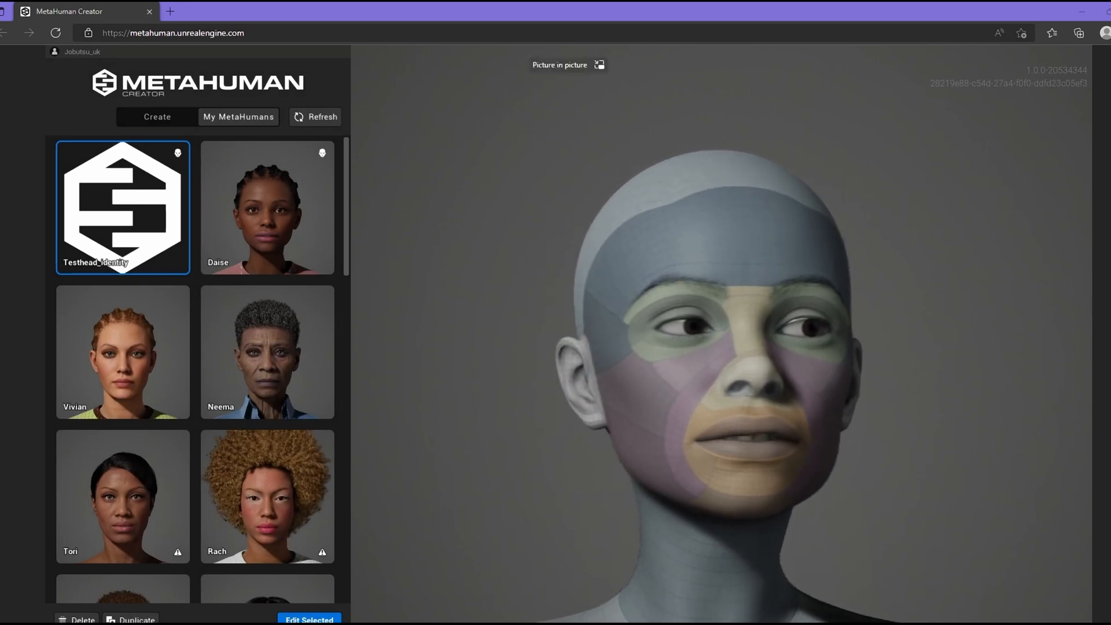
pyautogui.click(300, 620)
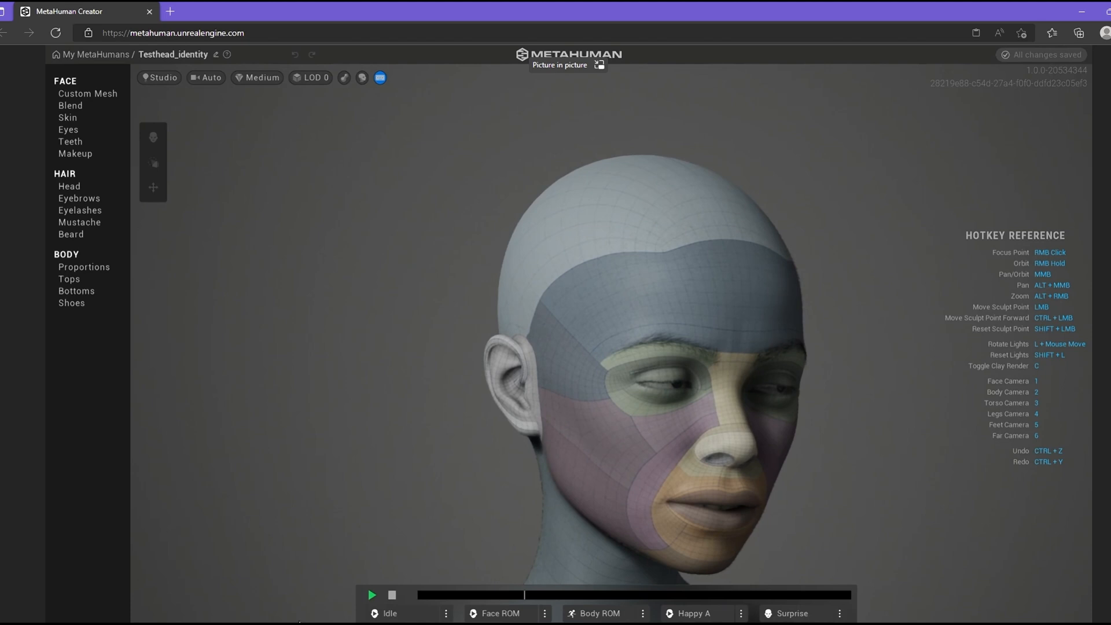
# Rename the MetaHuman as dasev2.
pyautogui.doubleClick(194, 55)
pyautogui.write('da')
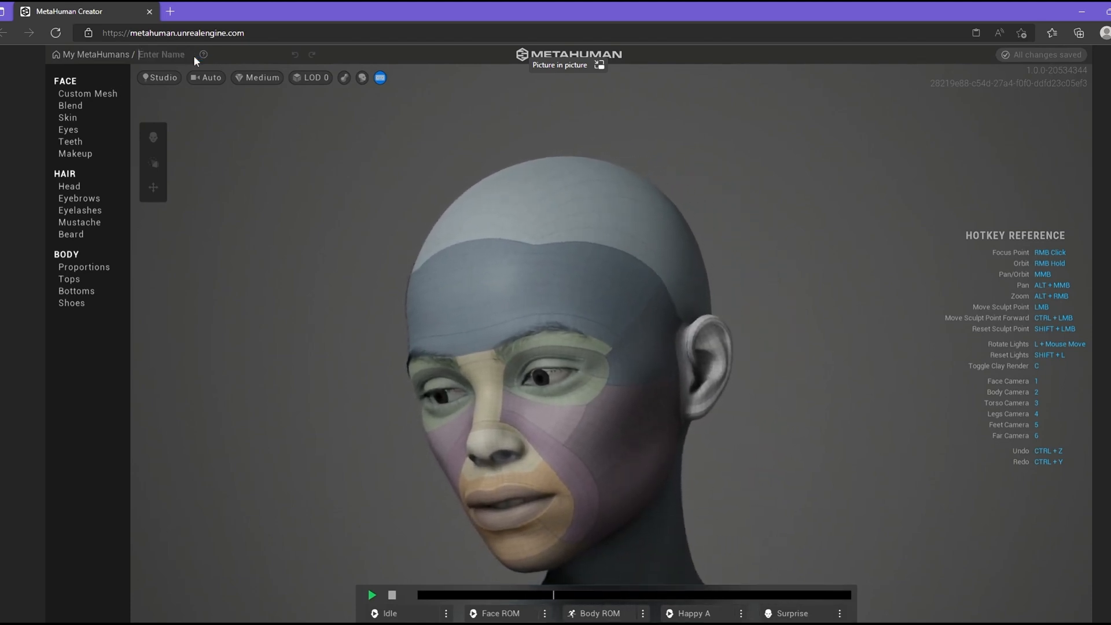
pyautogui.write('sev2')
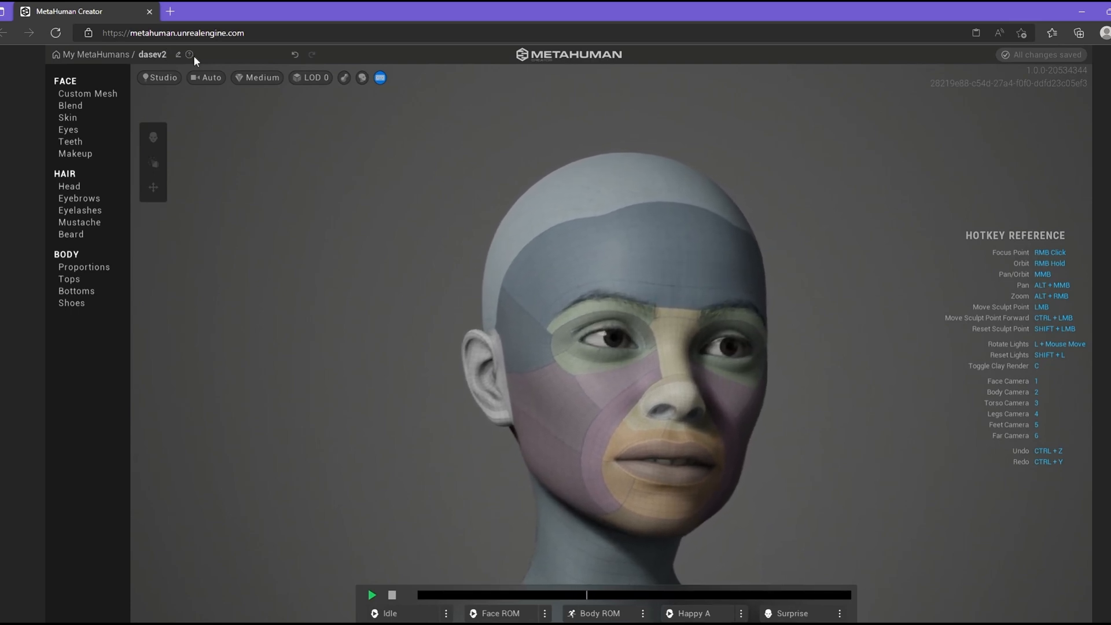
pyautogui.press('Return')
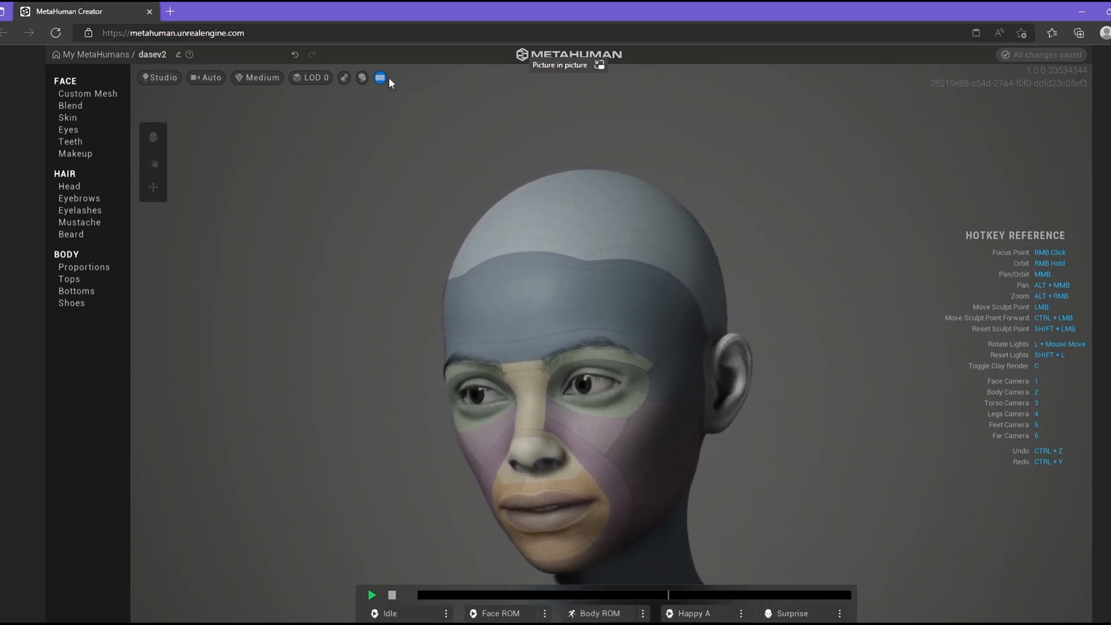
# Replace the Face ROM preview animation with the Happy A expression loop.
pyautogui.click(166, 76)
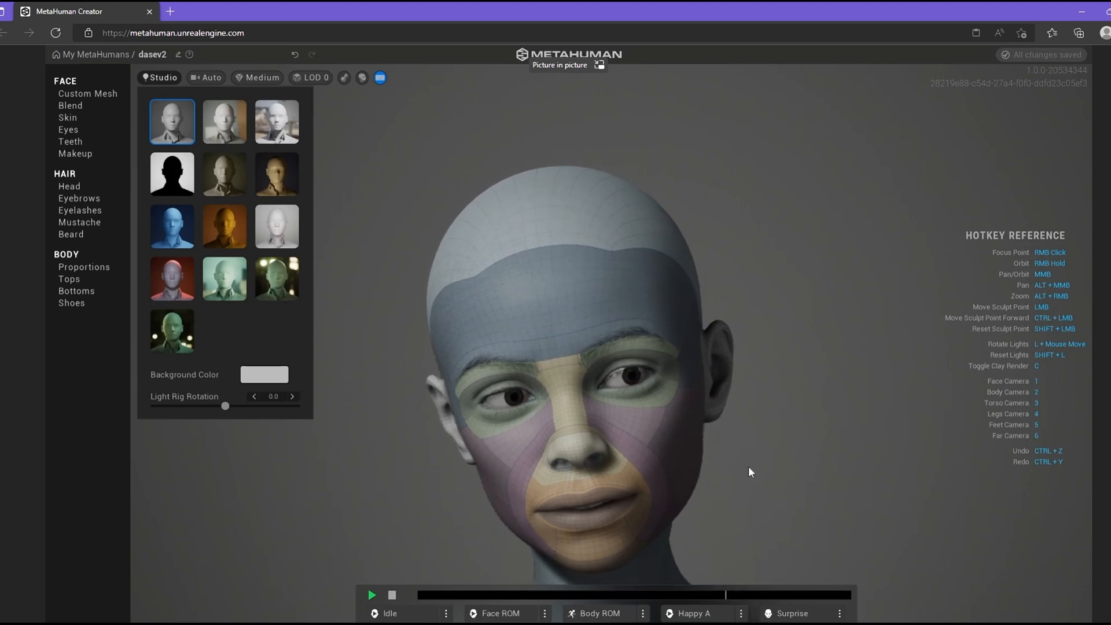
pyautogui.click(544, 614)
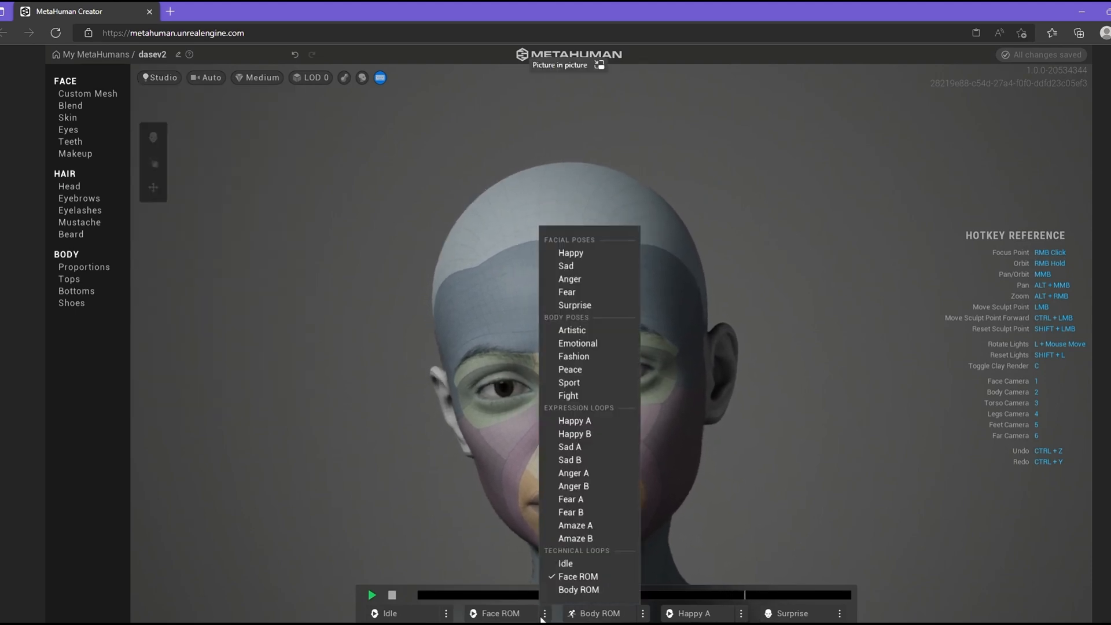
pyautogui.click(585, 421)
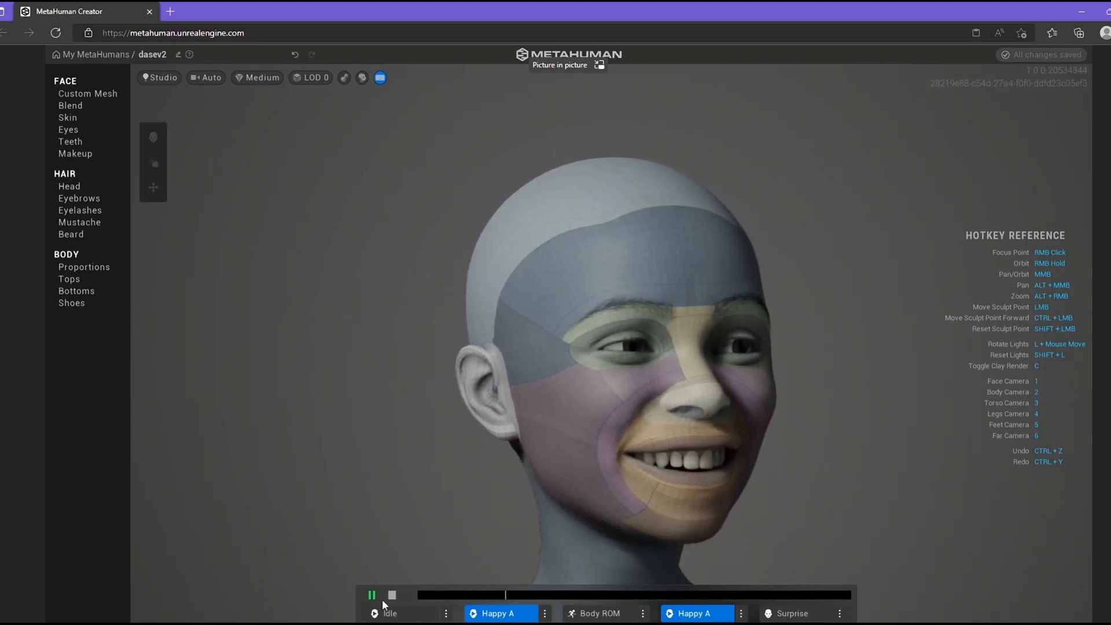
# Stop the Happy A preview animation.
pyautogui.click(372, 595)
pyautogui.click(392, 596)
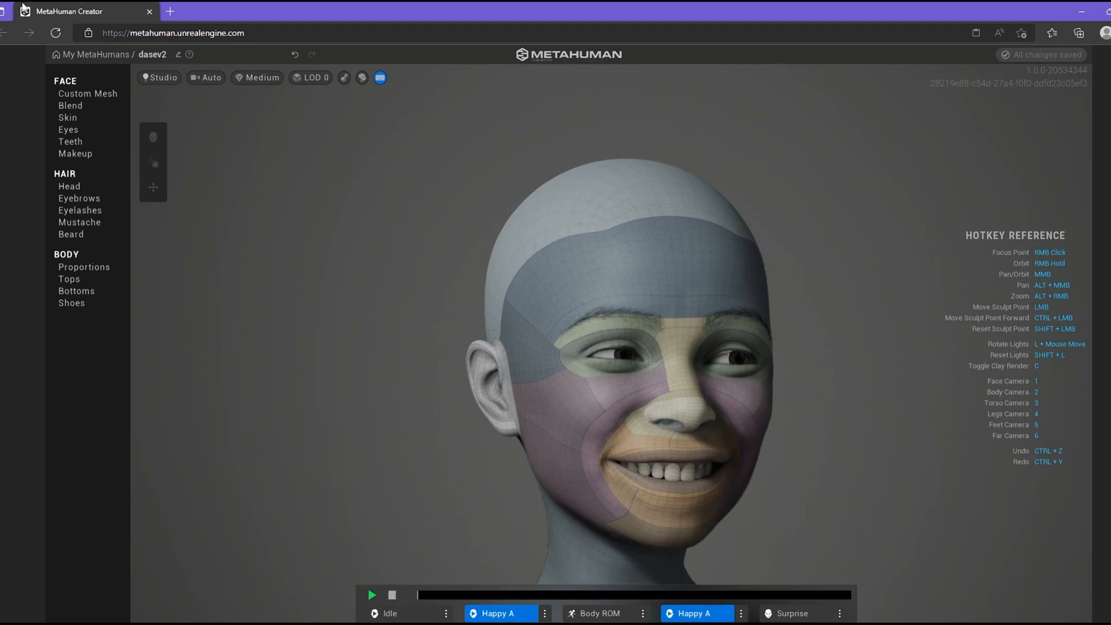
pyautogui.click(80, 105)
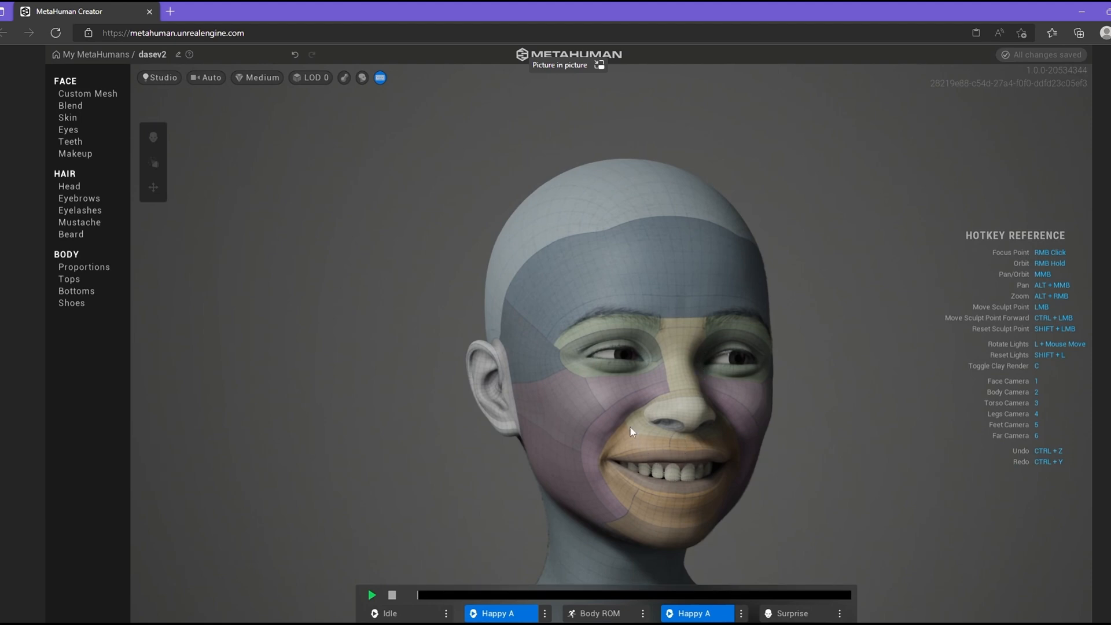
# Assign a medium-brown skin color, setting U to 0.83 and raising V for a less saturated tone.
pyautogui.click(66, 119)
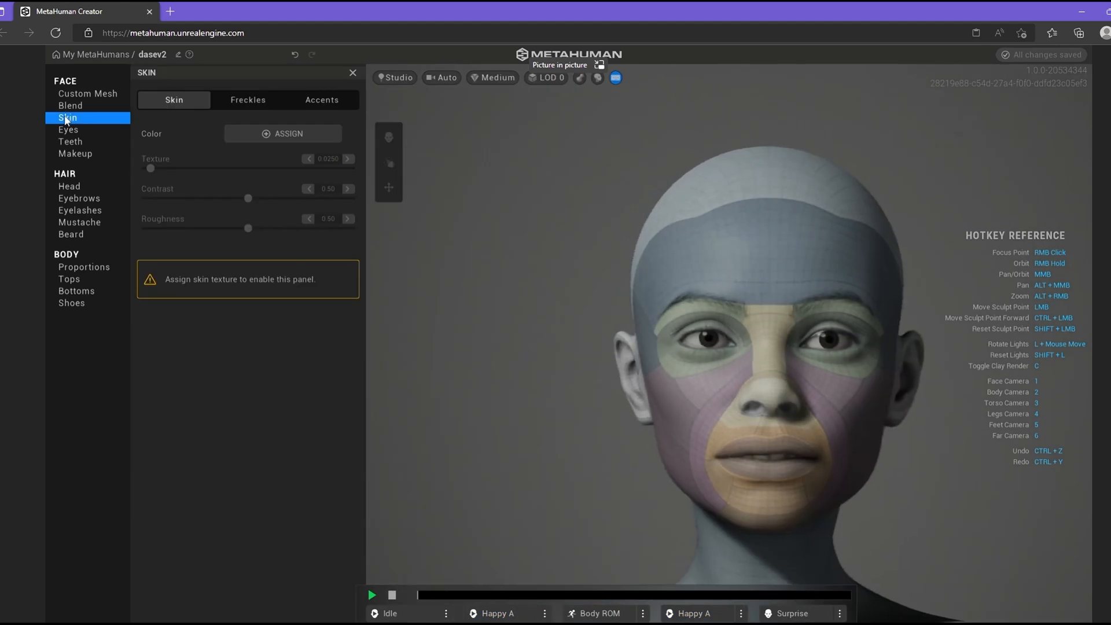
pyautogui.click(294, 130)
pyautogui.moveTo(380, 209); pyautogui.dragTo(381, 180)
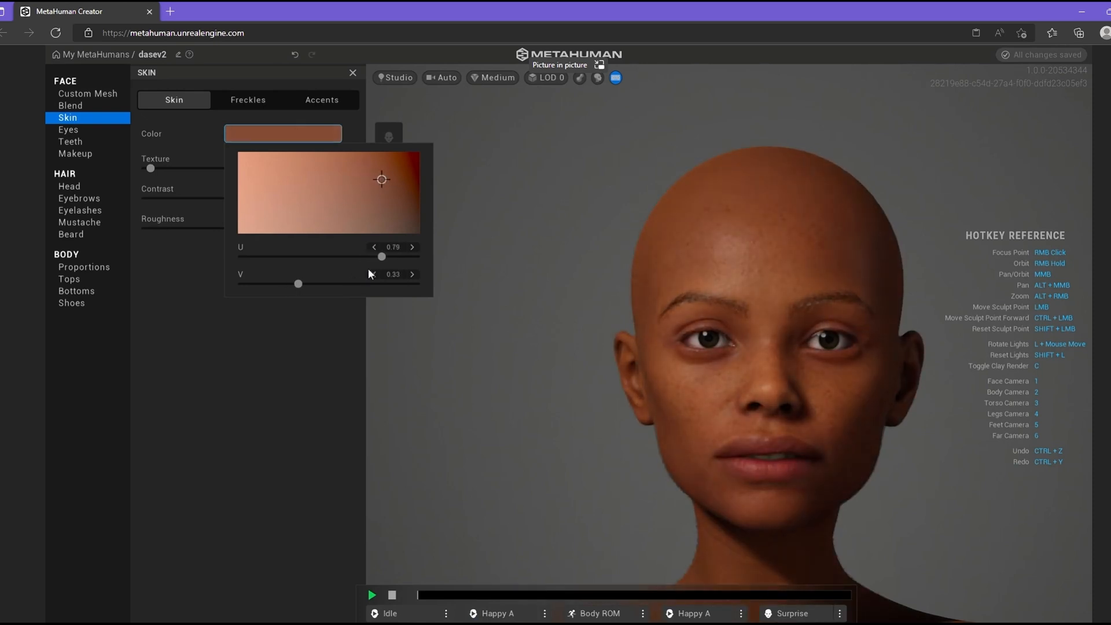
pyautogui.moveTo(382, 255)
pyautogui.mouseDown()
pyautogui.moveTo(345, 255)
pyautogui.moveTo(367, 255)
pyautogui.mouseUp()
pyautogui.moveTo(298, 283); pyautogui.dragTo(389, 256)
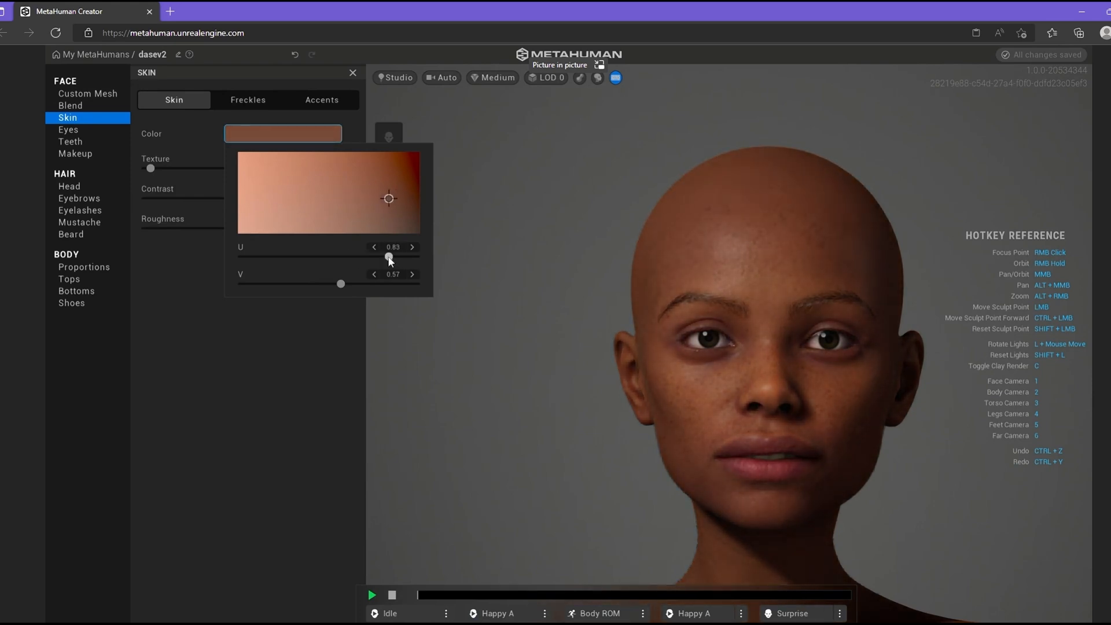
pyautogui.moveTo(341, 283); pyautogui.dragTo(368, 285)
pyautogui.click(233, 354)
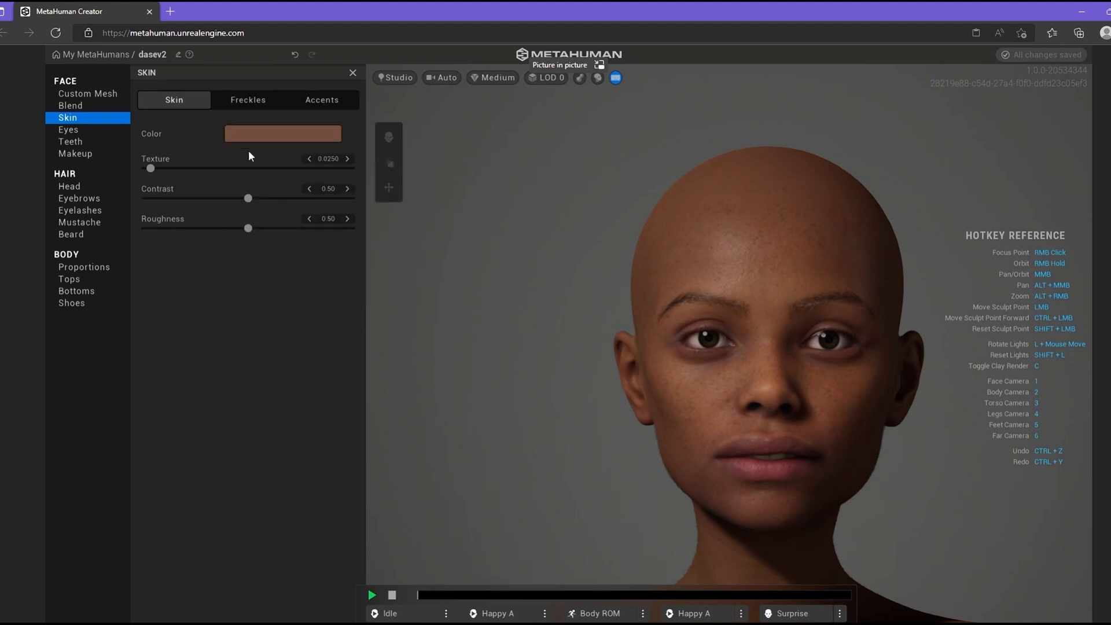
# Add the third freckle pattern with a density of 0.59 and increase the redness accent on the cheeks.
pyautogui.click(241, 99)
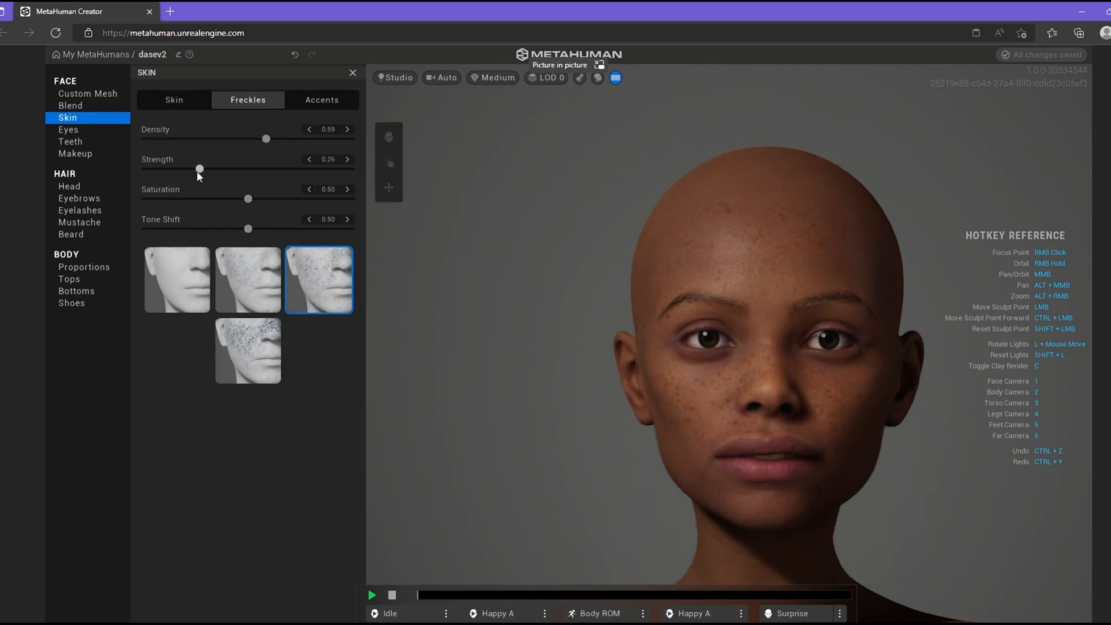
pyautogui.click(313, 96)
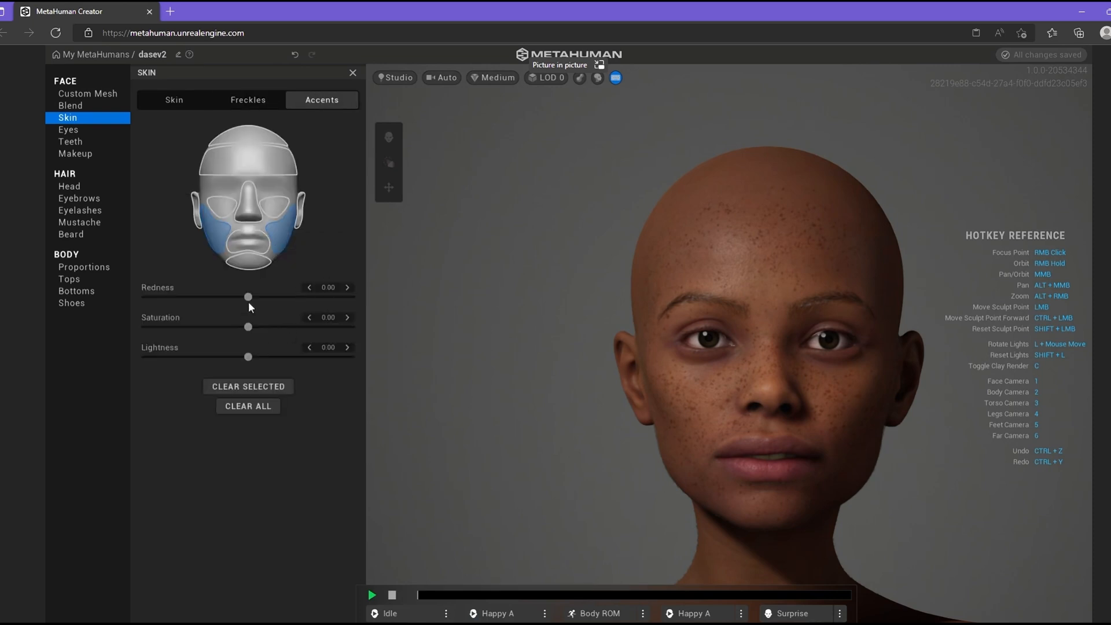
pyautogui.moveTo(253, 295); pyautogui.dragTo(280, 295)
pyautogui.moveTo(275, 299); pyautogui.dragTo(278, 301)
# Adjust the skin accents around the eyes by raising saturation, minimizing lightness and slightly lowering redness.
pyautogui.click(220, 204)
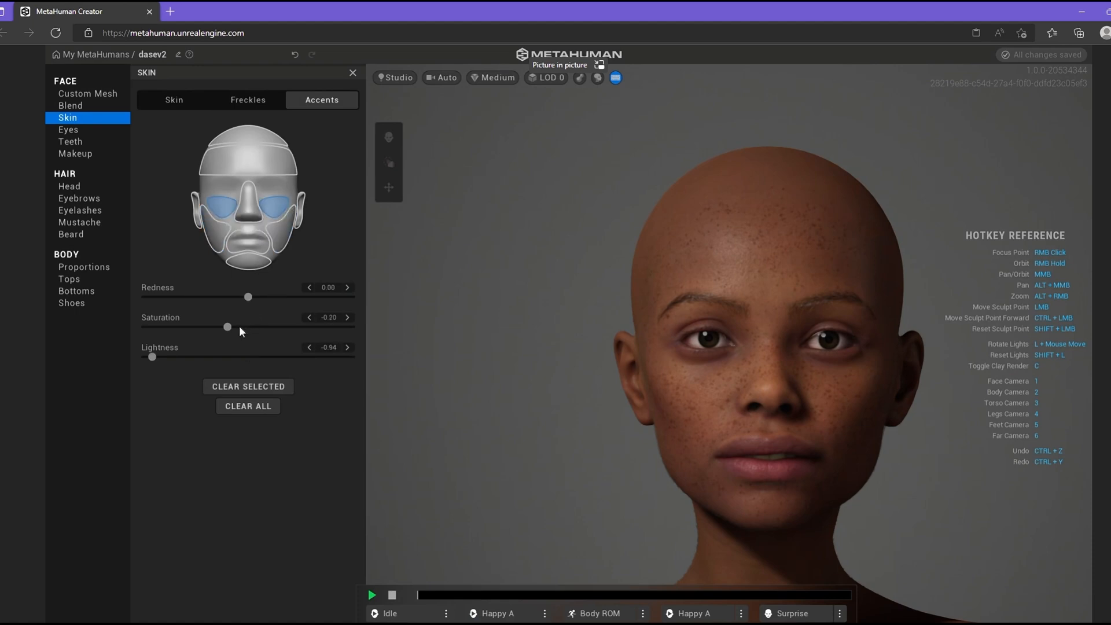
pyautogui.moveTo(182, 328); pyautogui.dragTo(271, 331)
pyautogui.moveTo(153, 357); pyautogui.dragTo(128, 356)
pyautogui.moveTo(273, 324)
pyautogui.mouseDown()
pyautogui.moveTo(167, 325)
pyautogui.moveTo(286, 339)
pyautogui.mouseUp()
pyautogui.moveTo(251, 300)
pyautogui.mouseDown()
pyautogui.moveTo(171, 300)
pyautogui.moveTo(251, 304)
pyautogui.moveTo(242, 308)
pyautogui.mouseUp()
# Apply eye Preset 001 and set the iris size to 0.98 for both eyes.
pyautogui.click(85, 129)
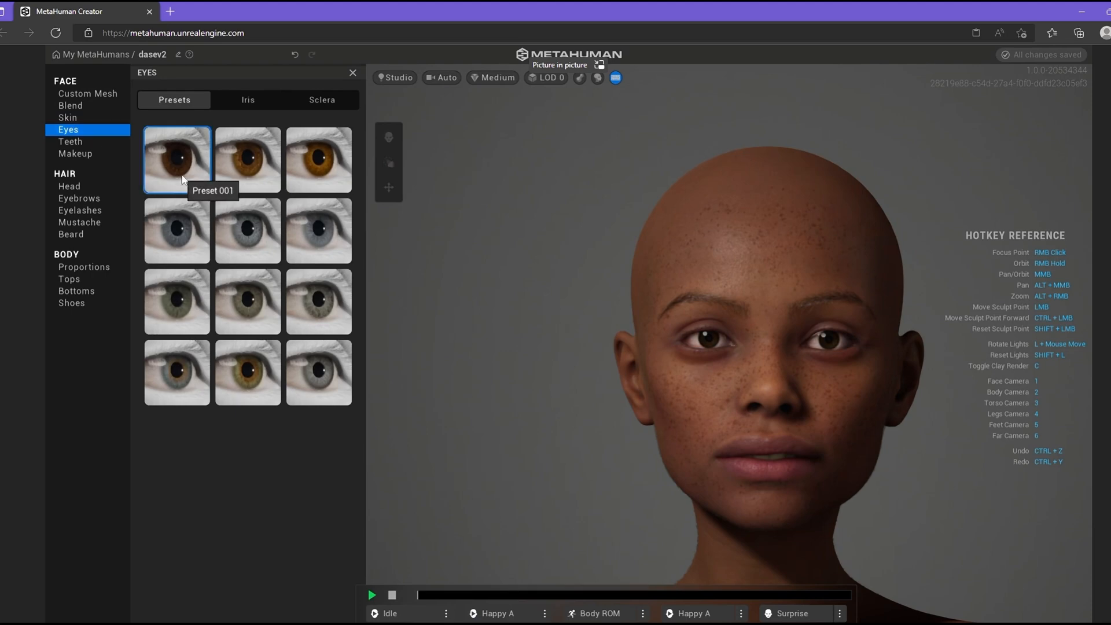
pyautogui.click(258, 105)
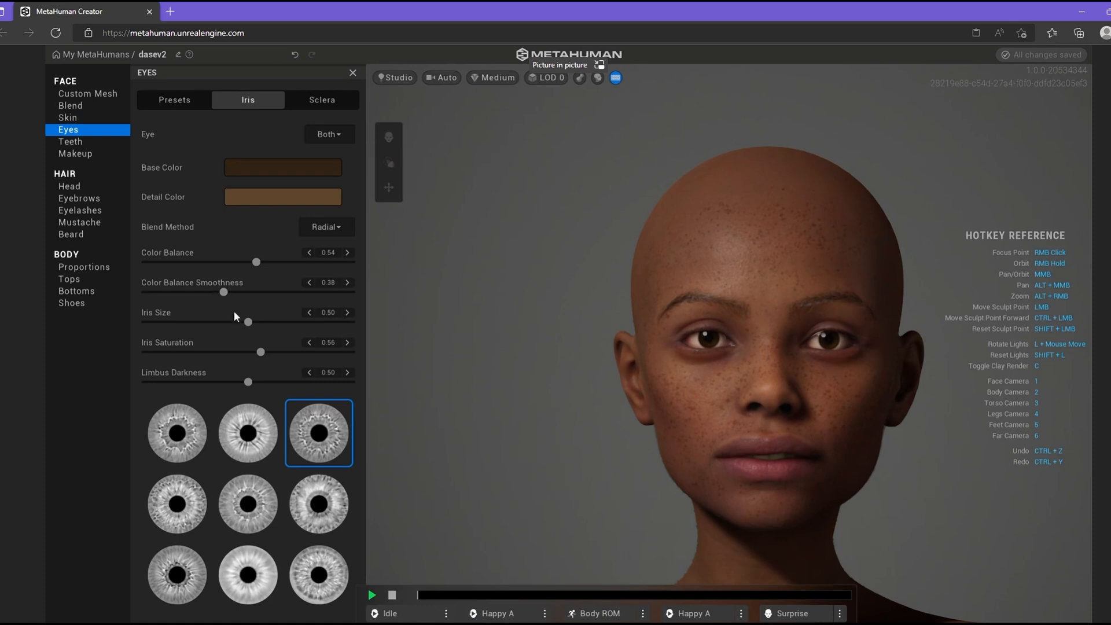
pyautogui.moveTo(260, 323); pyautogui.dragTo(367, 327)
# Set the iris base color to a very dark brown with U at 0.98 and V at its minimum.
pyautogui.click(266, 168)
pyautogui.moveTo(394, 186); pyautogui.dragTo(416, 188)
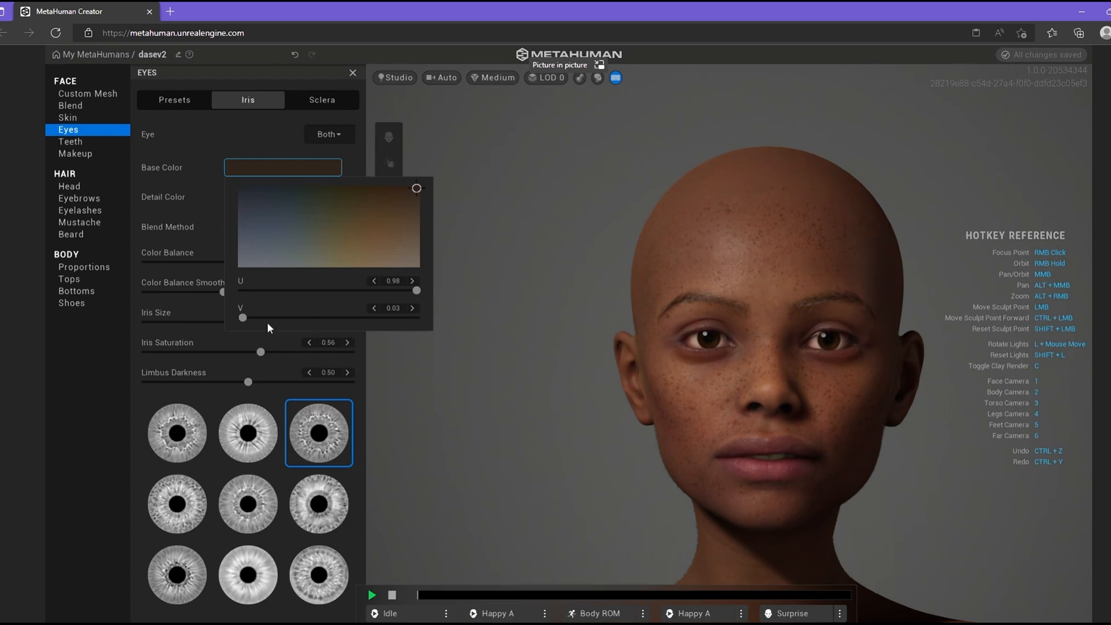
pyautogui.moveTo(246, 317); pyautogui.dragTo(199, 313)
pyautogui.click(195, 231)
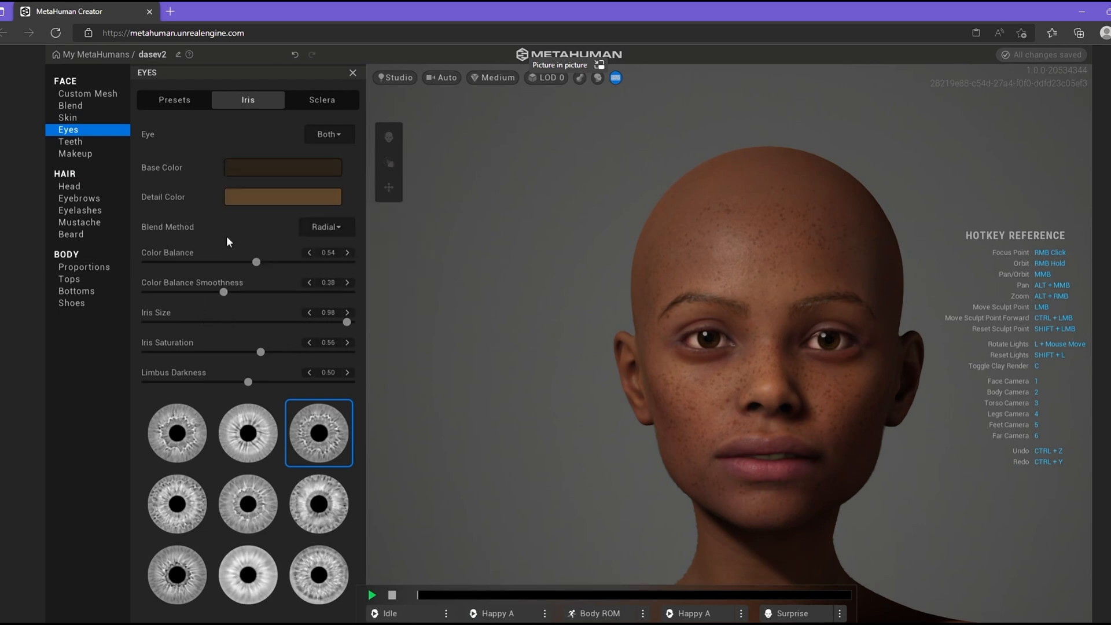
# Lower the iris color balance and reduce the sclera brightness for both eyes.
pyautogui.moveTo(257, 263); pyautogui.dragTo(162, 277)
pyautogui.click(224, 298)
pyautogui.moveTo(252, 380)
pyautogui.mouseDown()
pyautogui.moveTo(219, 380)
pyautogui.moveTo(252, 387)
pyautogui.mouseUp()
pyautogui.click(312, 101)
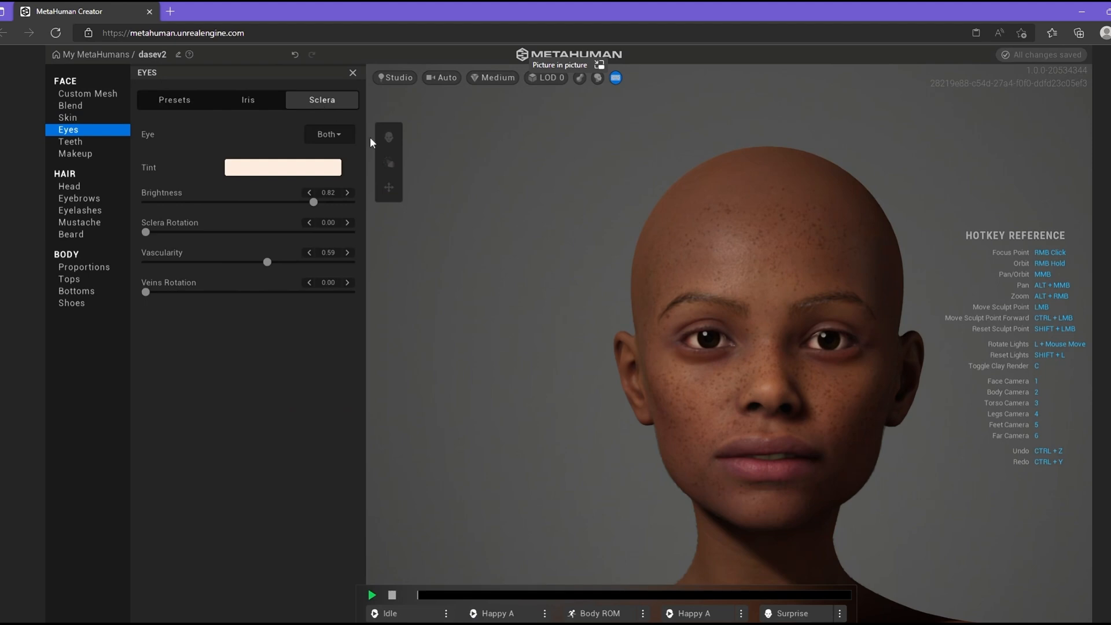
pyautogui.moveTo(314, 203); pyautogui.dragTo(201, 207)
# Set the tooth length to 0.94 and increase the teeth variation.
pyautogui.click(66, 143)
pyautogui.moveTo(147, 298); pyautogui.dragTo(277, 310)
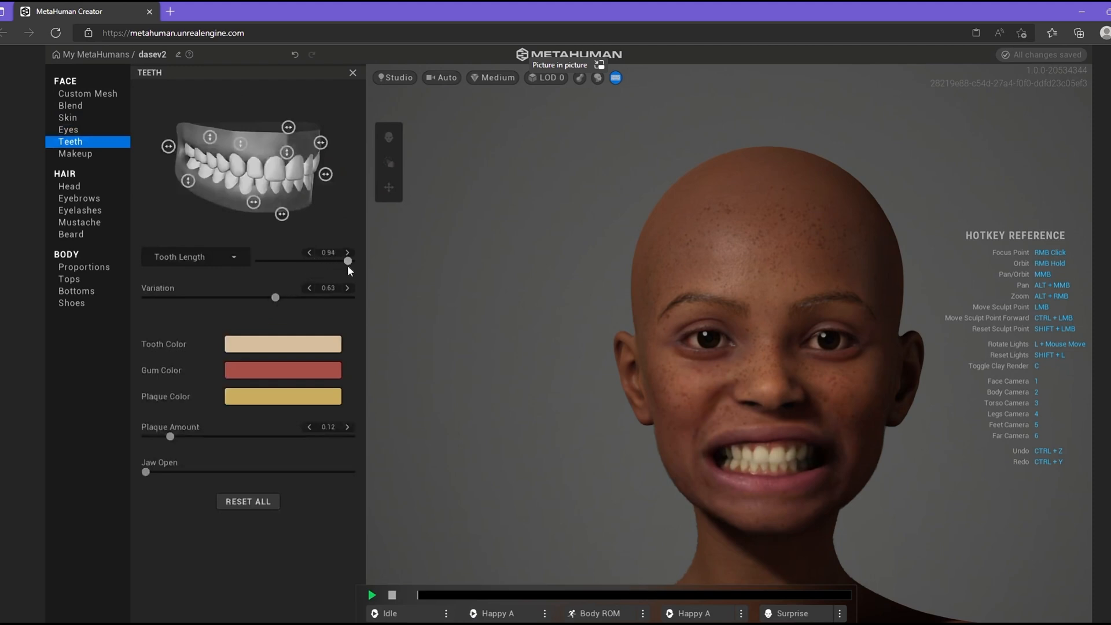
pyautogui.moveTo(276, 297)
pyautogui.mouseDown()
pyautogui.moveTo(292, 298)
pyautogui.moveTo(241, 298)
pyautogui.moveTo(294, 299)
pyautogui.mouseUp()
# Apply foundation using the last shade in the middle row, with an intensity of 0.31.
pyautogui.click(89, 155)
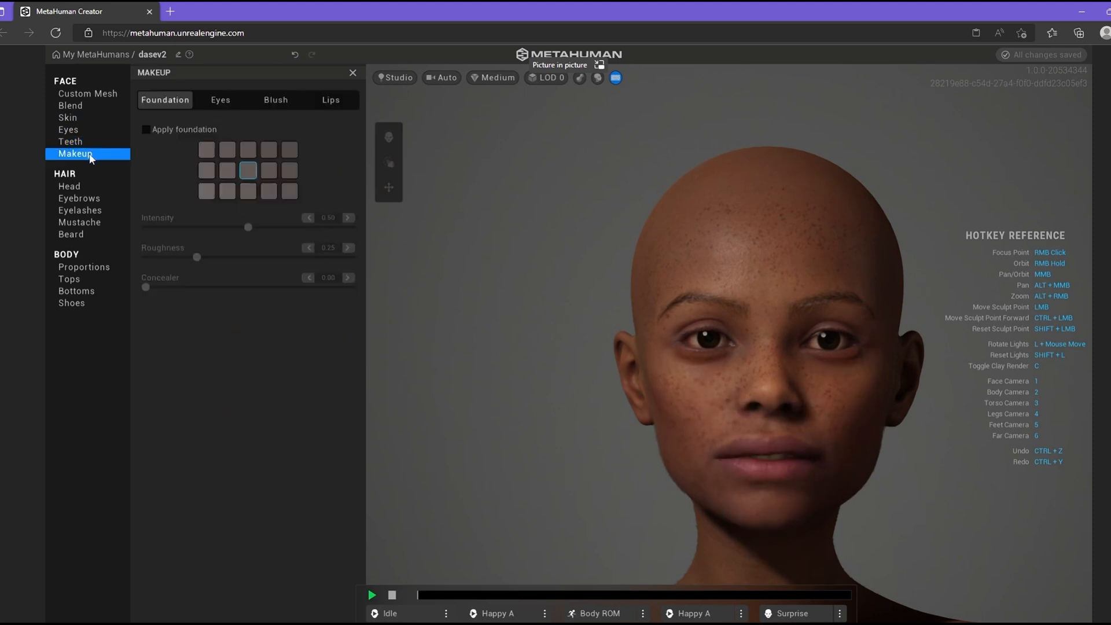
pyautogui.click(146, 131)
pyautogui.click(291, 191)
pyautogui.click(252, 175)
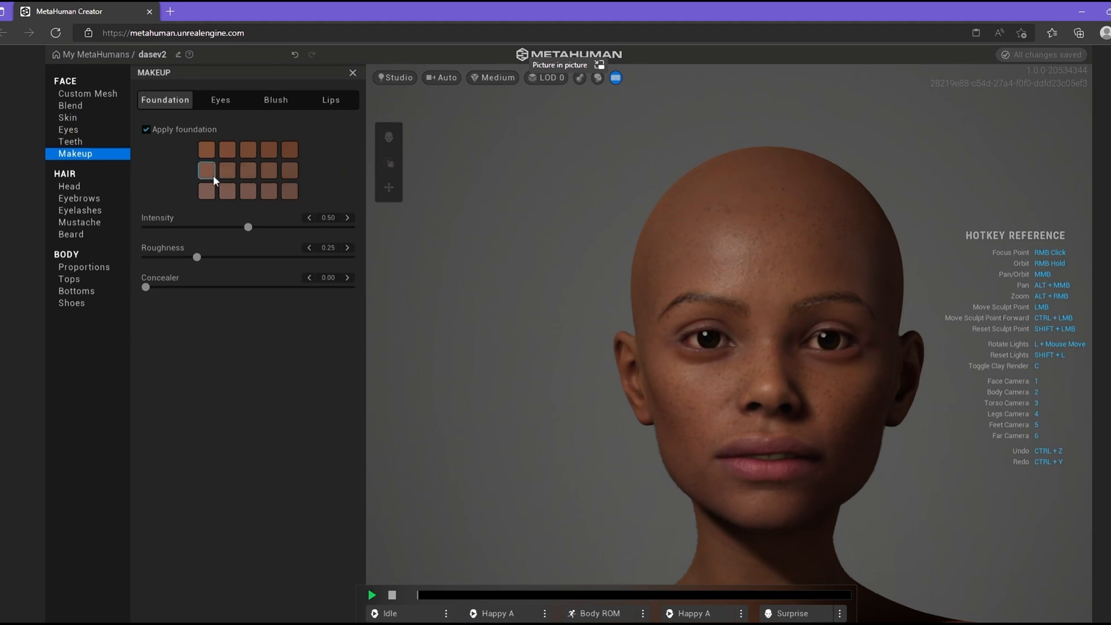
pyautogui.click(296, 173)
pyautogui.moveTo(248, 227); pyautogui.dragTo(216, 232)
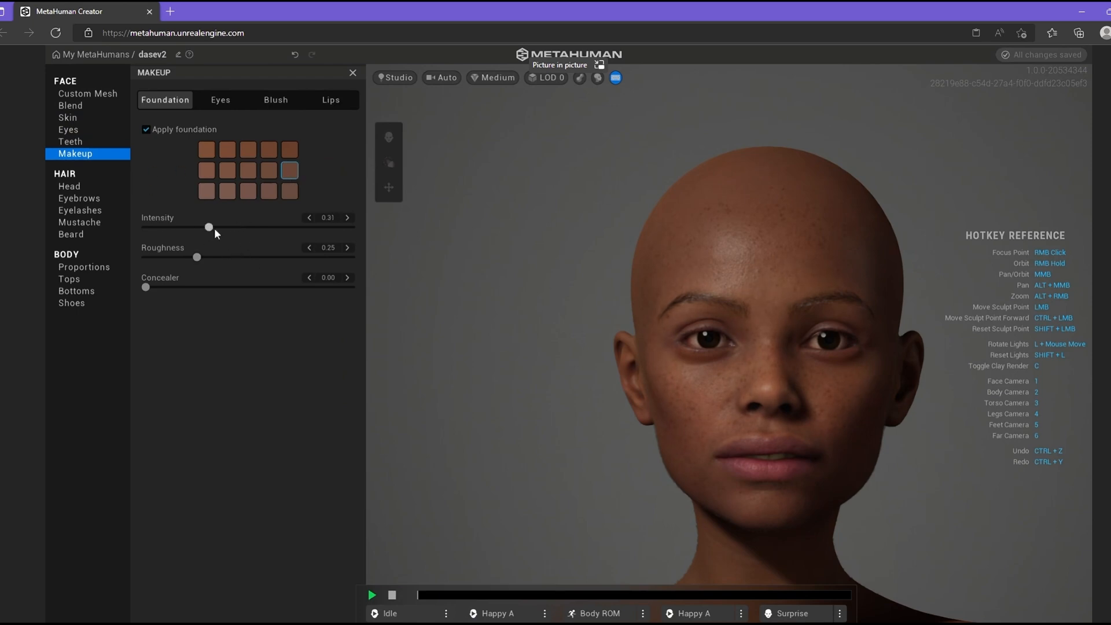
# Apply the first eye makeup style in the second row and lower its transparency.
pyautogui.click(218, 104)
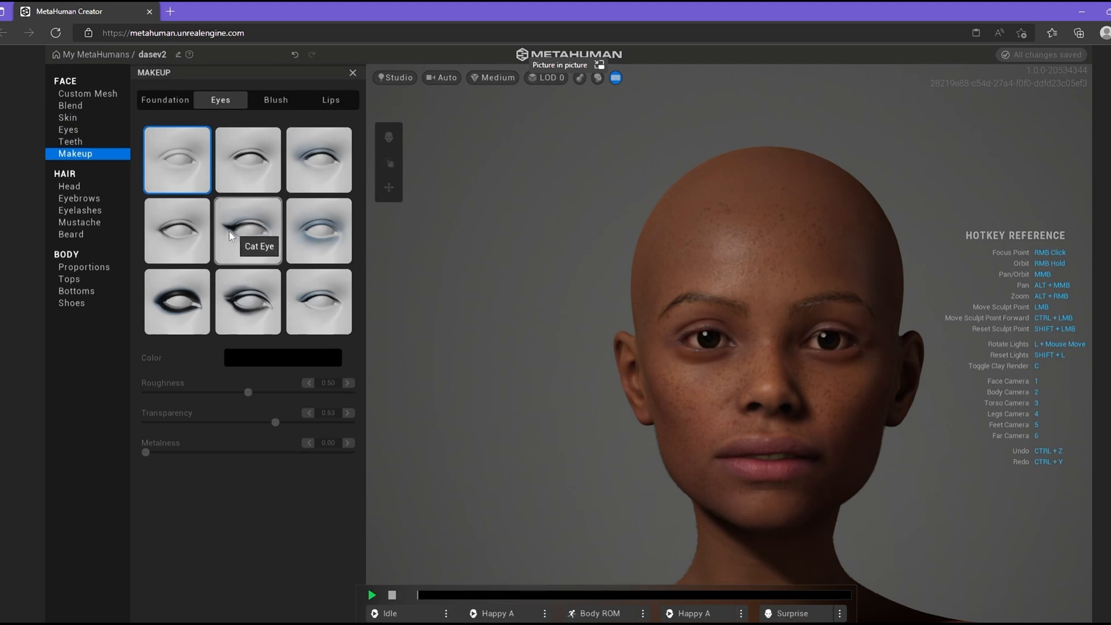
pyautogui.click(179, 243)
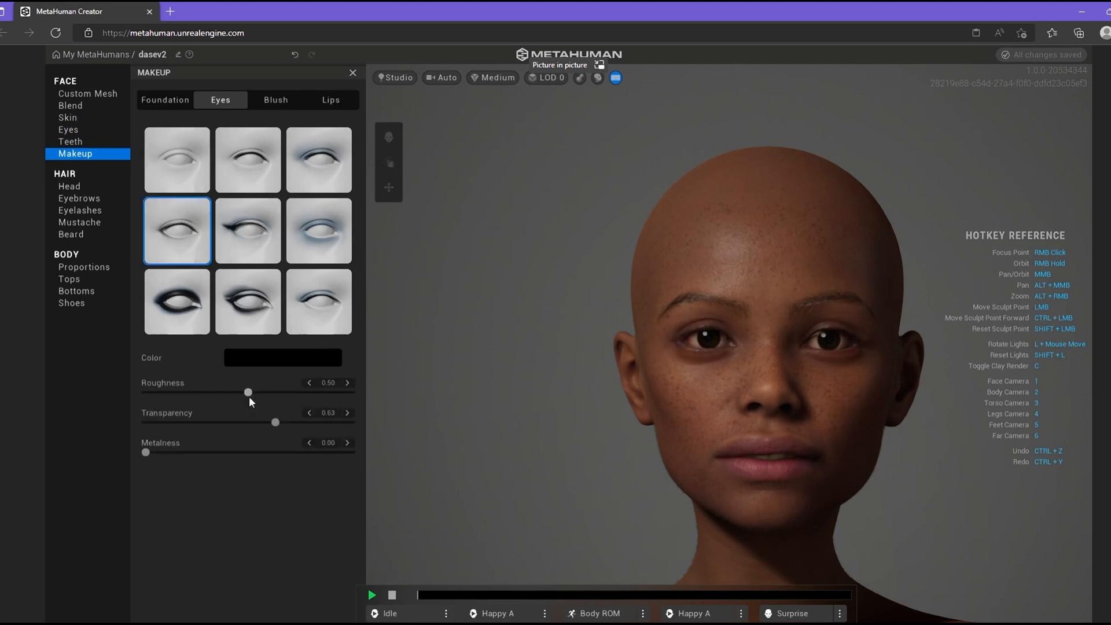
pyautogui.moveTo(276, 422); pyautogui.dragTo(210, 422)
# Apply the low curved blush style from the second row and set its intensity to 0.14.
pyautogui.click(276, 99)
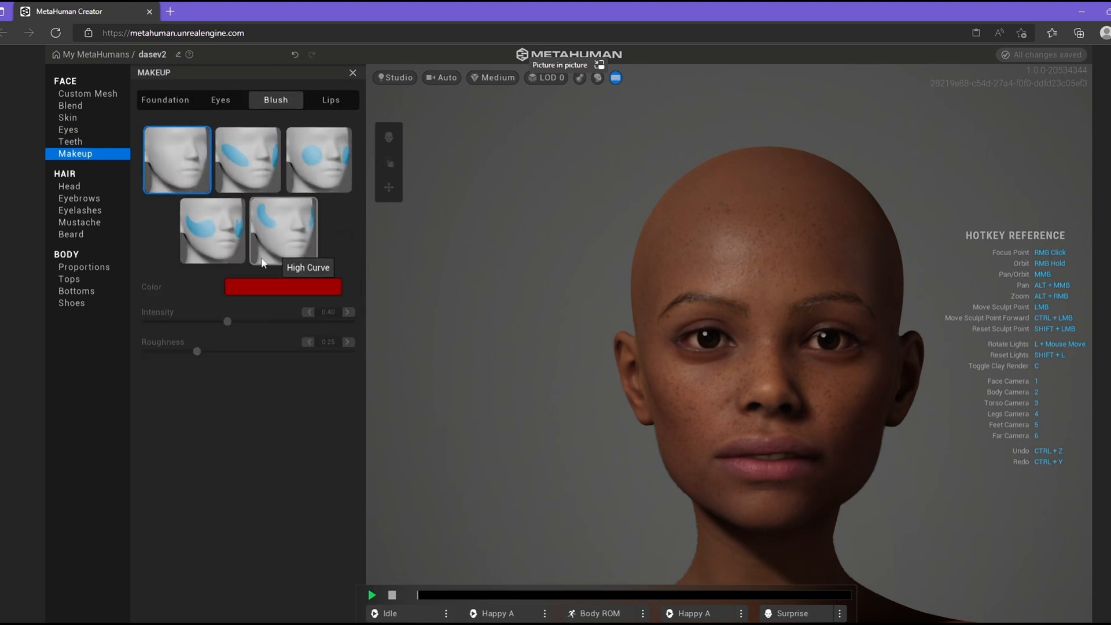
pyautogui.click(218, 237)
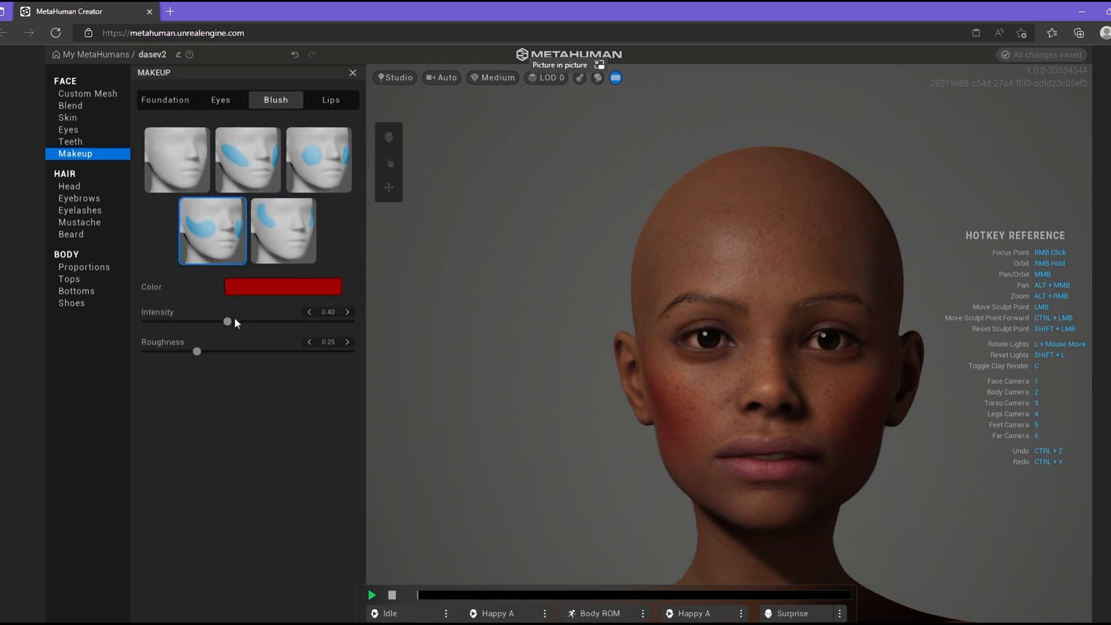
pyautogui.moveTo(193, 323); pyautogui.dragTo(177, 325)
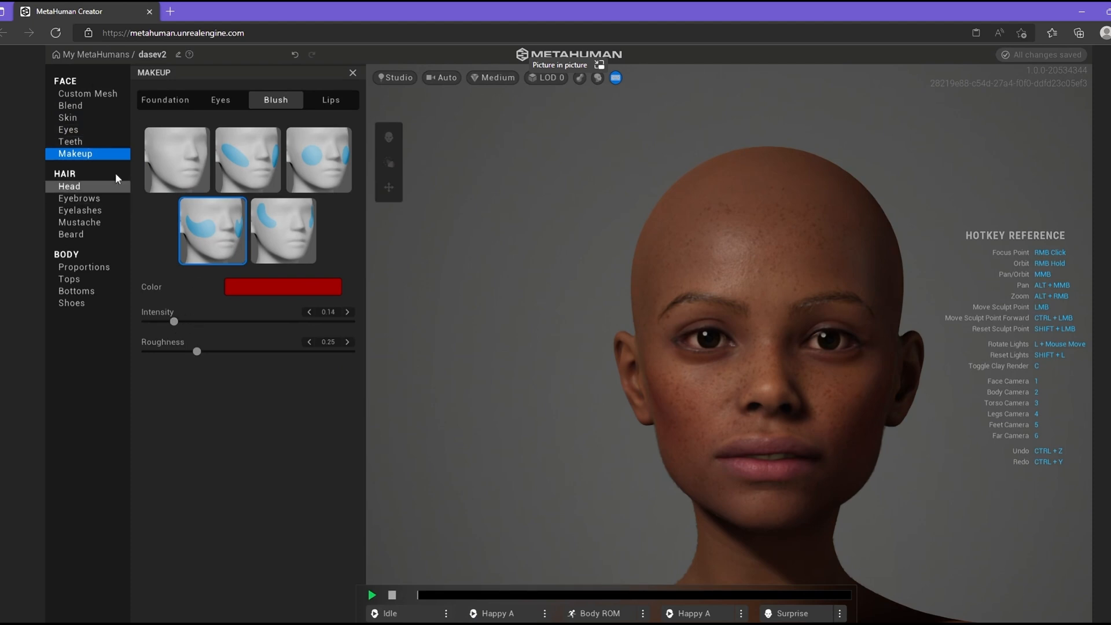
# Apply the Cupid lip makeup in light lilac pink with roughness 0.12 and transparency 1.00.
pyautogui.click(331, 99)
pyautogui.click(268, 238)
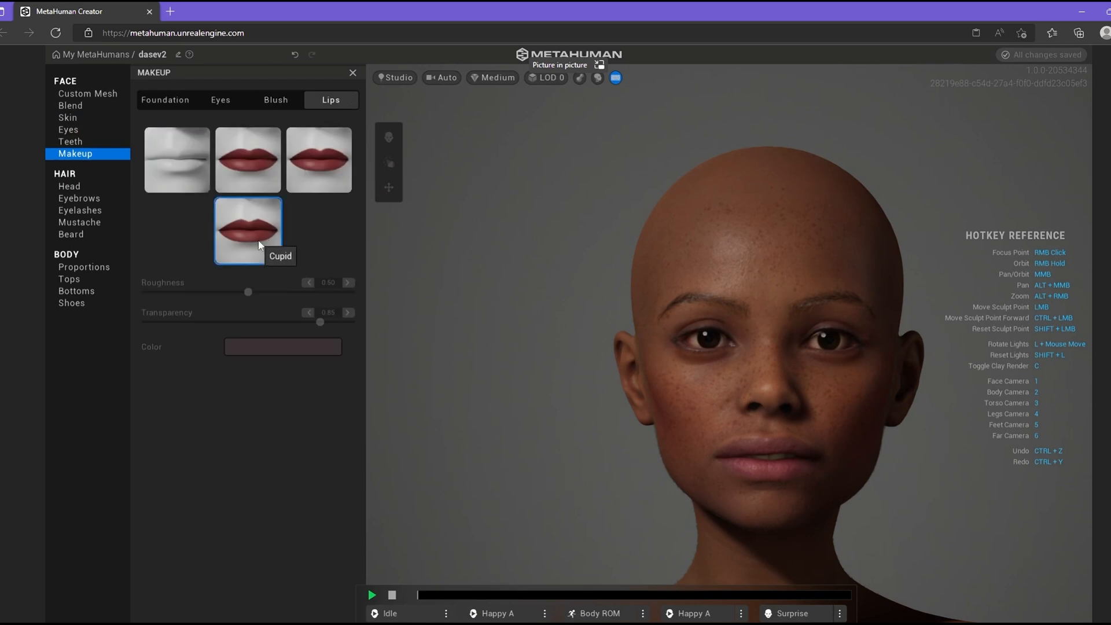
pyautogui.click(300, 345)
pyautogui.moveTo(392, 417)
pyautogui.mouseDown()
pyautogui.moveTo(379, 405)
pyautogui.moveTo(379, 418)
pyautogui.mouseUp()
pyautogui.click(225, 527)
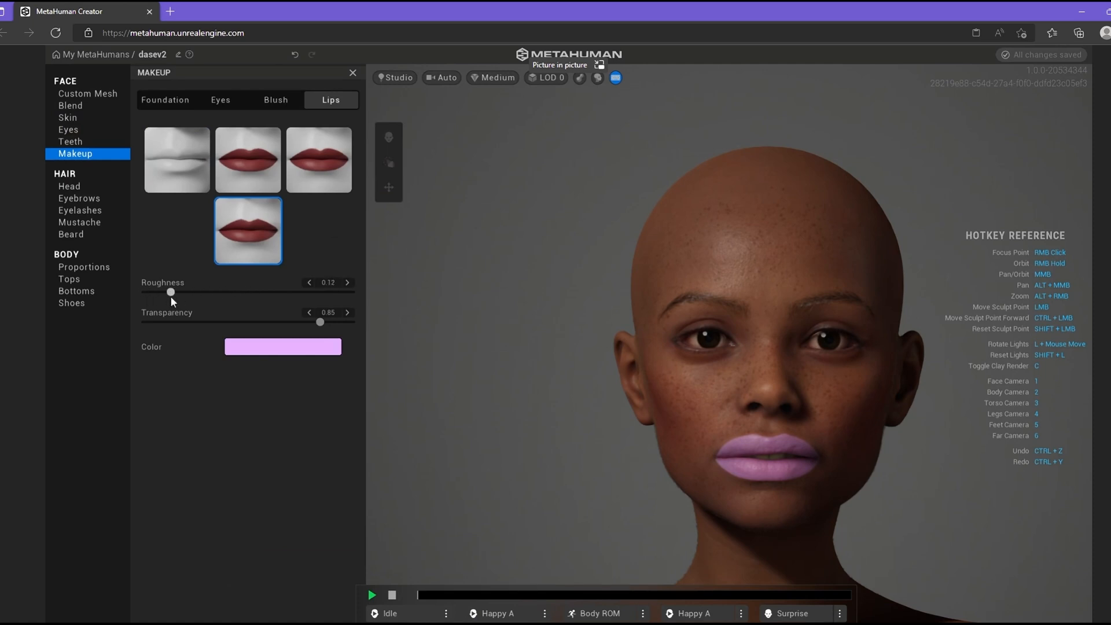
pyautogui.moveTo(243, 321); pyautogui.dragTo(349, 331)
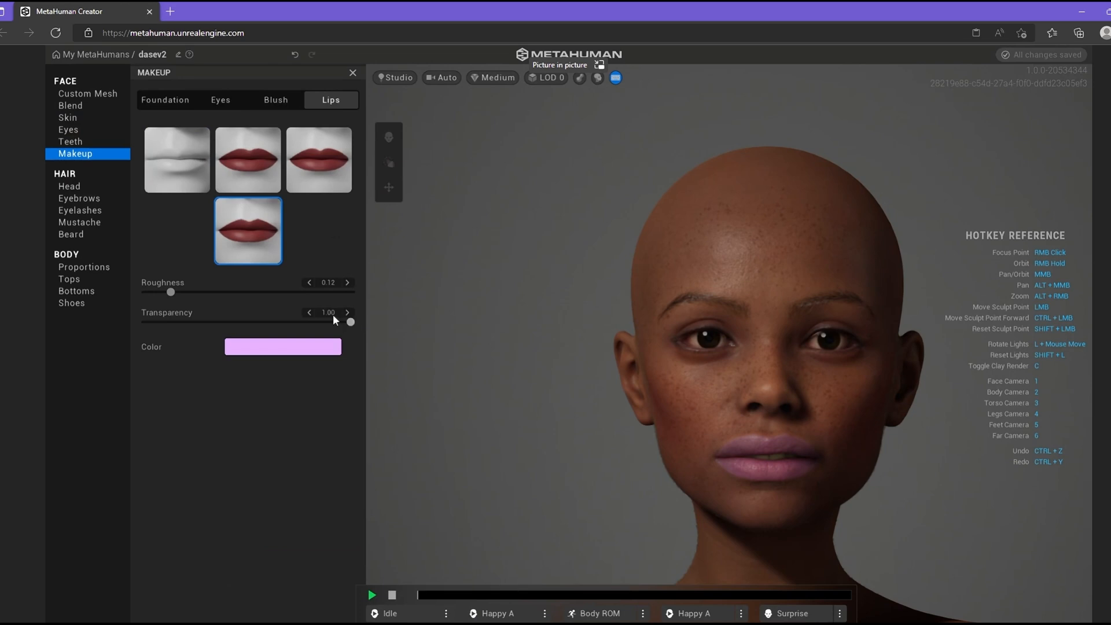
# Change the lip makeup color to a more saturated bright pink.
pyautogui.click(325, 347)
pyautogui.moveTo(377, 417); pyautogui.dragTo(387, 425)
pyautogui.click(201, 396)
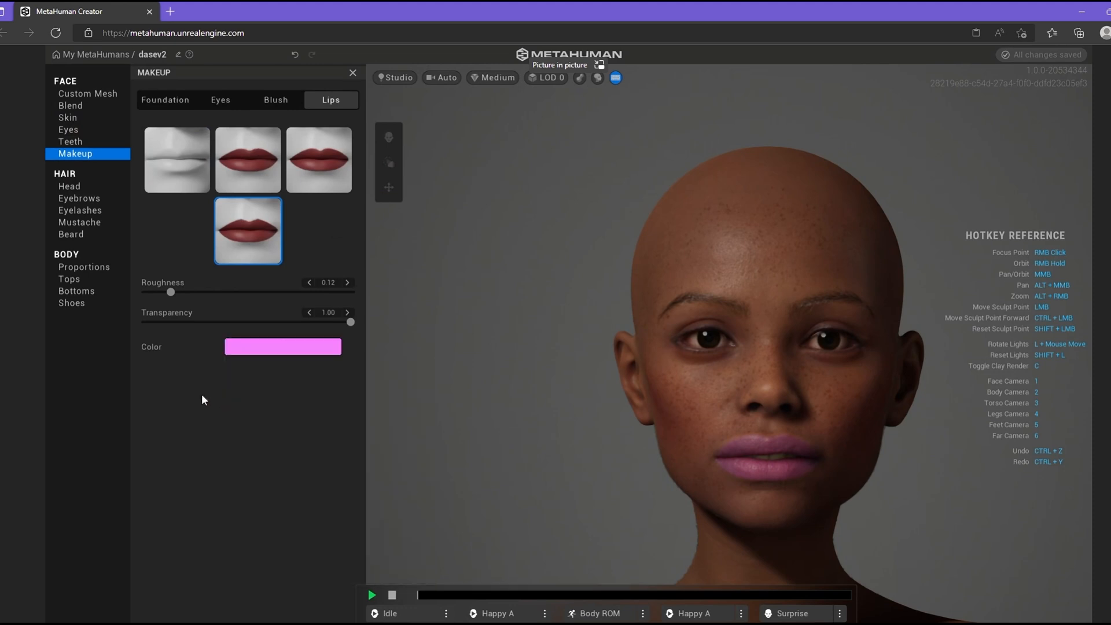
# Give the head the Short Cornrows hairstyle.
pyautogui.click(71, 186)
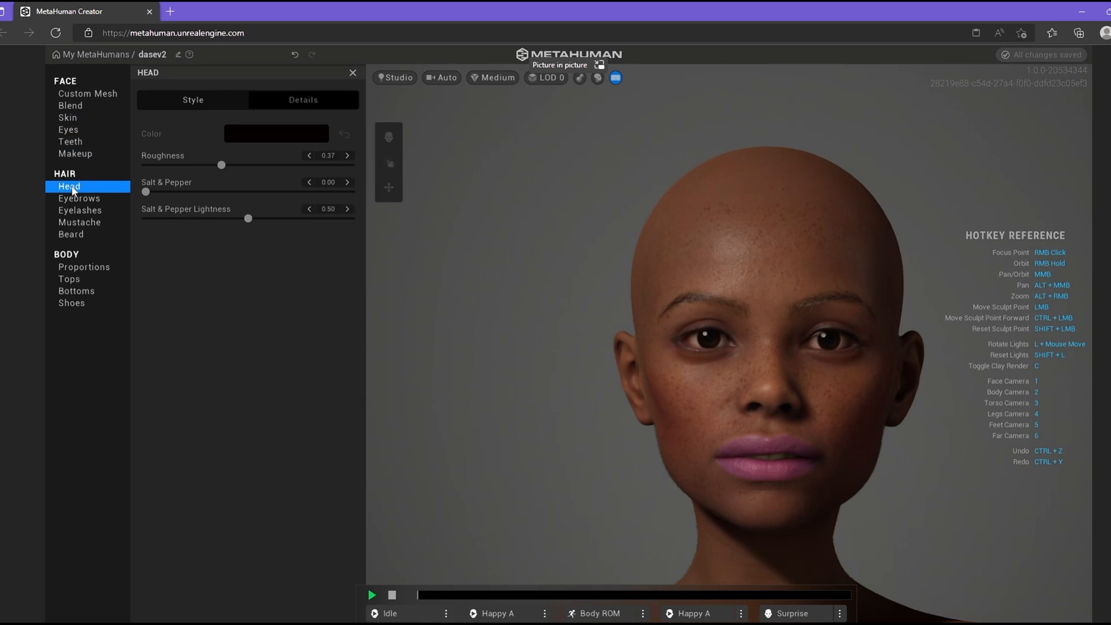
pyautogui.click(178, 102)
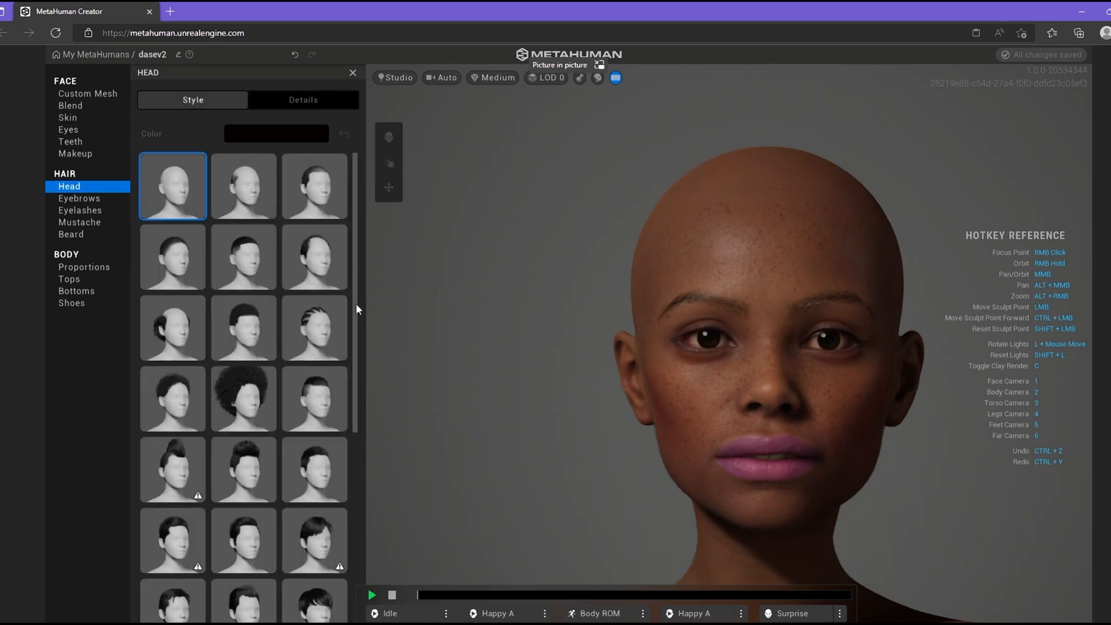
pyautogui.click(316, 342)
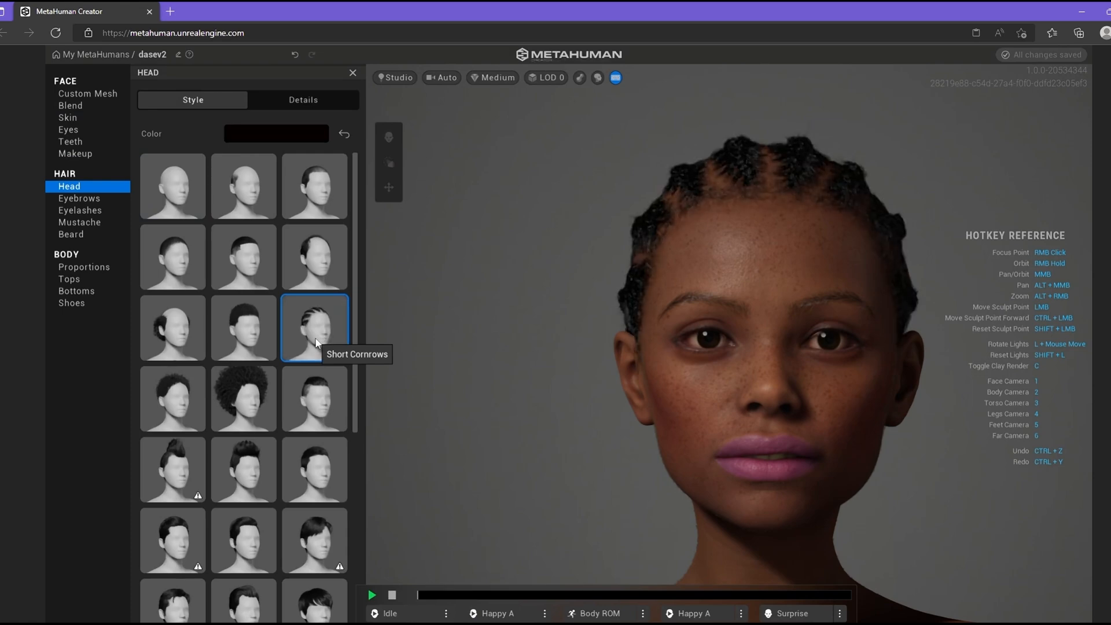
# Compare eyebrow styles and apply Medium Thick Eyebrows.
pyautogui.click(93, 199)
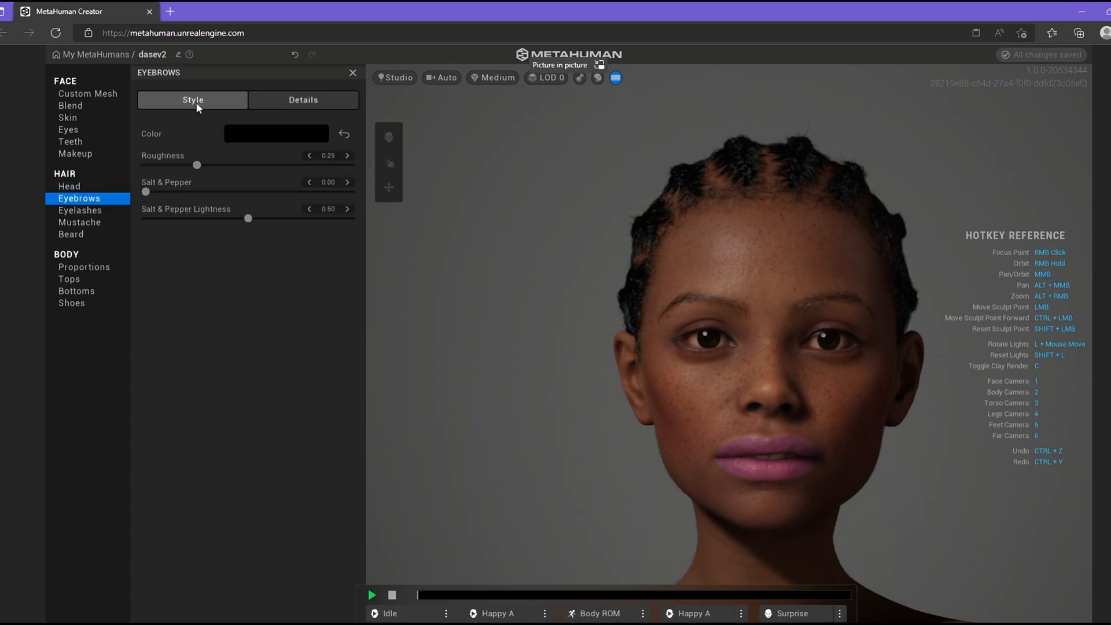
pyautogui.click(196, 103)
pyautogui.click(86, 189)
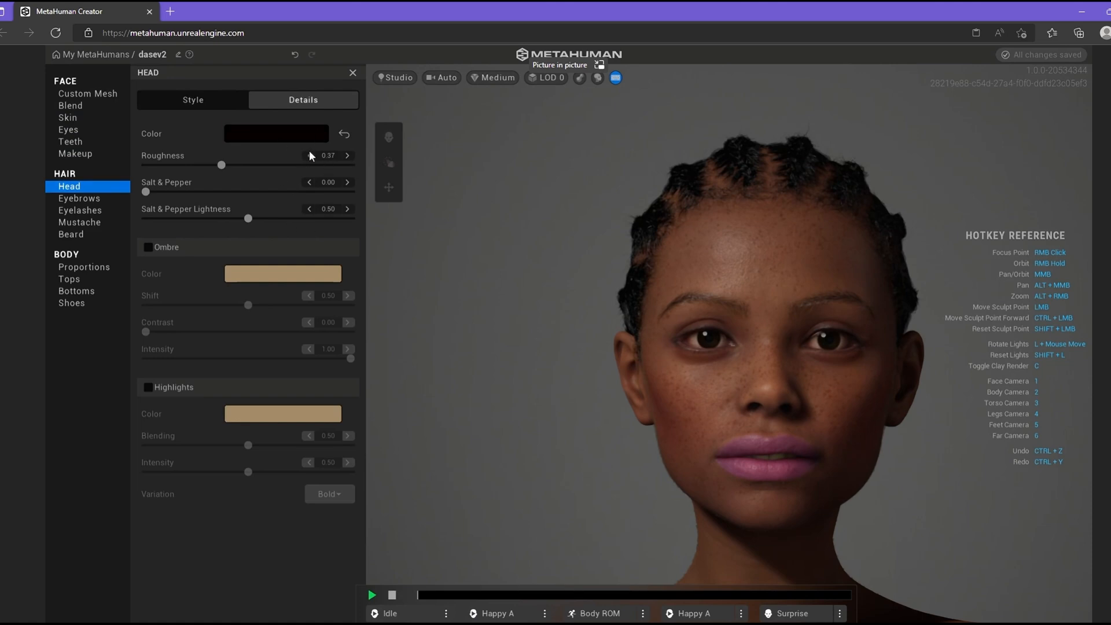
pyautogui.click(66, 200)
pyautogui.click(177, 105)
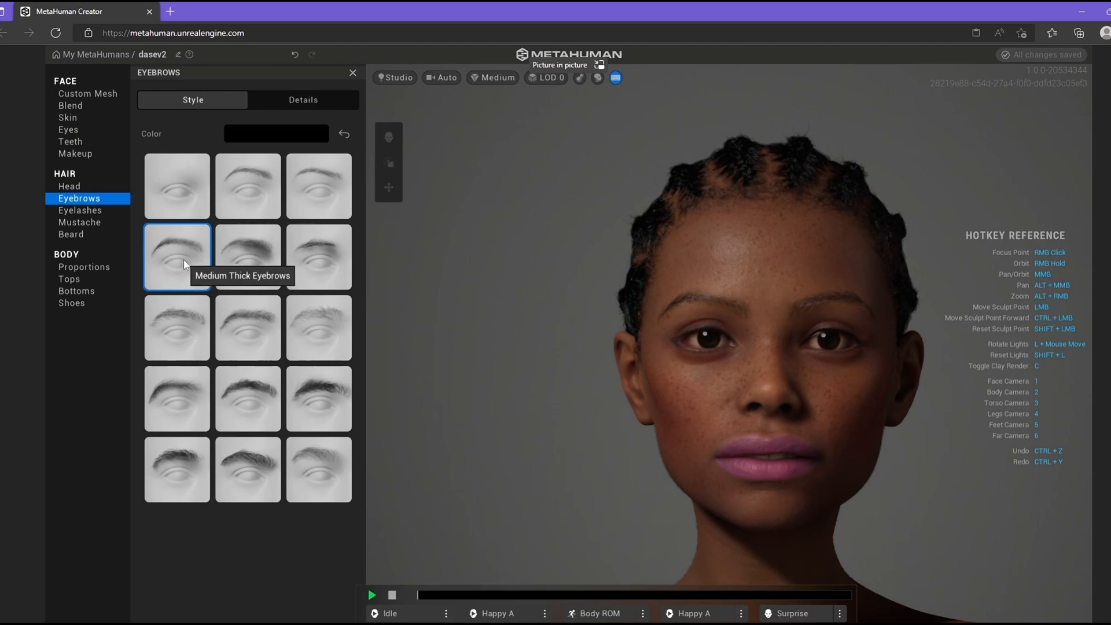
pyautogui.click(316, 192)
pyautogui.click(165, 270)
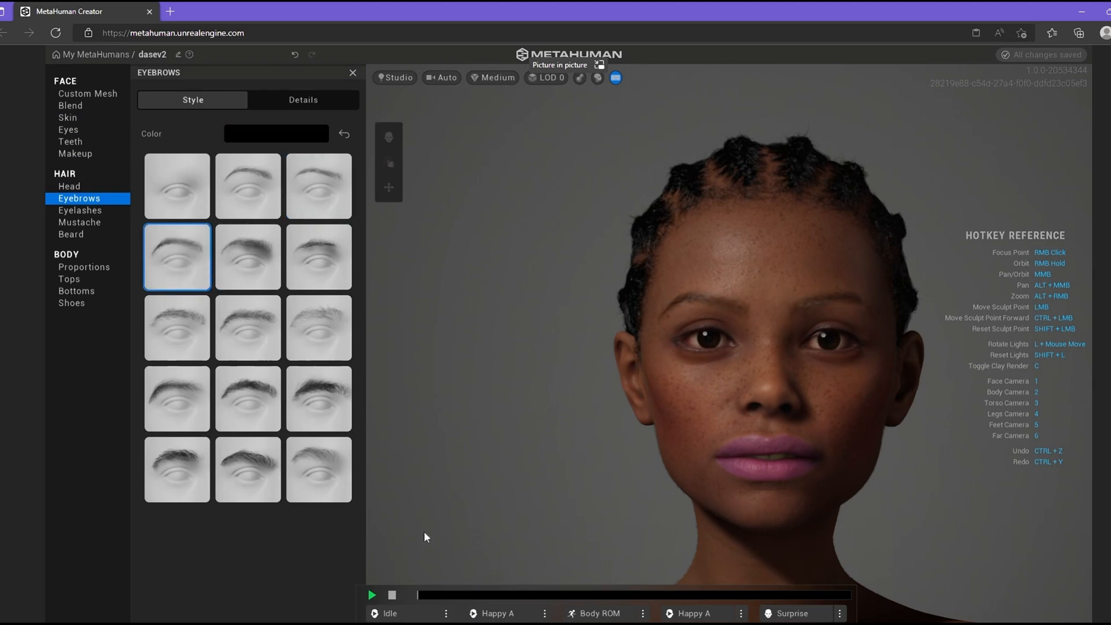
# Apply the Long Thick Curl eyelashes and enable a custom eyelash color.
pyautogui.click(79, 210)
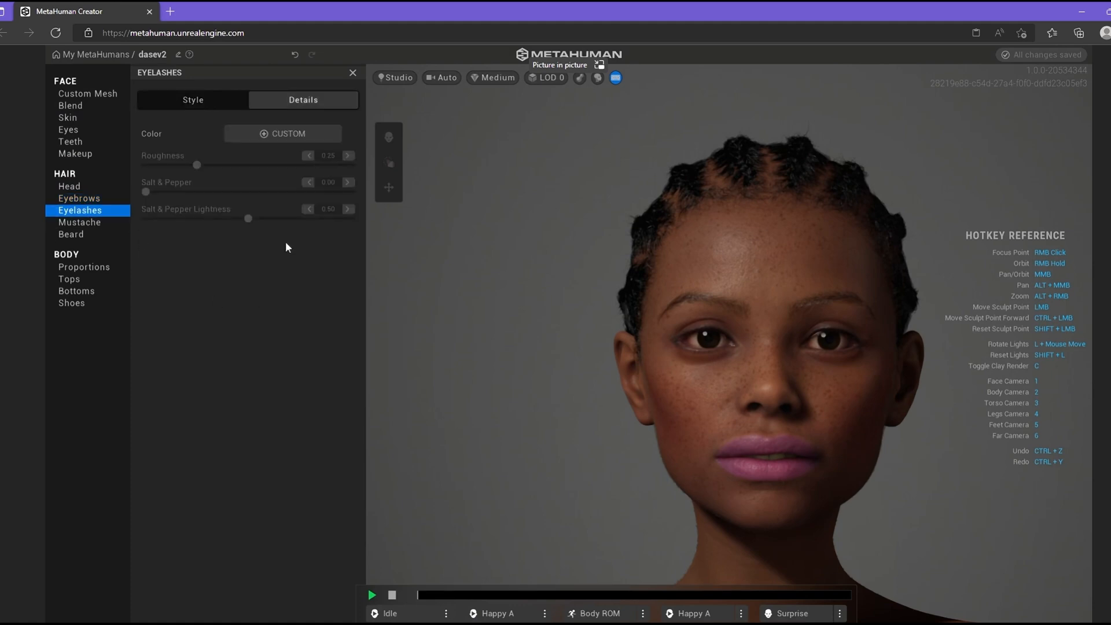
pyautogui.click(194, 107)
pyautogui.click(259, 346)
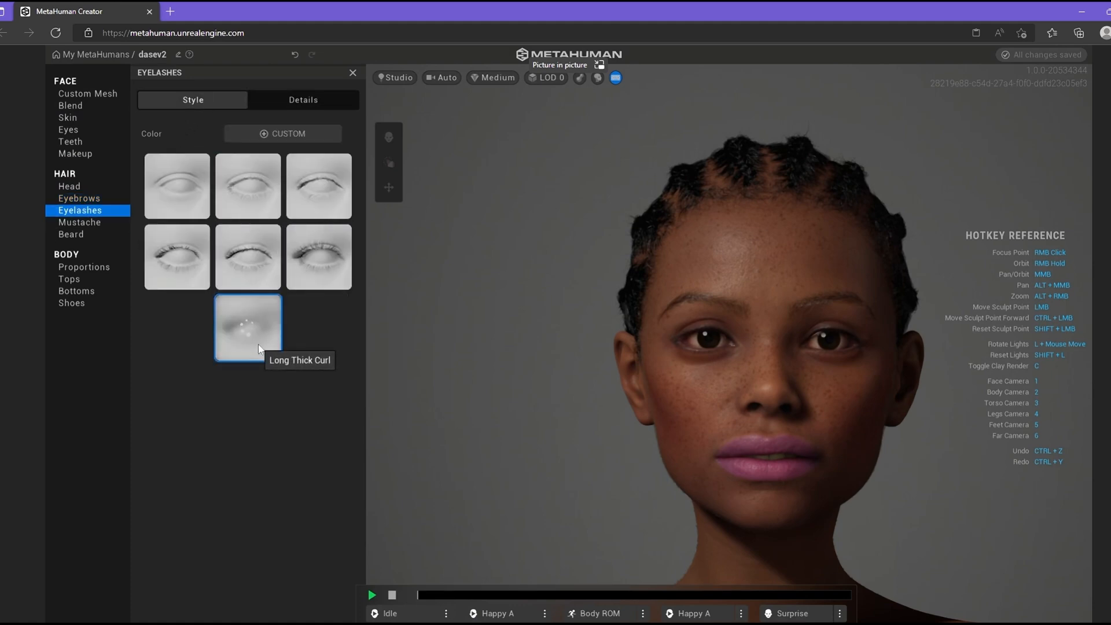
pyautogui.click(289, 100)
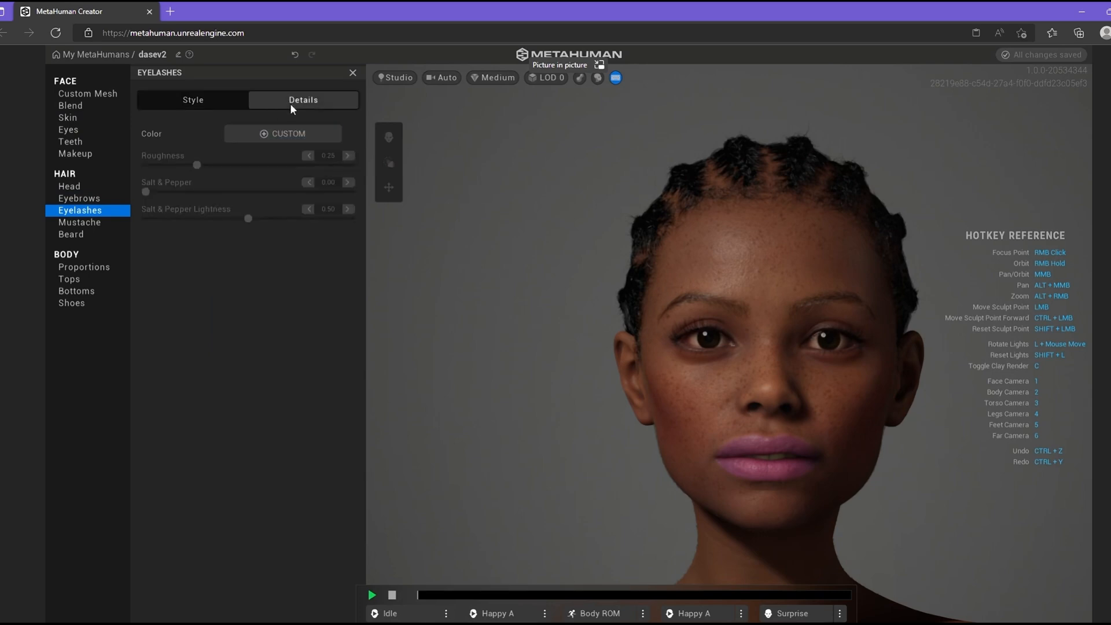
pyautogui.click(267, 133)
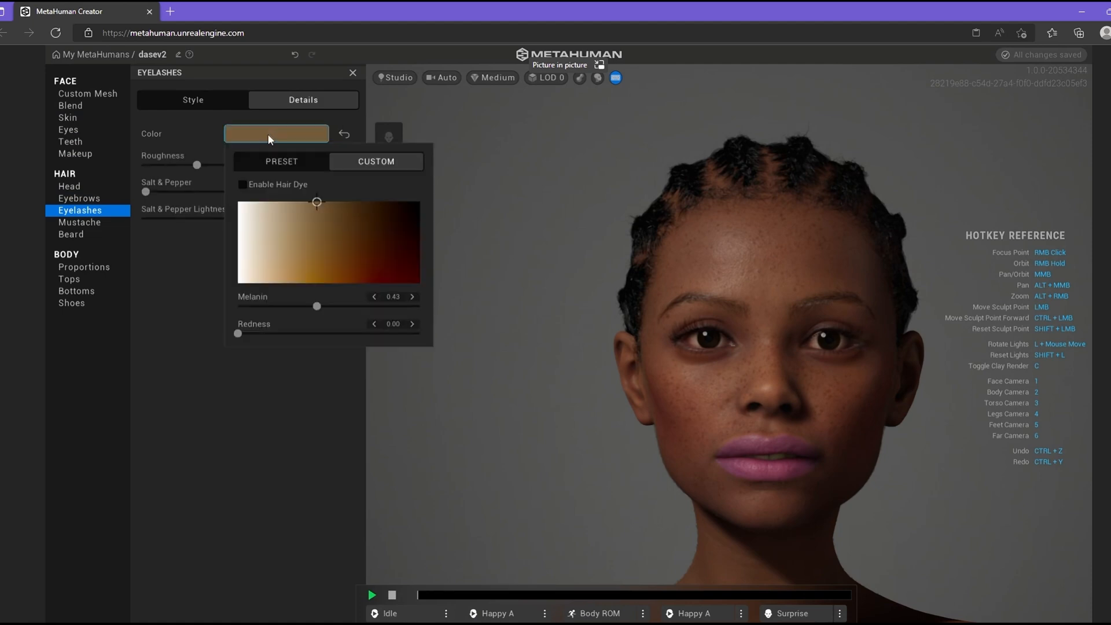
pyautogui.click(150, 346)
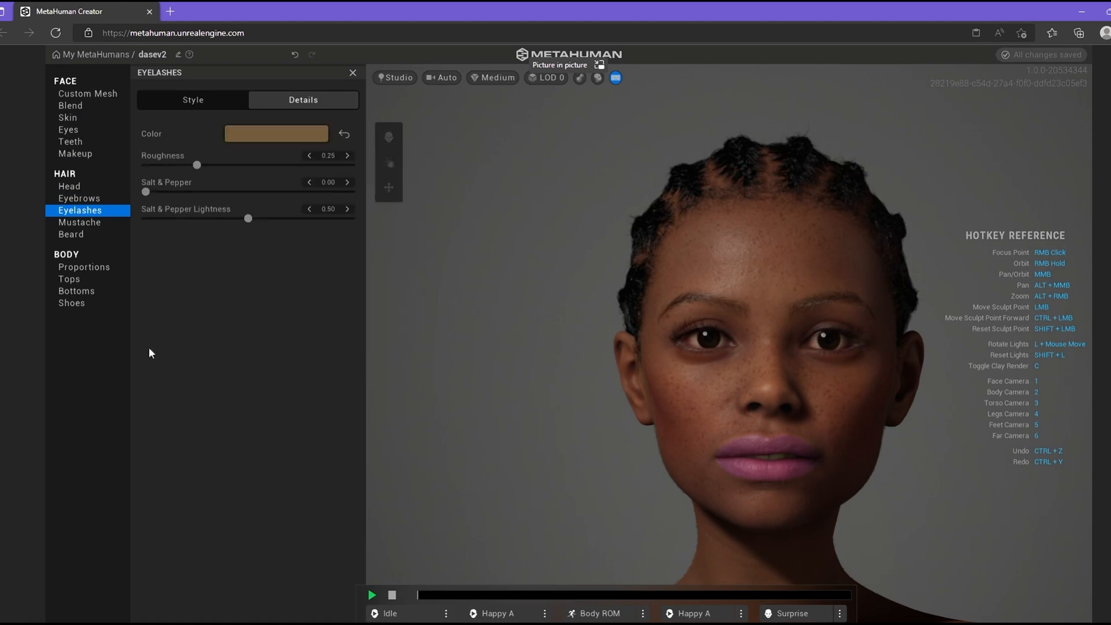
# Review the available mustache and beard styles.
pyautogui.click(84, 224)
pyautogui.click(210, 99)
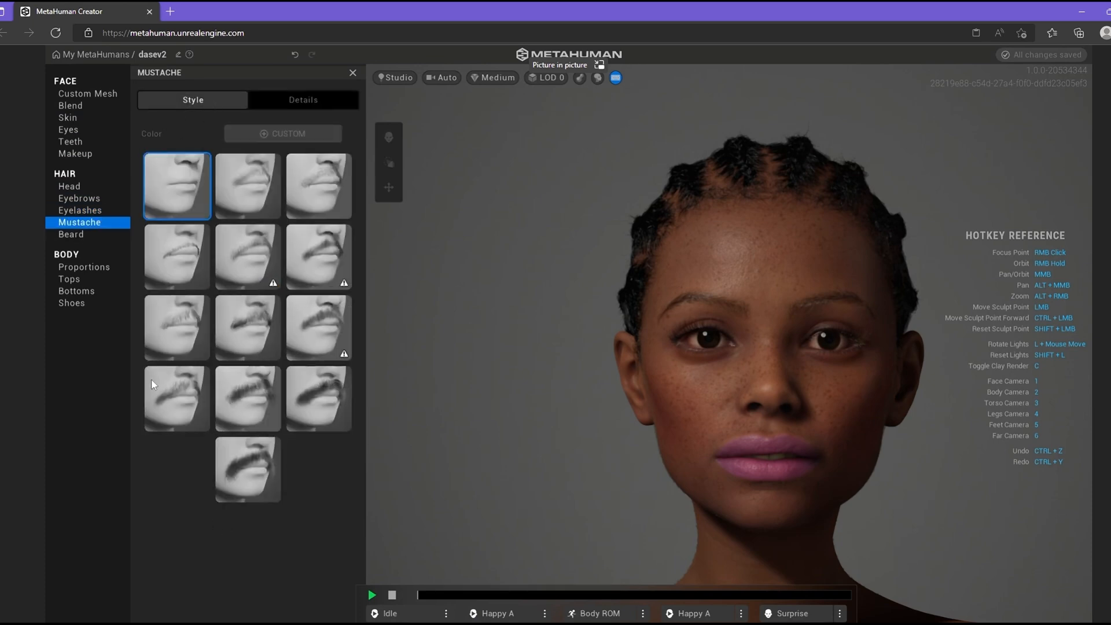
pyautogui.click(81, 233)
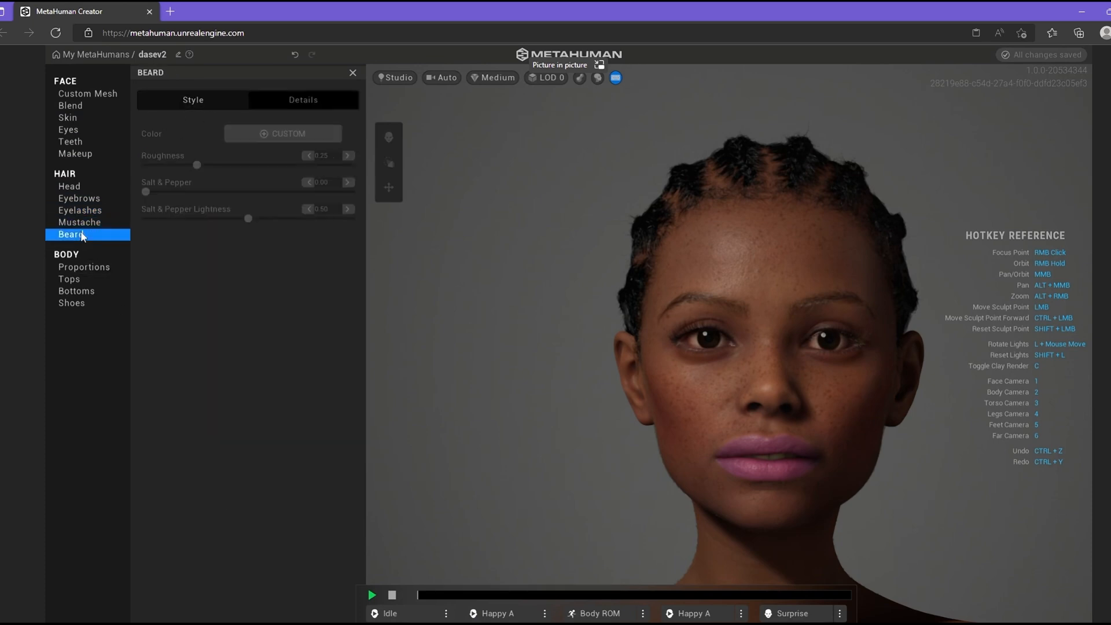
pyautogui.click(173, 100)
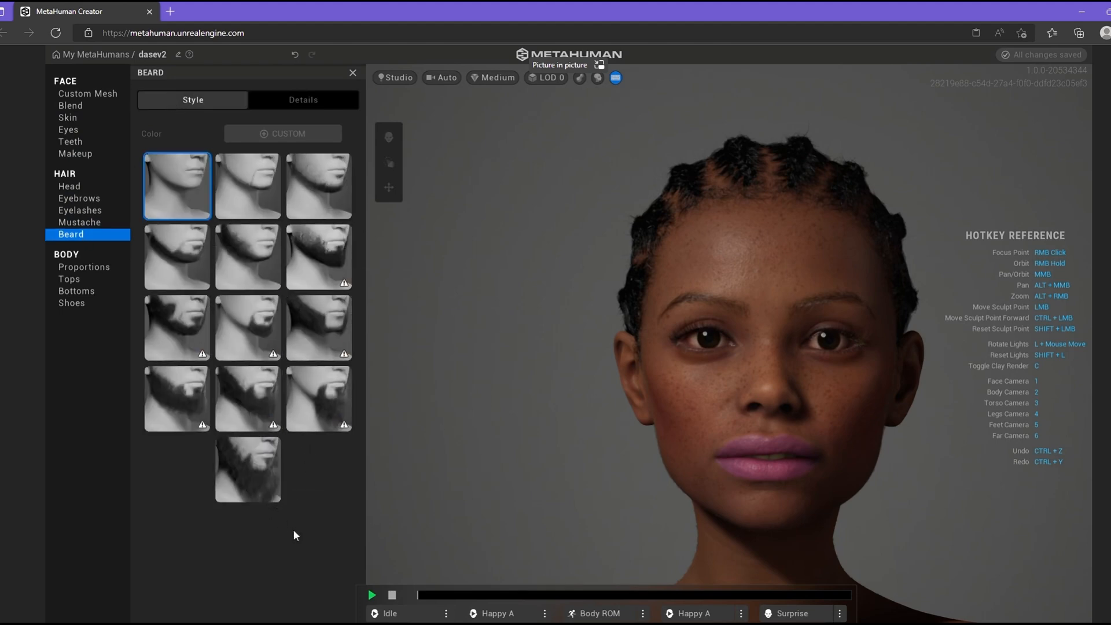
# Choose the first body type among the short proportions and slightly reduce the head scale.
pyautogui.click(87, 268)
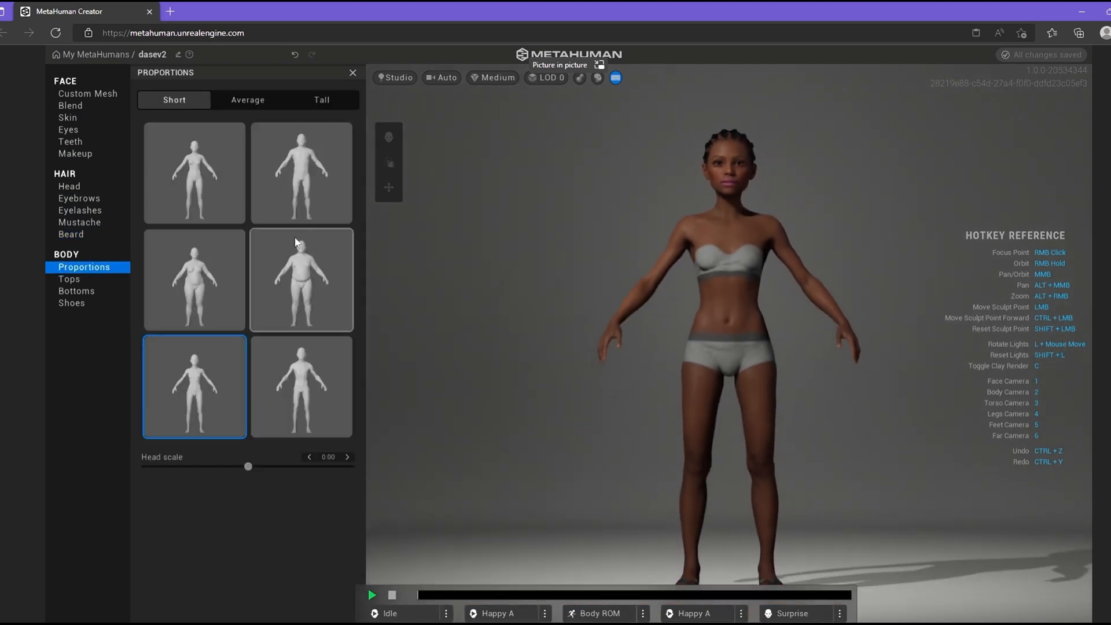
pyautogui.click(196, 166)
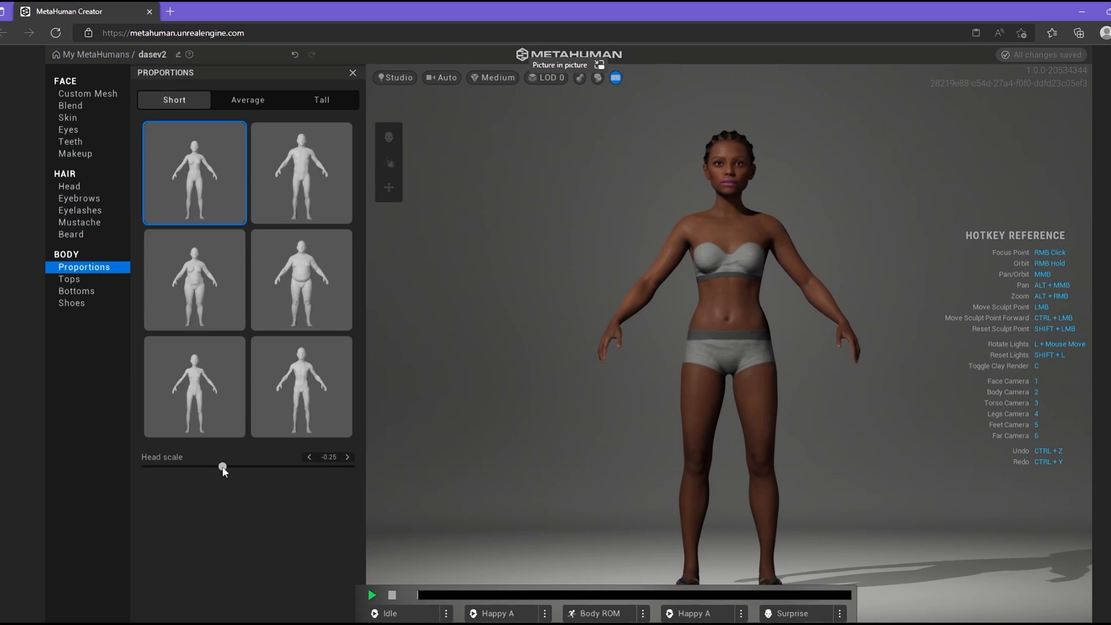
pyautogui.moveTo(223, 467); pyautogui.dragTo(217, 468)
# Dress the body in the Crewneck T-shirt and give it the Stars primary fabric.
pyautogui.click(79, 281)
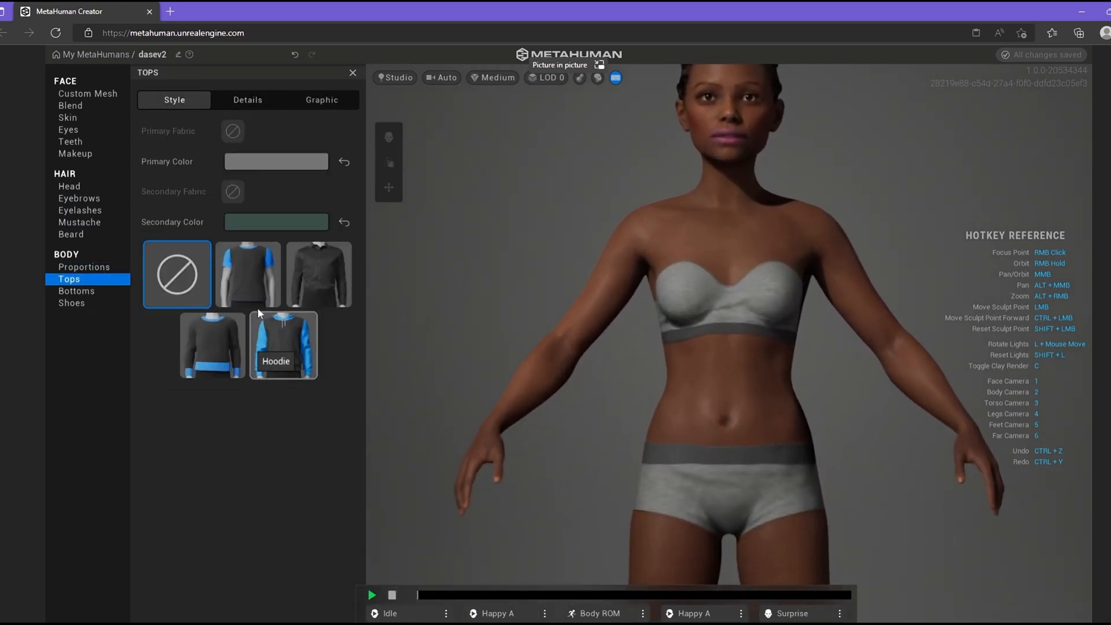
pyautogui.click(251, 269)
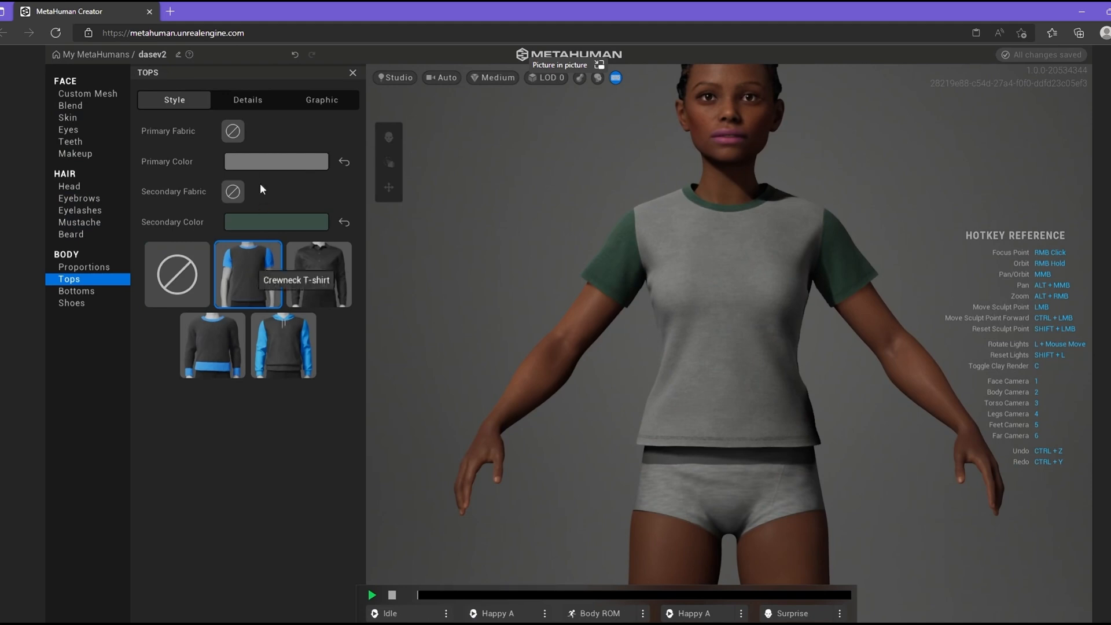
pyautogui.click(235, 133)
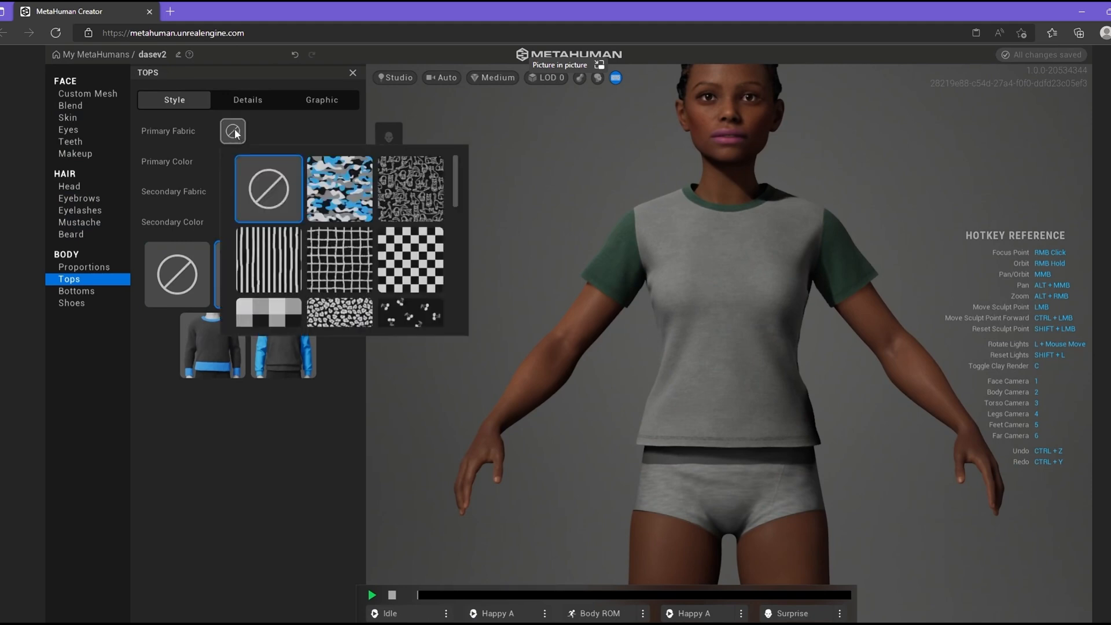
pyautogui.moveTo(457, 196); pyautogui.dragTo(459, 310)
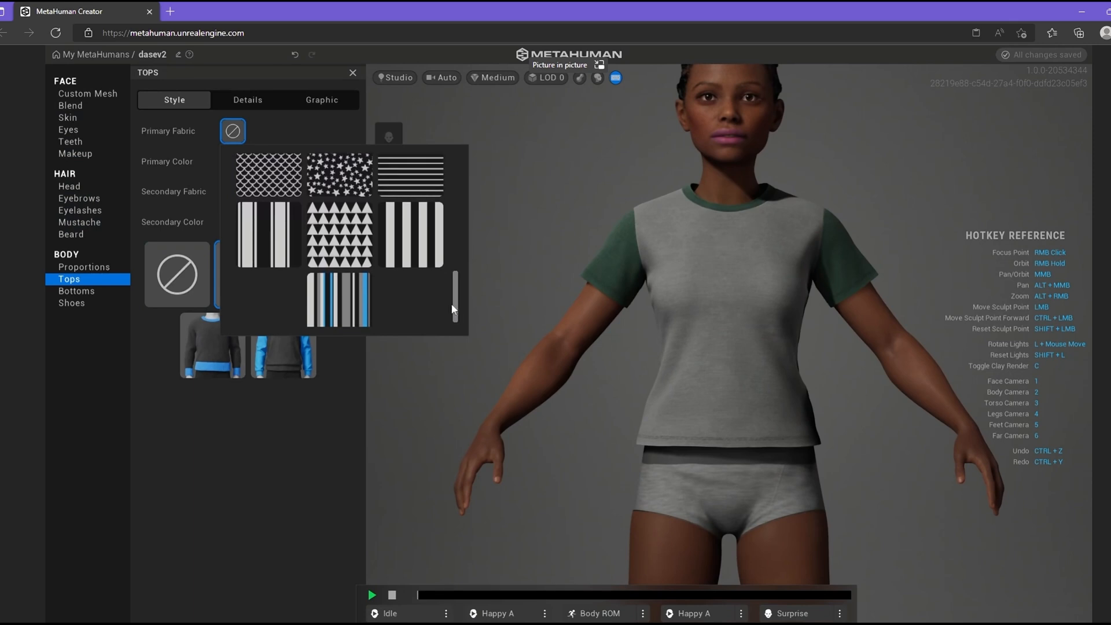
pyautogui.click(349, 183)
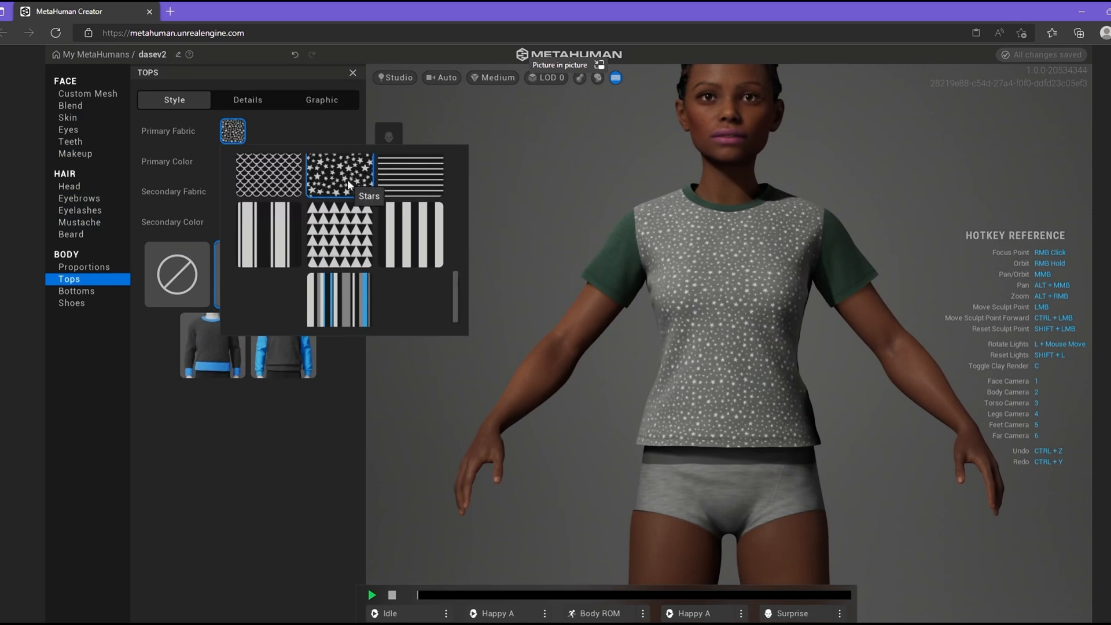
pyautogui.click(284, 127)
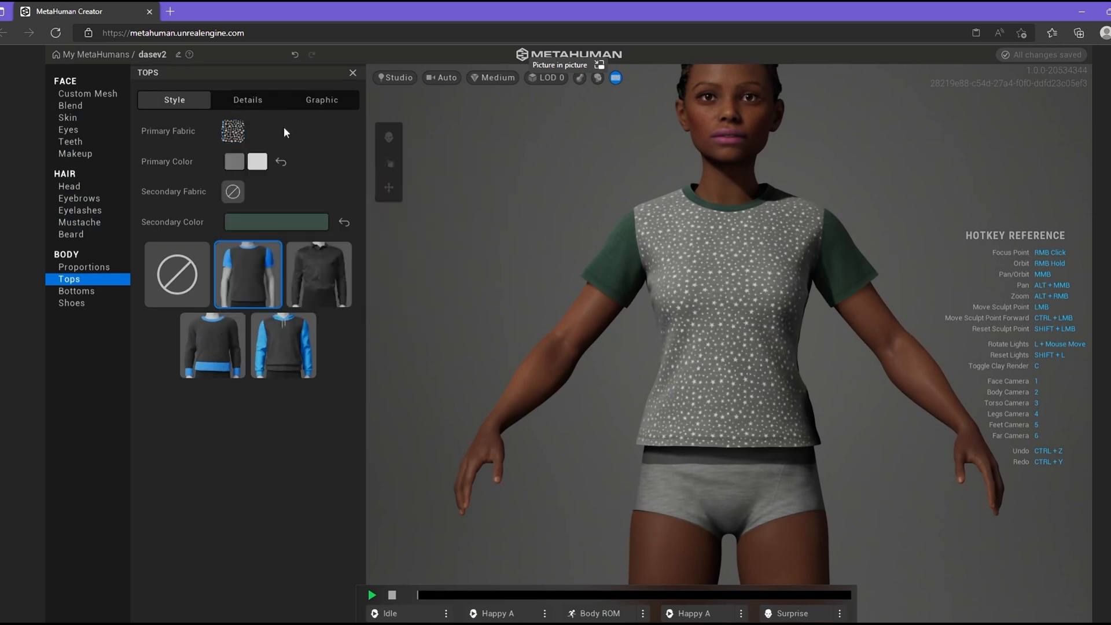
# Color the T-shirt's body and sleeves with the muted rose preset from the Neutral palette.
pyautogui.click(253, 225)
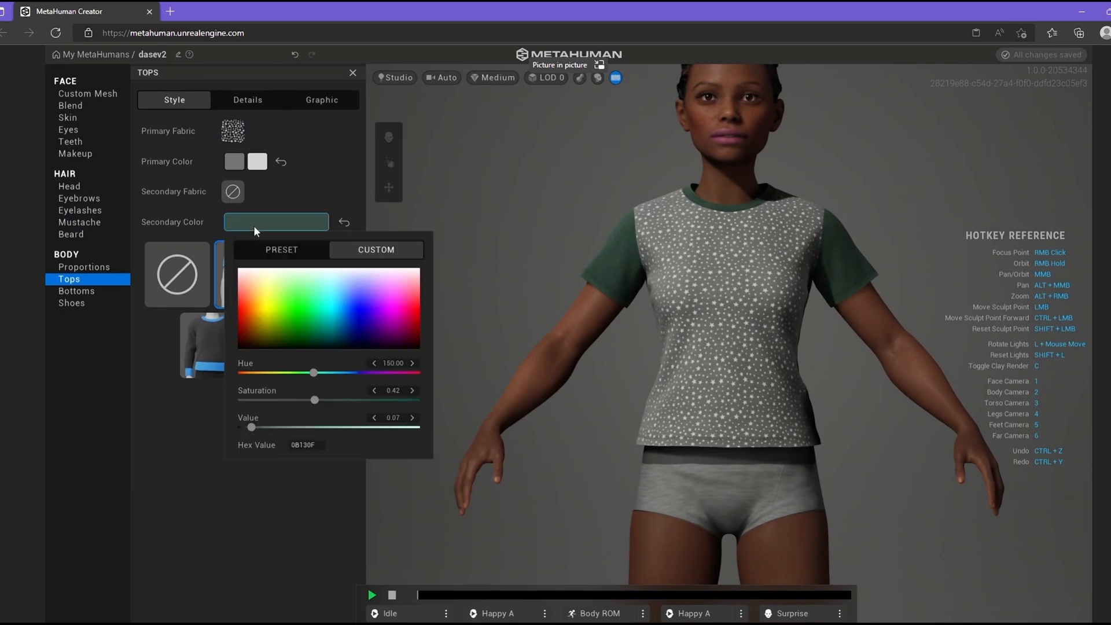
pyautogui.click(290, 249)
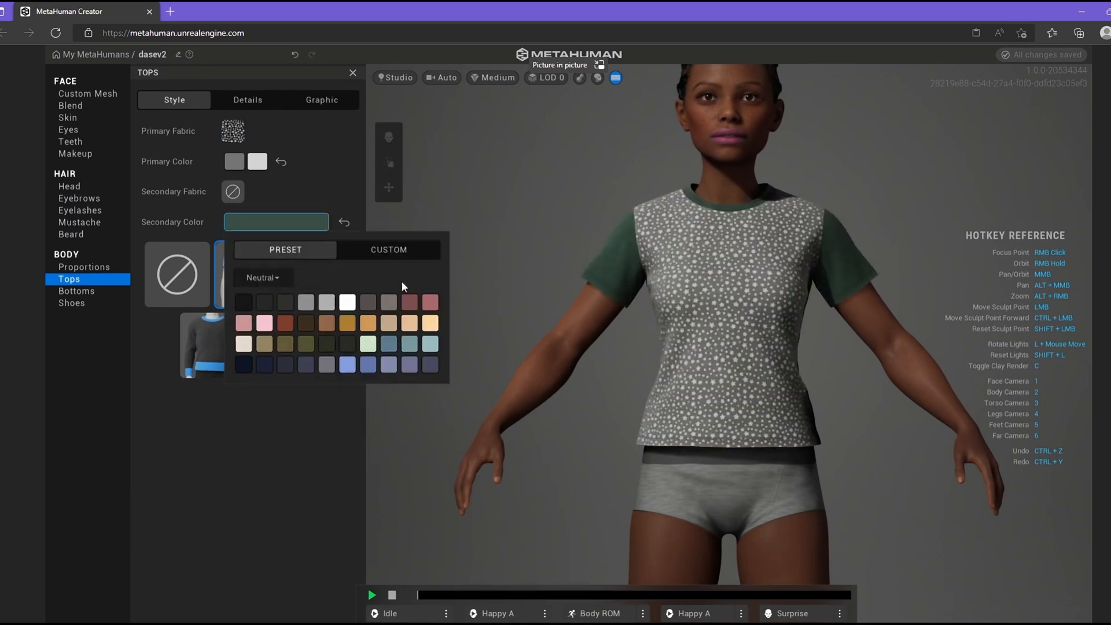
pyautogui.click(431, 303)
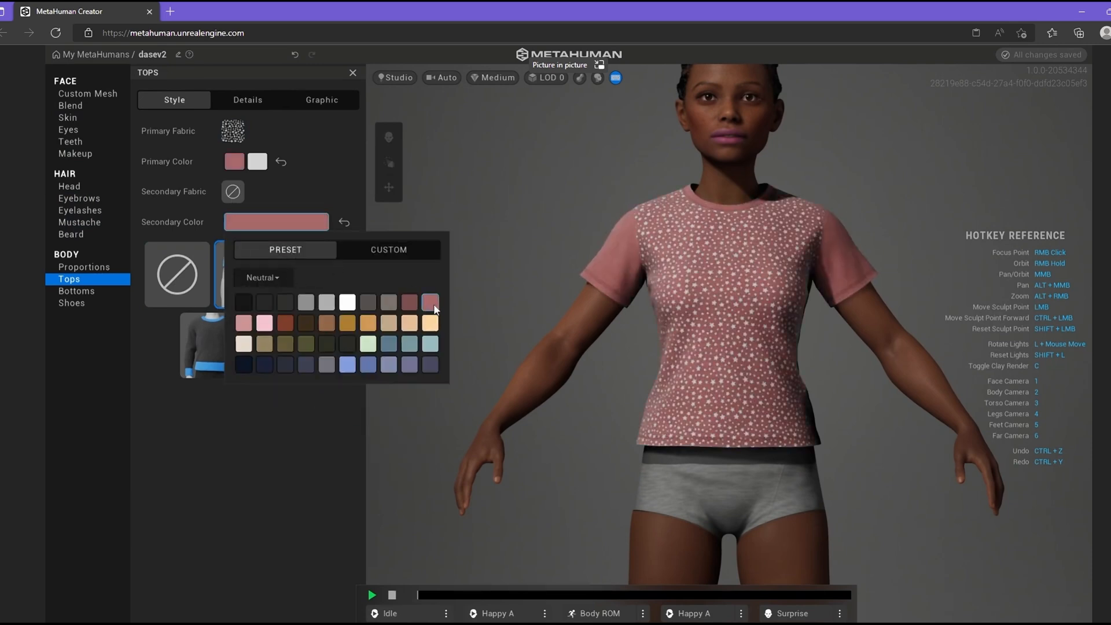
pyautogui.click(279, 471)
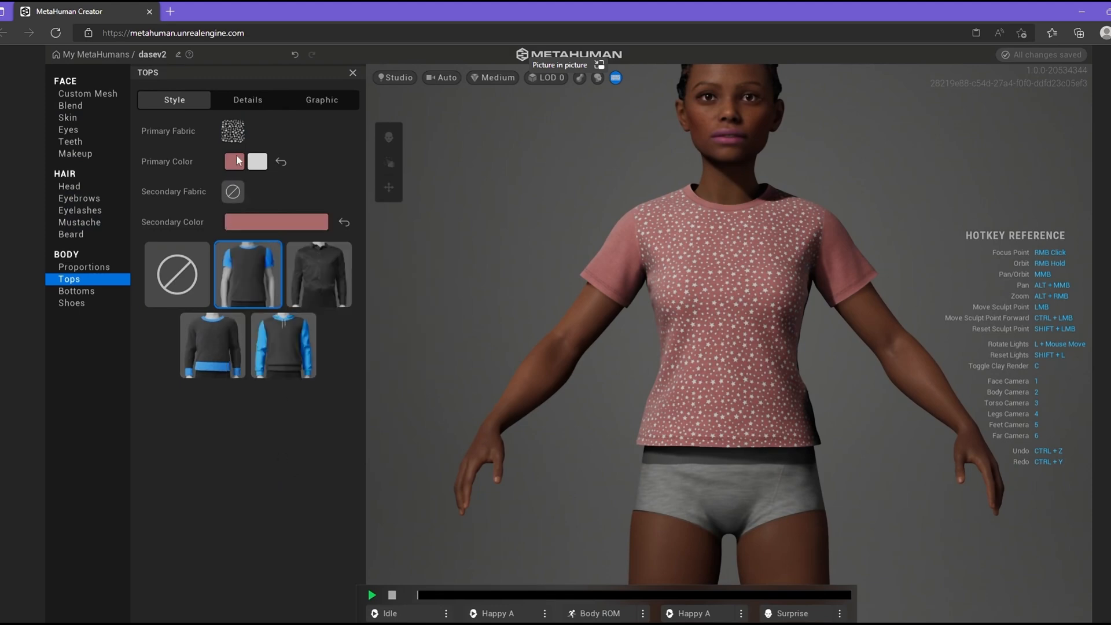
# Change the T-shirt's primary fabric to a small polka dot pattern.
pyautogui.click(233, 131)
pyautogui.scroll(-2, 408, 189)
pyautogui.moveTo(454, 269); pyautogui.dragTo(453, 215)
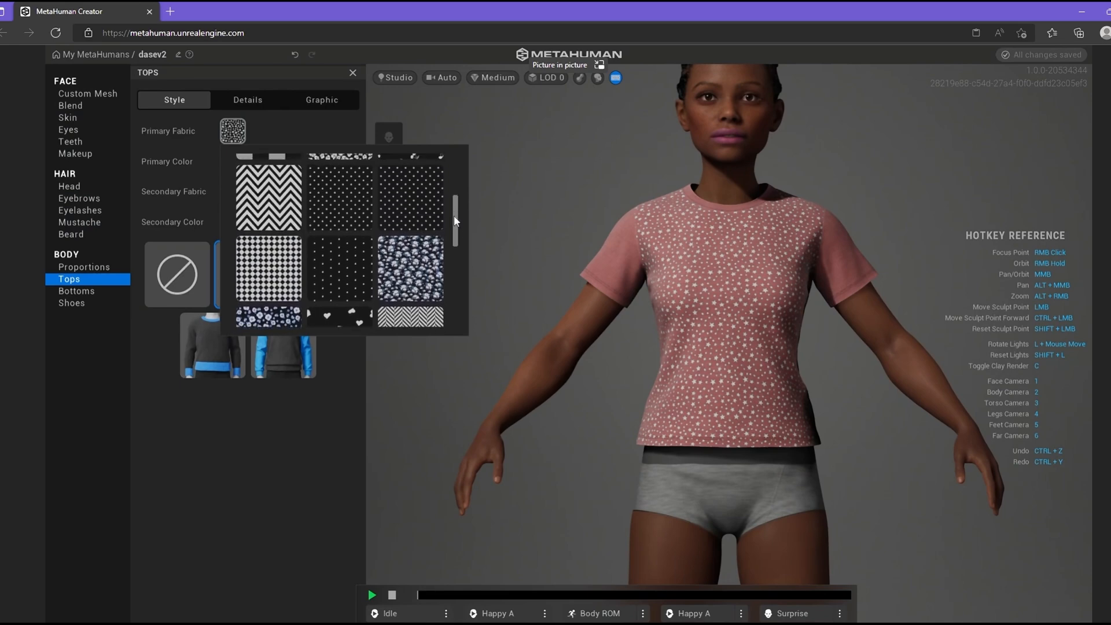
pyautogui.click(416, 213)
pyautogui.click(345, 212)
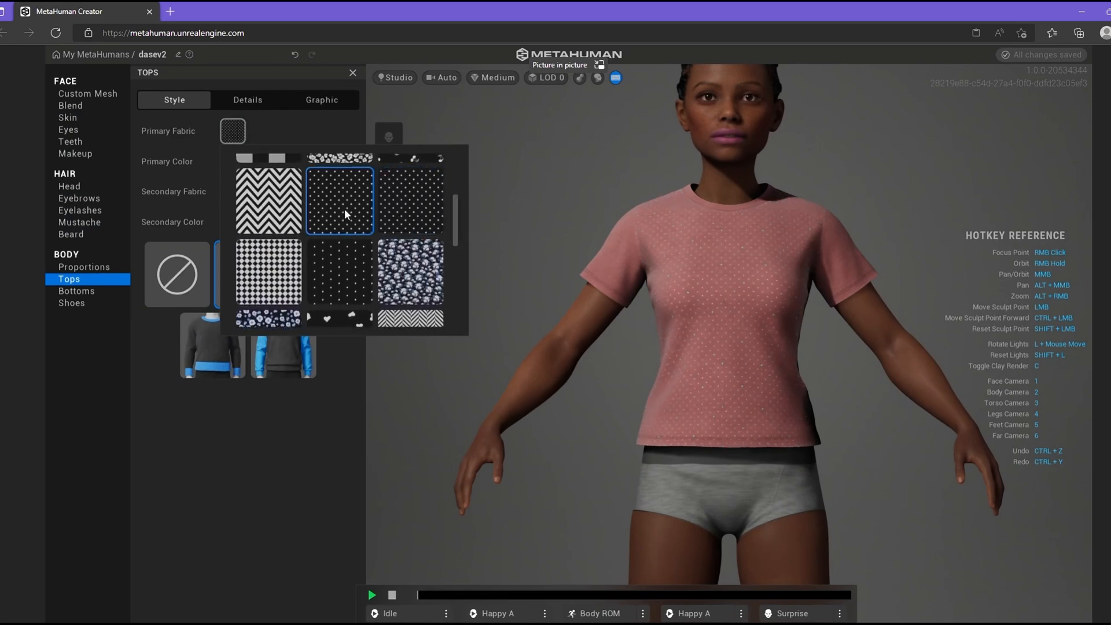
pyautogui.click(292, 489)
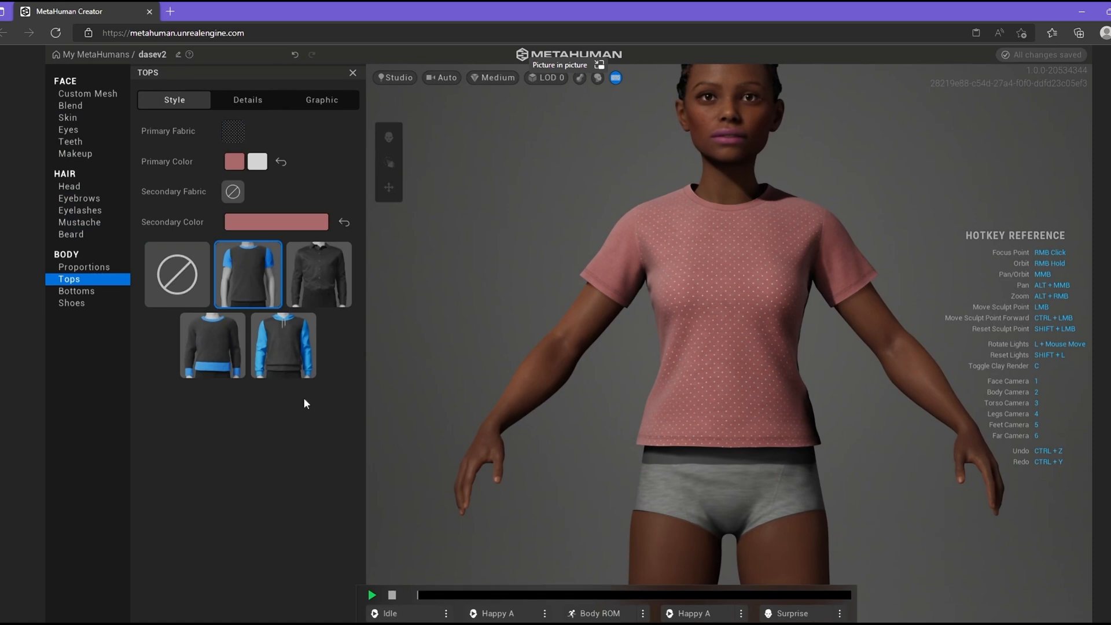
pyautogui.click(92, 289)
pyautogui.click(167, 100)
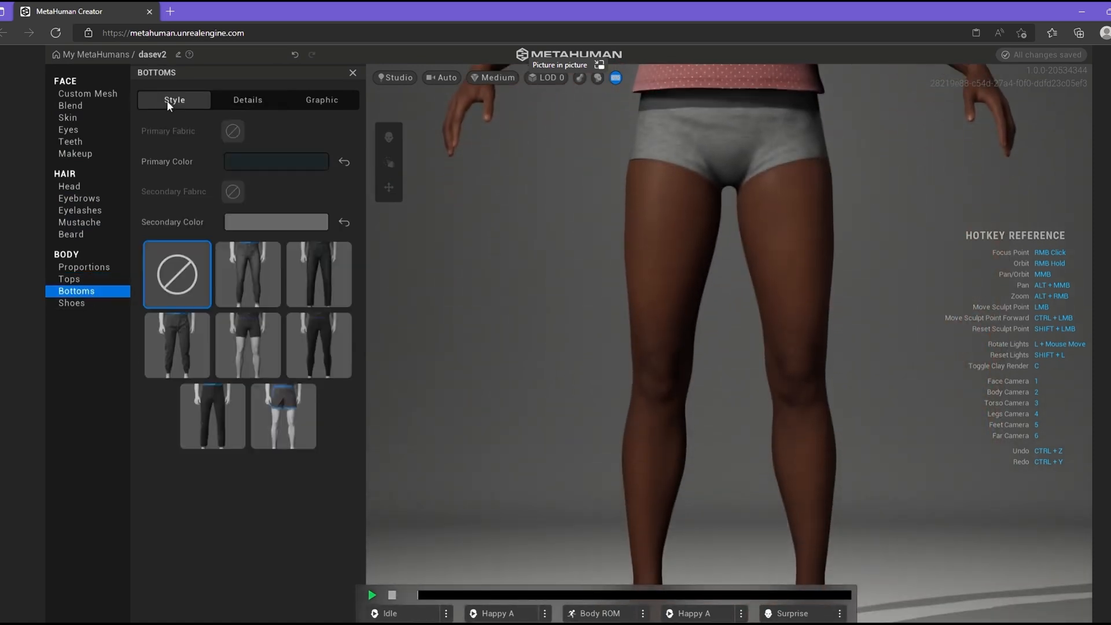
pyautogui.click(94, 280)
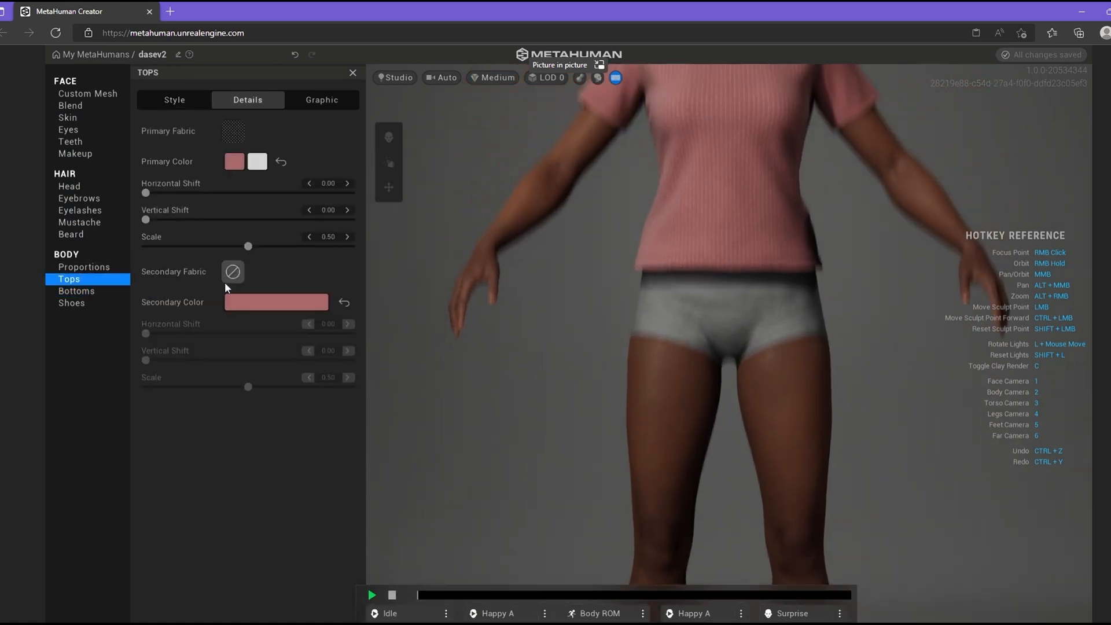
# Try the Mushroom, dripping skull and Flag 3 Bar Vertical graphics on the front of the T-shirt.
pyautogui.click(309, 101)
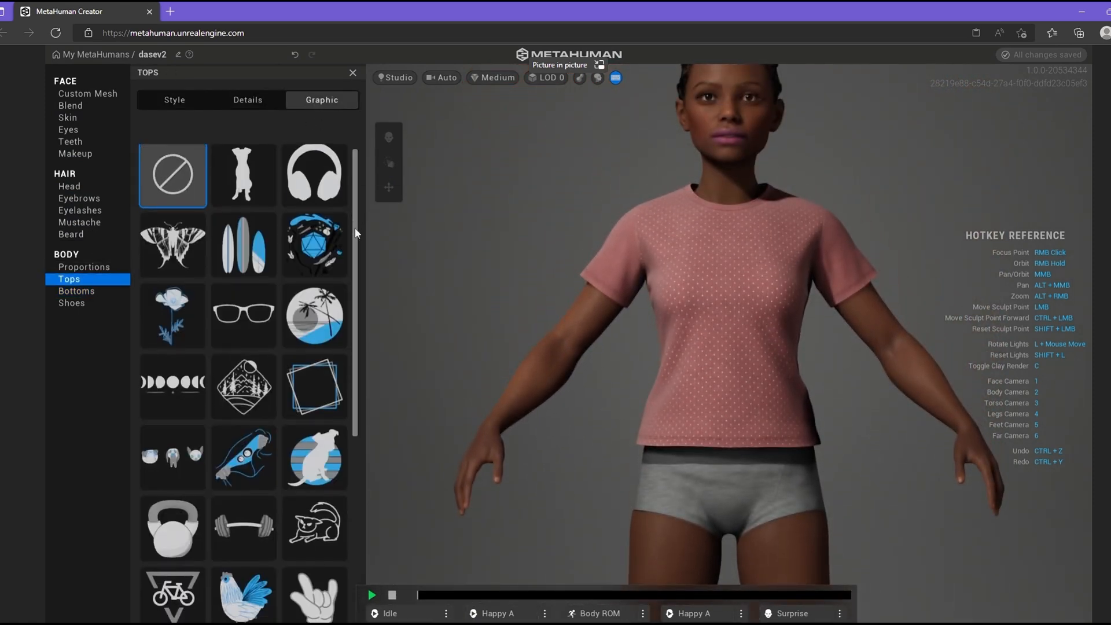
pyautogui.moveTo(354, 240); pyautogui.dragTo(346, 394)
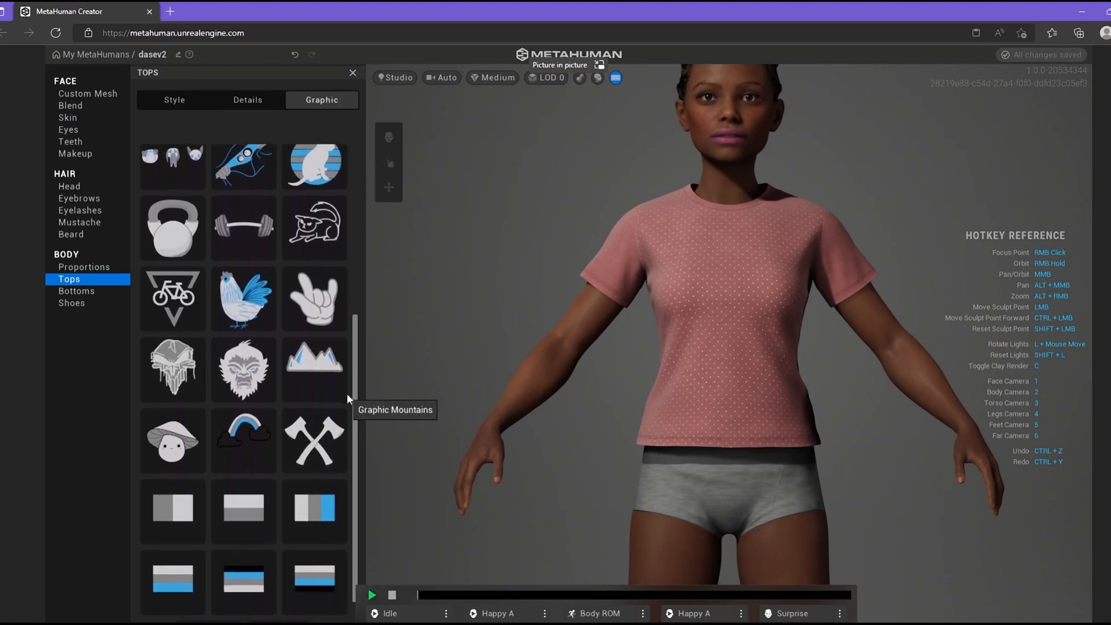
pyautogui.scroll(-1, 346, 398)
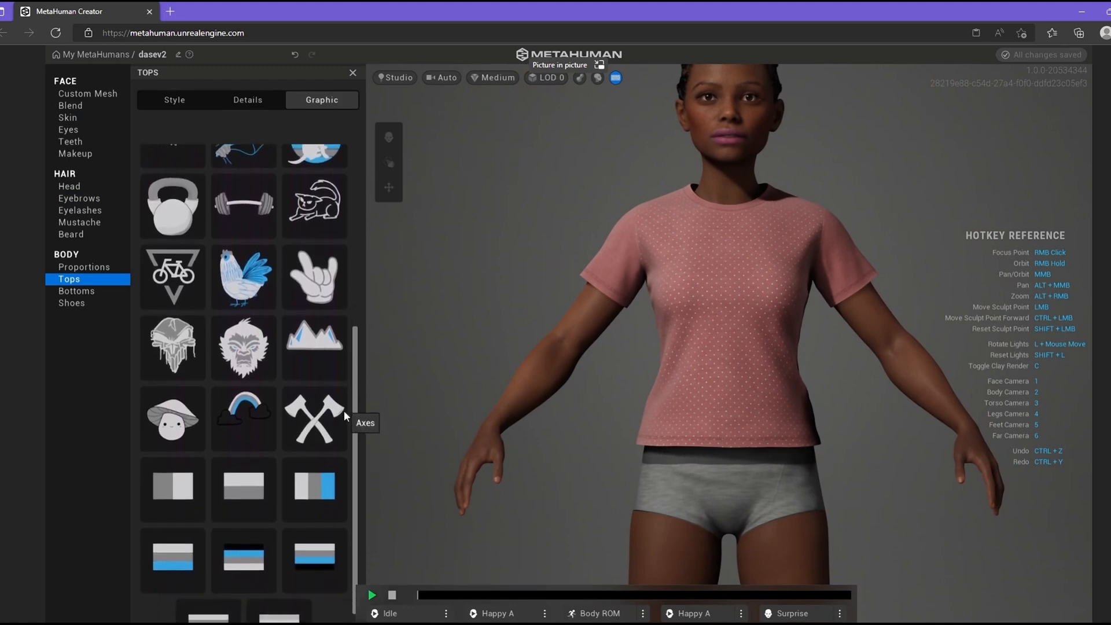
pyautogui.click(150, 411)
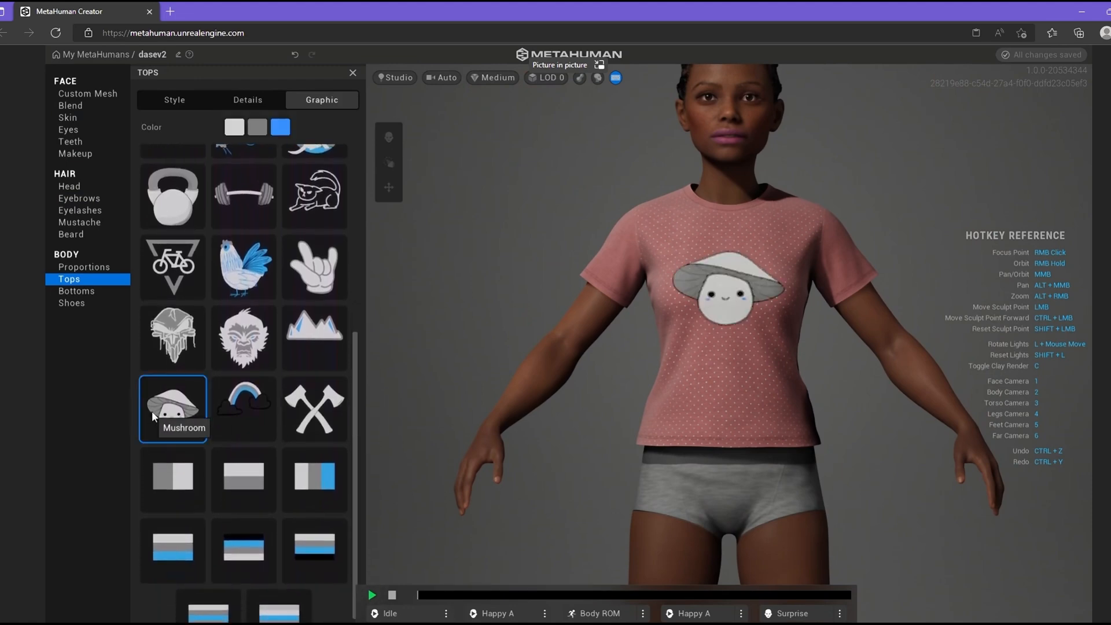
pyautogui.click(178, 331)
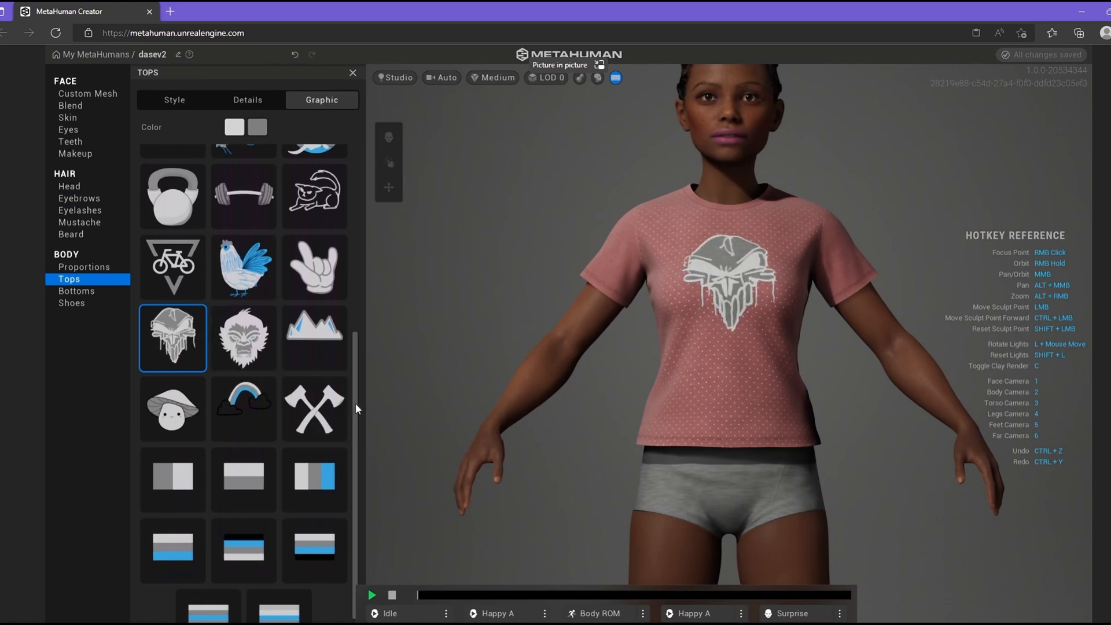
pyautogui.scroll(-1, 354, 461)
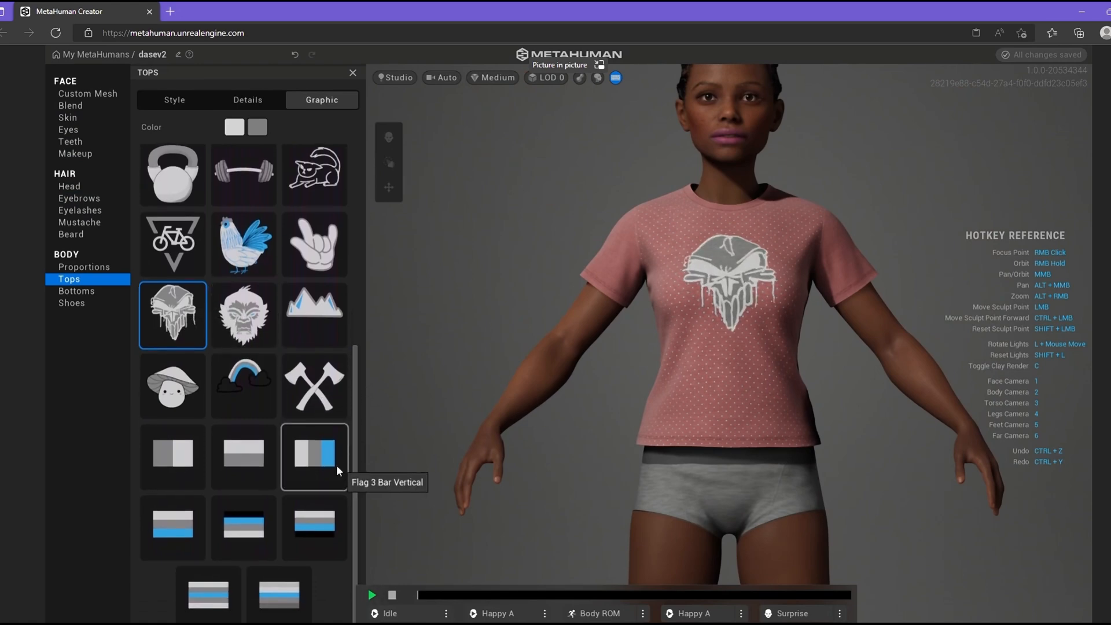
pyautogui.click(336, 464)
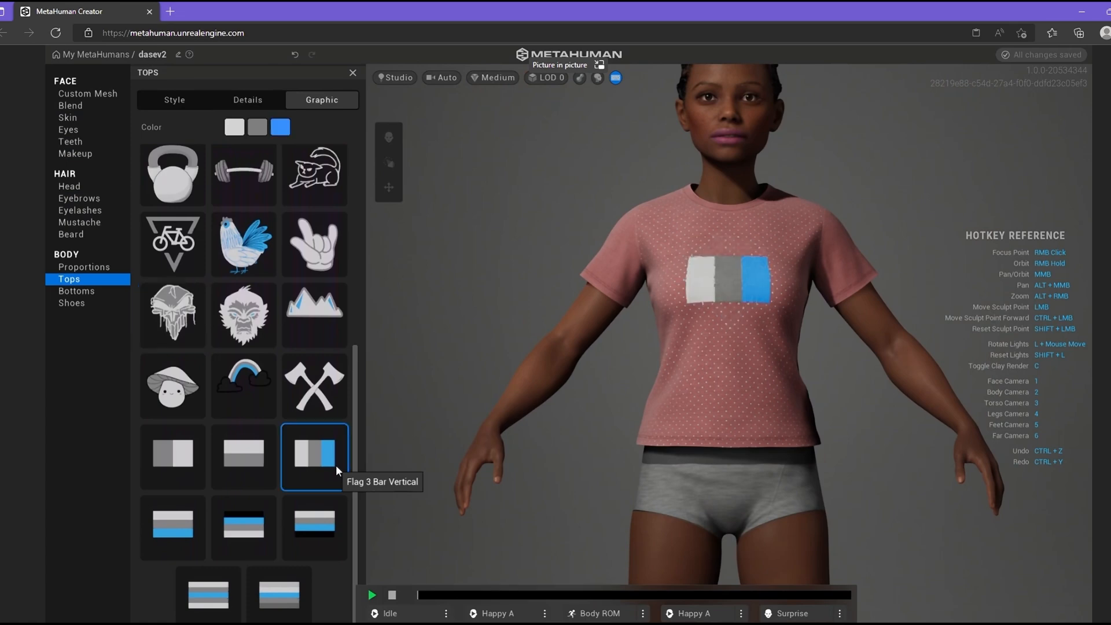
# Put the headphones graphic on the T-shirt and color it bright pink.
pyautogui.moveTo(356, 447); pyautogui.dragTo(365, 221)
pyautogui.click(328, 184)
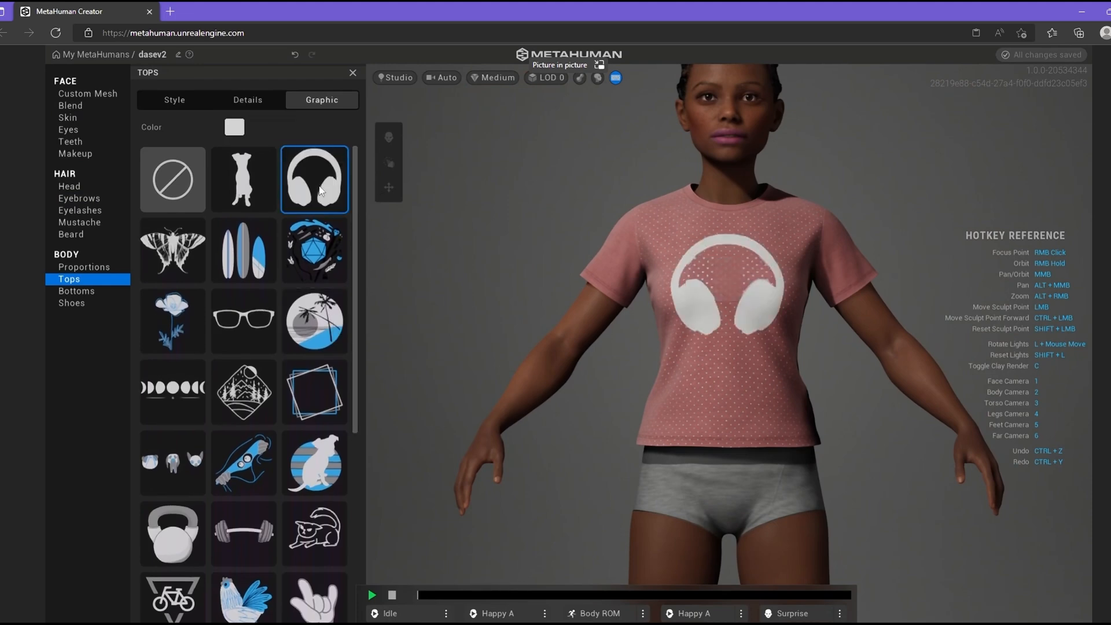
pyautogui.click(234, 127)
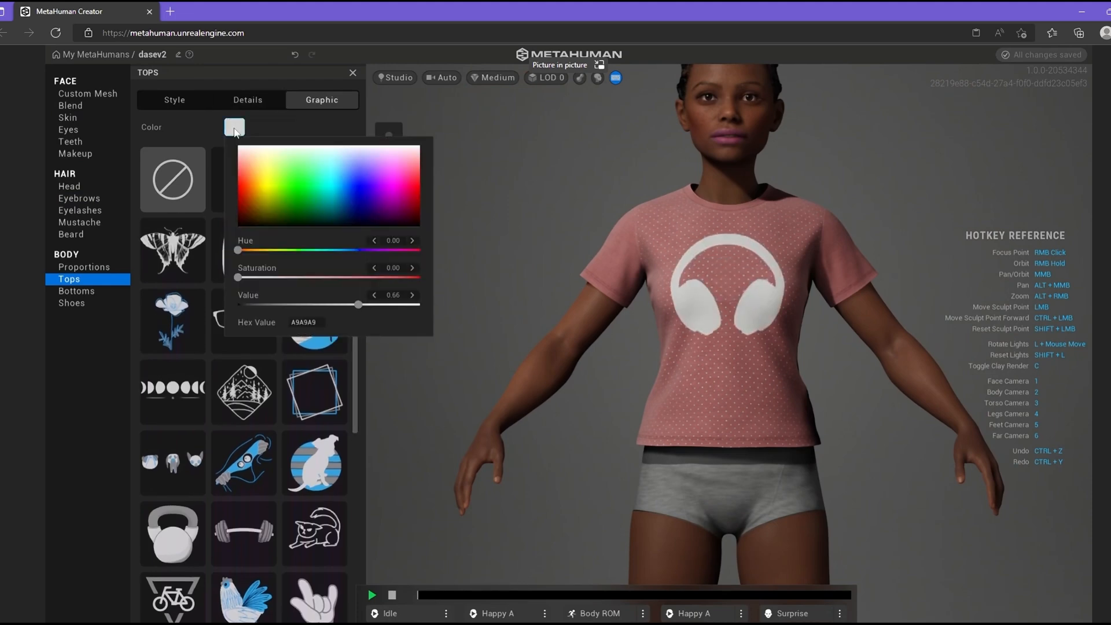
pyautogui.moveTo(373, 204)
pyautogui.mouseDown()
pyautogui.moveTo(382, 166)
pyautogui.moveTo(375, 191)
pyautogui.moveTo(347, 197)
pyautogui.moveTo(374, 228)
pyautogui.moveTo(361, 215)
pyautogui.moveTo(380, 156)
pyautogui.moveTo(320, 177)
pyautogui.moveTo(377, 169)
pyautogui.moveTo(339, 189)
pyautogui.moveTo(390, 184)
pyautogui.mouseUp()
# Try the moth graphic on the T-shirt, and settle on the eyeglasses graphic.
pyautogui.click(172, 250)
pyautogui.click(239, 131)
pyautogui.click(174, 100)
pyautogui.click(322, 99)
pyautogui.click(243, 318)
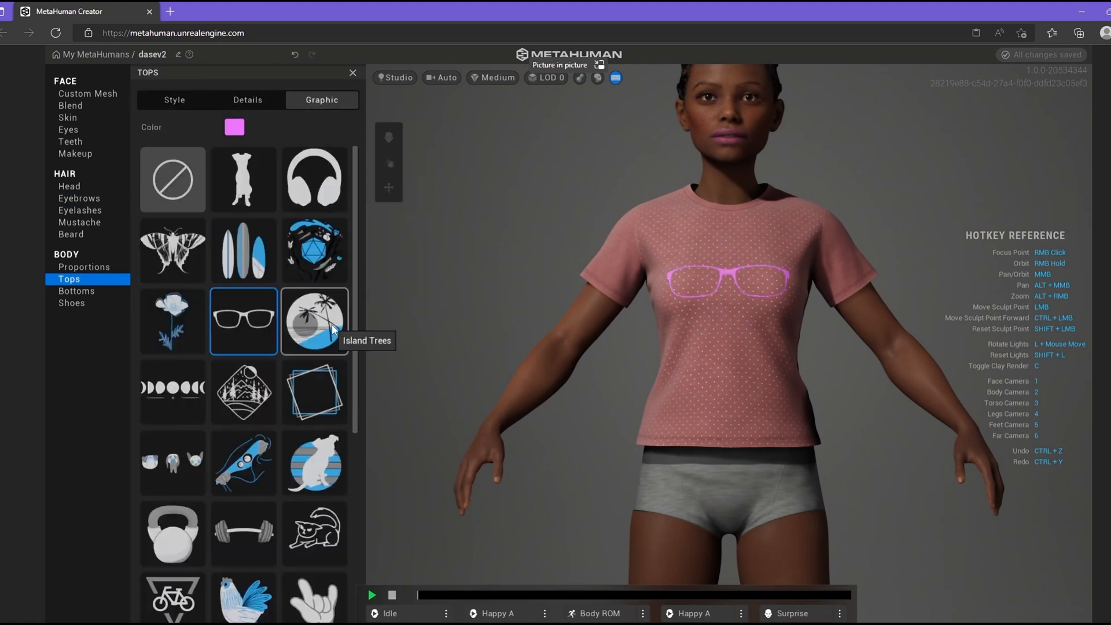
# Try the Island Trees and mountain landscape graphics on the T-shirt, and settle on Dogs Sketch.
pyautogui.click(331, 328)
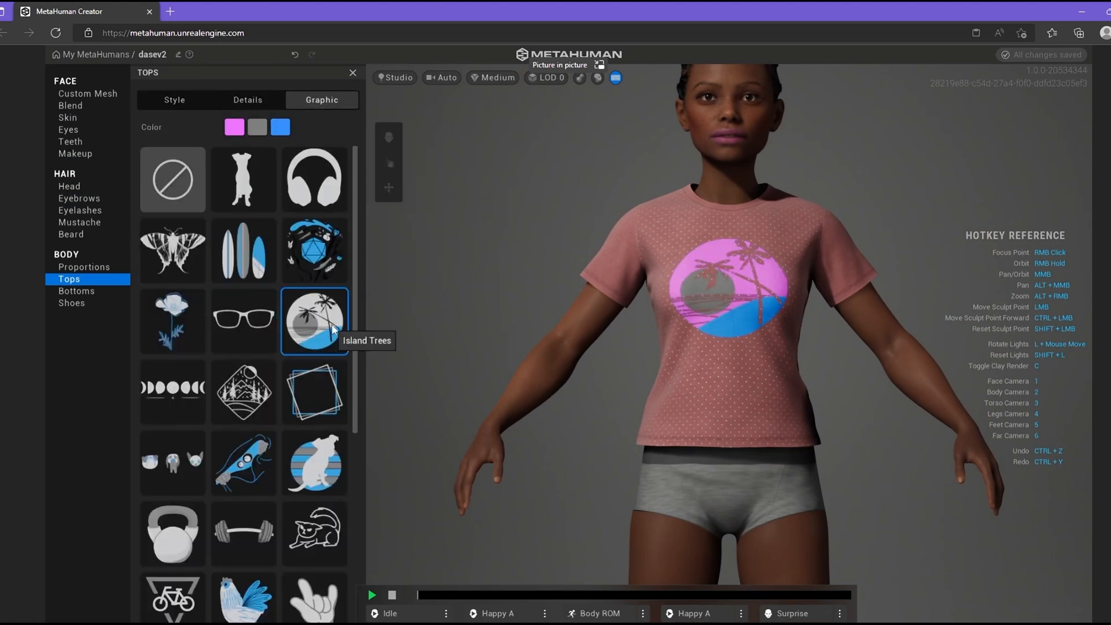
pyautogui.click(245, 411)
pyautogui.click(187, 473)
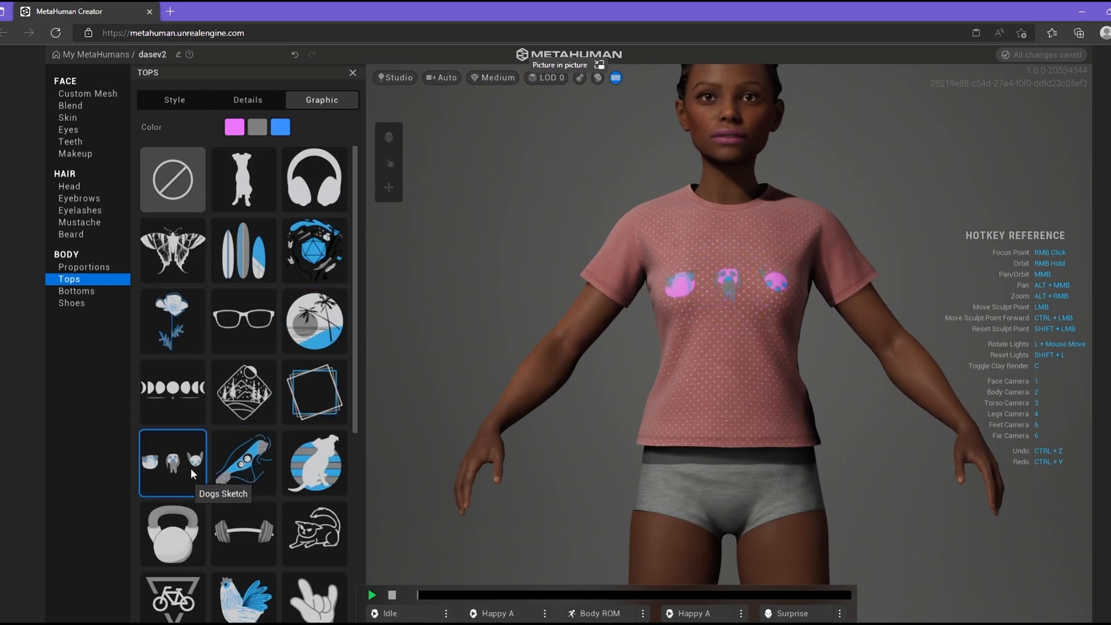
# Dress the character in the long, tight-fitting leggings from the bottoms styles and check the full outfit.
pyautogui.click(69, 291)
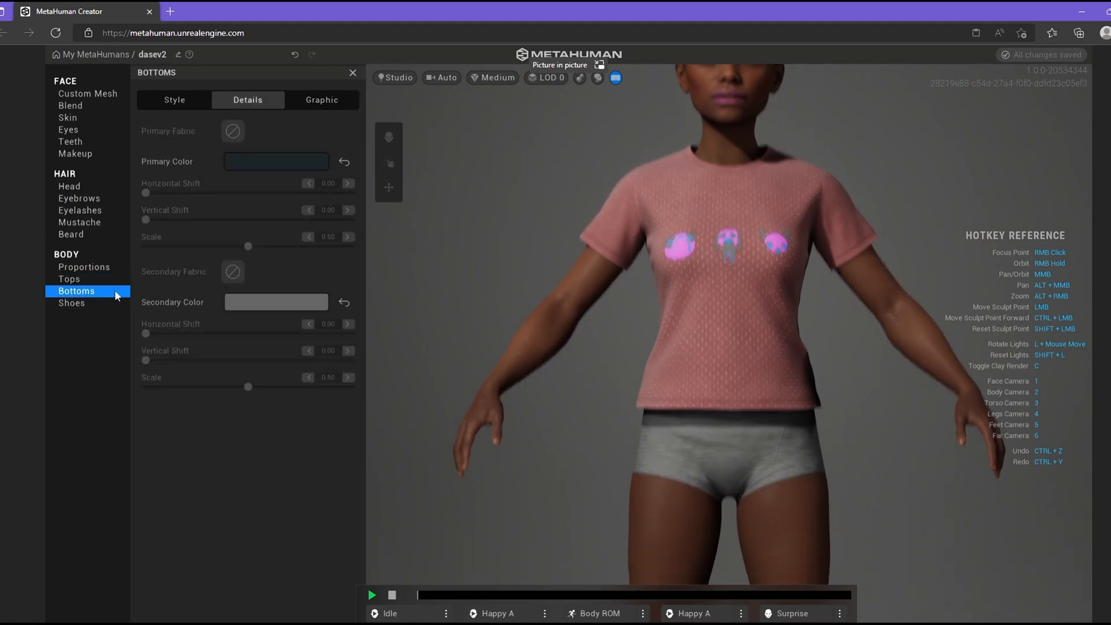
pyautogui.click(189, 100)
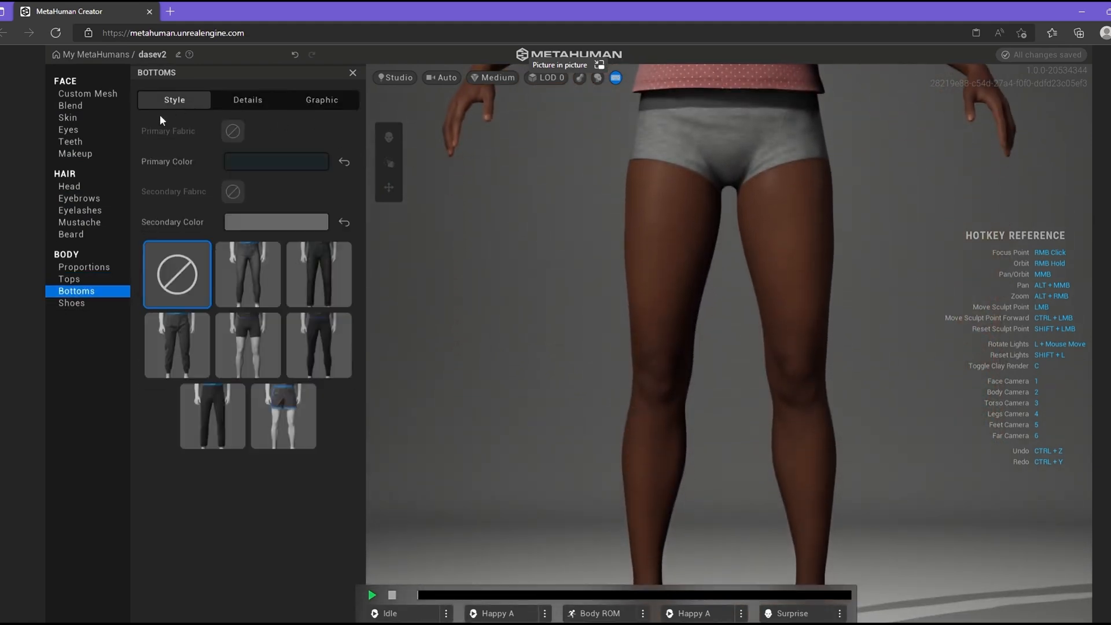
pyautogui.click(316, 359)
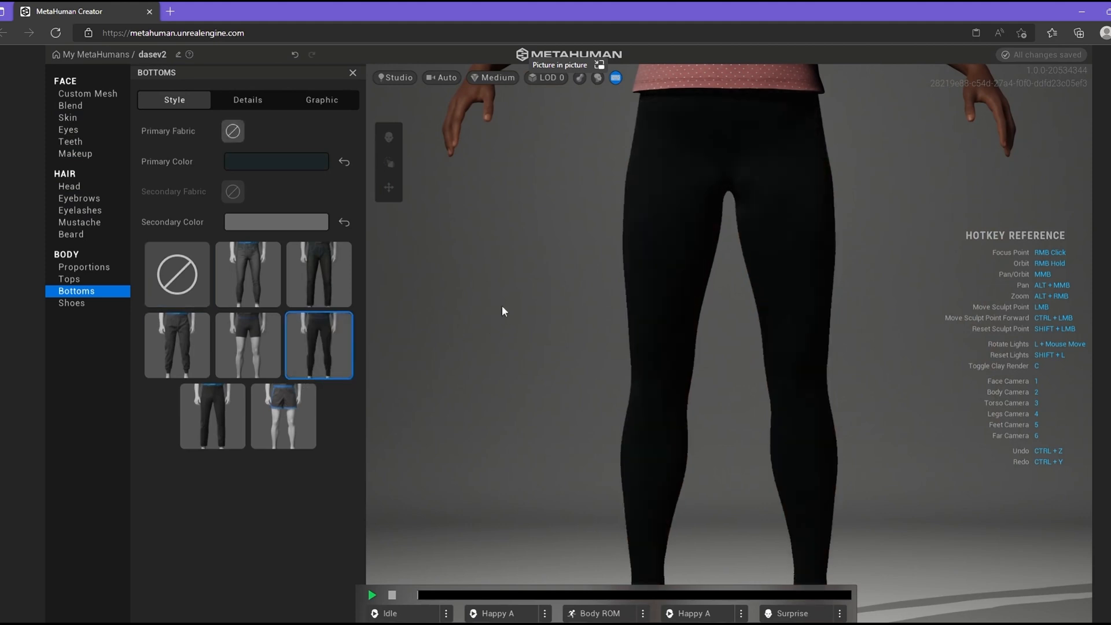
pyautogui.scroll(-5, 501, 312)
pyautogui.scroll(5, 501, 312)
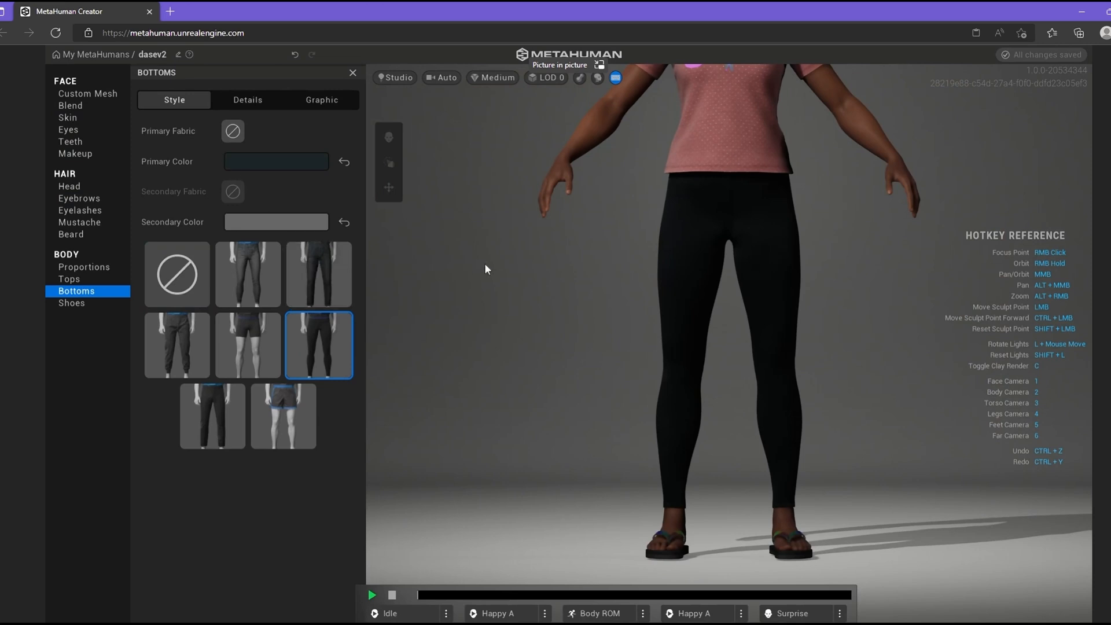
pyautogui.scroll(-5, 405, 230)
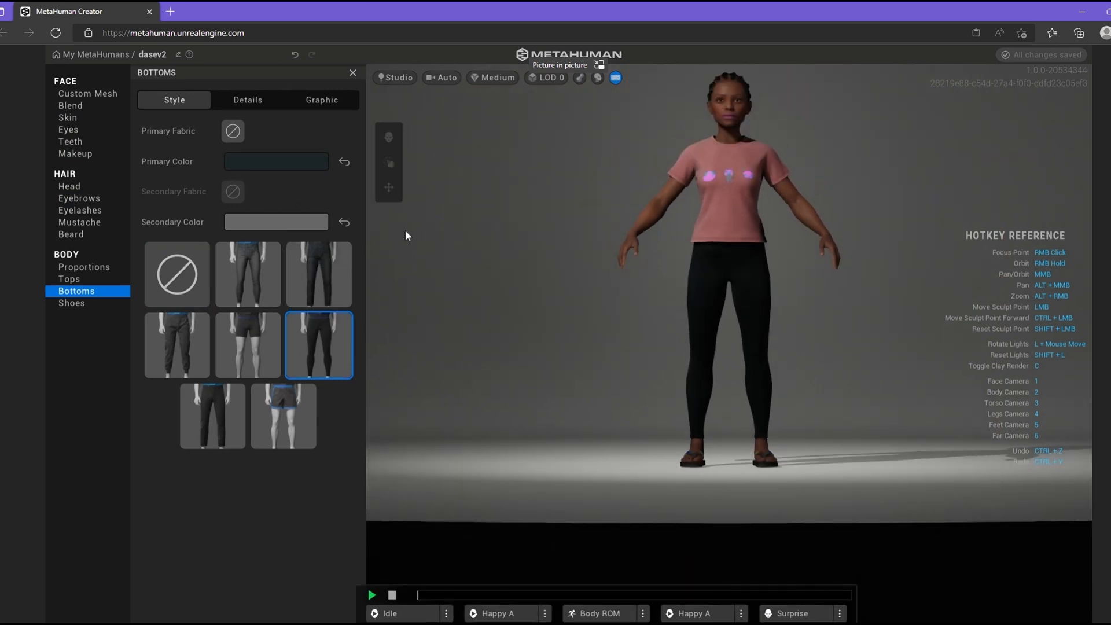
# Try several neutral preset colors on the leggings, and settle on the dark dusty red for the secondary color.
pyautogui.click(298, 225)
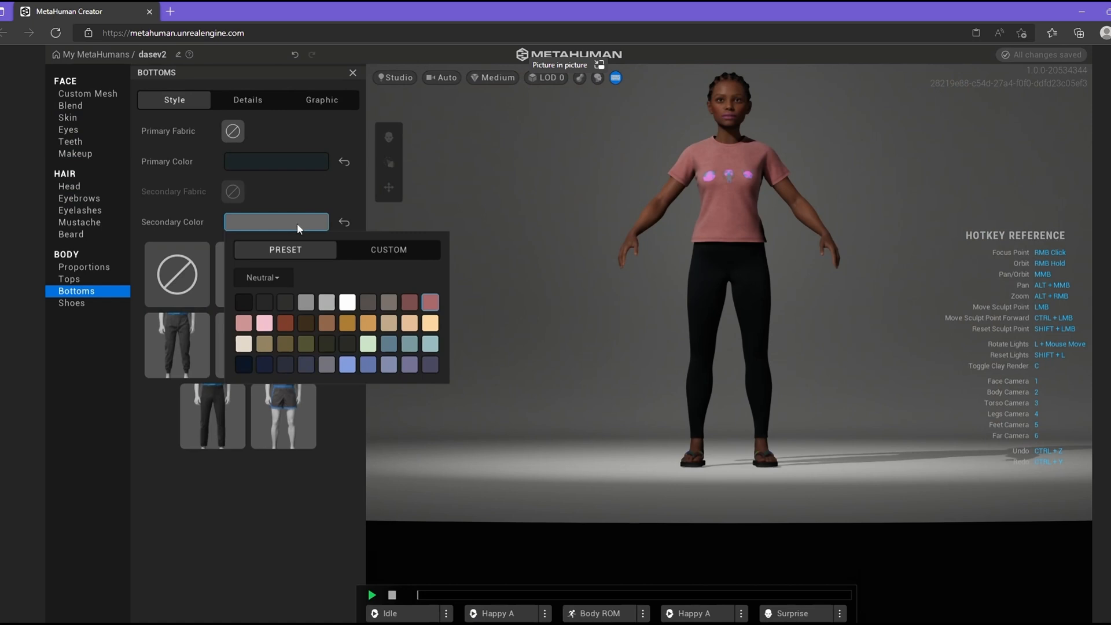
pyautogui.click(430, 304)
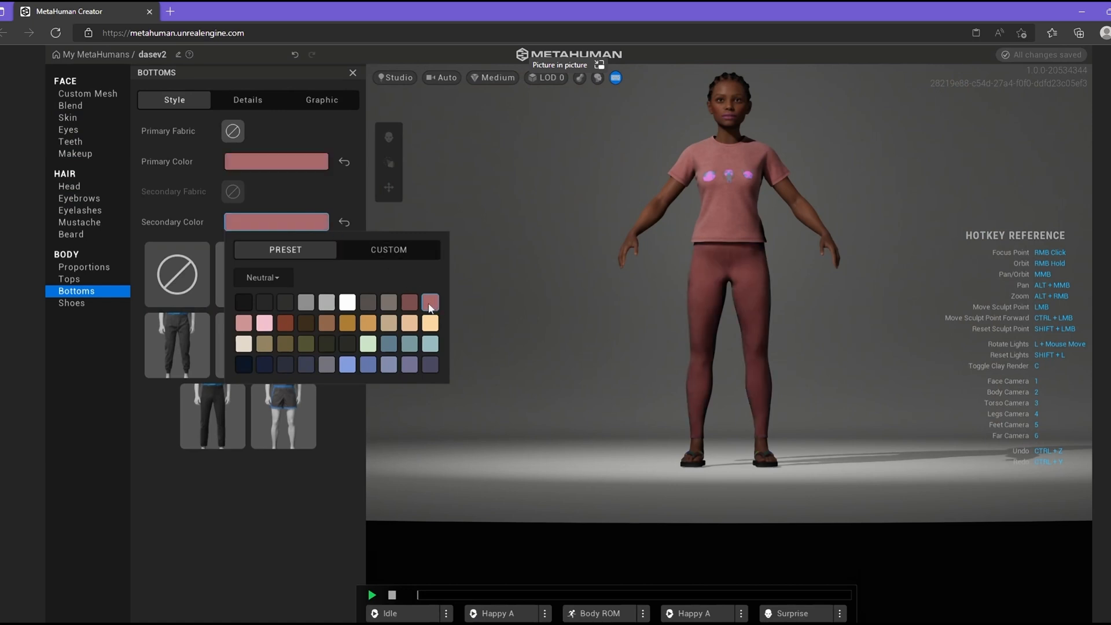
pyautogui.click(409, 302)
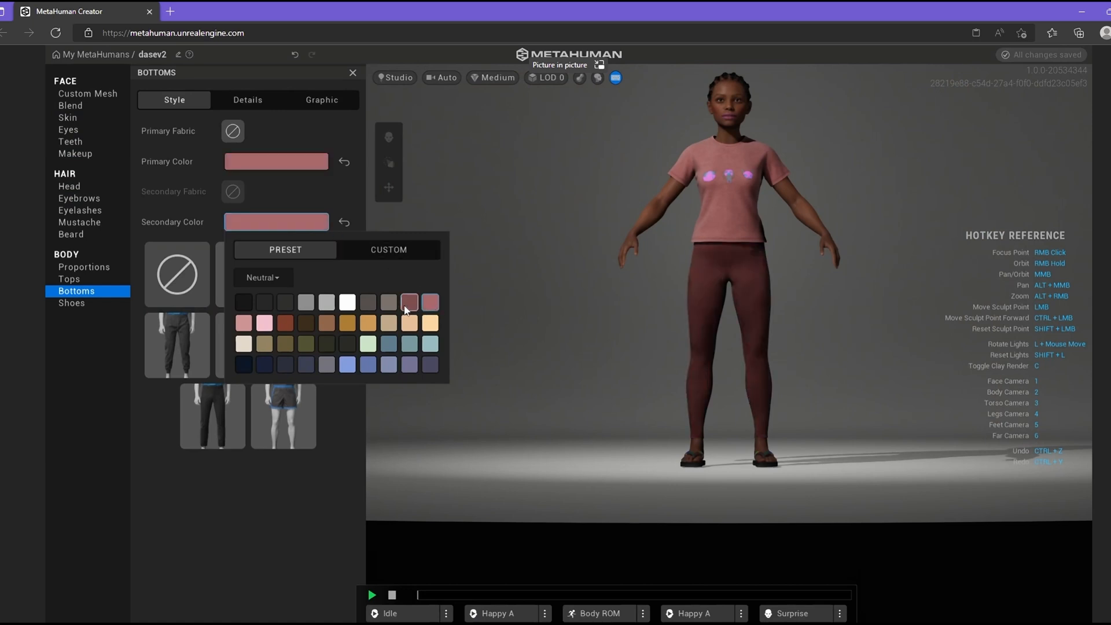
pyautogui.click(415, 322)
pyautogui.click(431, 324)
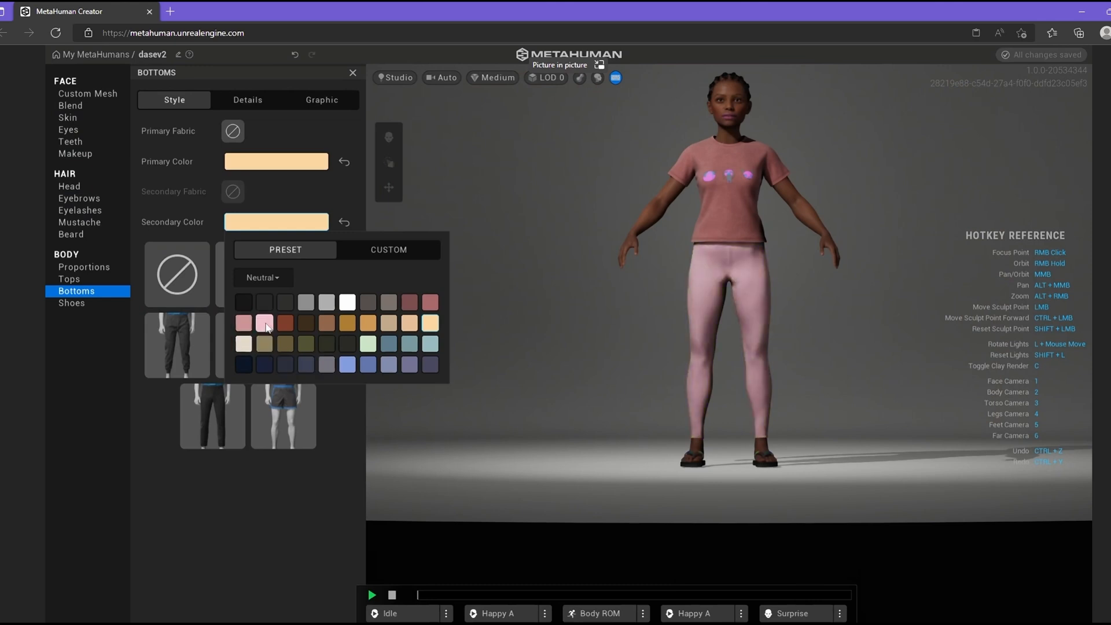
pyautogui.click(410, 307)
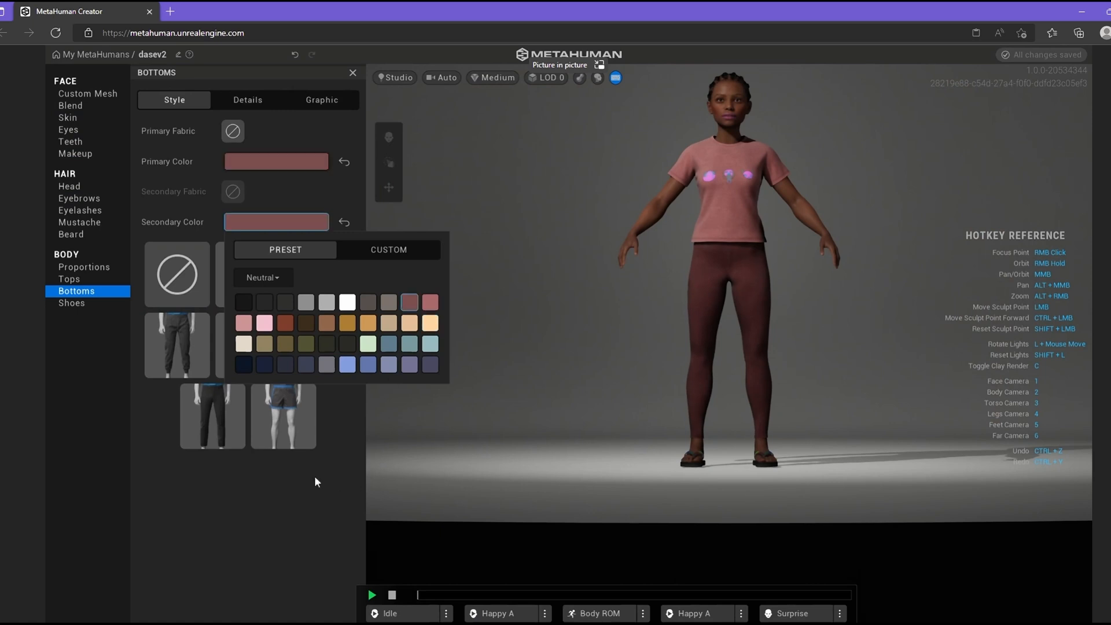
pyautogui.click(340, 485)
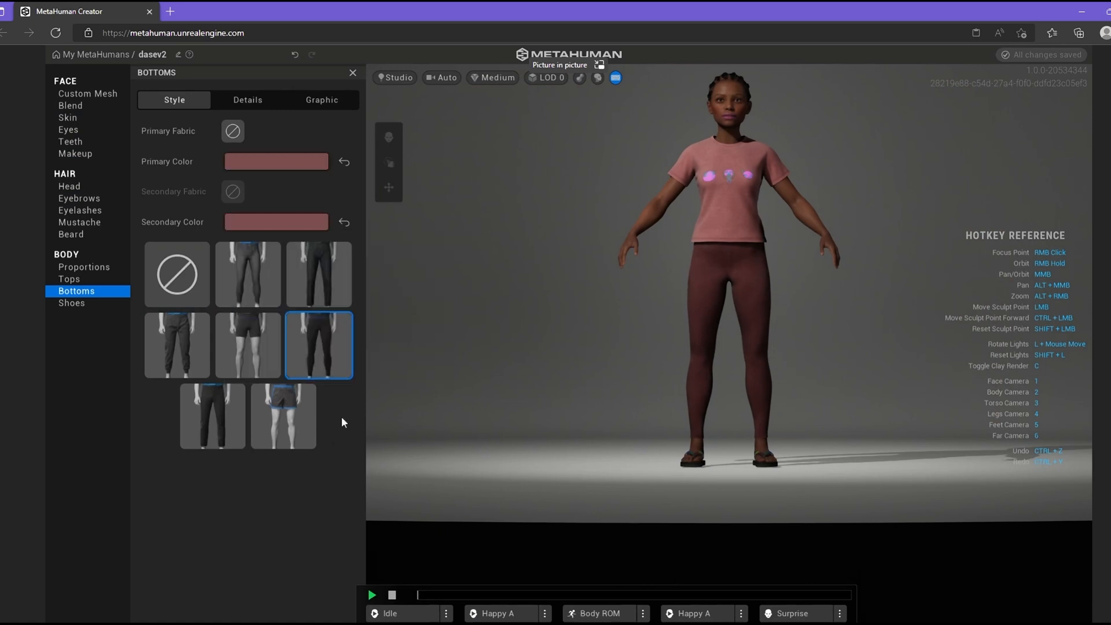
# Replace the flip-flops with the blue-thumbnail running shoes from the shoe styles.
pyautogui.click(85, 305)
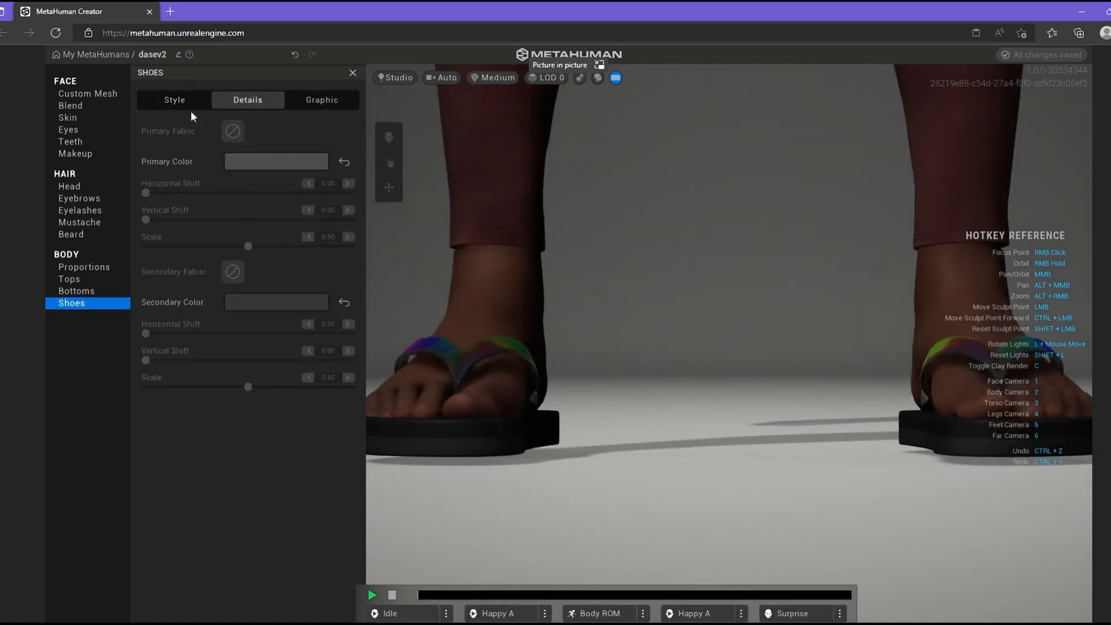
pyautogui.click(188, 109)
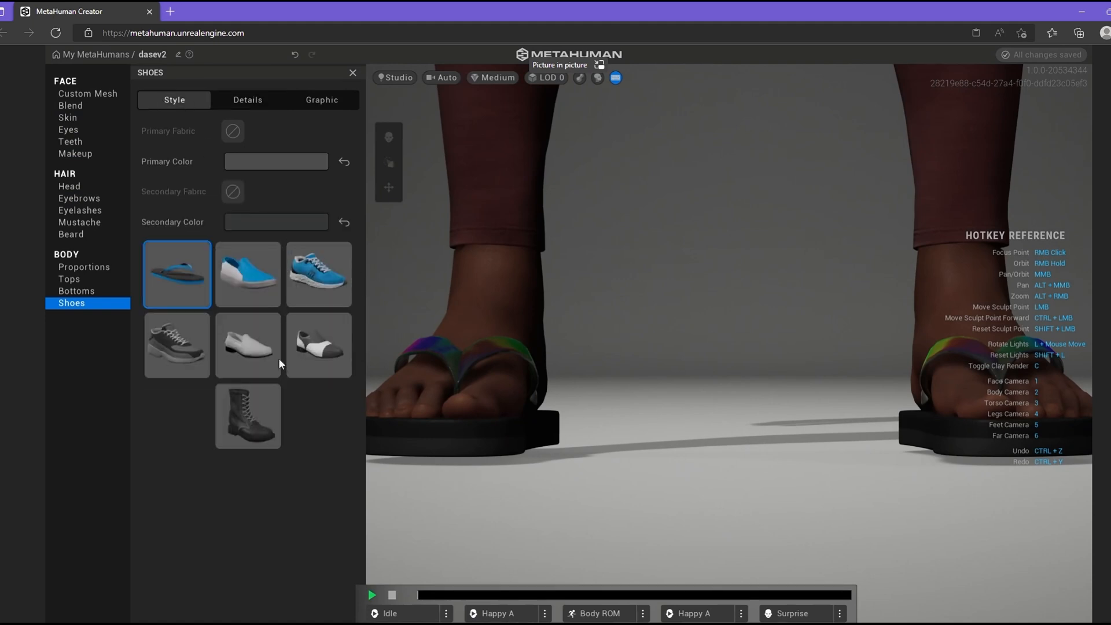
pyautogui.click(311, 282)
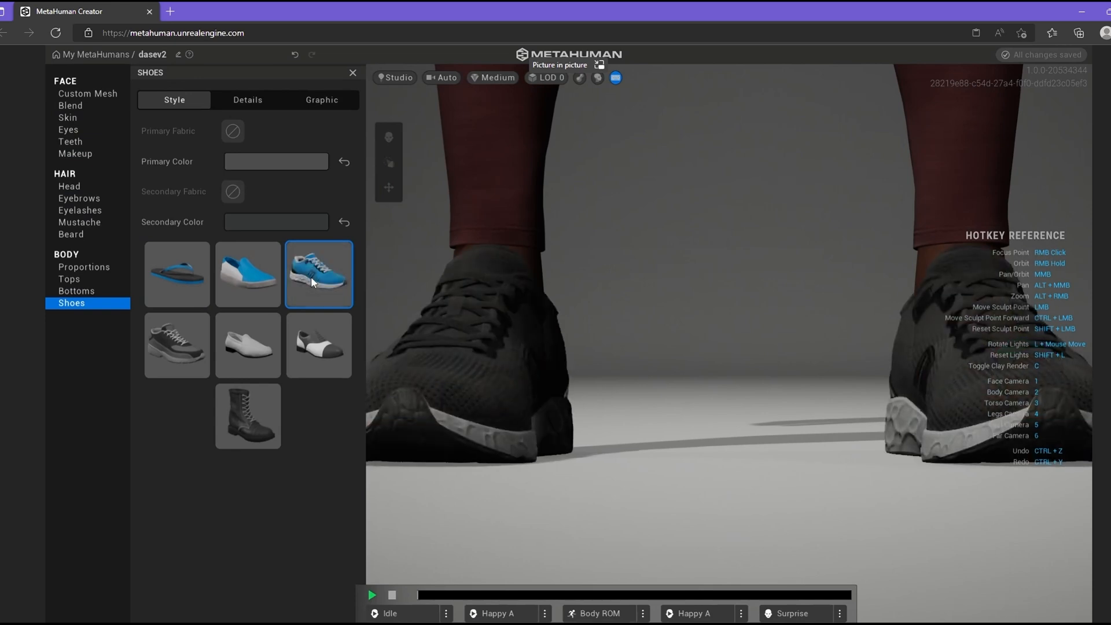
# Set both the primary and secondary colors of the running shoes to the dusty rose neutral preset.
pyautogui.click(278, 162)
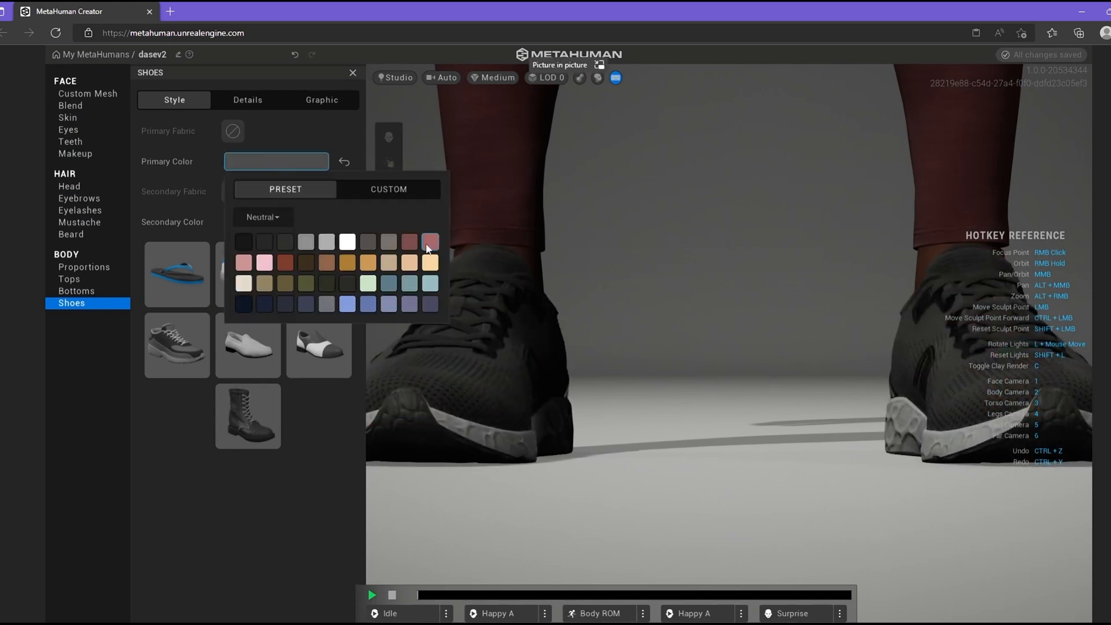
pyautogui.click(429, 243)
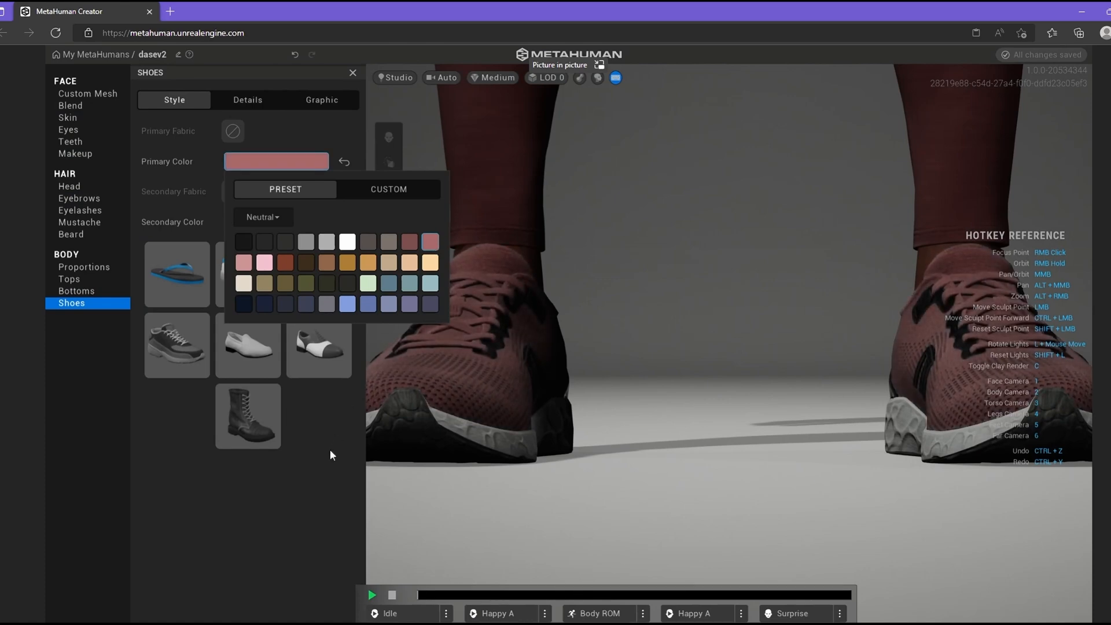
pyautogui.click(194, 208)
pyautogui.click(271, 225)
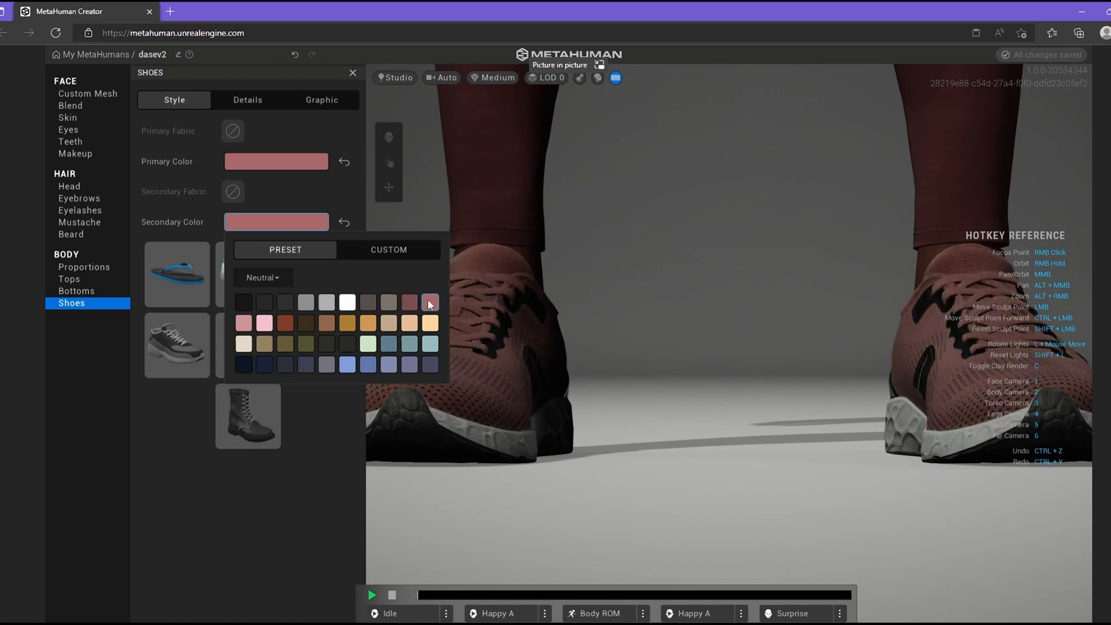
pyautogui.click(297, 188)
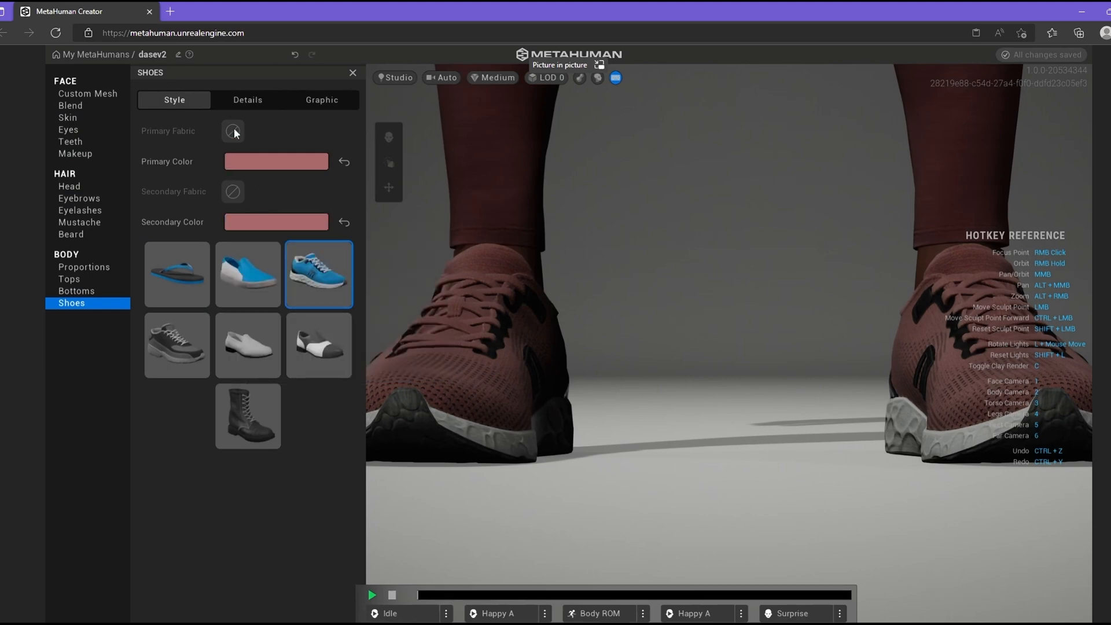
pyautogui.click(267, 223)
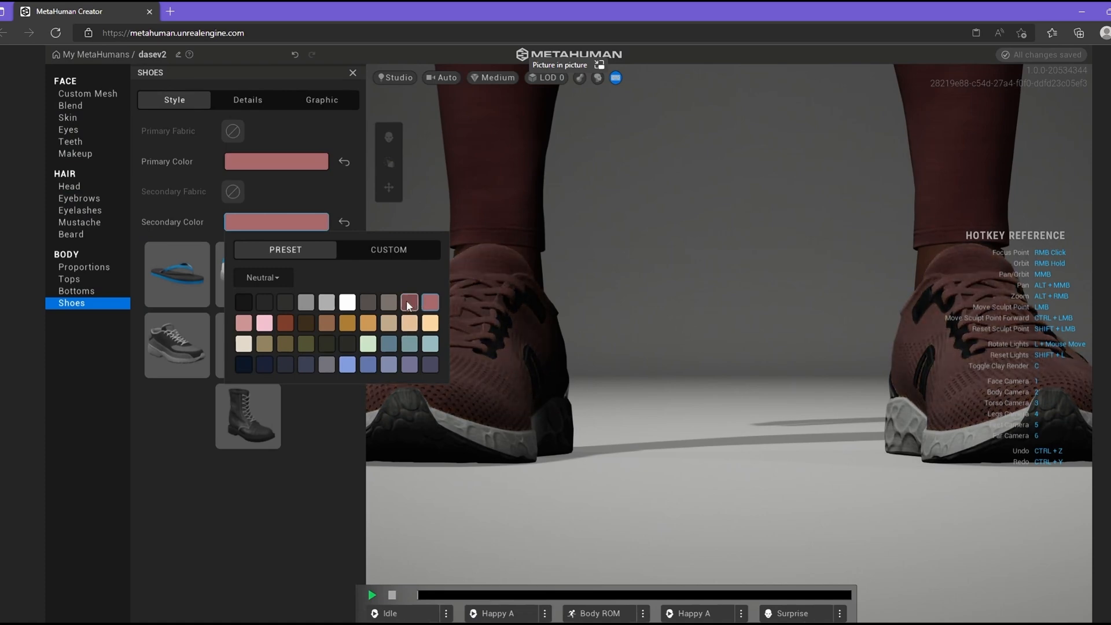
pyautogui.click(316, 467)
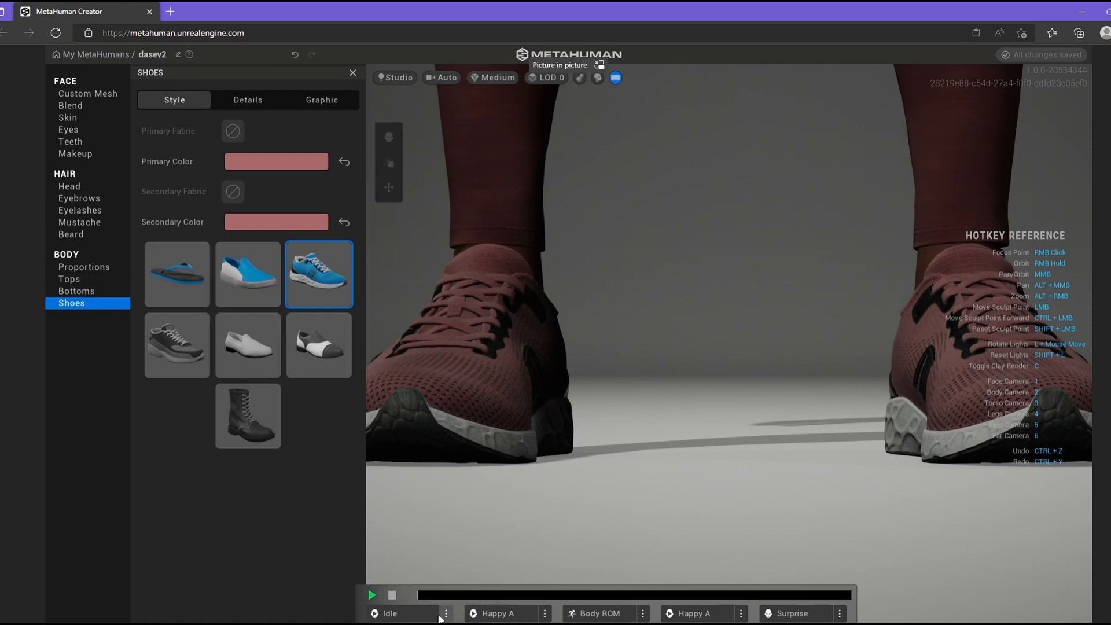
# Assign the Happy A expression loop to the first animation slot in place of Idle.
pyautogui.click(447, 614)
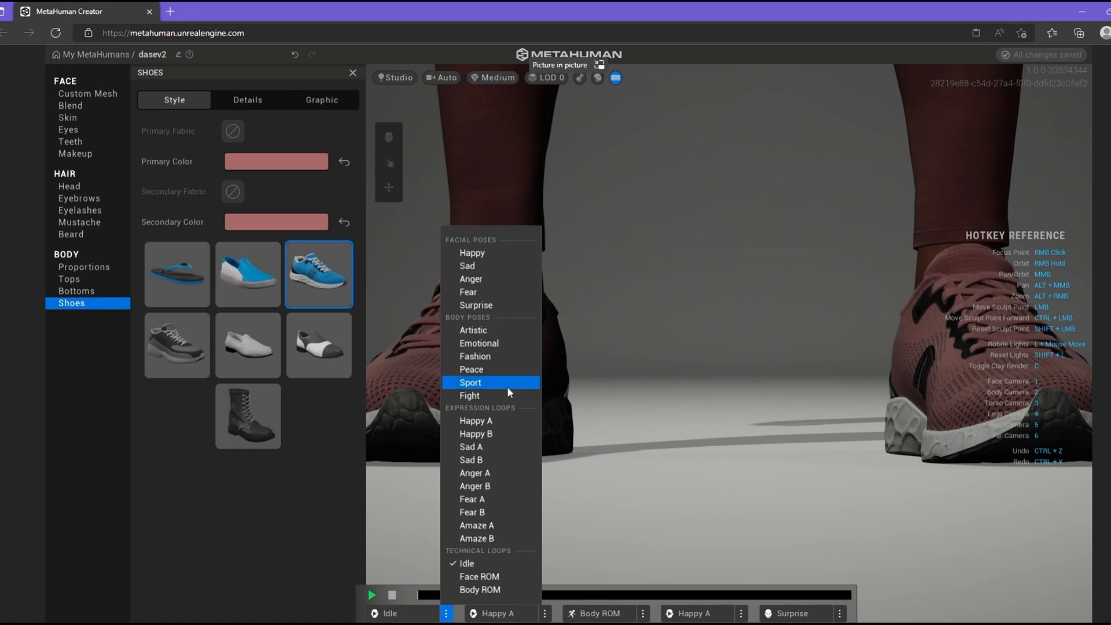
pyautogui.click(501, 421)
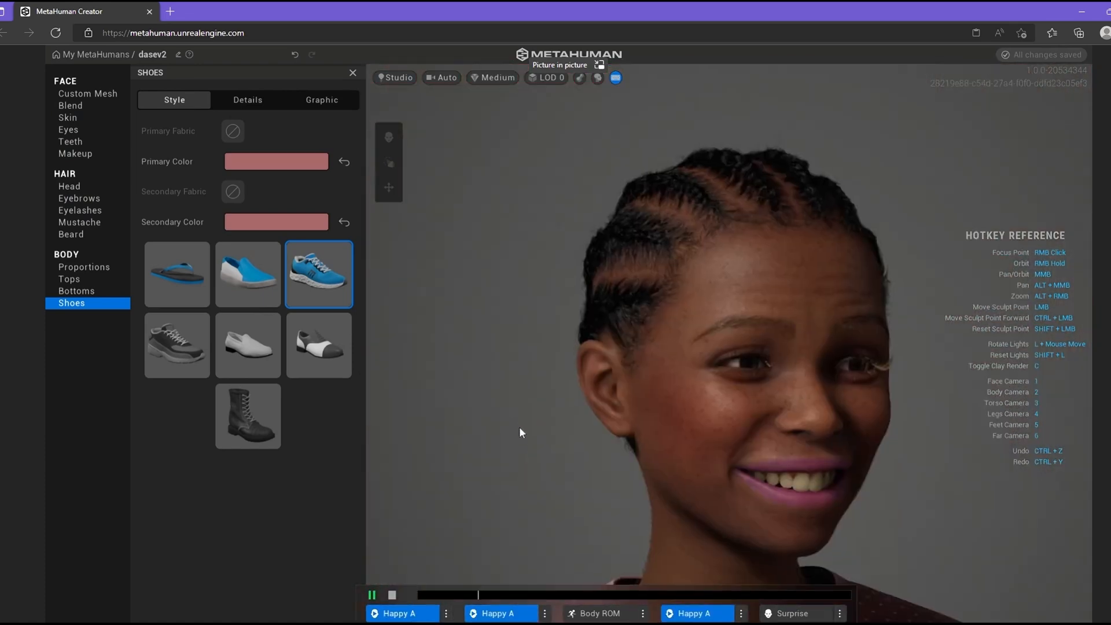
# Preview the character under lighting presets including Indoor, Outdoor, Fireside, Moonlight, Tungsten and Portrait.
pyautogui.click(399, 79)
pyautogui.click(452, 127)
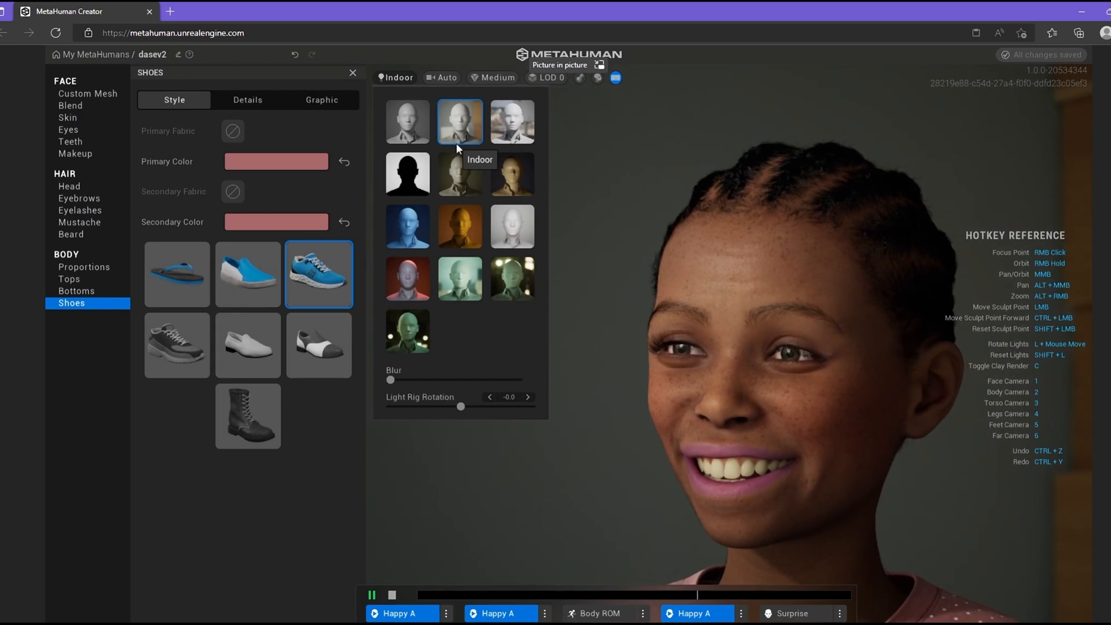
pyautogui.click(517, 133)
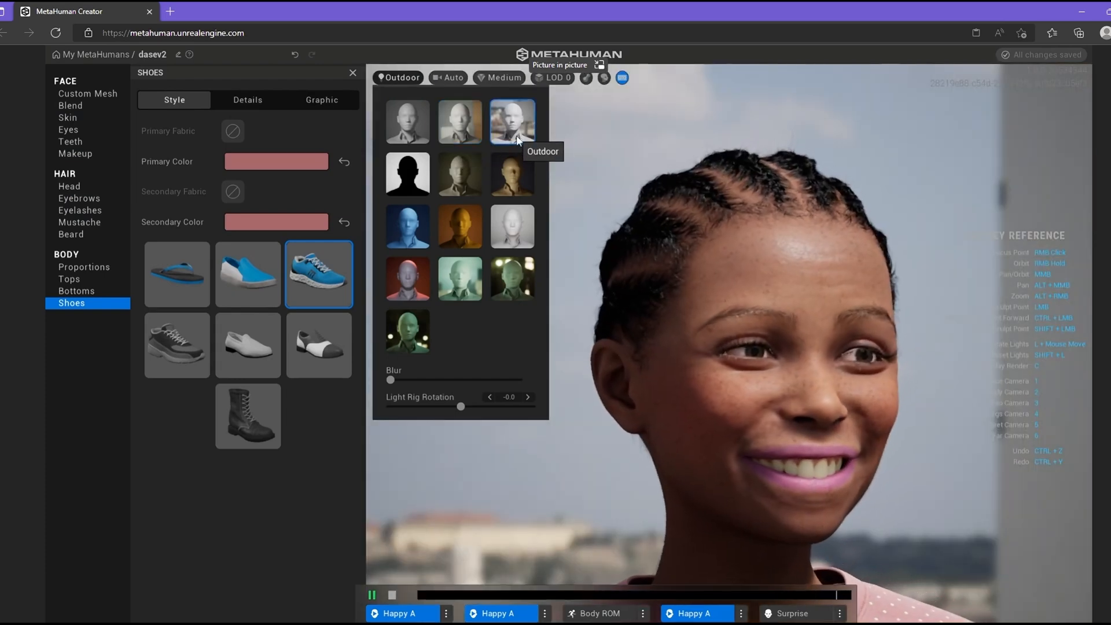
pyautogui.click(407, 172)
pyautogui.click(471, 177)
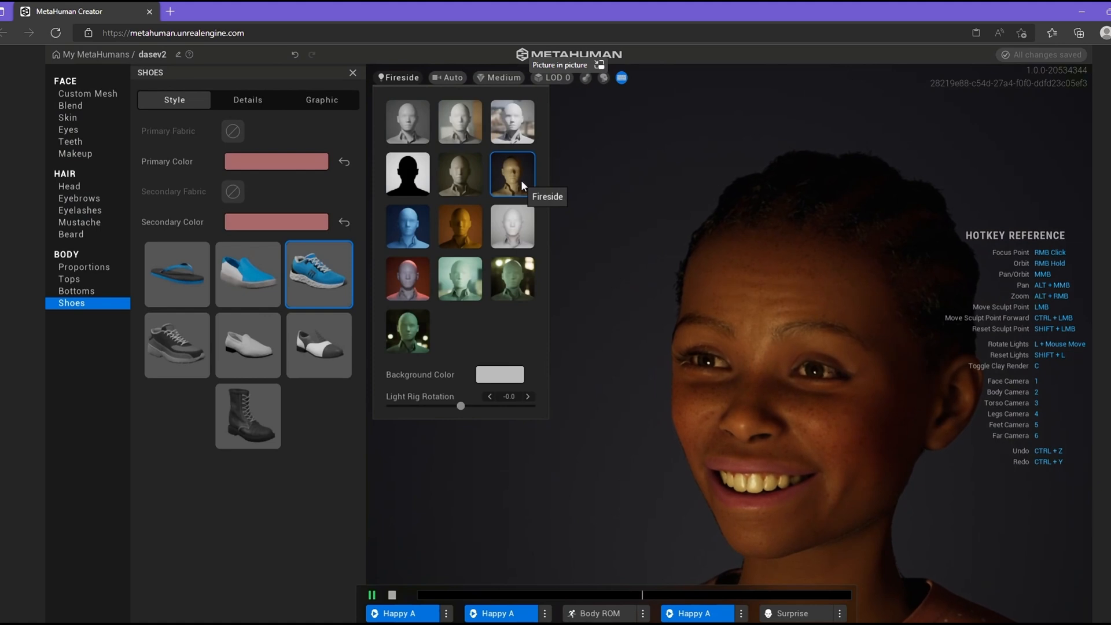
pyautogui.click(418, 236)
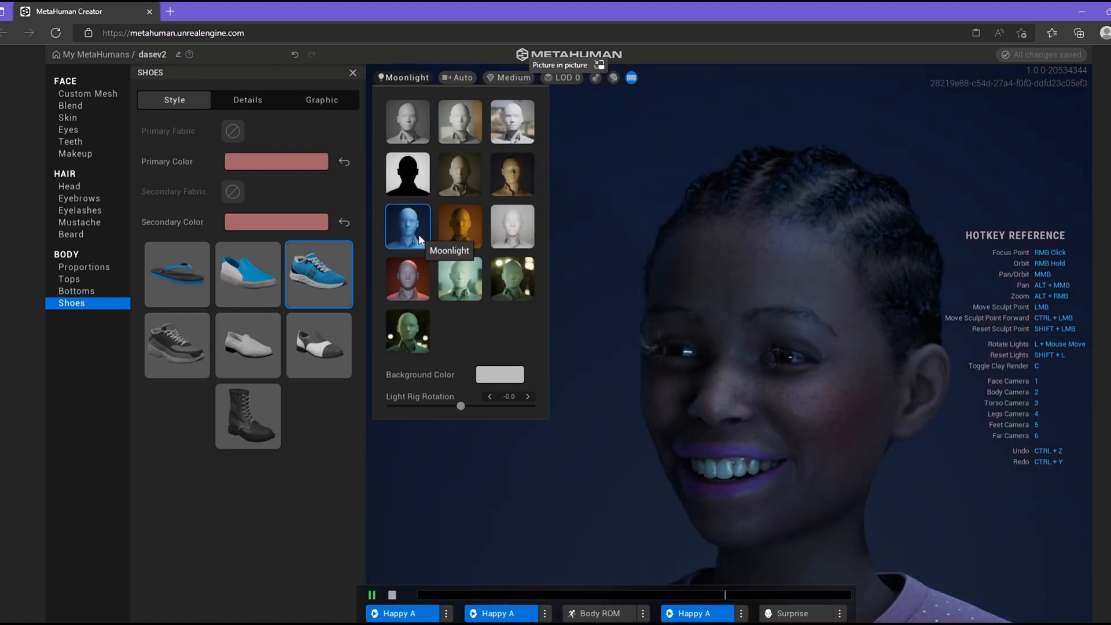
pyautogui.click(467, 238)
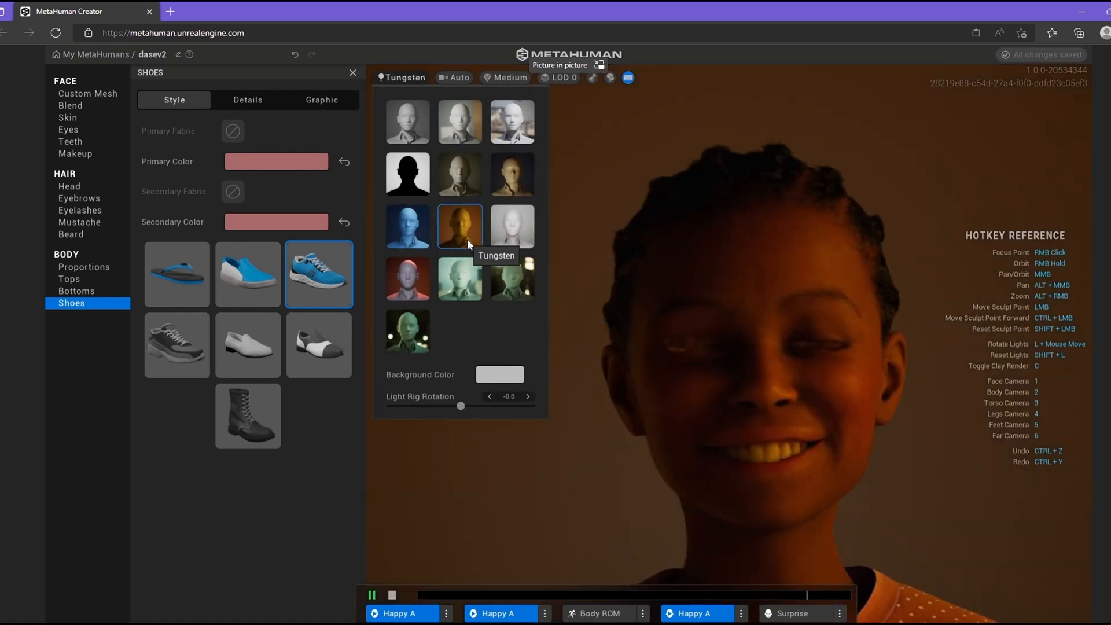
pyautogui.click(508, 237)
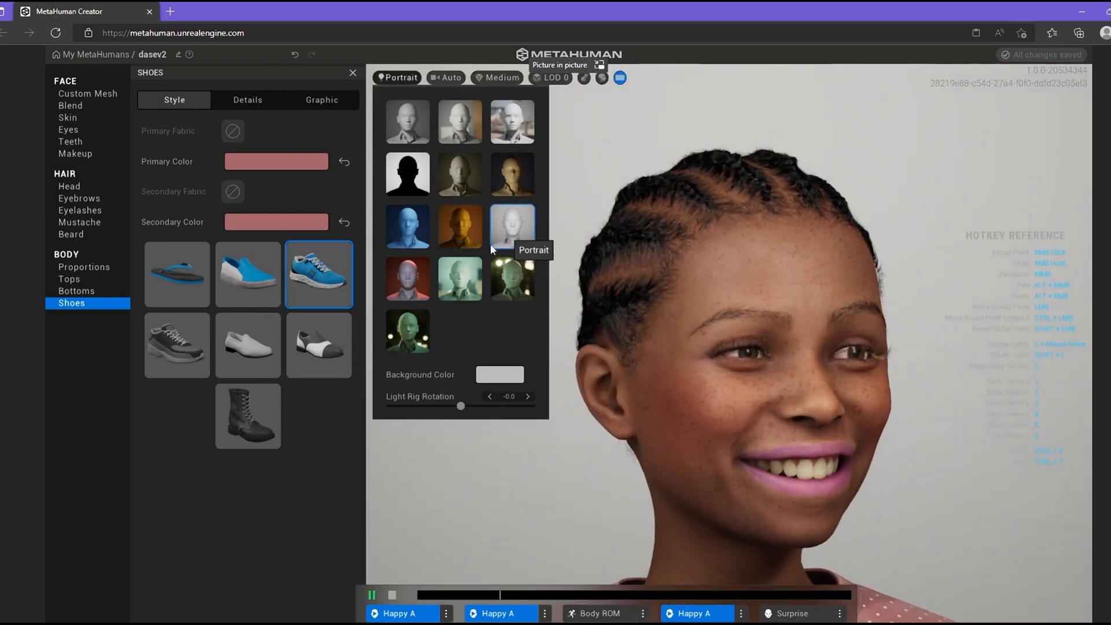
# Light the scene with the Red Lantern preset and set the light rig rotation to about 2.1.
pyautogui.click(425, 272)
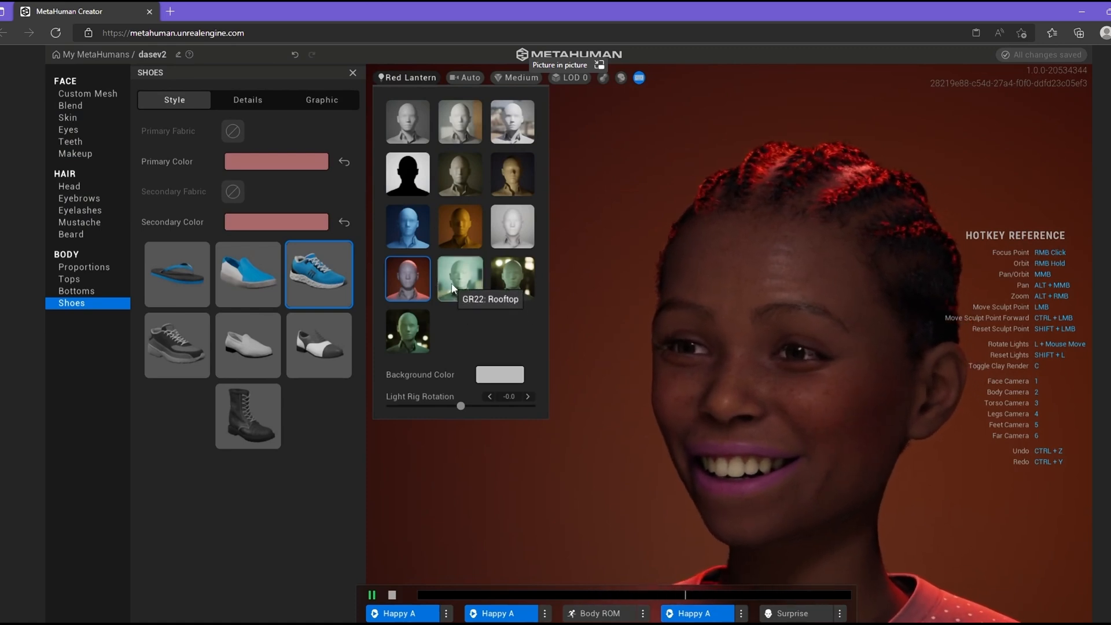
pyautogui.moveTo(457, 406)
pyautogui.mouseDown()
pyautogui.moveTo(488, 404)
pyautogui.moveTo(431, 398)
pyautogui.moveTo(463, 400)
pyautogui.mouseUp()
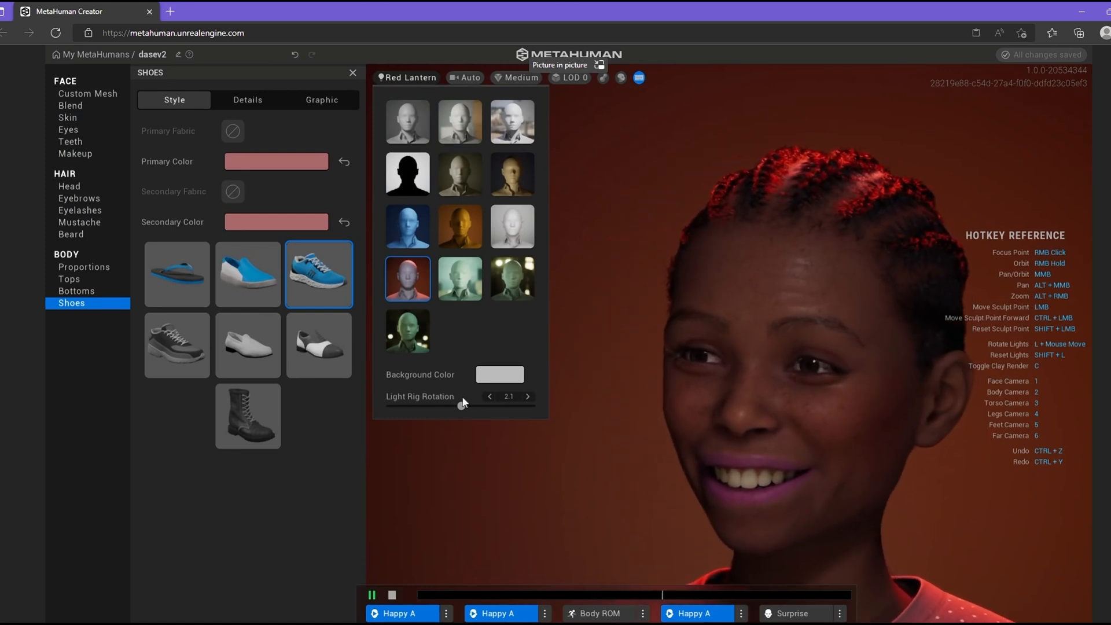
pyautogui.click(591, 170)
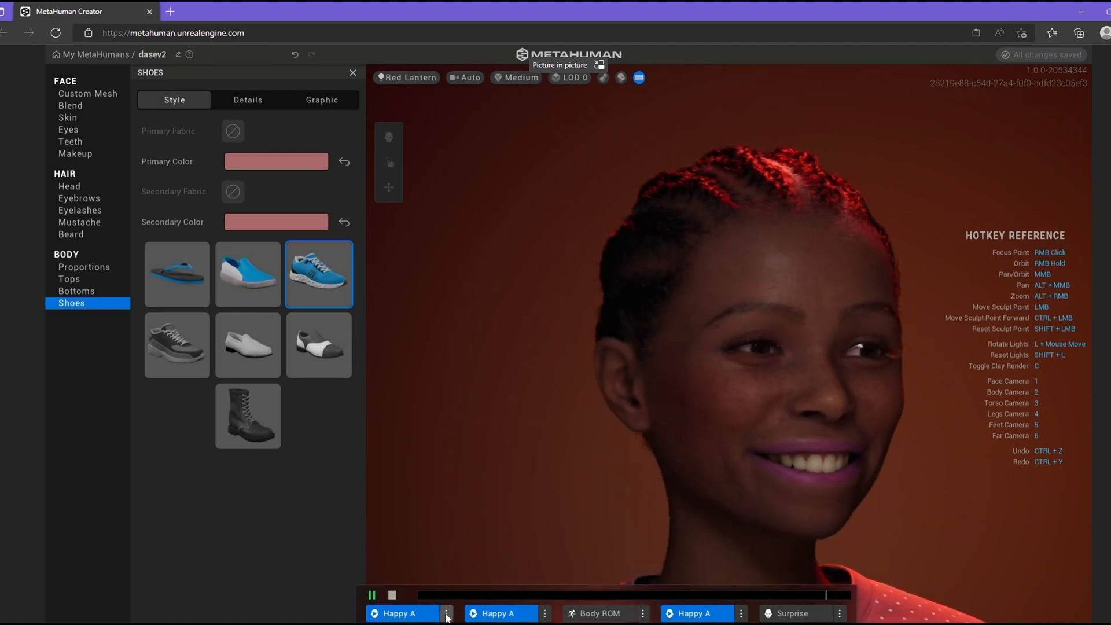
# Assign the Happy B expression loop to the second animation slot.
pyautogui.click(545, 614)
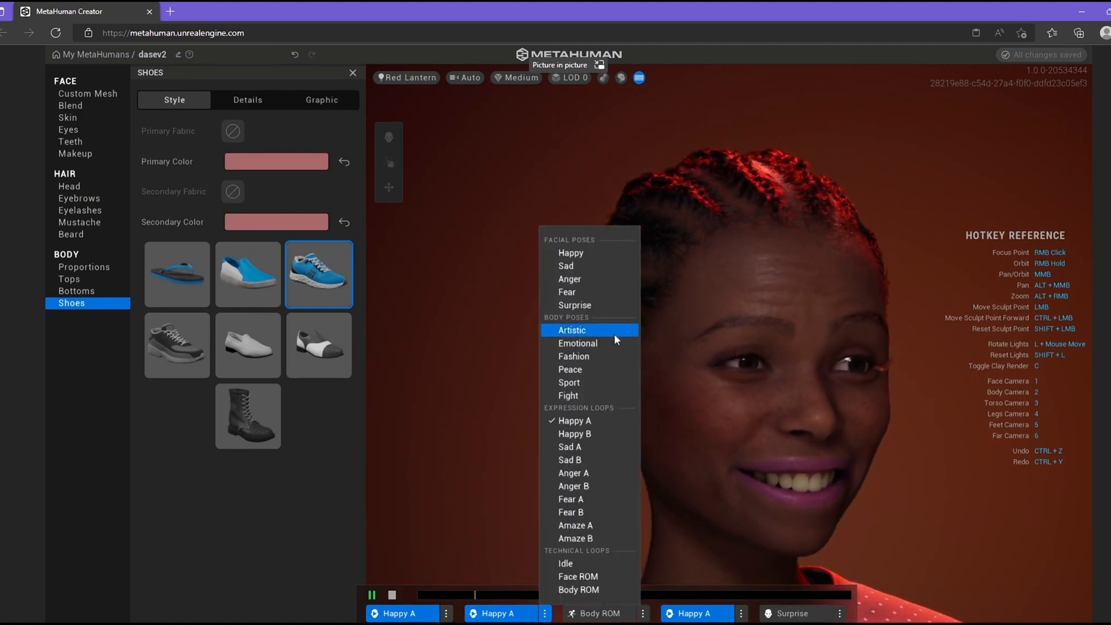
pyautogui.click(588, 434)
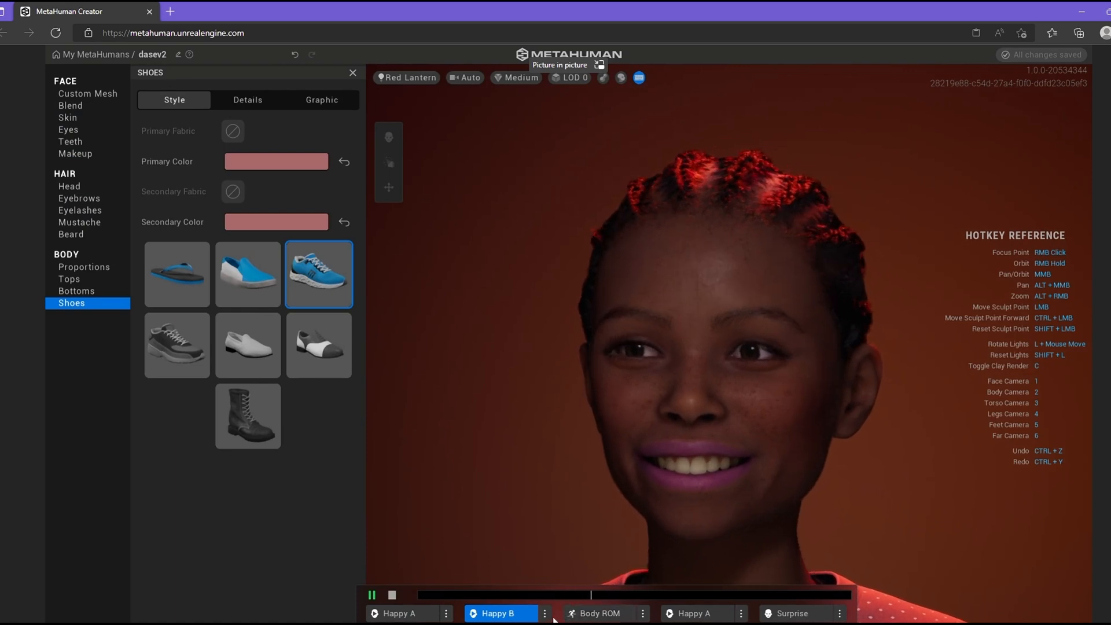
# Assign the Amaze A expression loop to the second animation slot and Happy A to the third slot.
pyautogui.click(545, 613)
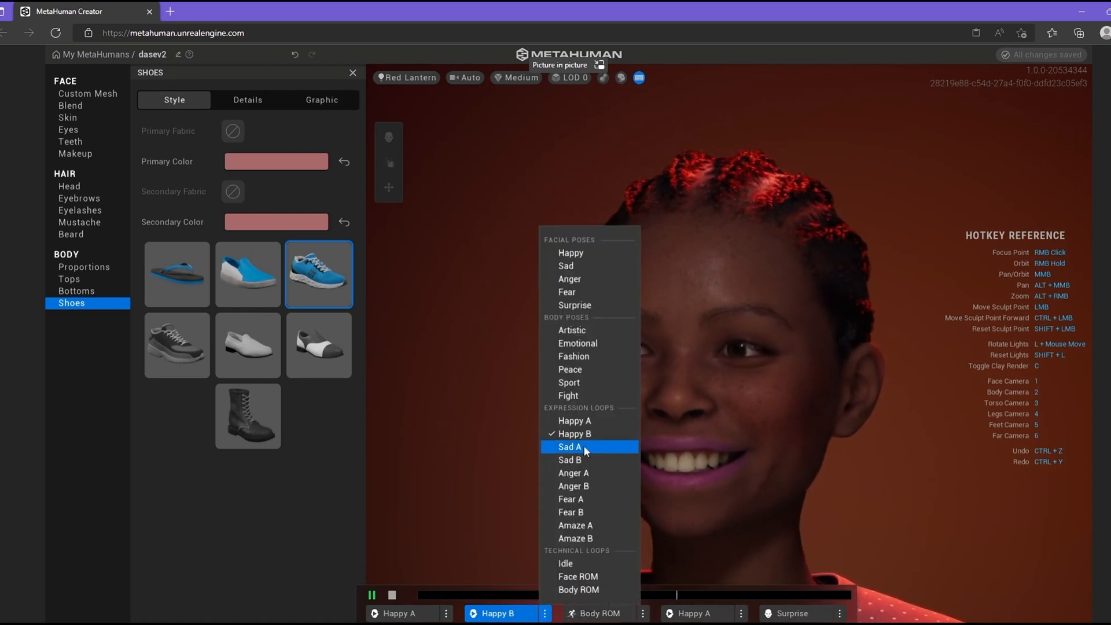
pyautogui.click(594, 524)
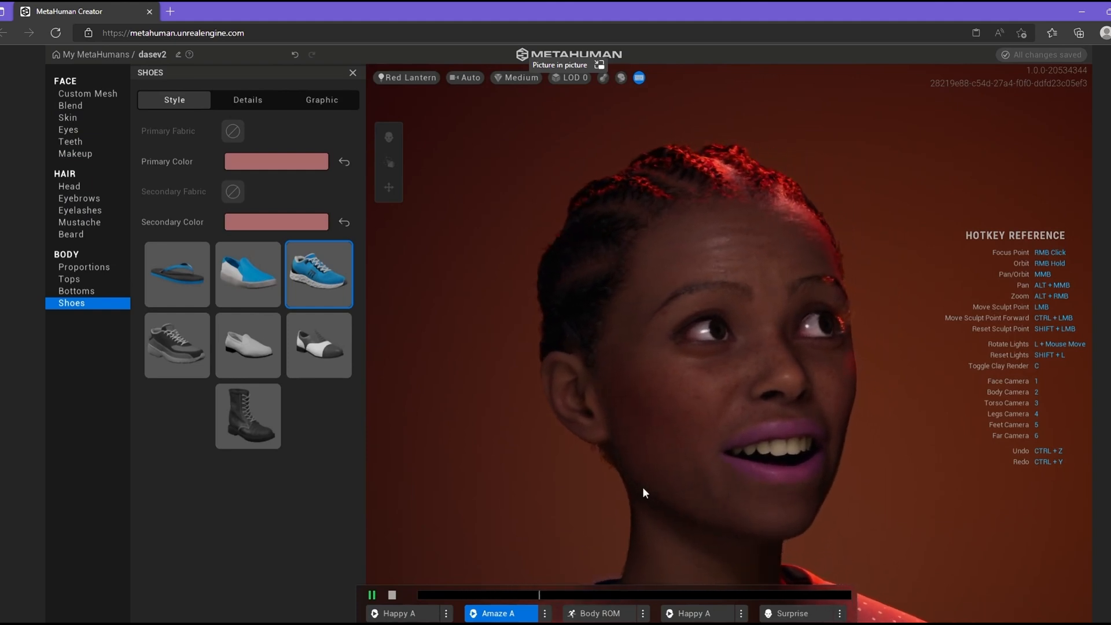
pyautogui.click(642, 614)
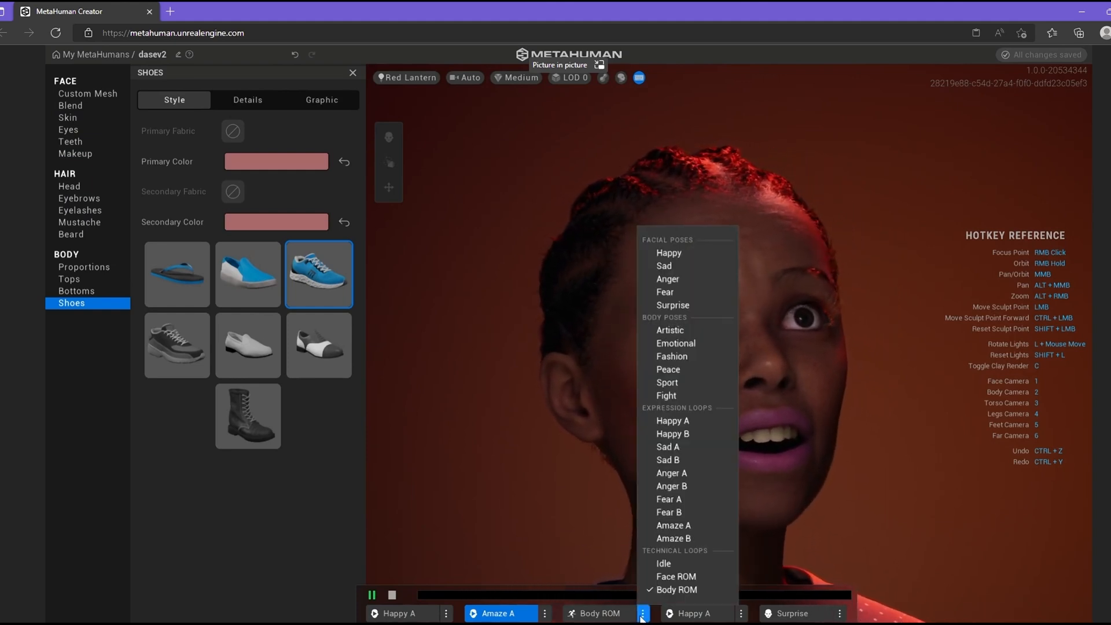
pyautogui.click(692, 422)
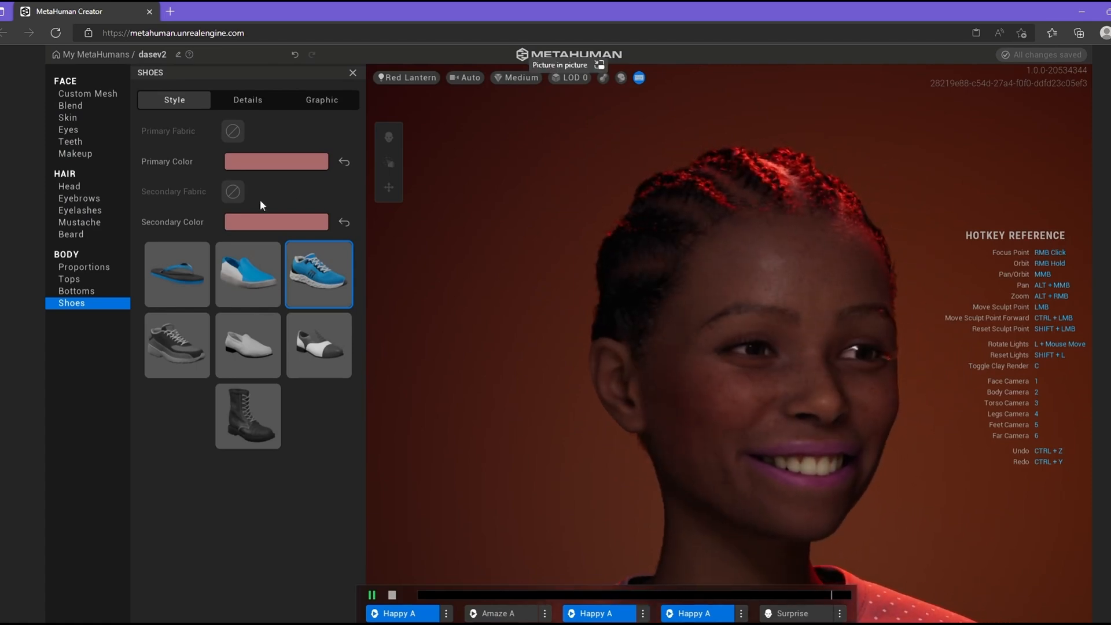
# Leave the character editor for My MetaHumans, switch to Quixel Bridge and download dasev2 at Highest Quality.
pyautogui.click(93, 54)
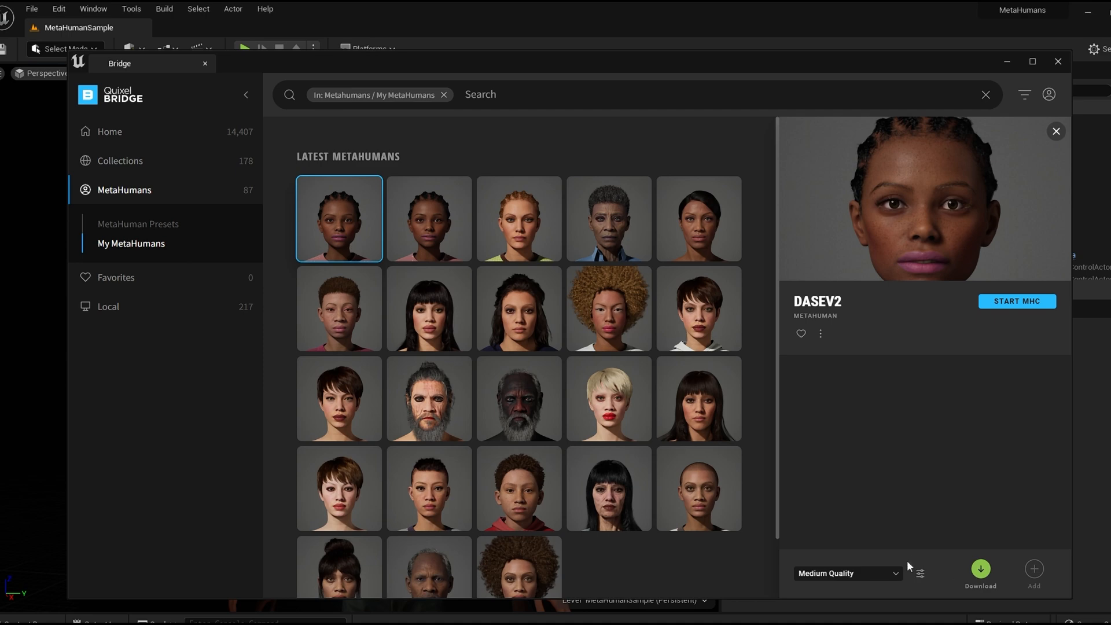
pyautogui.click(895, 573)
pyautogui.click(866, 549)
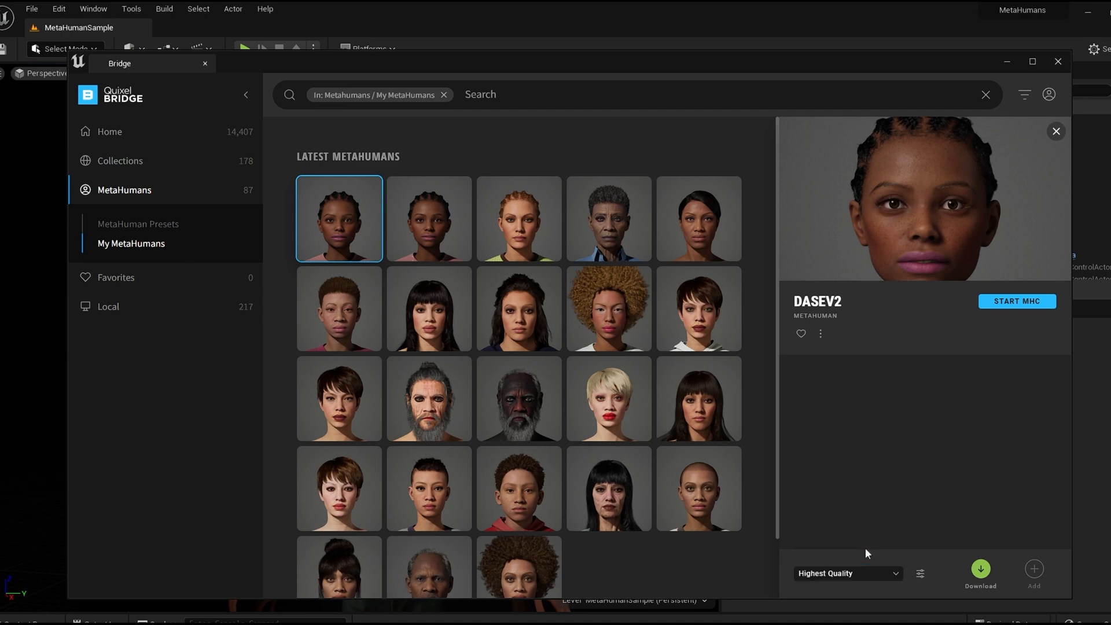
pyautogui.click(981, 568)
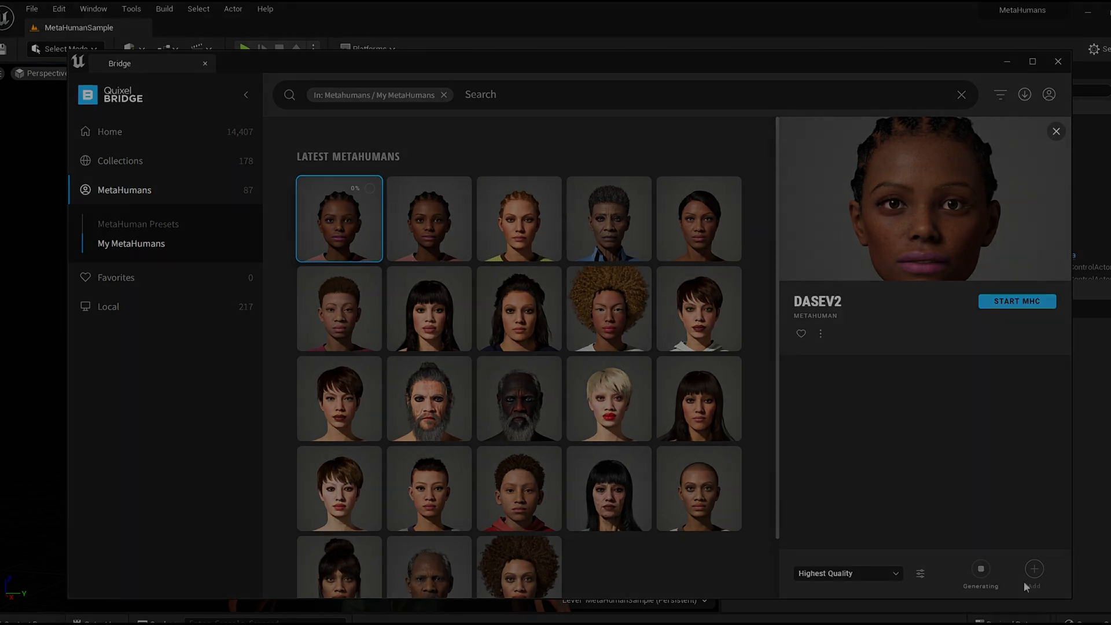
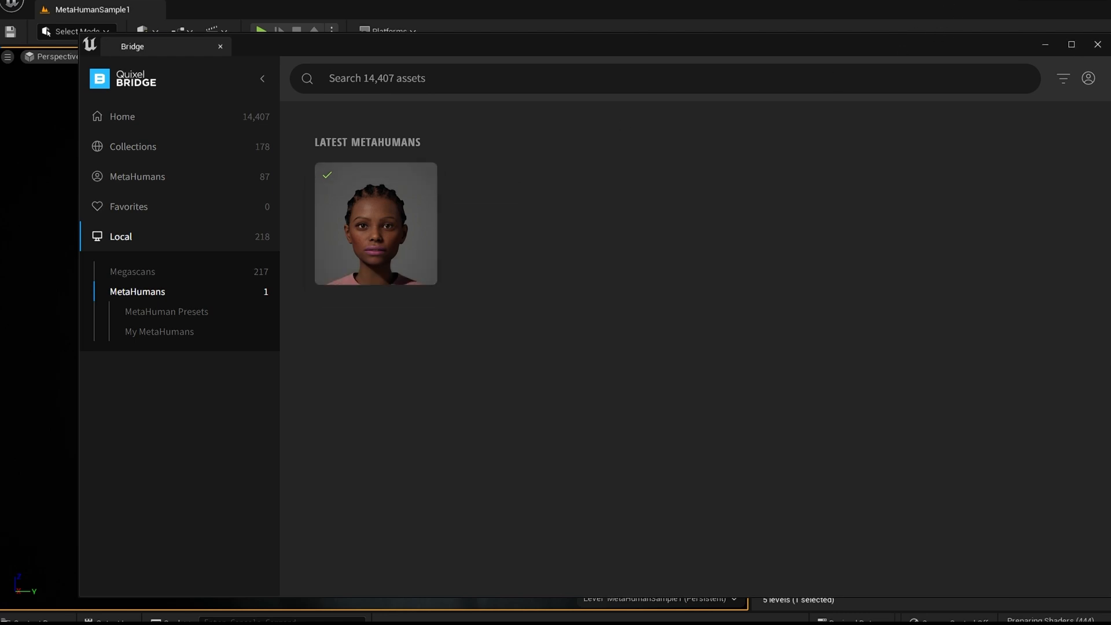
# Close Bridge and place the BP_dasev2 blueprint from the MetaHumans/dasev2 content folder into the level.
pyautogui.click(1097, 43)
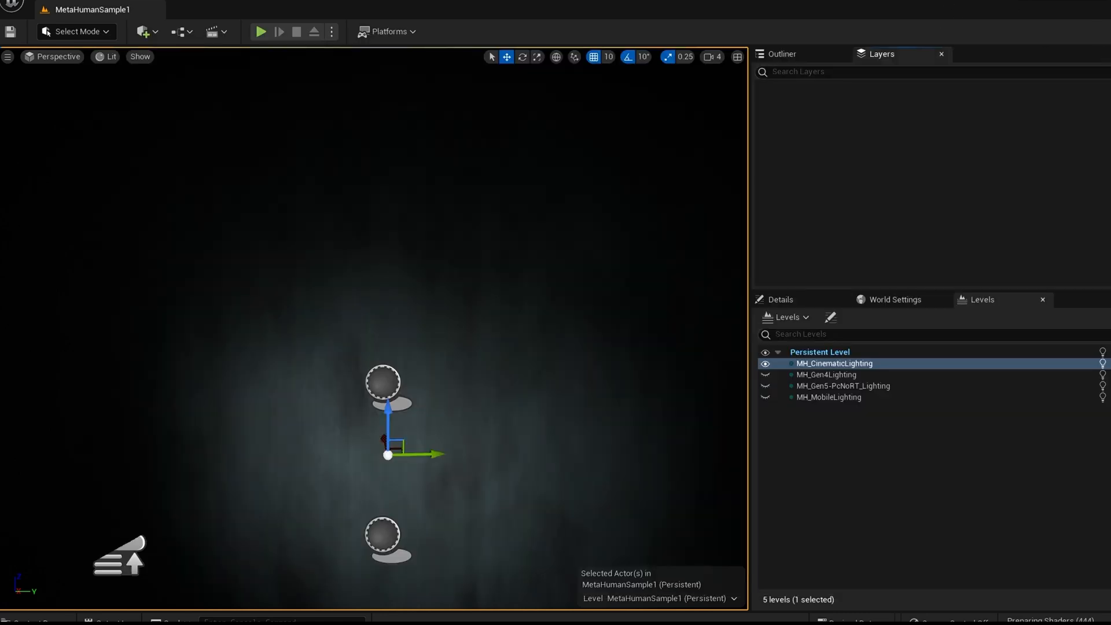
pyautogui.click(59, 615)
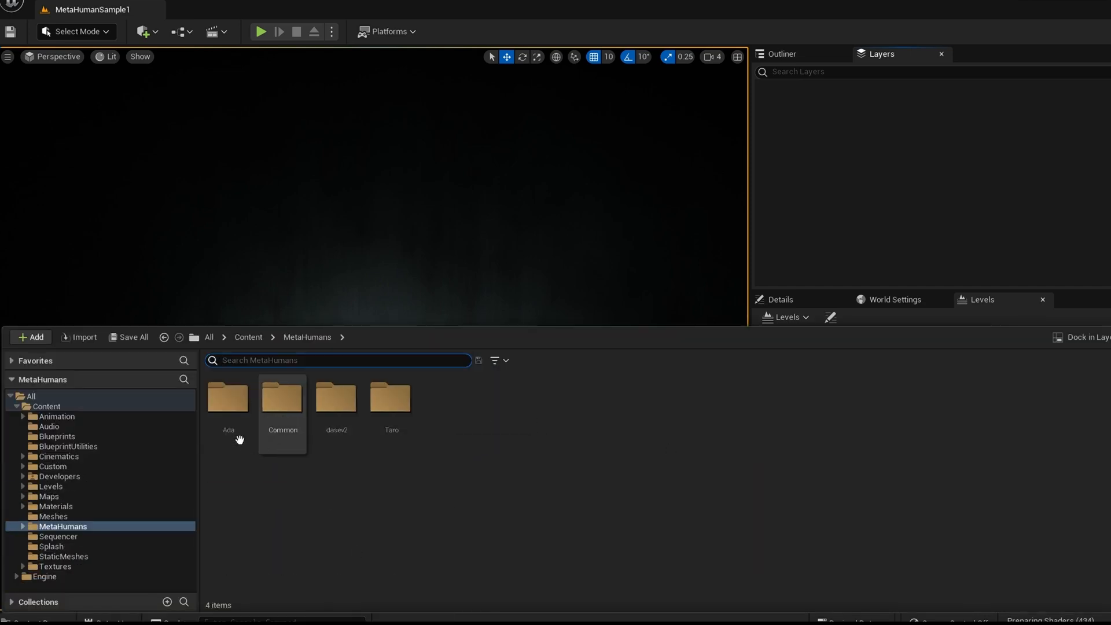
pyautogui.doubleClick(336, 426)
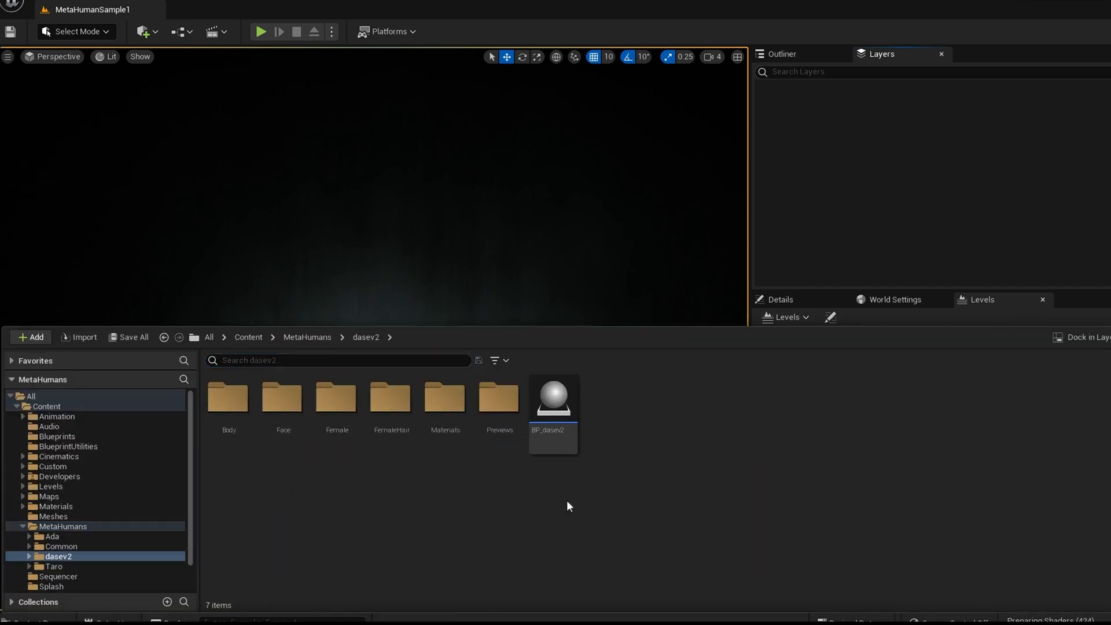
pyautogui.moveTo(554, 402); pyautogui.dragTo(397, 284)
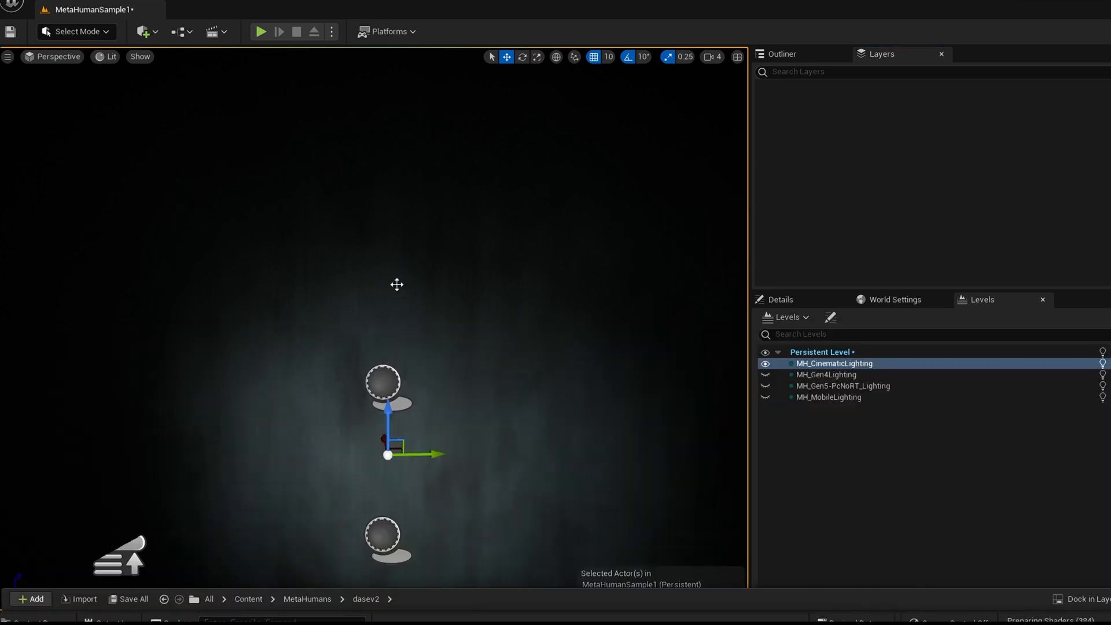
# Select the whole BP_dasev2 actor and reset its location to 0, 0, 0.
pyautogui.click(790, 300)
pyautogui.scroll(10, 1074, 430)
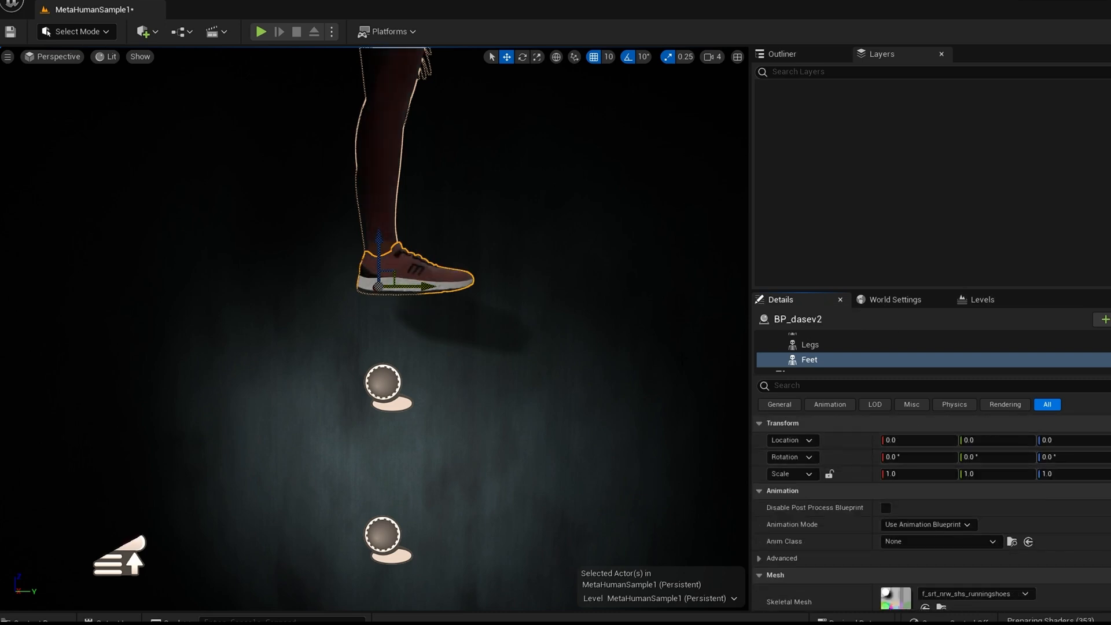
pyautogui.click(782, 54)
pyautogui.click(847, 256)
pyautogui.click(843, 245)
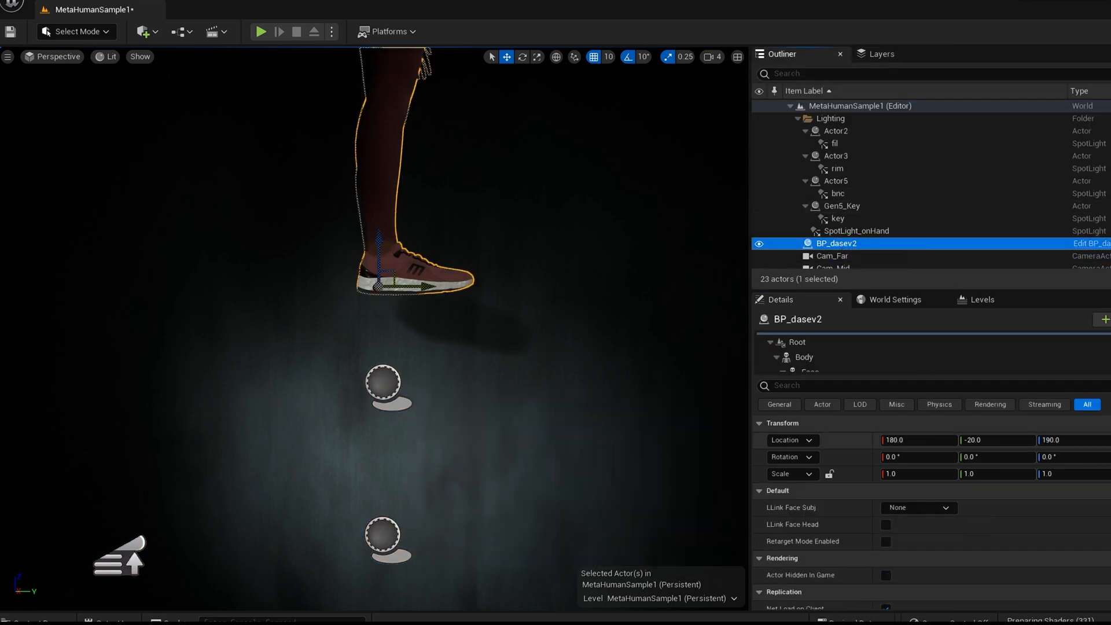
pyautogui.click(1082, 441)
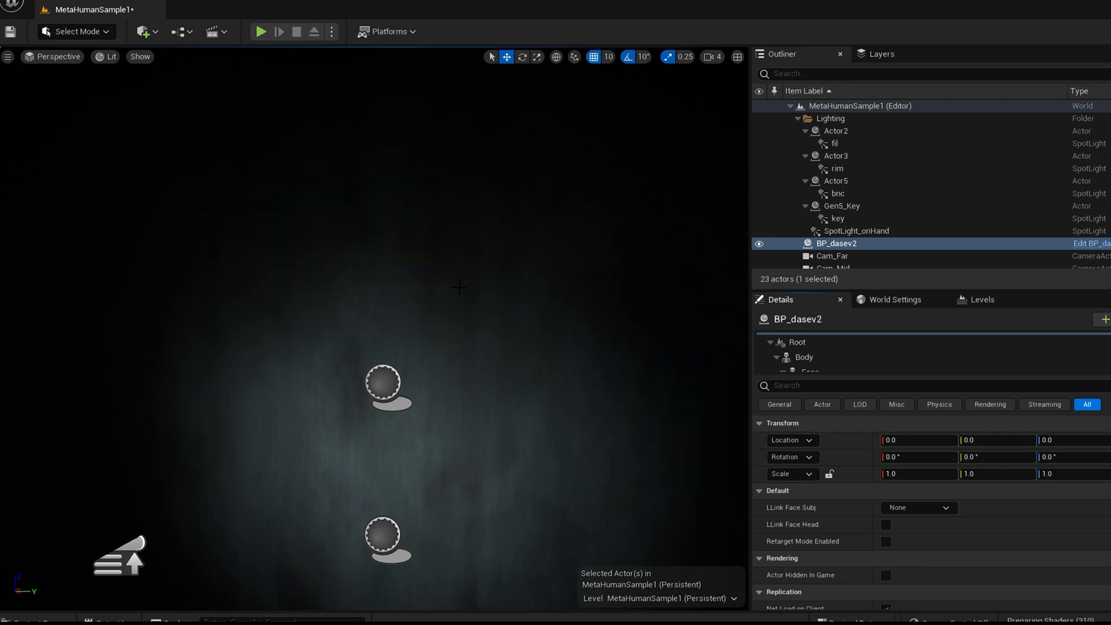
# Move BP_dasev2 to X 130, Y 0, Z 50 and set its Z rotation to 90°.
pyautogui.press('f')
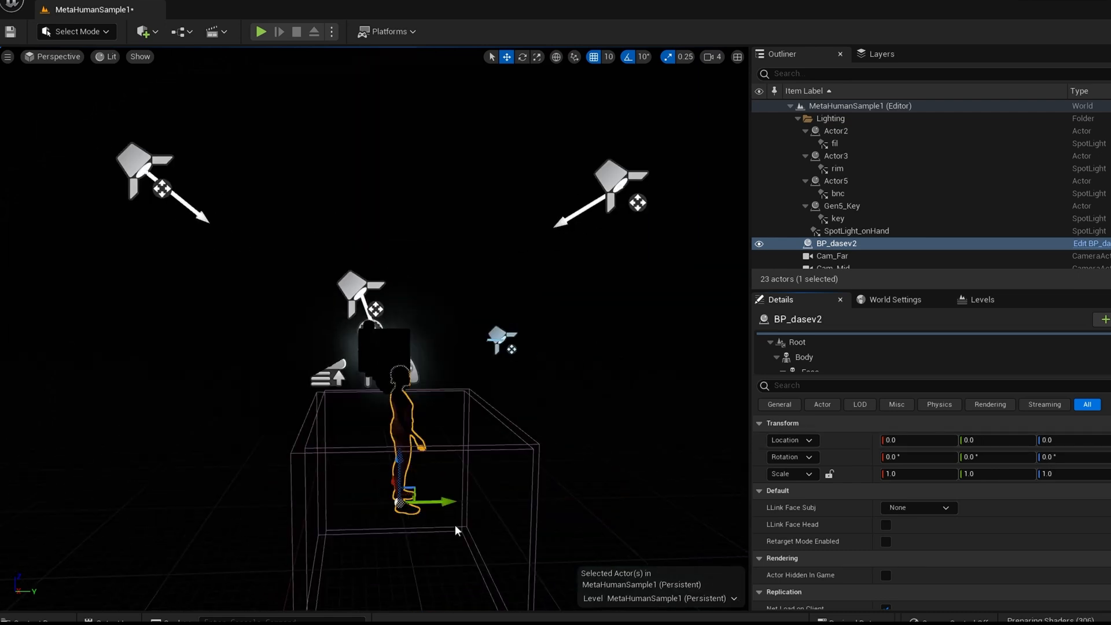
pyautogui.moveTo(397, 493); pyautogui.dragTo(374, 422)
pyautogui.press('f')
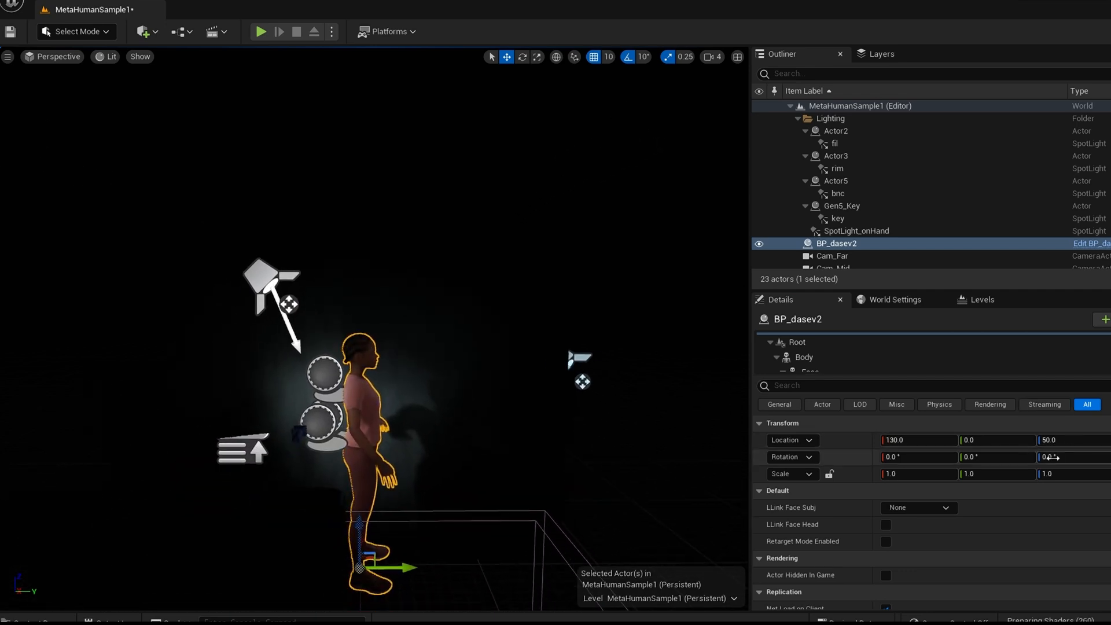
pyautogui.click(1050, 457)
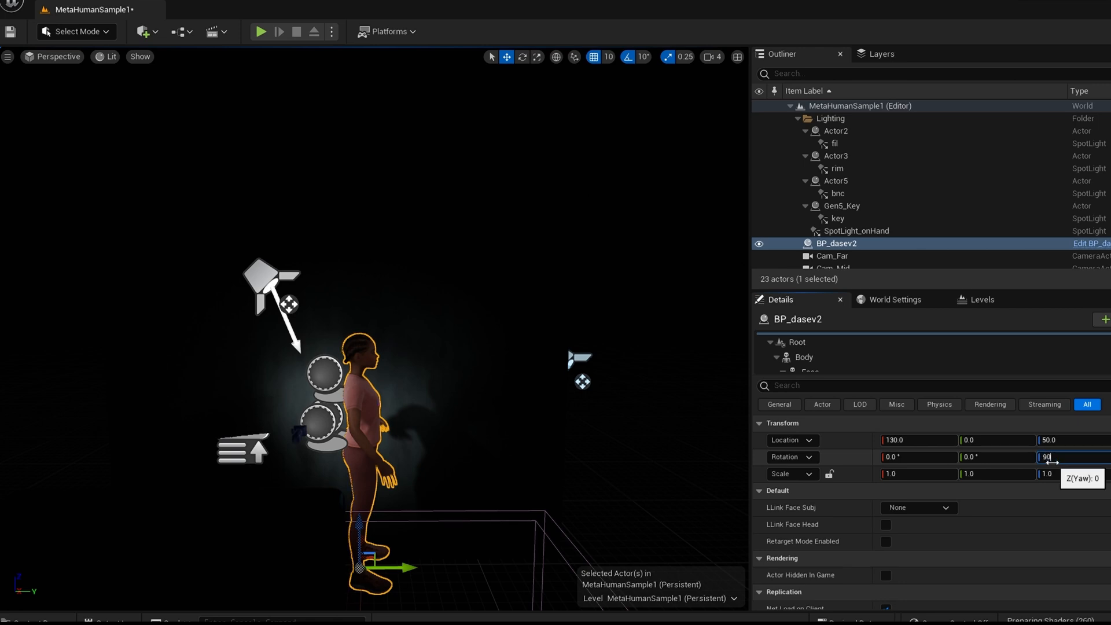
pyautogui.write('90')
pyautogui.press('Return')
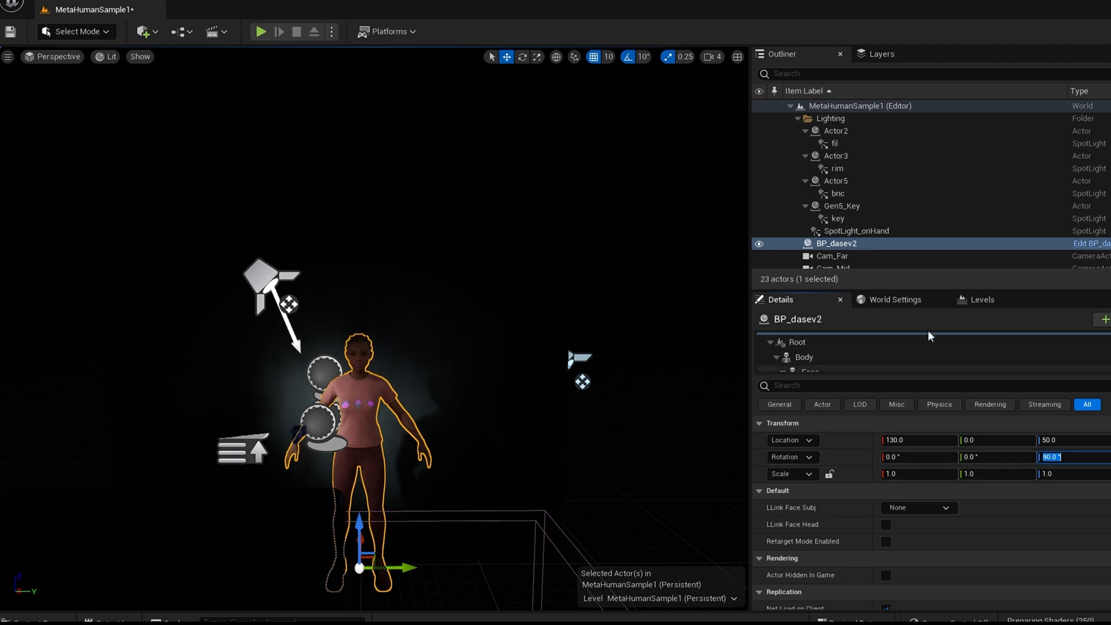
# Assign the MM_Idle animation to the Body component of BP_dasev2.
pyautogui.click(804, 357)
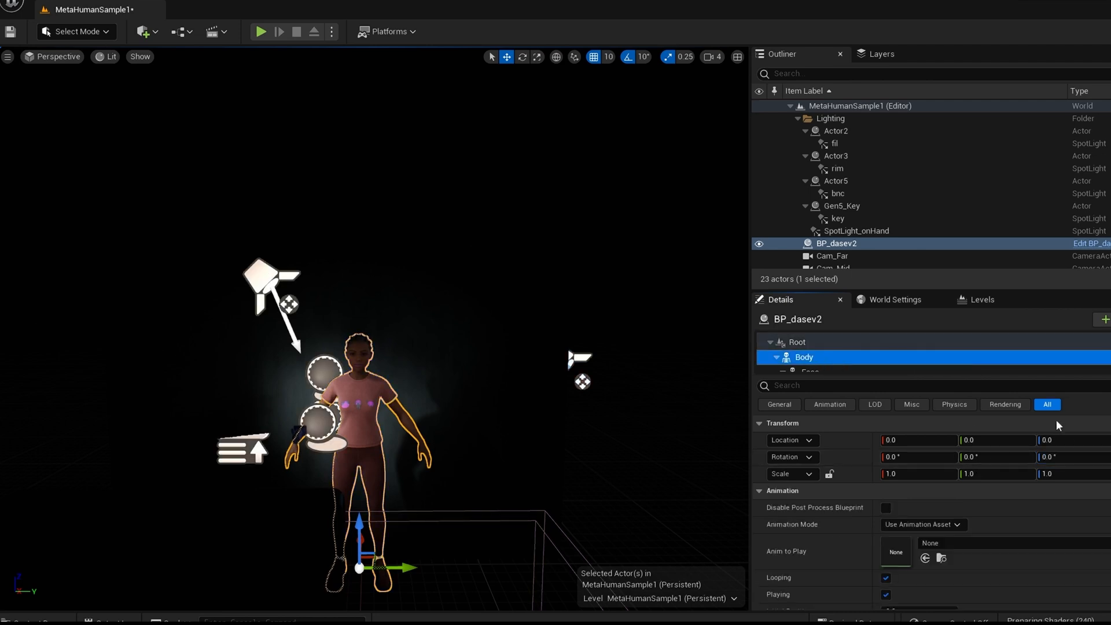
pyautogui.click(946, 543)
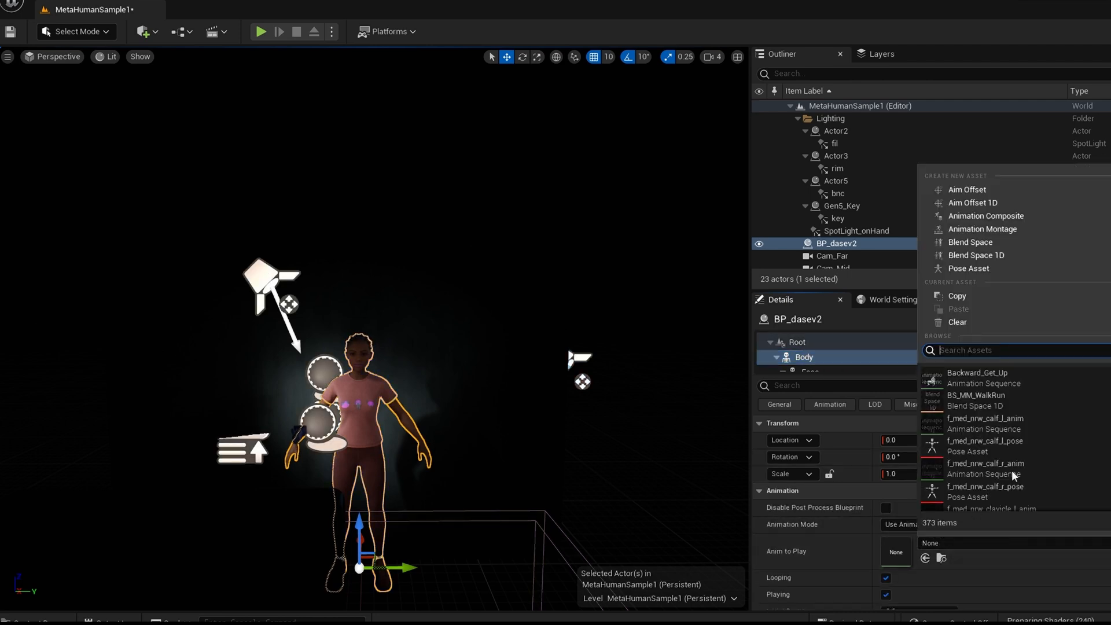
pyautogui.scroll(-1, 1053, 370)
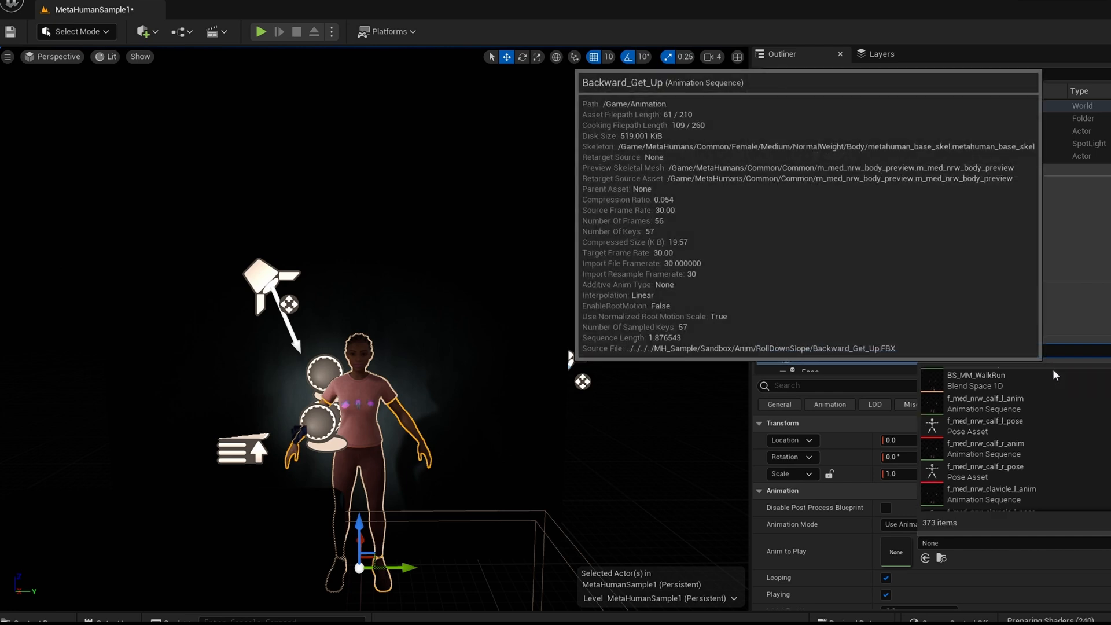
pyautogui.click(1081, 436)
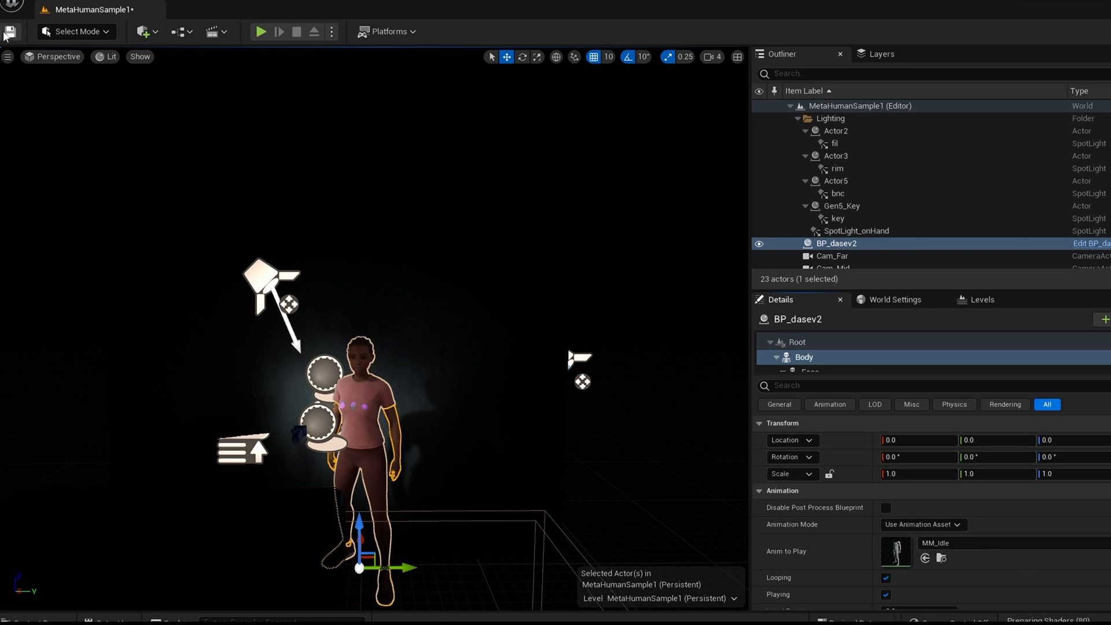
# Switch the view to the Cinematic Viewport and look through the Cam_Near camera, framed on the character's face.
pyautogui.click(53, 56)
pyautogui.click(111, 302)
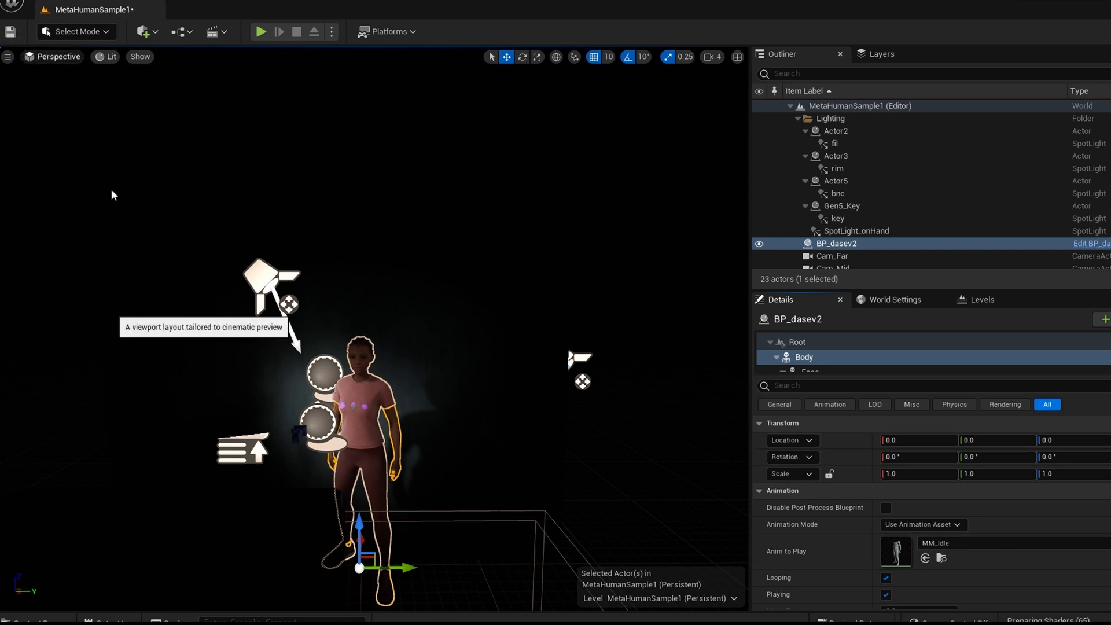
pyautogui.click(61, 58)
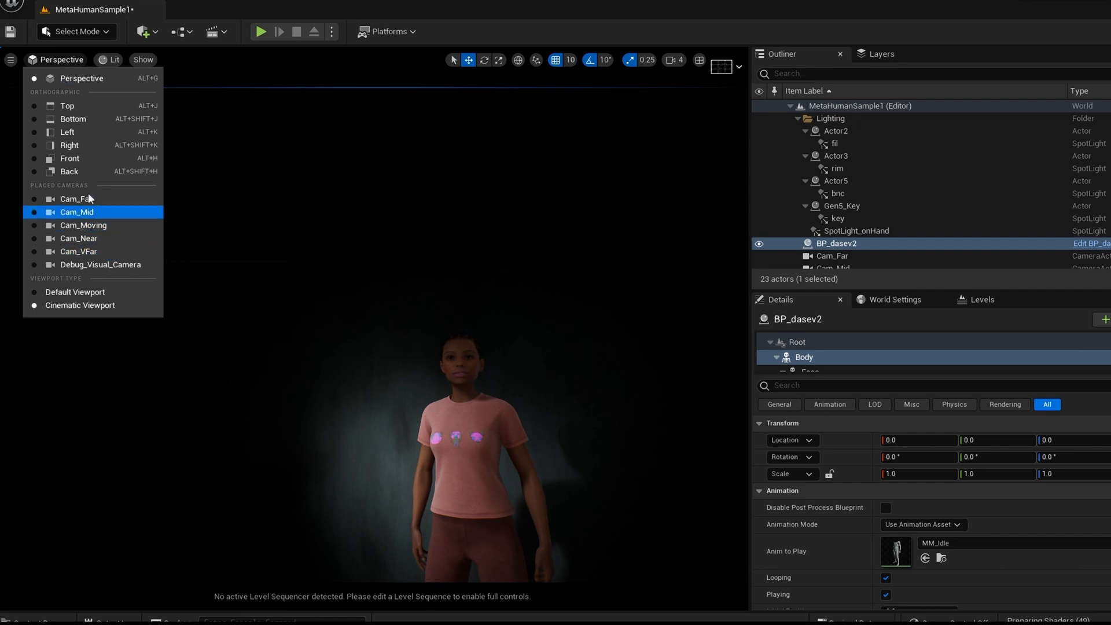
pyautogui.click(106, 239)
pyautogui.moveTo(492, 323); pyautogui.dragTo(523, 303, button='right')
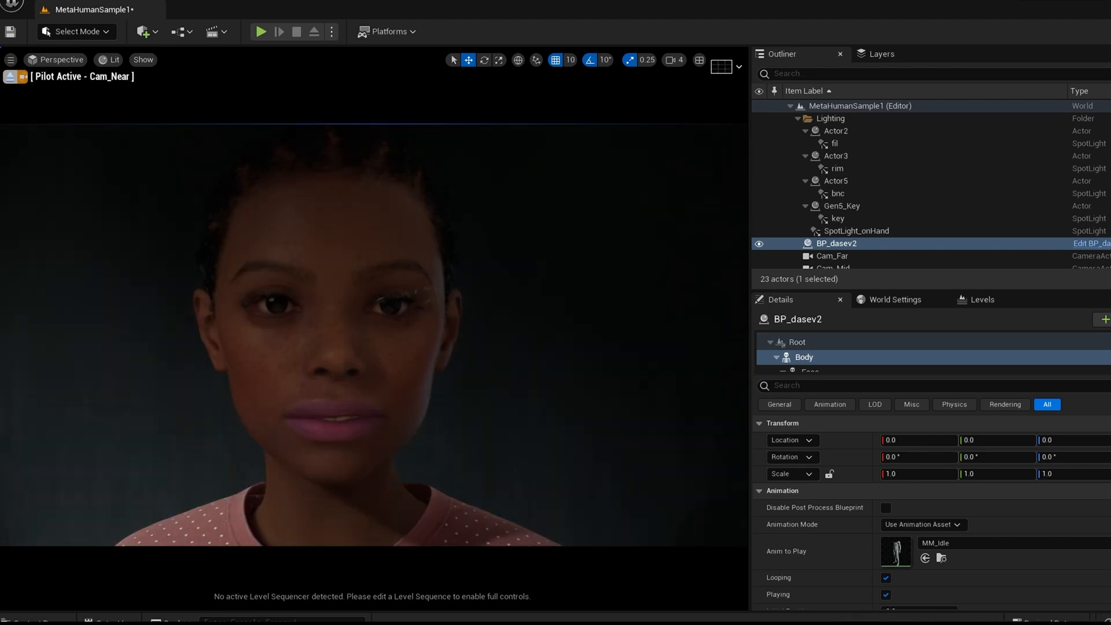
# Add a new level sequence named test01, saved in the Cinematics folder.
pyautogui.click(223, 33)
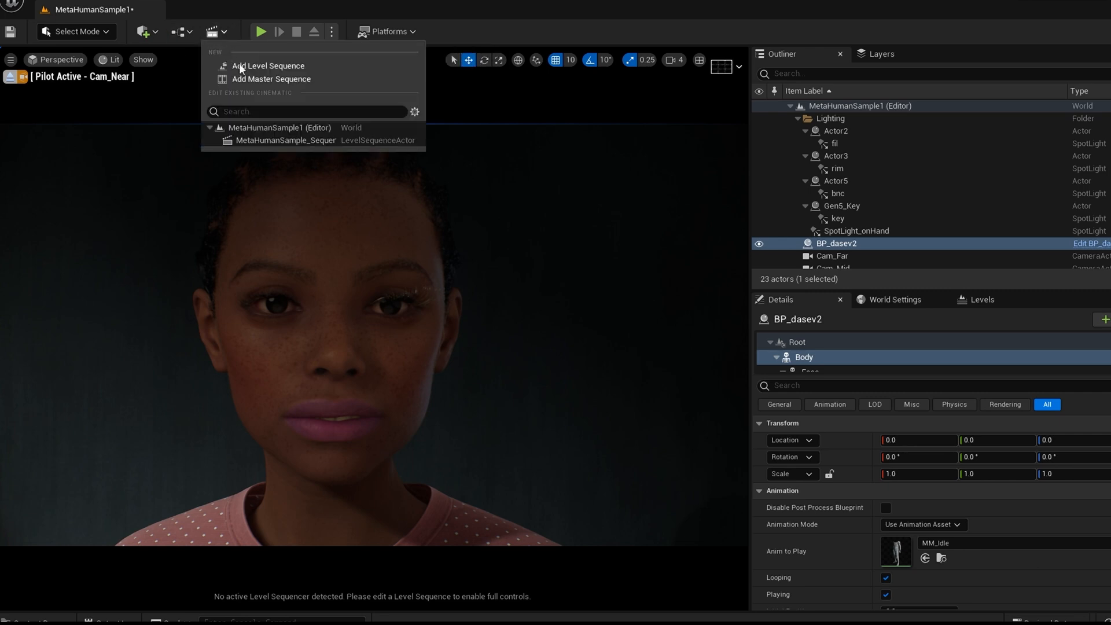
pyautogui.click(249, 65)
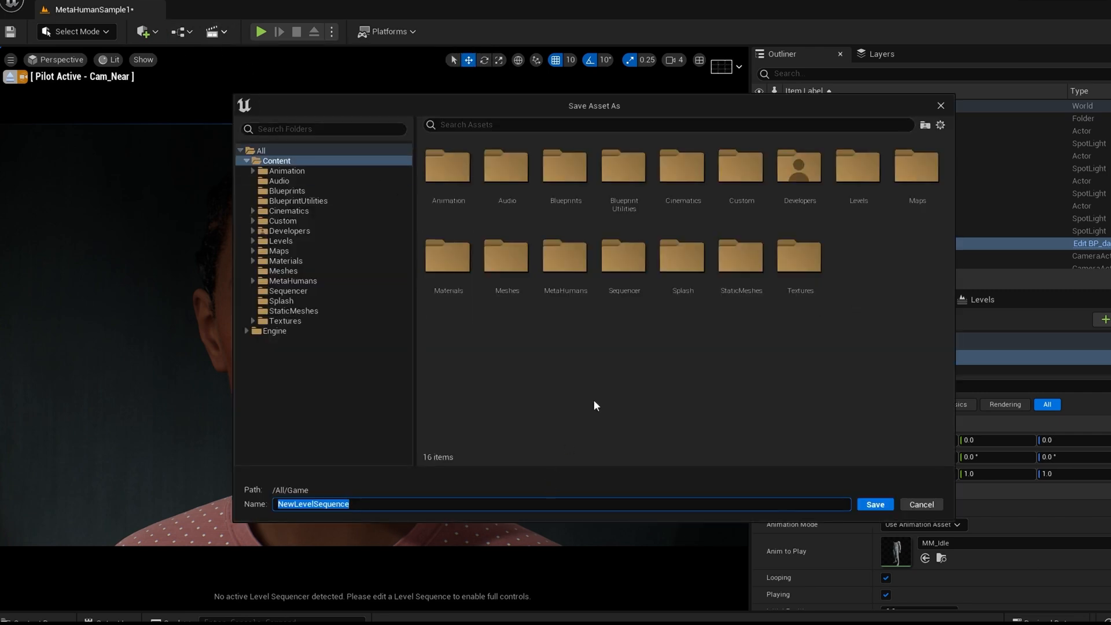
pyautogui.doubleClick(703, 191)
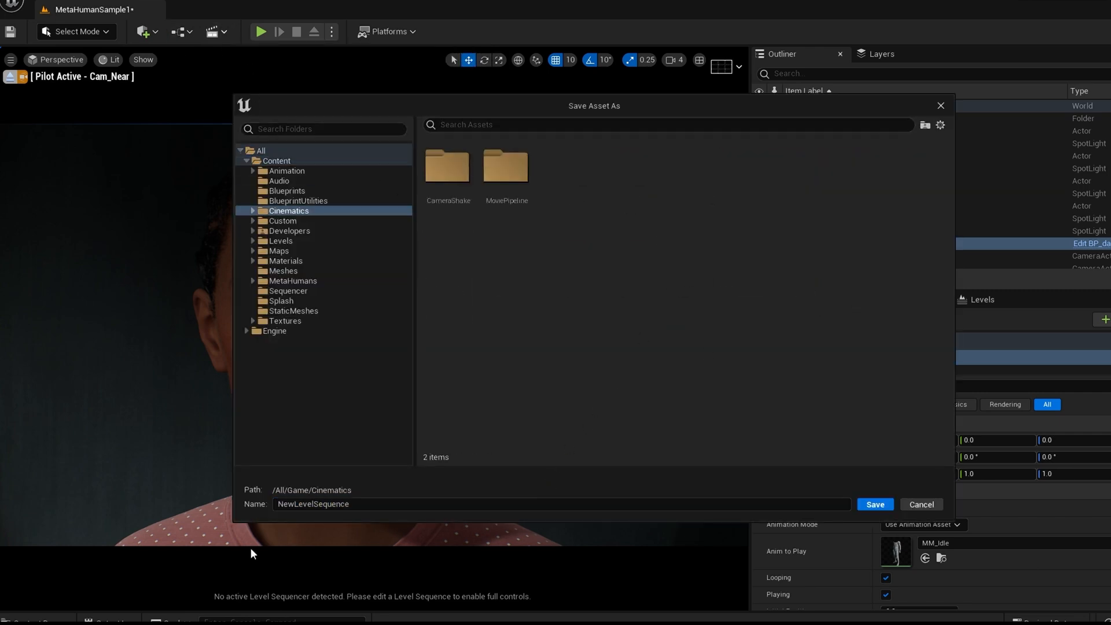
pyautogui.click(341, 510)
pyautogui.hotkey('ctrl', 'a')
pyautogui.write('test01')
pyautogui.press('Return')
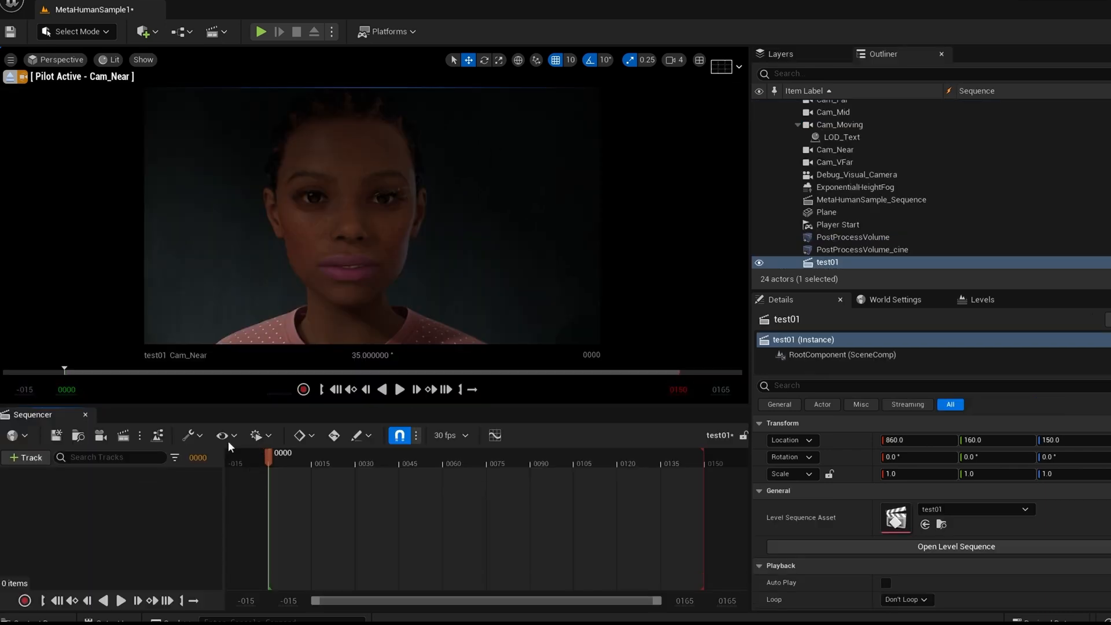
# Set the sequence display rate to 24 fps (film) and save the level and the sequence.
pyautogui.click(447, 437)
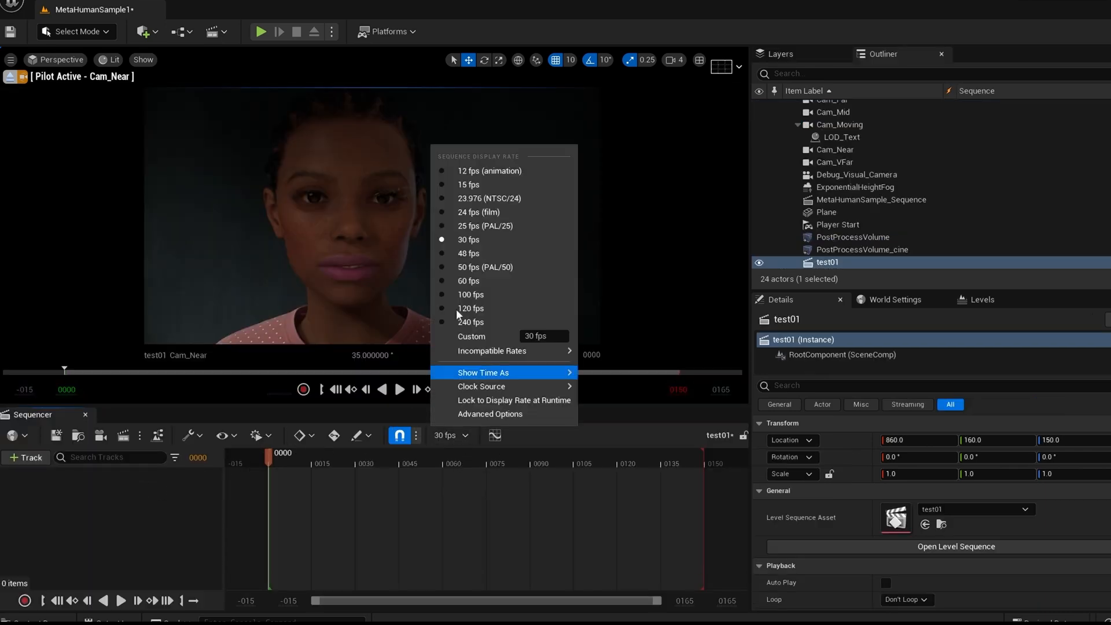
pyautogui.click(478, 211)
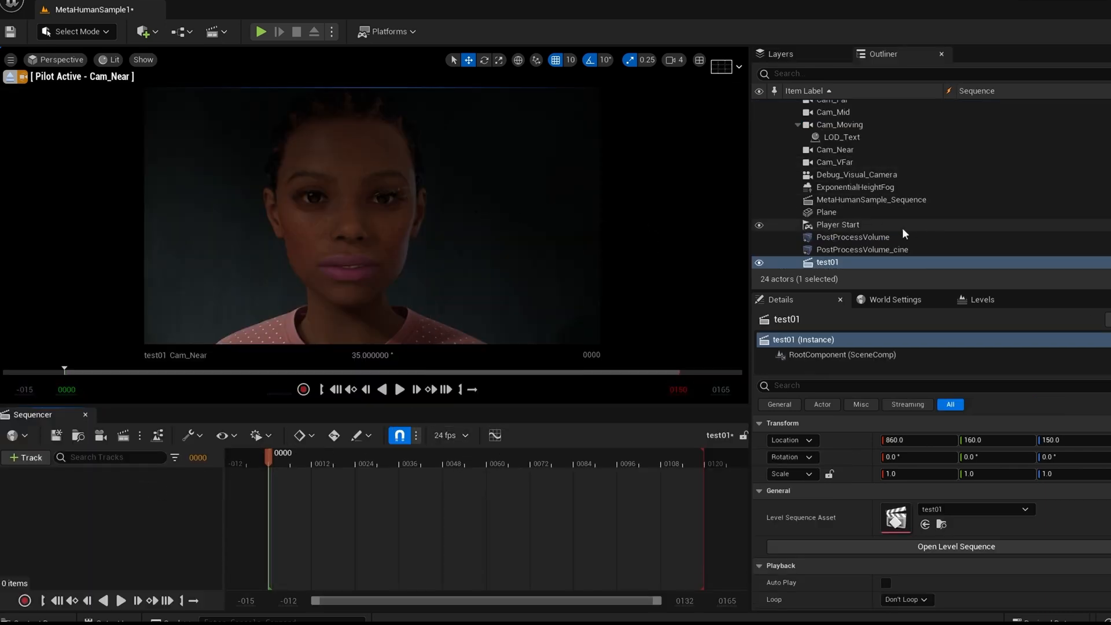
pyautogui.click(46, 4)
pyautogui.click(106, 130)
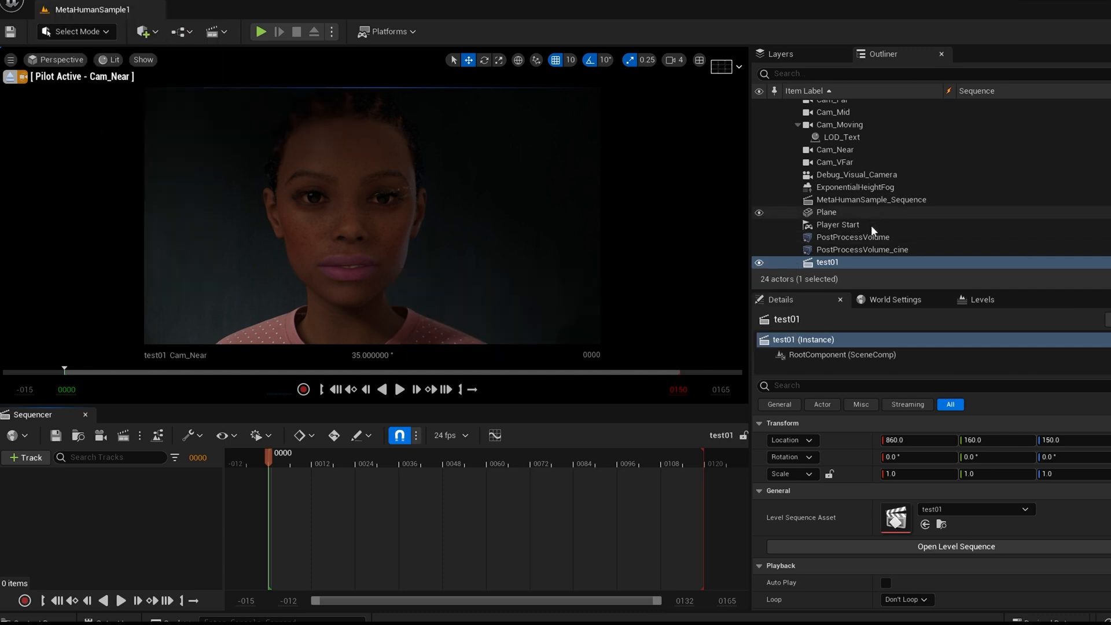
# Add the BP_dasev2 character to the test01 sequence as an animation track.
pyautogui.click(371, 220)
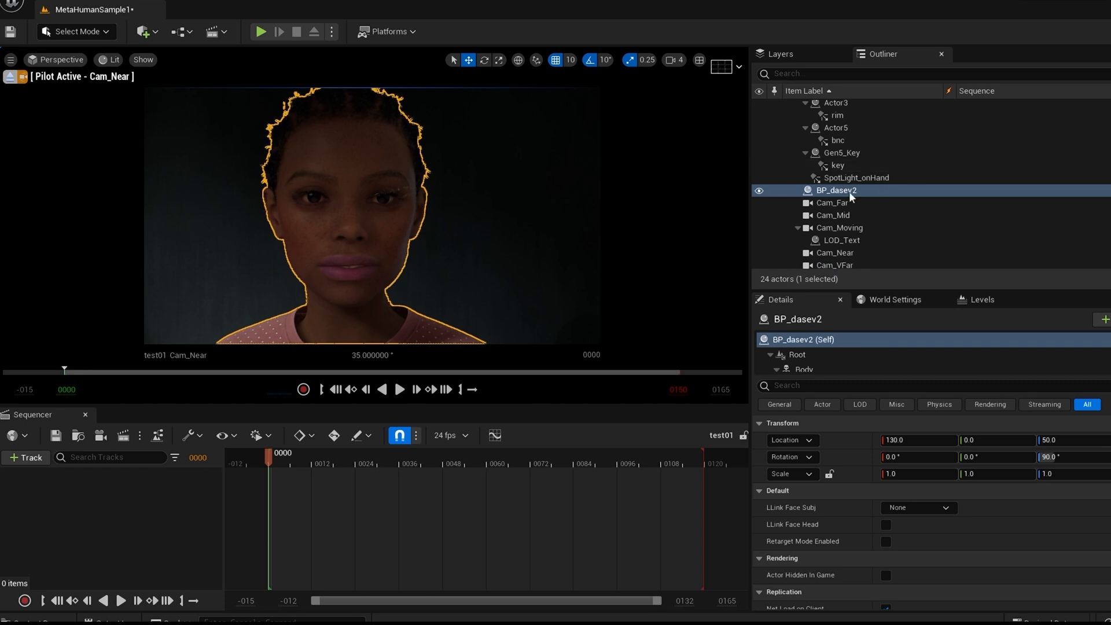
pyautogui.moveTo(603, 289); pyautogui.dragTo(160, 525)
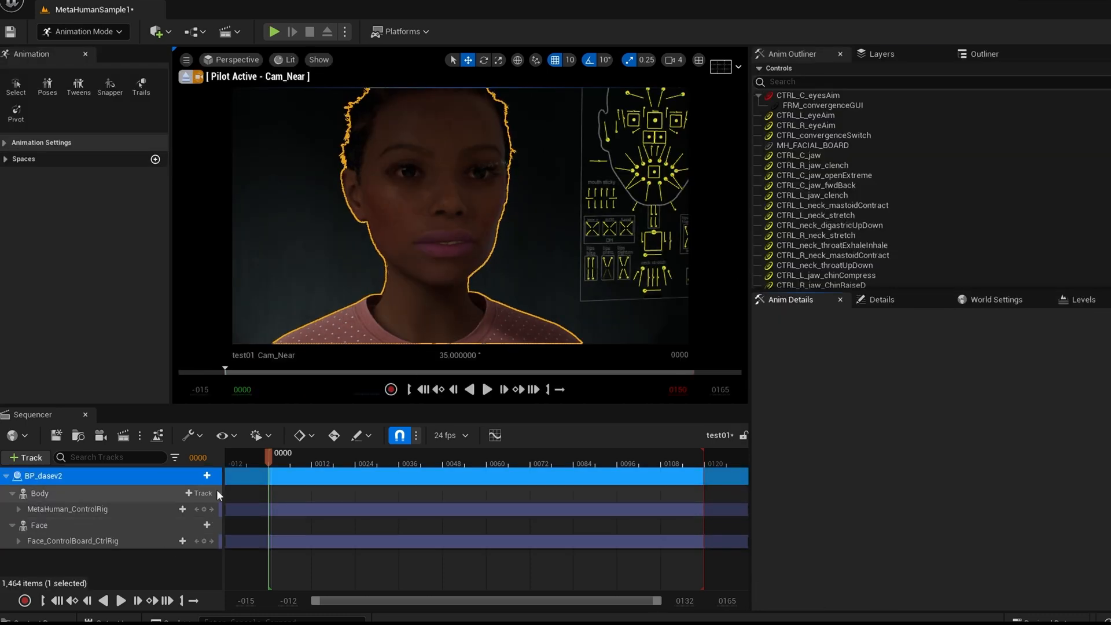
# Inspect the MetaHuman_ControlRig body rig, and check the ControlRig/Pose folder of the pose library with the face rig selected.
pyautogui.click(89, 513)
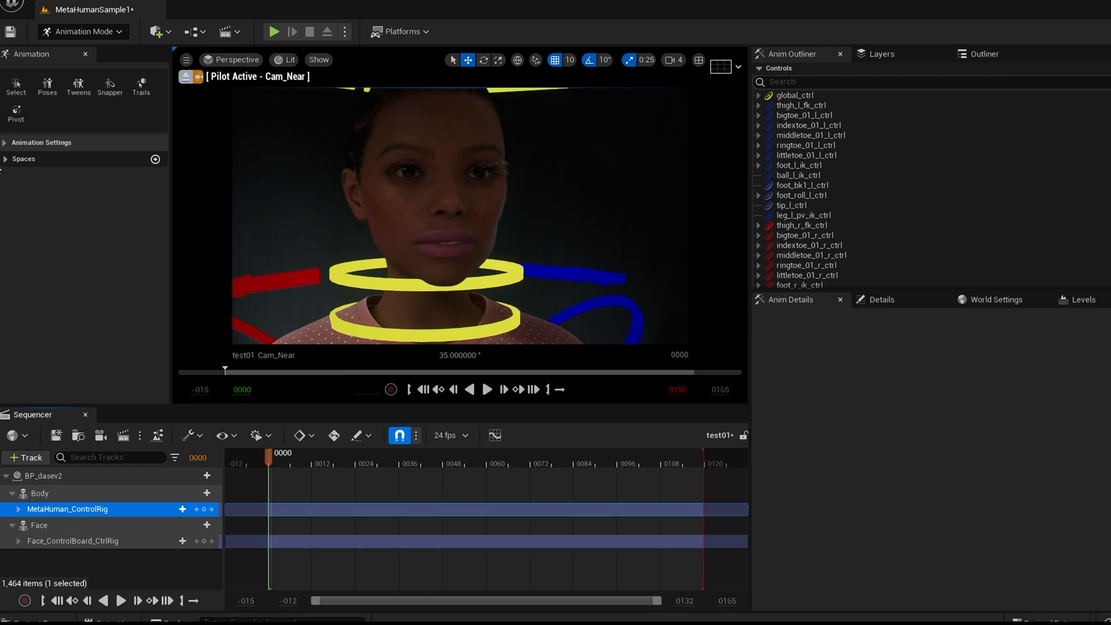
pyautogui.click(11, 145)
pyautogui.click(9, 146)
pyautogui.click(93, 543)
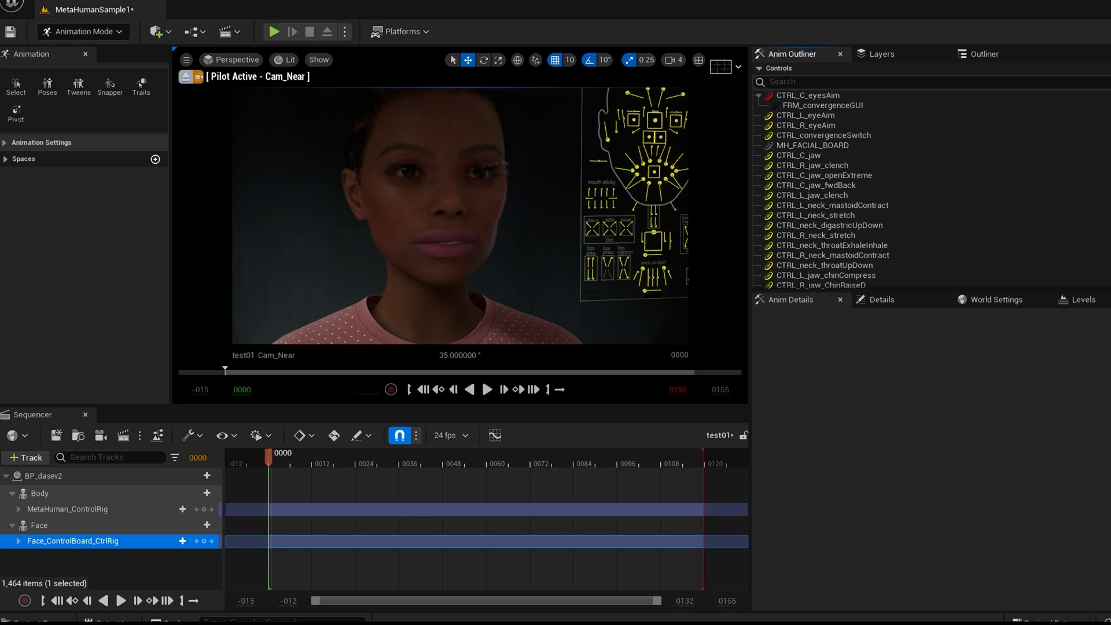
pyautogui.click(48, 87)
pyautogui.moveTo(627, 123); pyautogui.dragTo(772, 137)
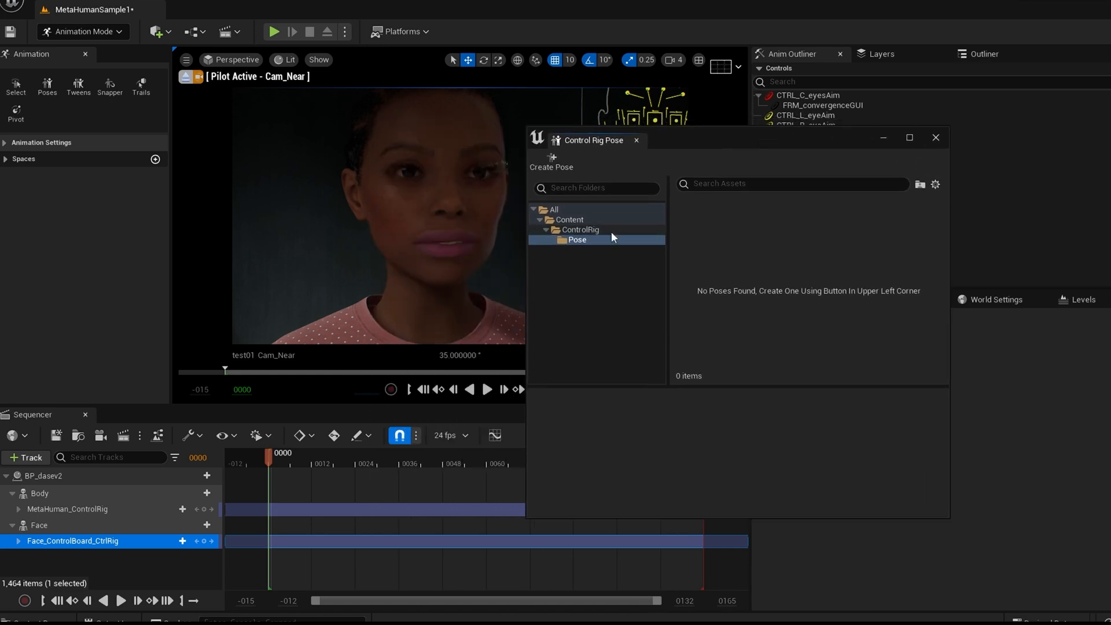
pyautogui.click(582, 239)
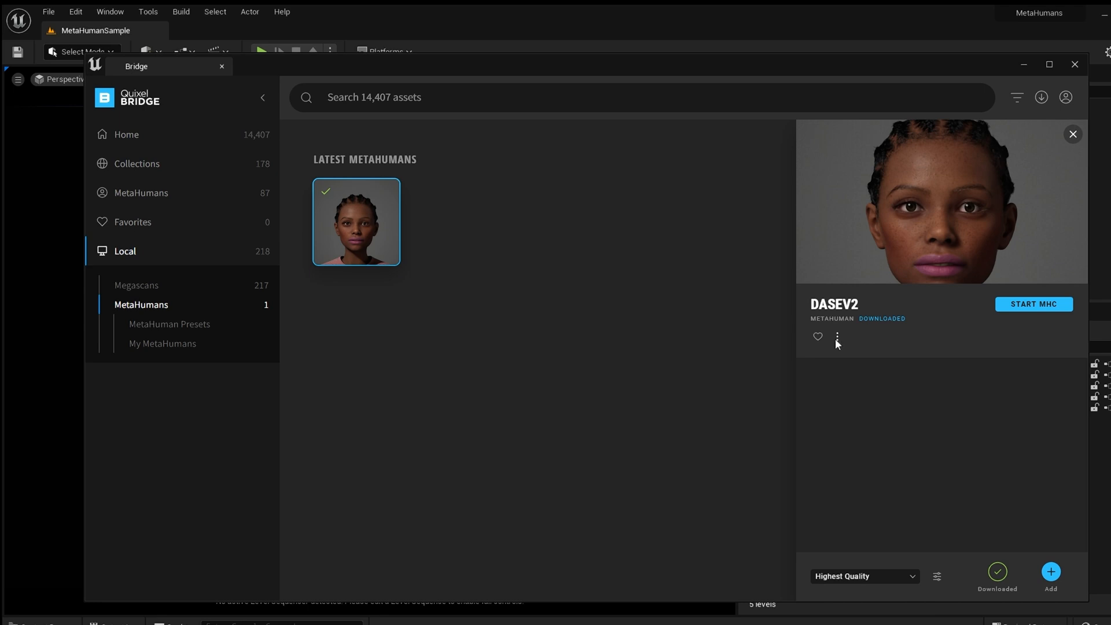
# Open the downloaded dasev2 MetaHuman's file location from Bridge and copy the Common folder inside Tier0/asset_ue/MetaHumans.
pyautogui.click(836, 339)
pyautogui.click(847, 360)
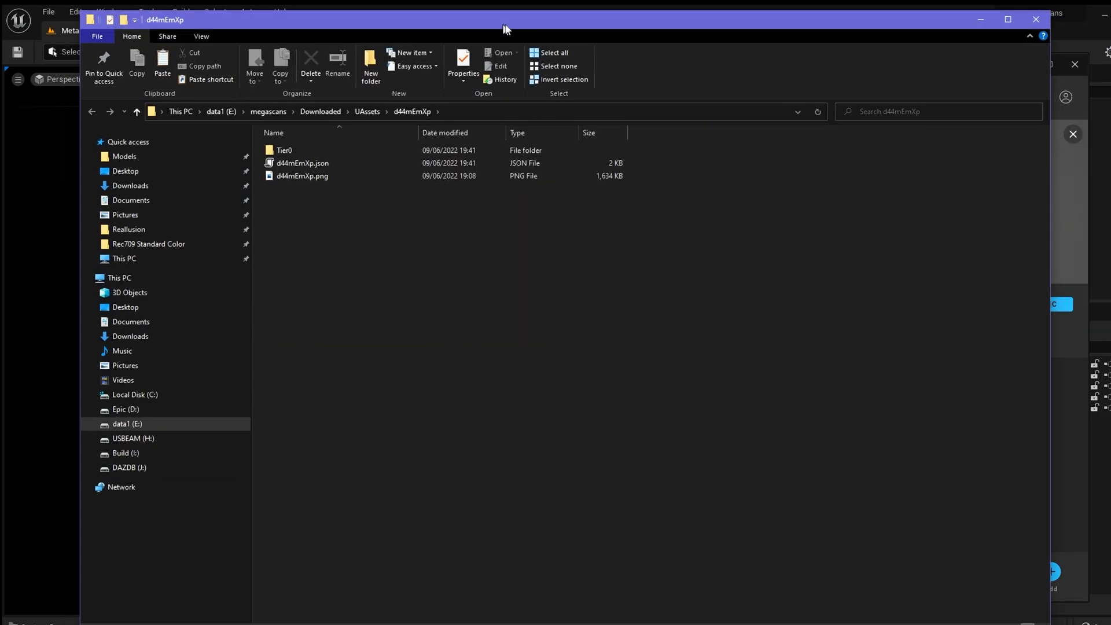
pyautogui.moveTo(499, 23); pyautogui.dragTo(532, 22)
pyautogui.doubleClick(344, 149)
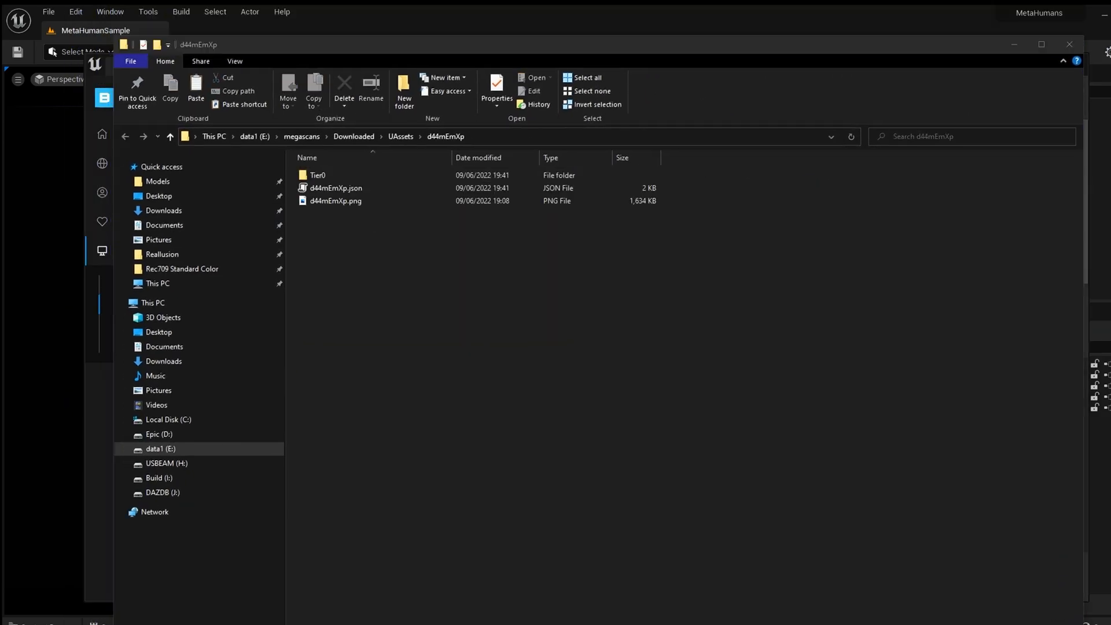
pyautogui.doubleClick(331, 177)
pyautogui.doubleClick(332, 177)
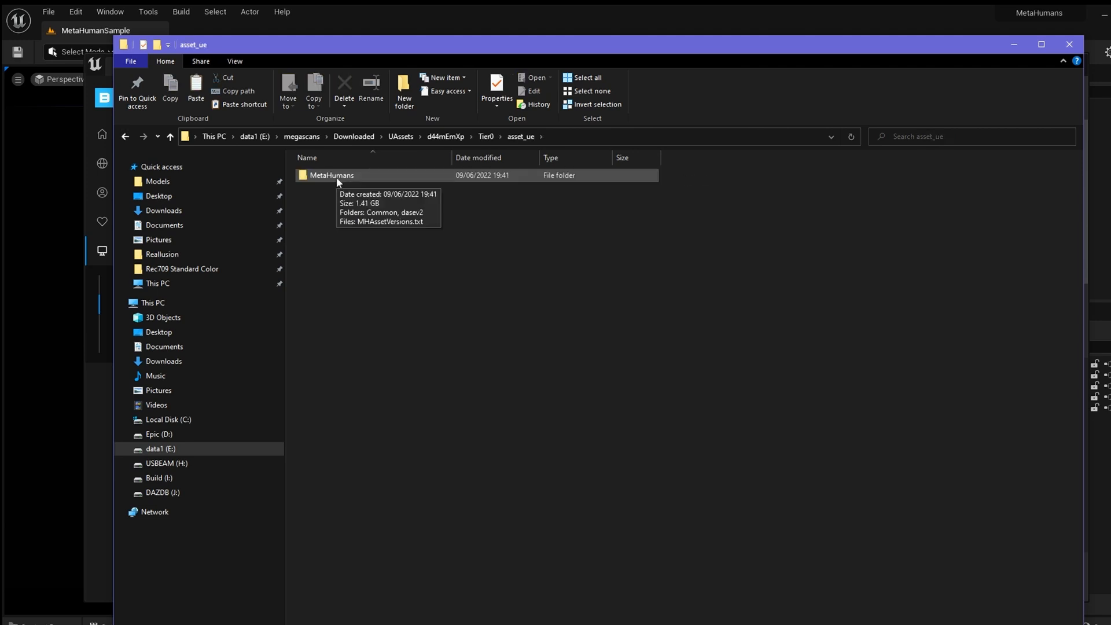
pyautogui.doubleClick(335, 177)
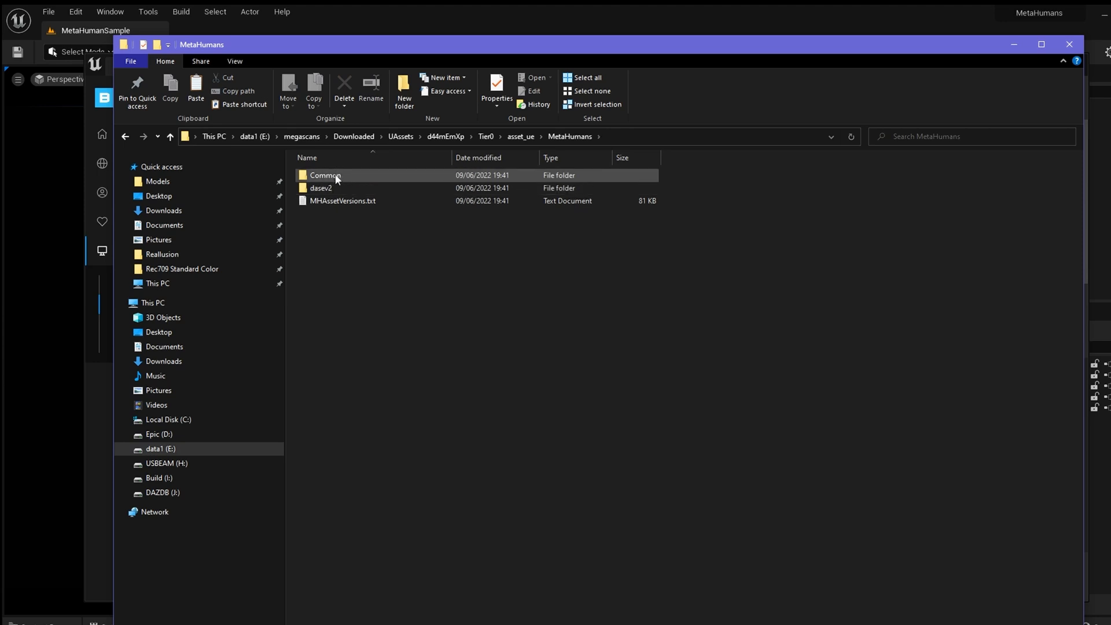
pyautogui.rightClick(333, 176)
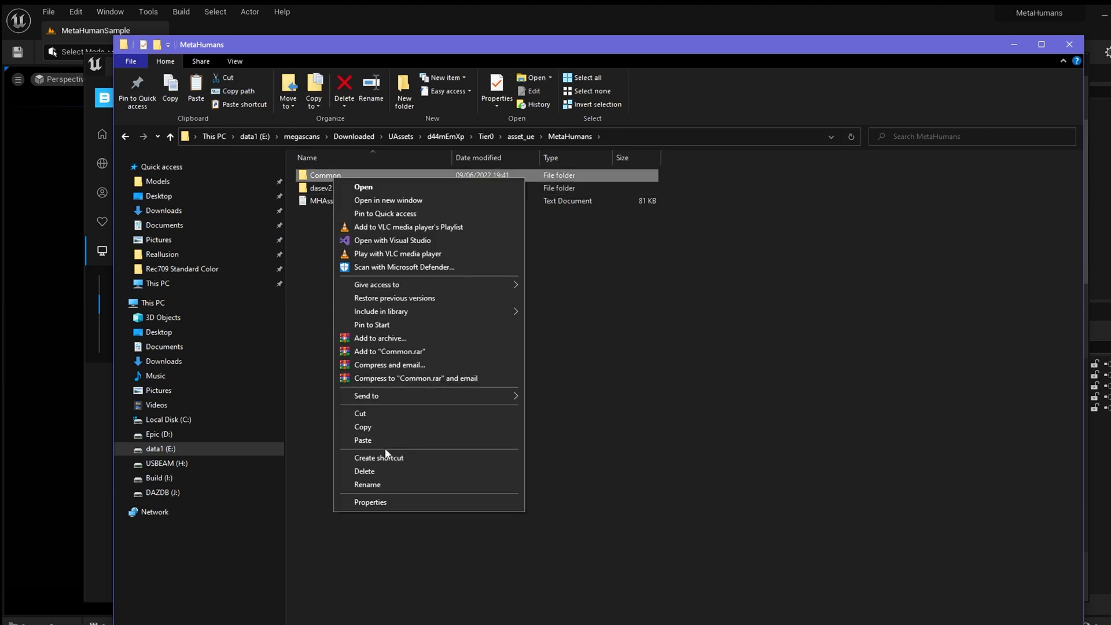
pyautogui.click(382, 429)
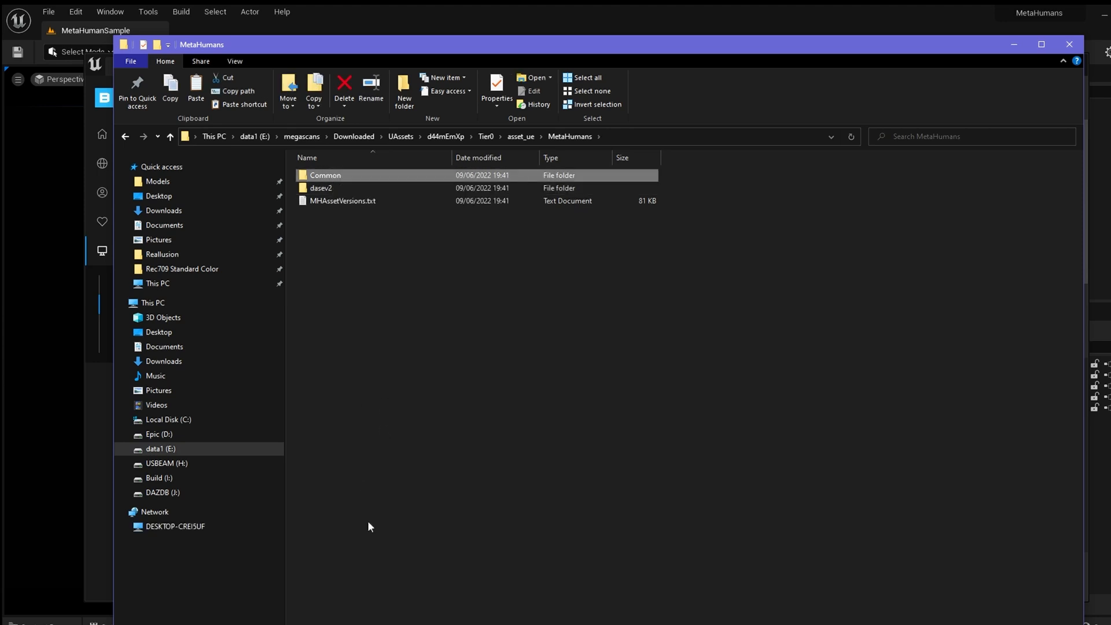
# Paste the Common folder into the project's Content/MetaHumans folder, replacing the existing files, and check the pasted folder's contents.
pyautogui.click(285, 624)
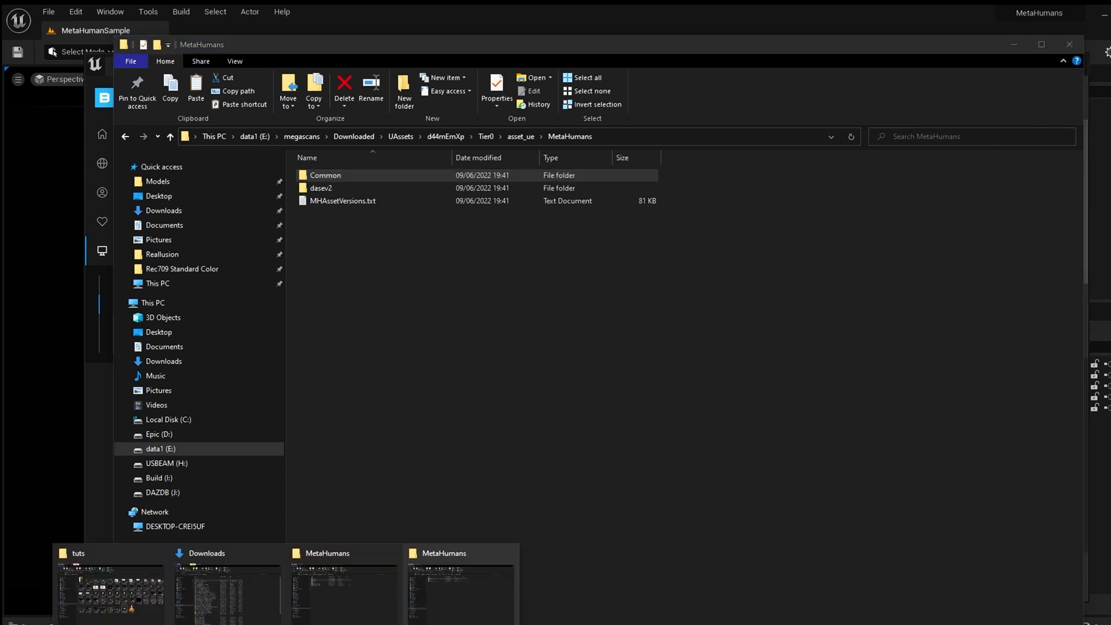
pyautogui.click(333, 607)
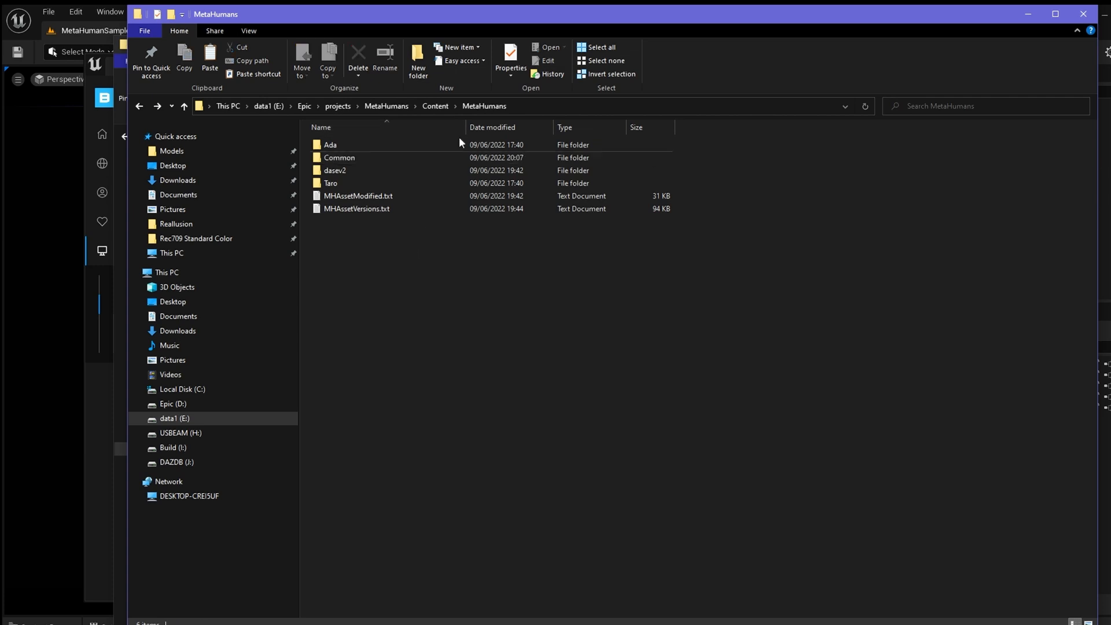
pyautogui.click(437, 106)
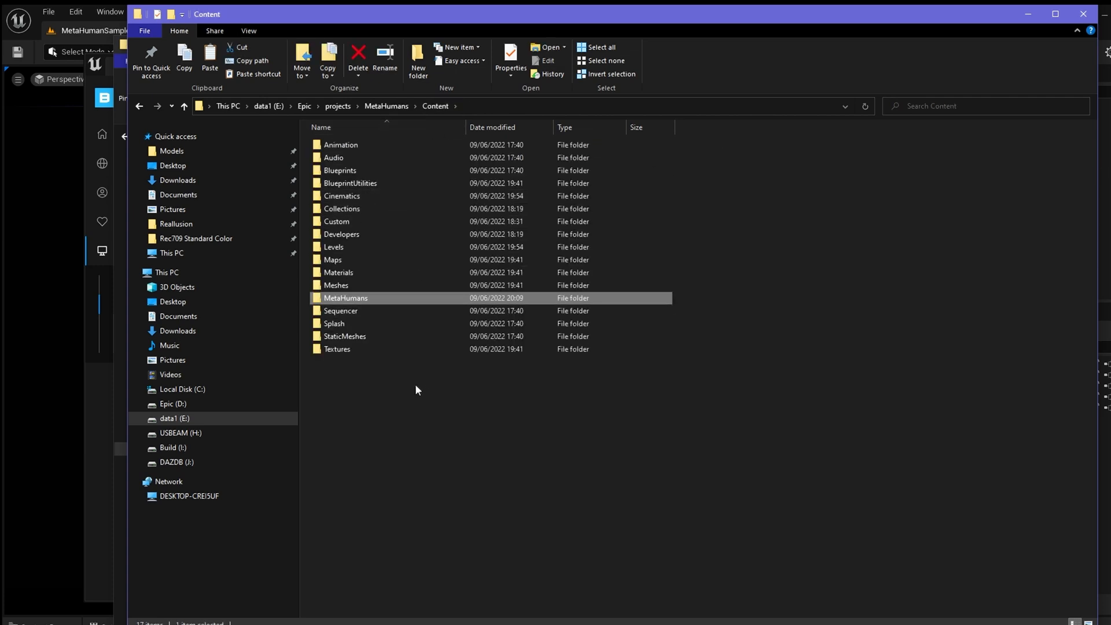
pyautogui.doubleClick(352, 300)
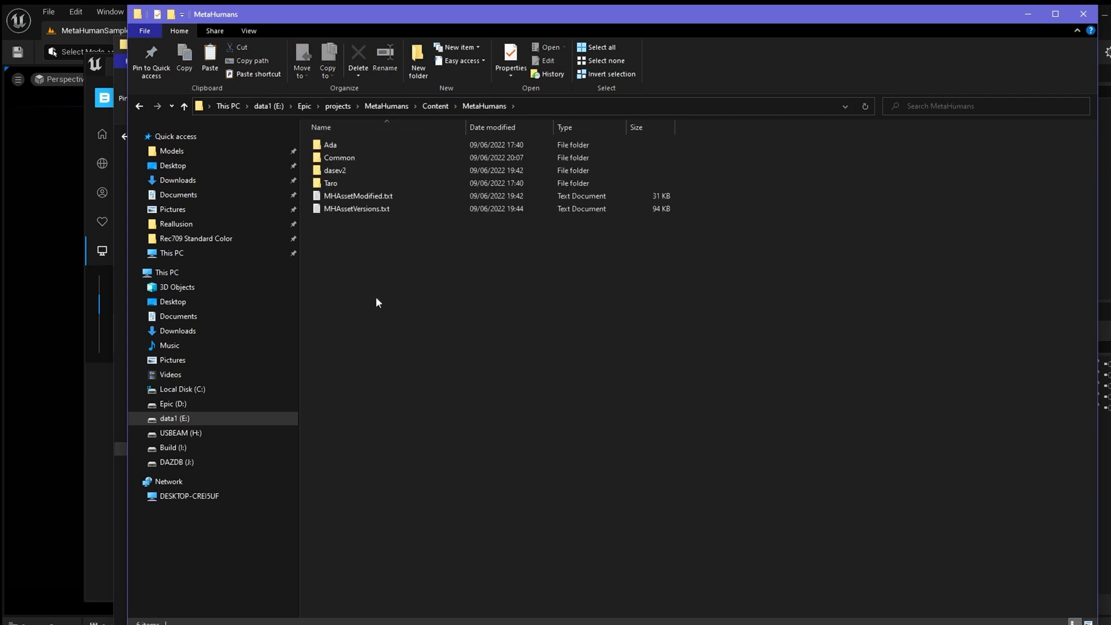
pyautogui.rightClick(376, 296)
pyautogui.click(422, 383)
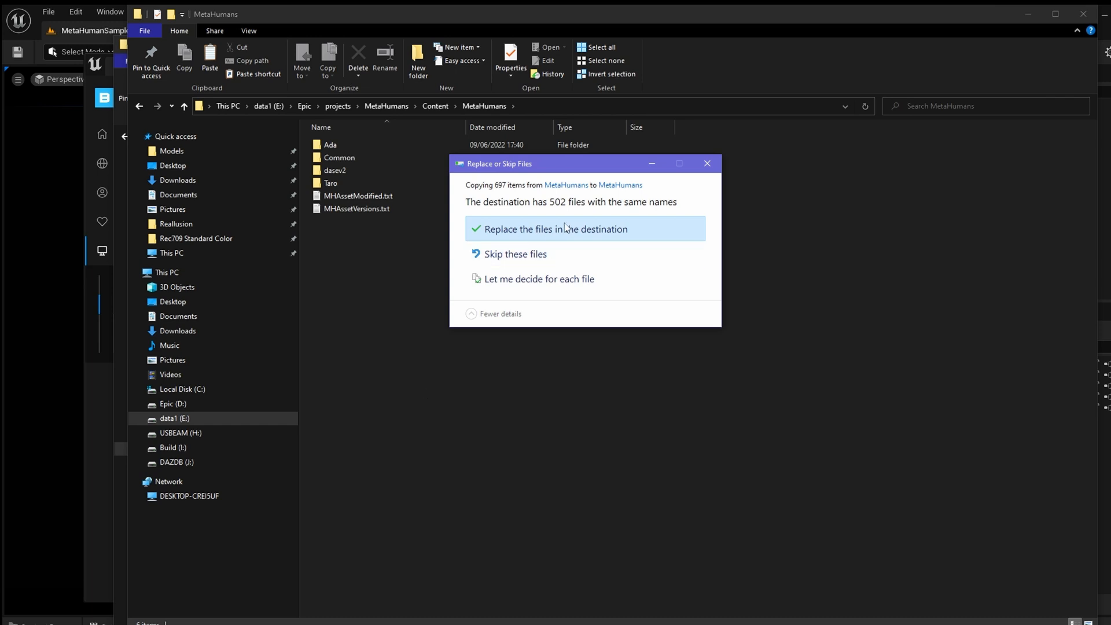
pyautogui.click(571, 238)
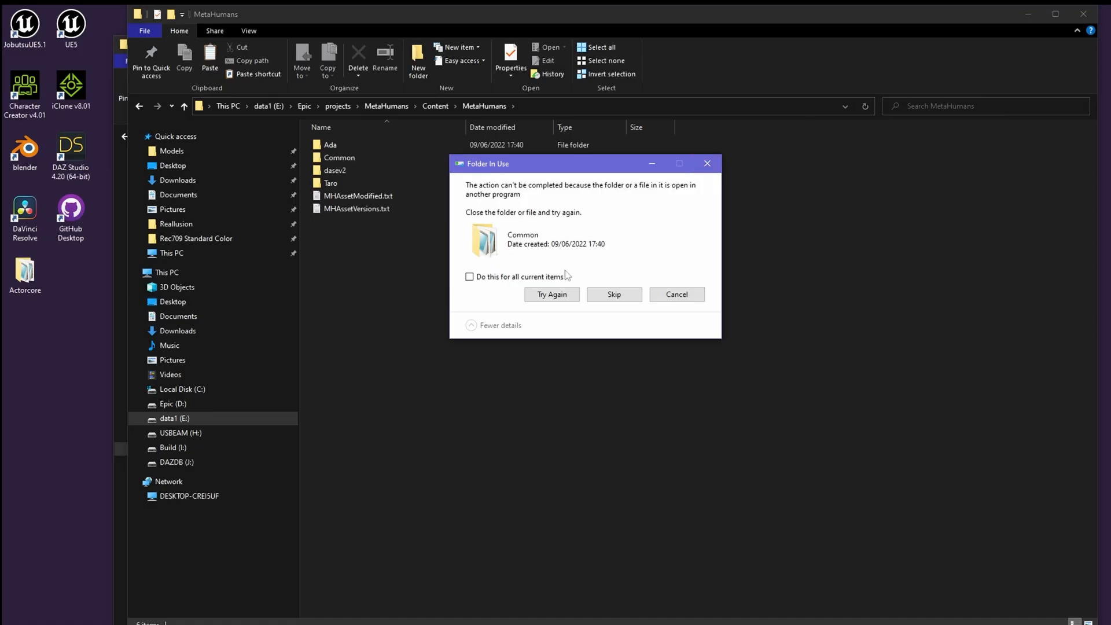
pyautogui.click(552, 295)
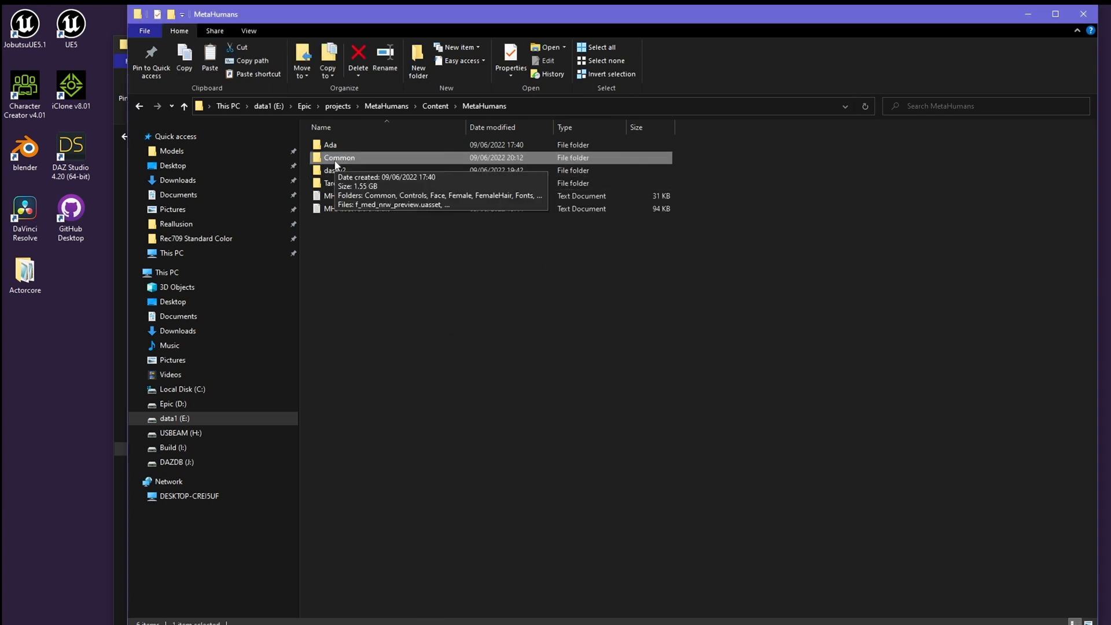
pyautogui.doubleClick(336, 160)
pyautogui.doubleClick(345, 145)
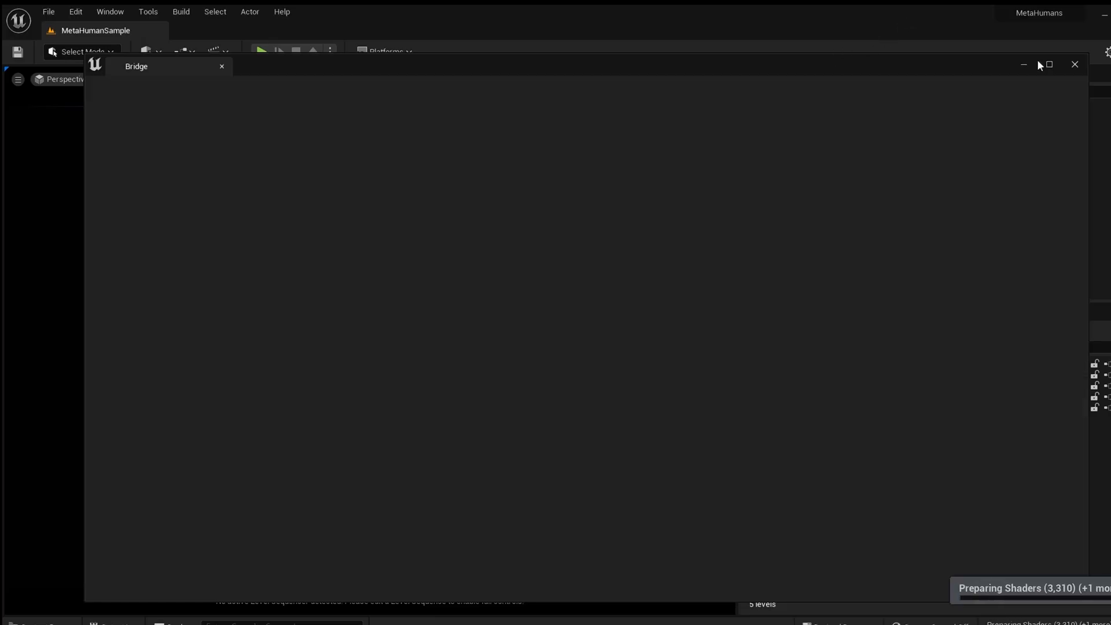
# Close Bridge in the Unreal editor, then load the MetaHumanSample1 level and the test01 sequence from the Cinematics folder.
pyautogui.click(1074, 64)
pyautogui.doubleClick(440, 420)
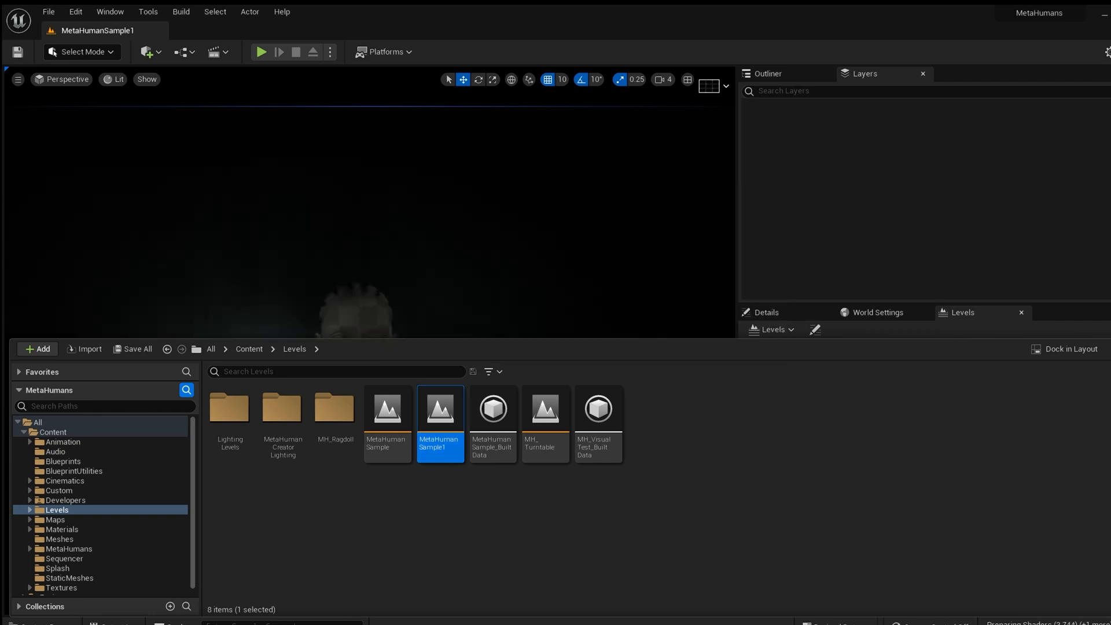
pyautogui.click(258, 349)
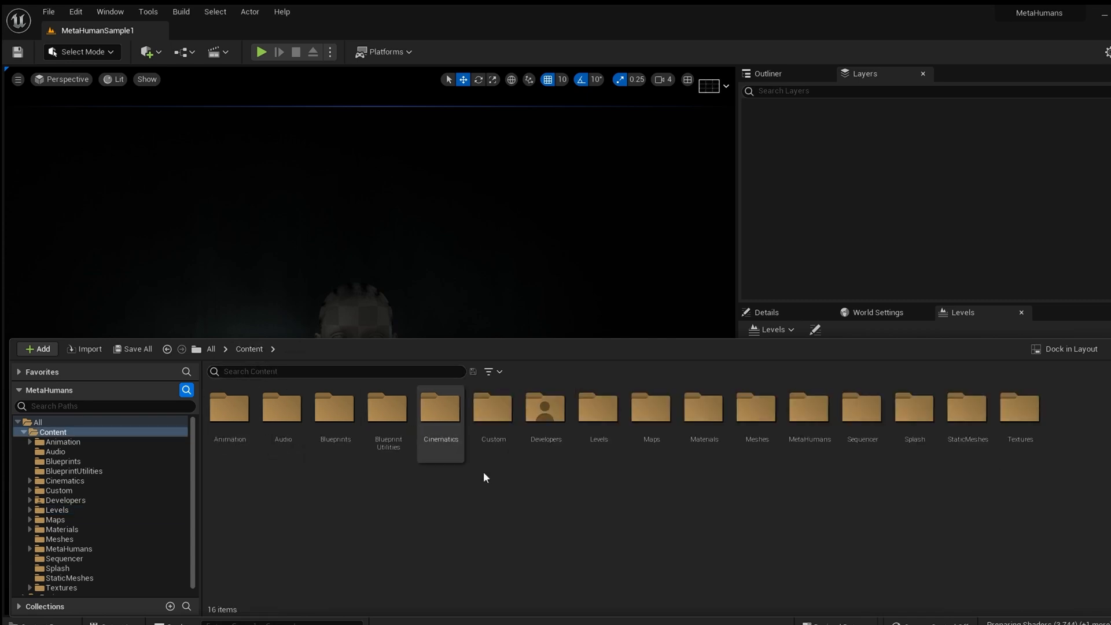
pyautogui.doubleClick(450, 440)
pyautogui.doubleClick(350, 428)
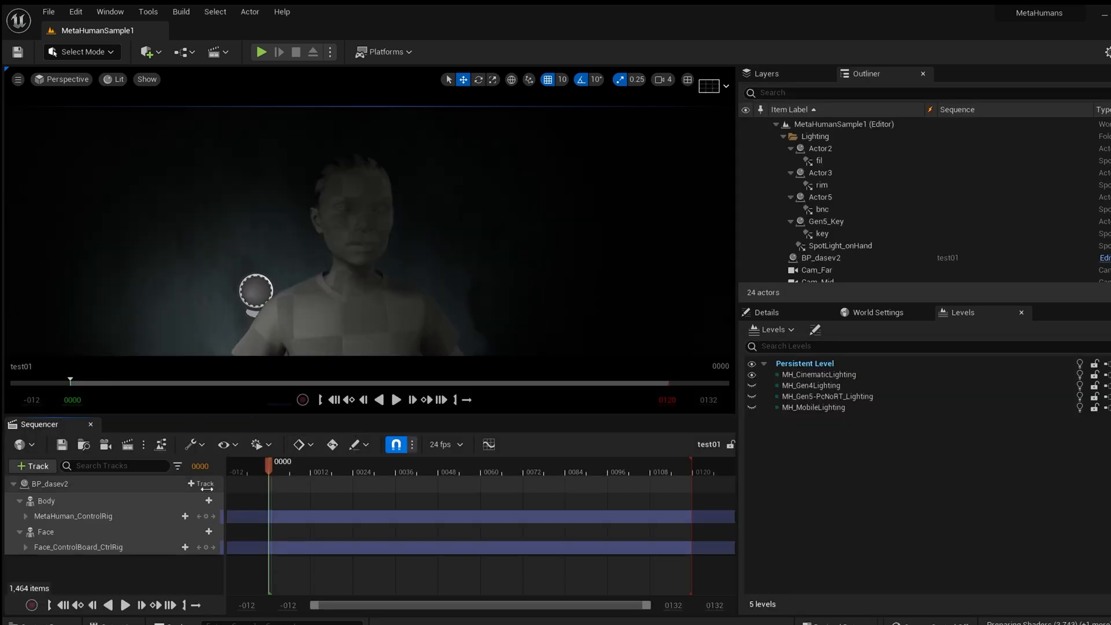
# With Face_ControlBoard_CtrlRig selected, add the existing folder MetaHumans/Common/Common/PoseLibrary to the Control Rig Pose view.
pyautogui.click(84, 546)
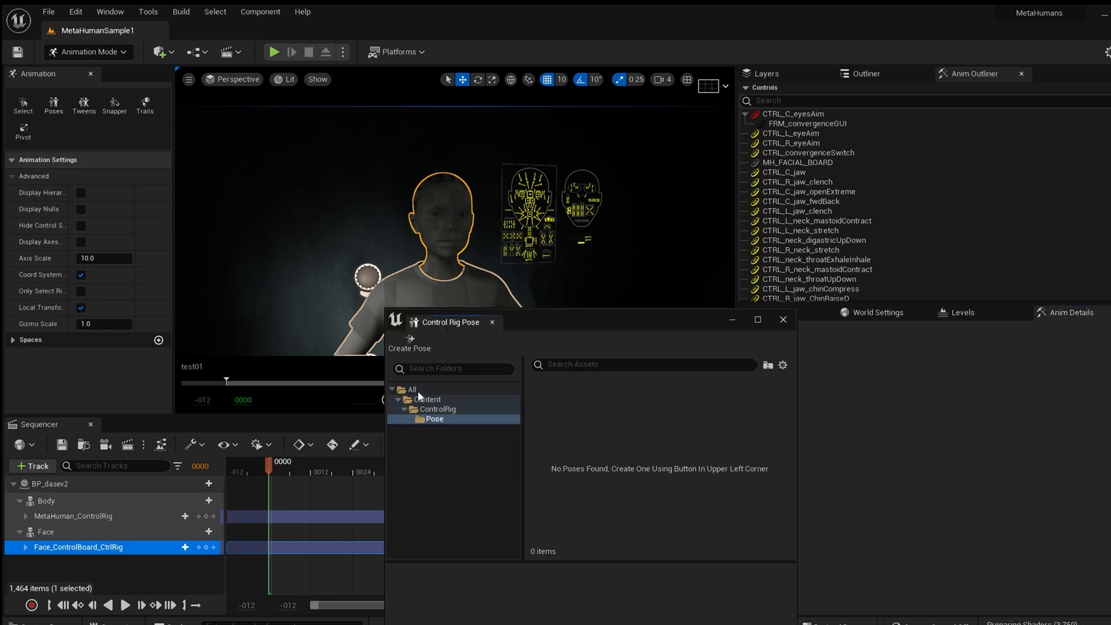
pyautogui.click(433, 400)
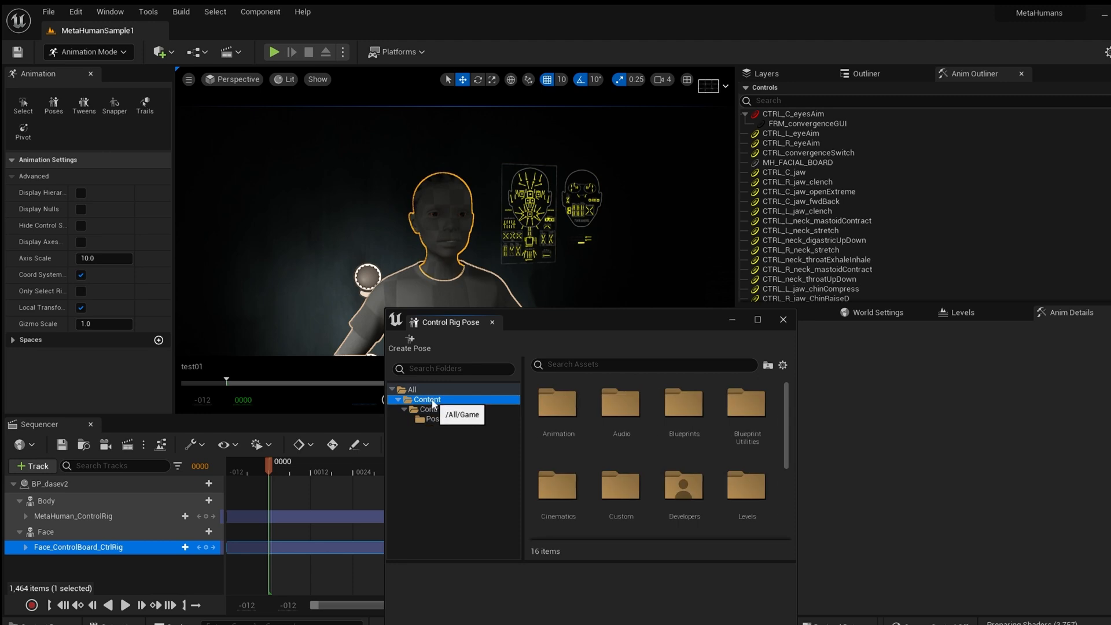
pyautogui.rightClick(433, 402)
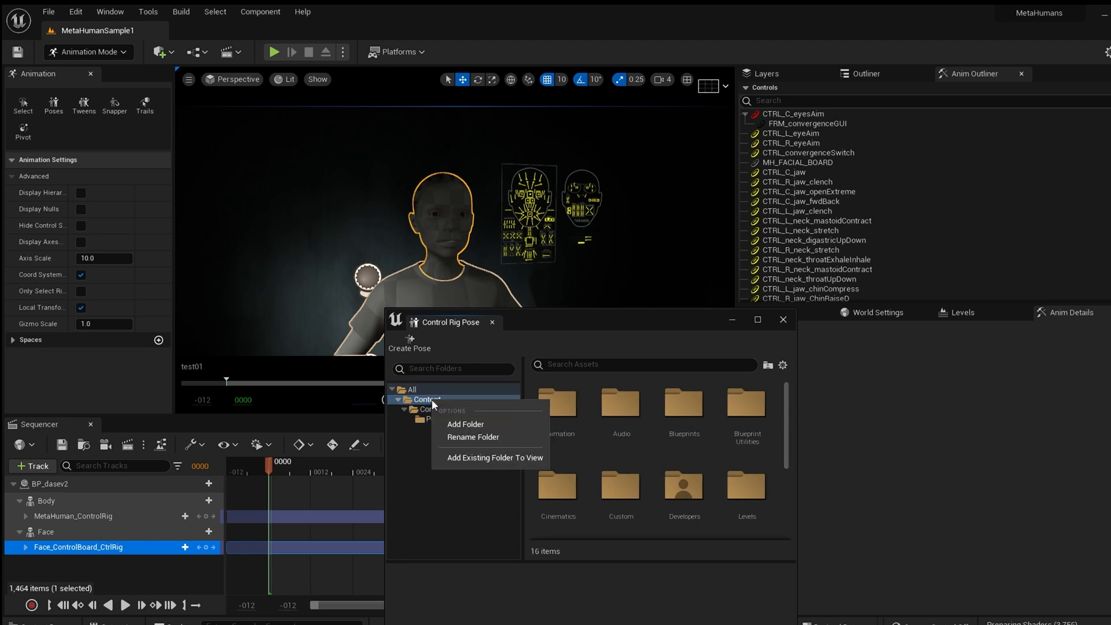
pyautogui.click(522, 459)
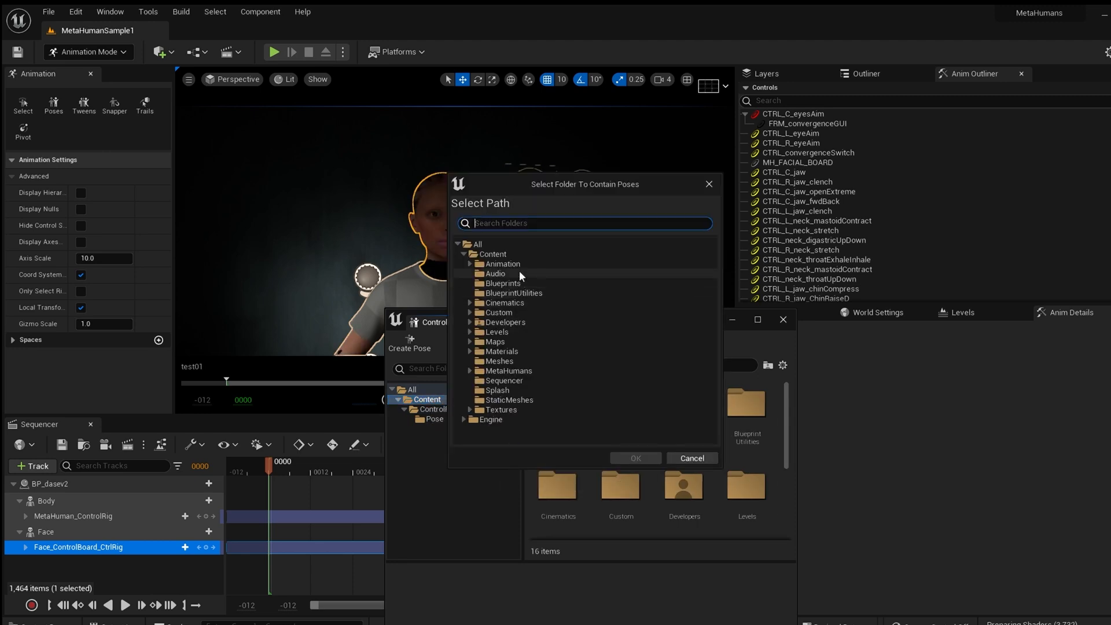
pyautogui.doubleClick(516, 372)
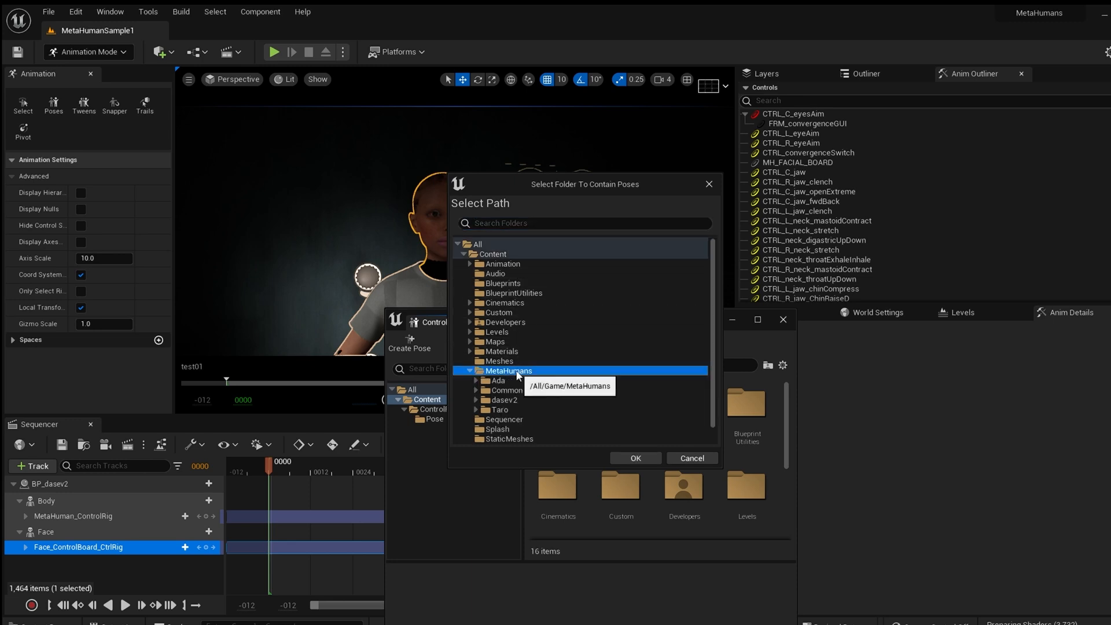
pyautogui.doubleClick(507, 390)
pyautogui.click(524, 400)
pyautogui.doubleClick(528, 400)
pyautogui.click(533, 420)
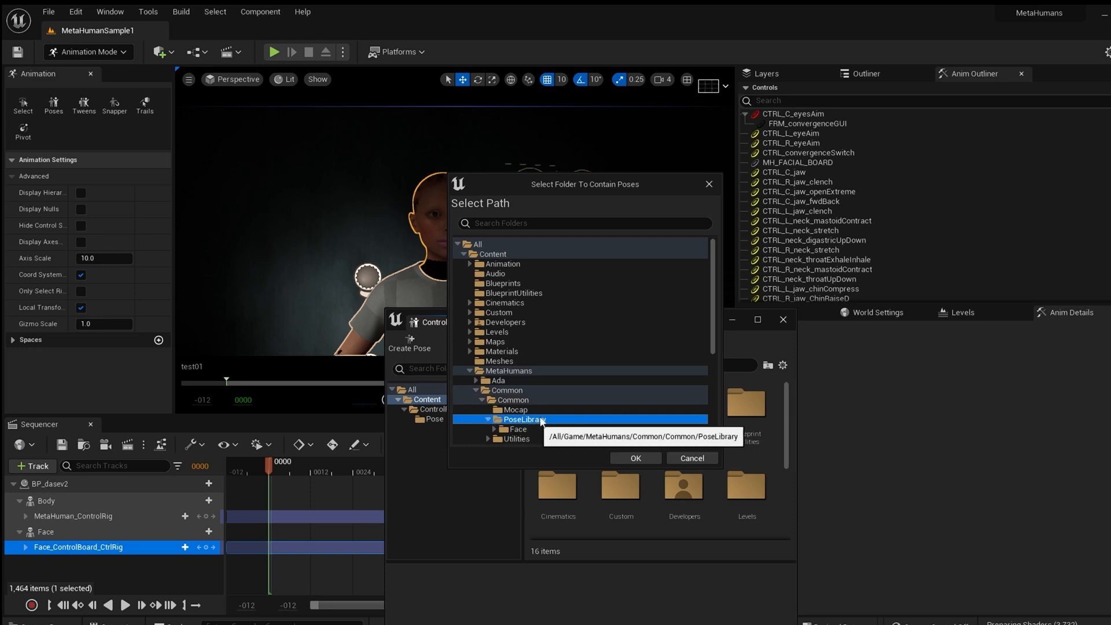
pyautogui.scroll(-2, 575, 394)
pyautogui.click(651, 463)
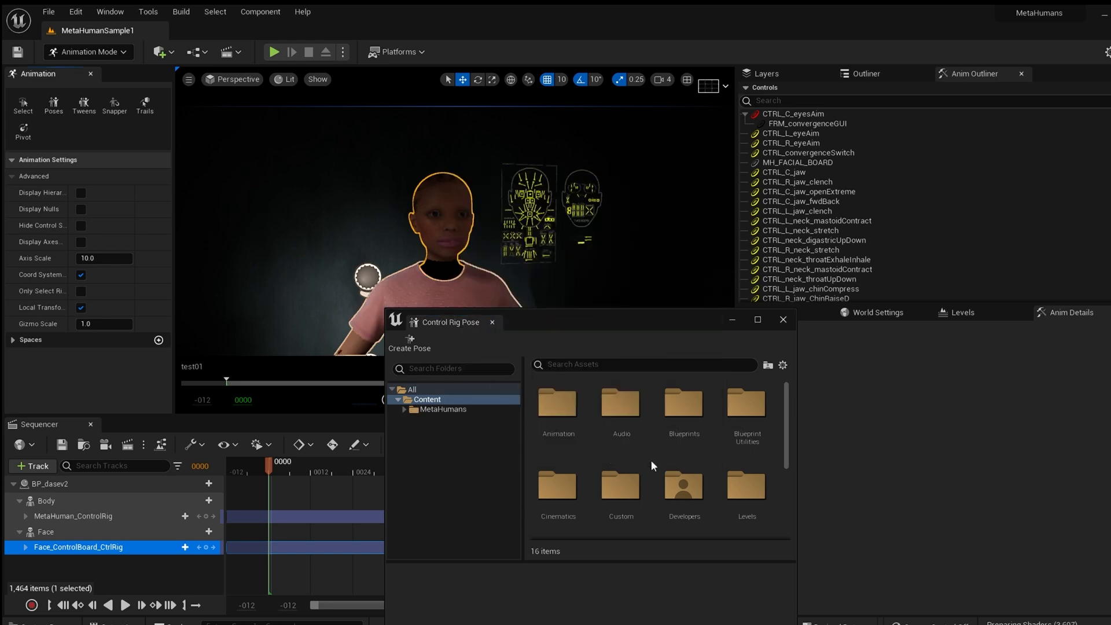
# Browse the added PoseLibrary to its Face/Expressions/Combinations folder of poses.
pyautogui.click(406, 410)
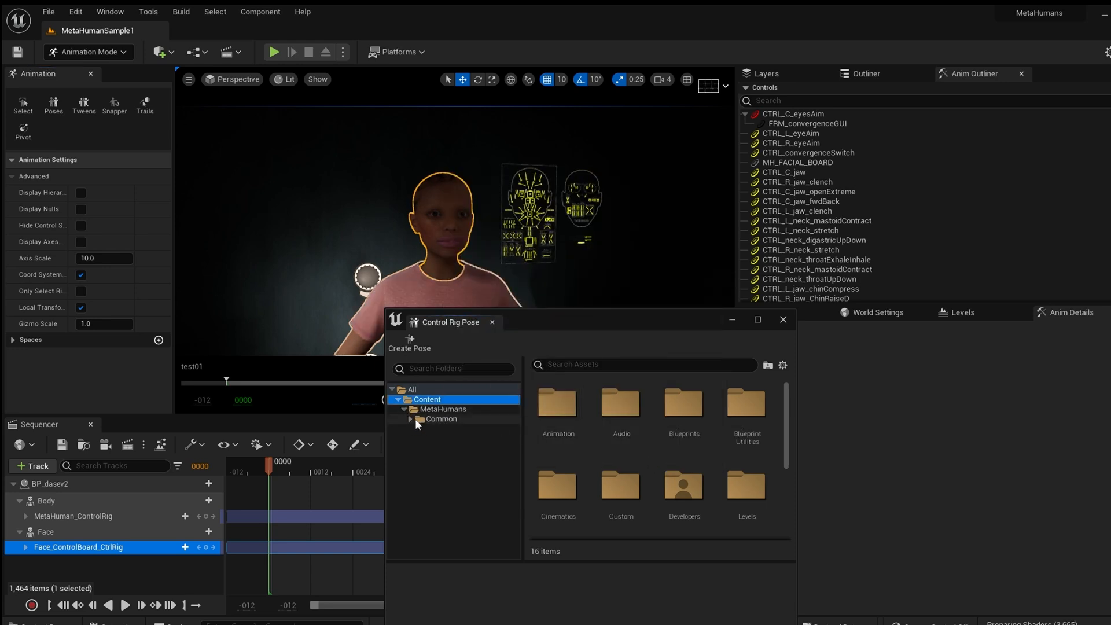
pyautogui.click(411, 419)
pyautogui.click(416, 429)
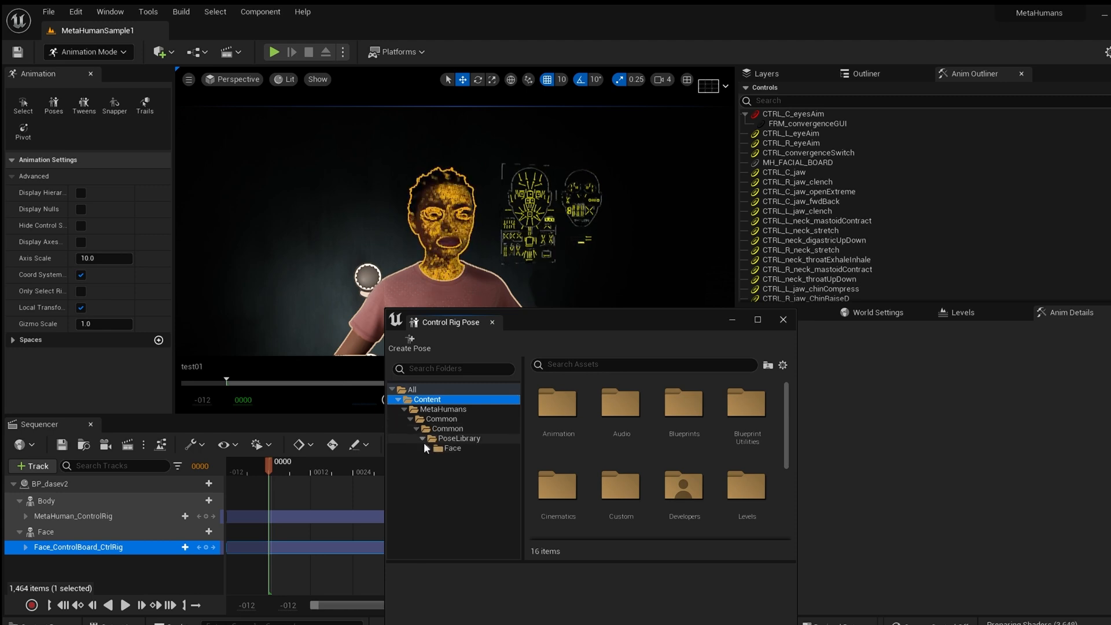
pyautogui.click(423, 438)
pyautogui.click(450, 449)
pyautogui.click(429, 447)
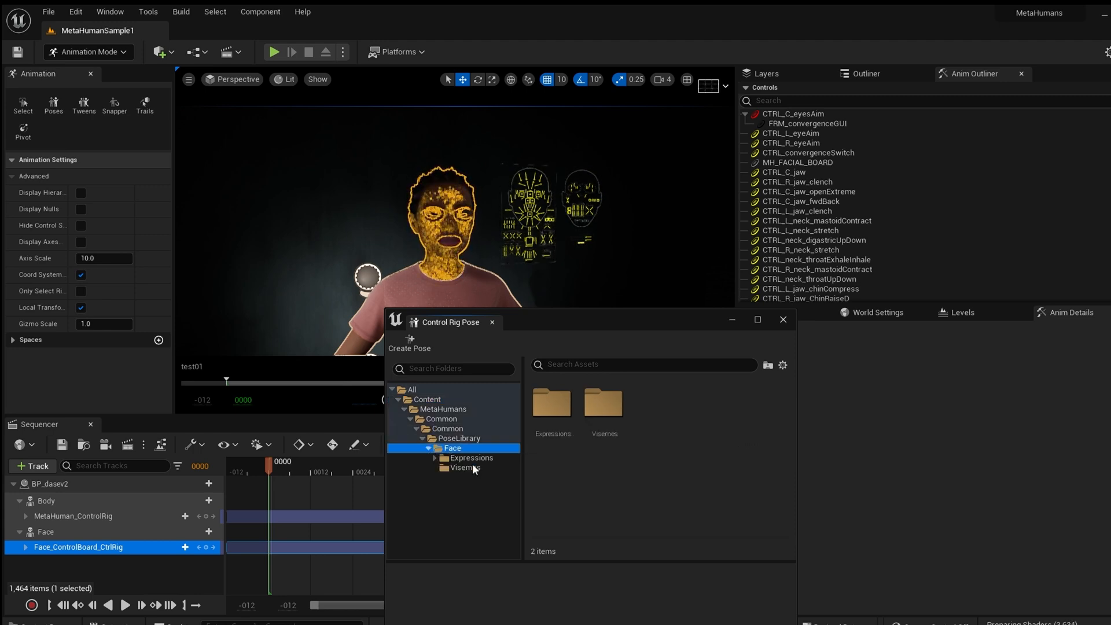
pyautogui.doubleClick(567, 436)
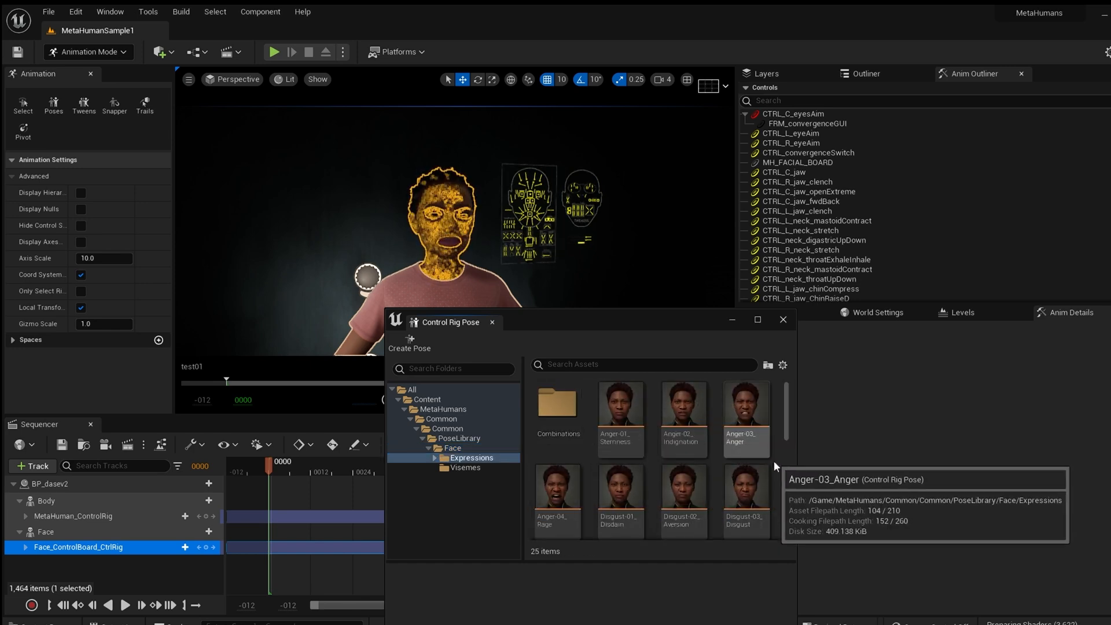
pyautogui.doubleClick(547, 399)
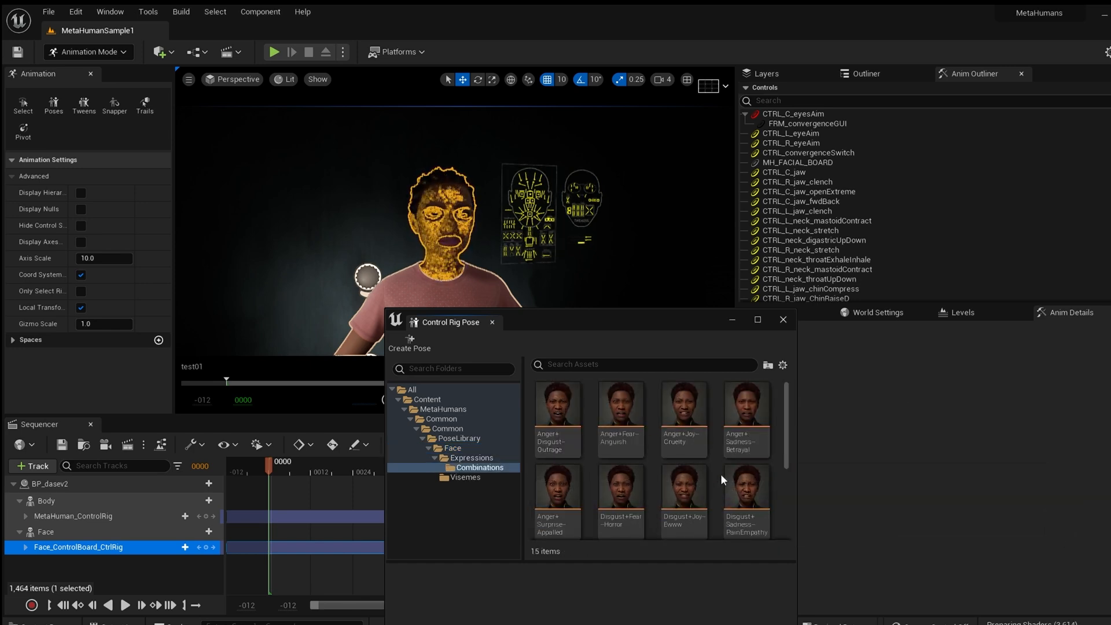
# Choose the Anger+Disgust--Outrage pose and select the face rig controls it affects.
pyautogui.click(564, 425)
pyautogui.moveTo(609, 321); pyautogui.dragTo(744, 170)
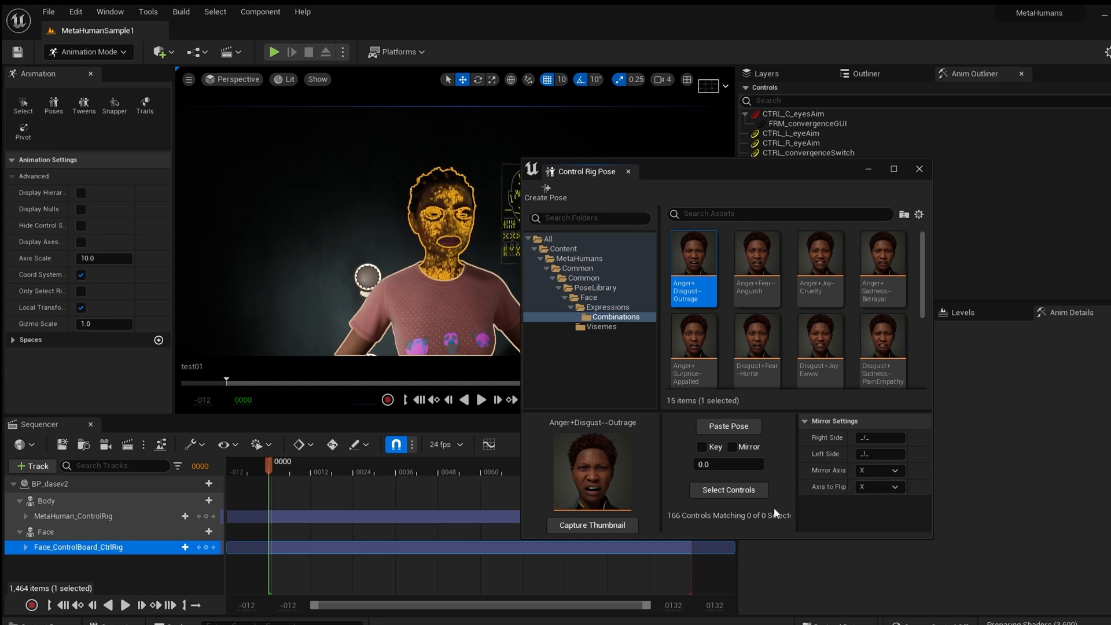
pyautogui.click(738, 493)
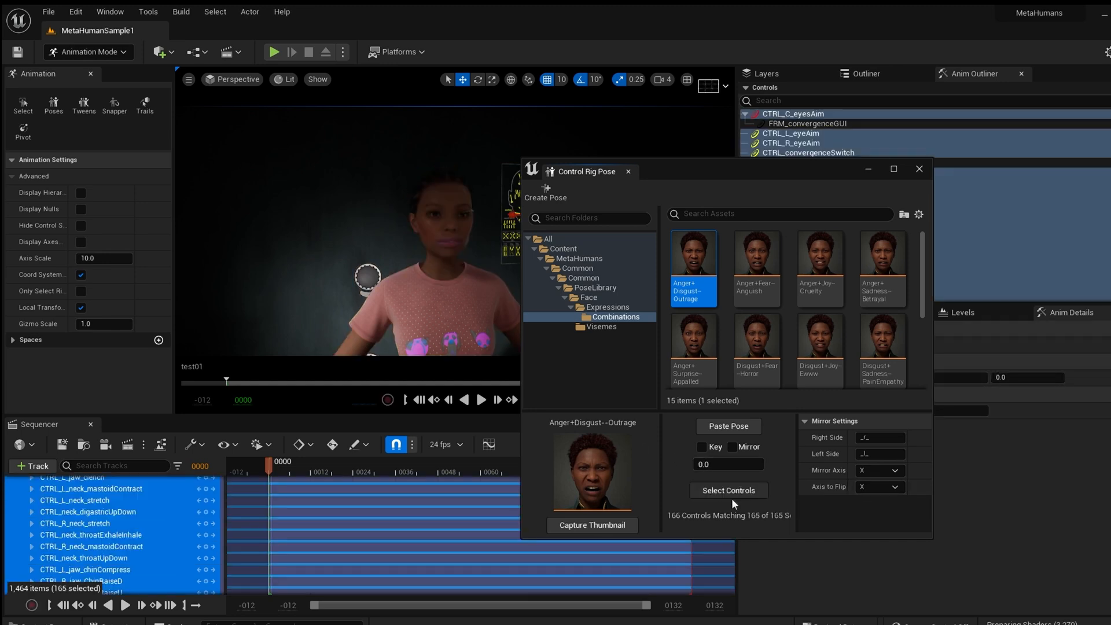
# Paste the Anger+Disgust--Outrage pose onto the selected face rig controls.
pyautogui.scroll(3, 86, 544)
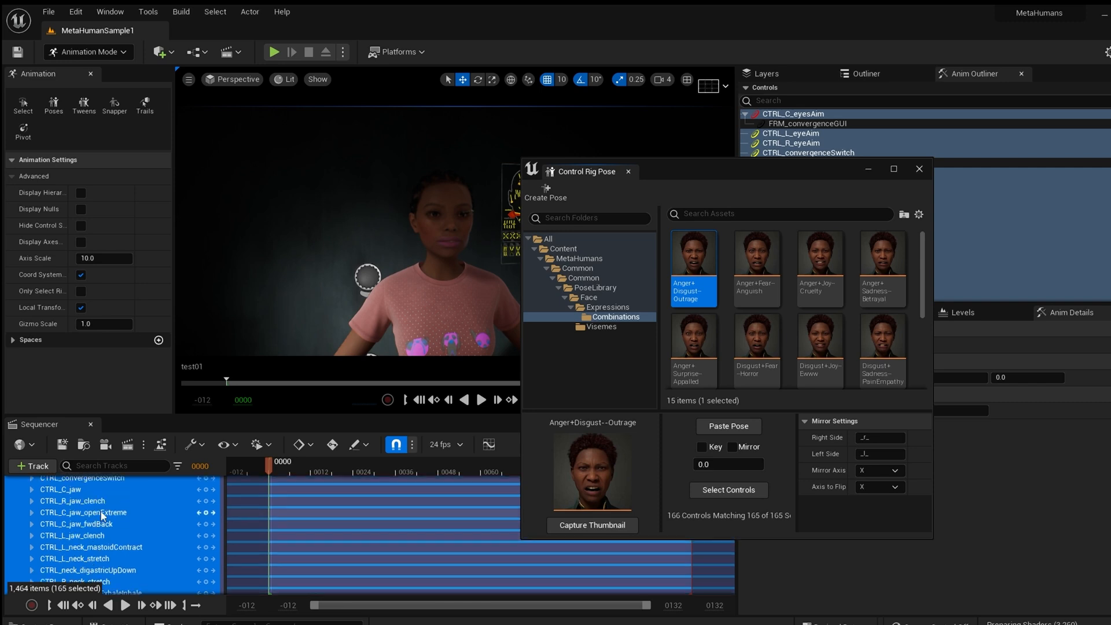
pyautogui.click(727, 426)
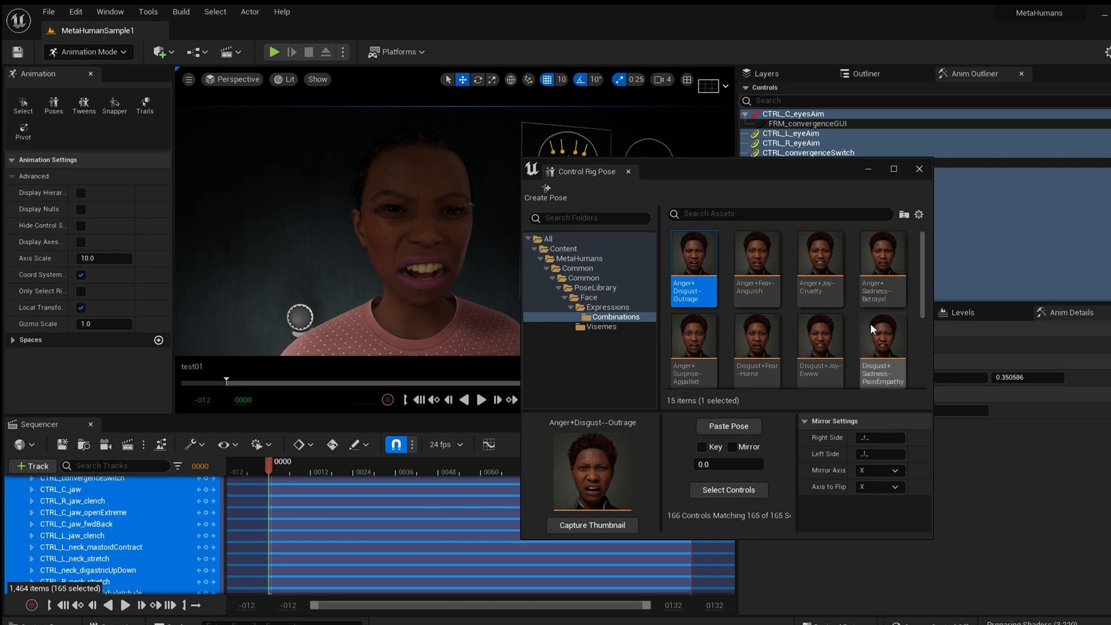
pyautogui.scroll(-3, 870, 324)
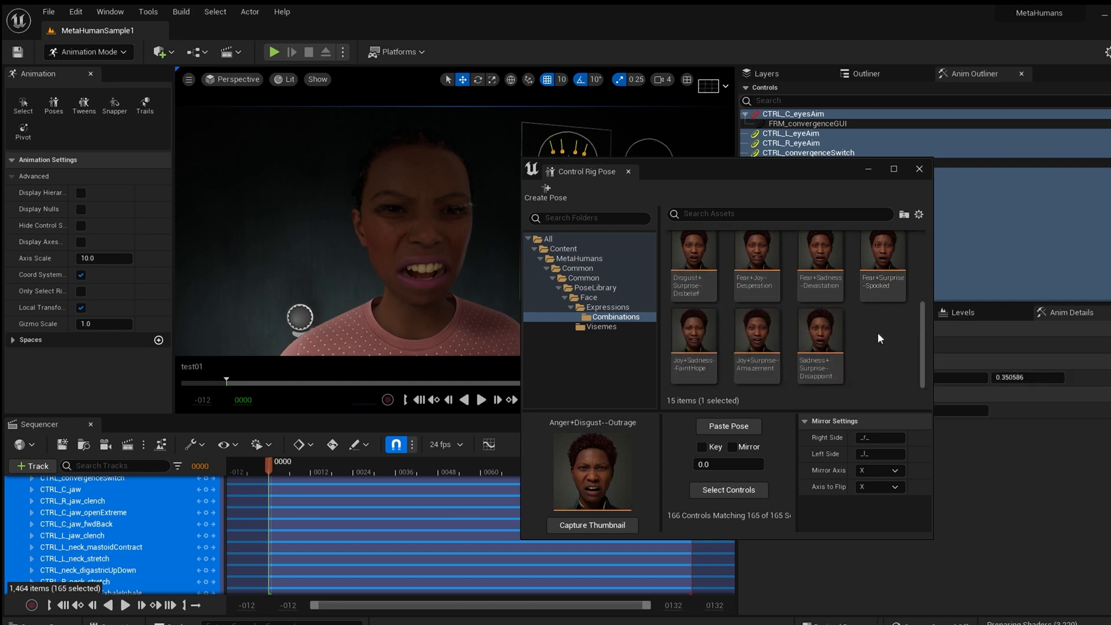
# Apply the Joy-03_Joy pose from the Face/Expressions folder to the face rig controls it affects.
pyautogui.click(595, 307)
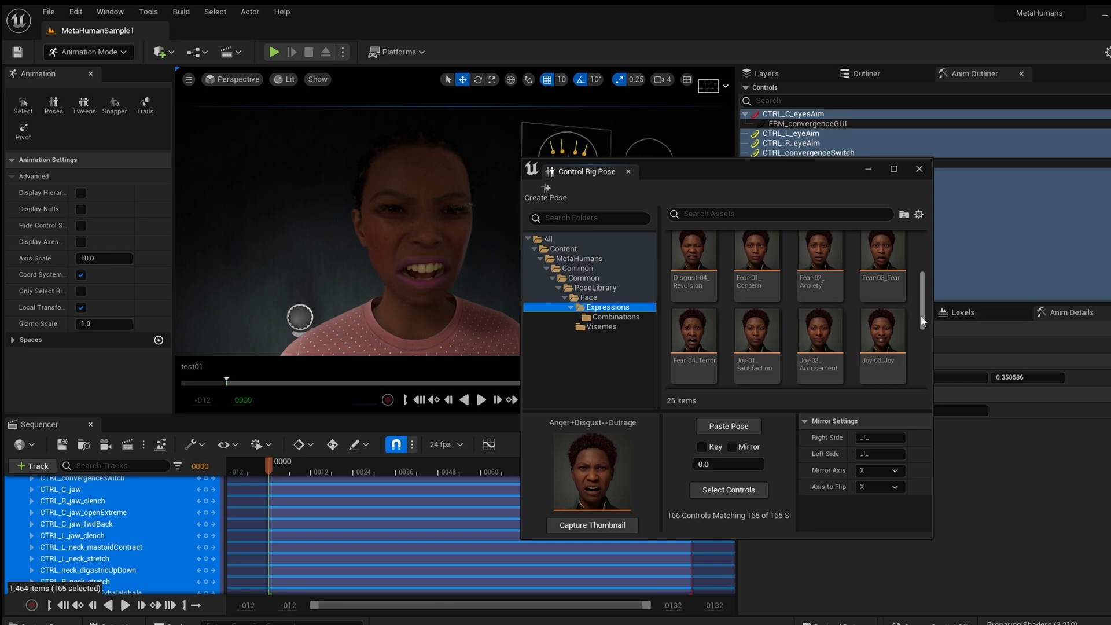
pyautogui.click(730, 492)
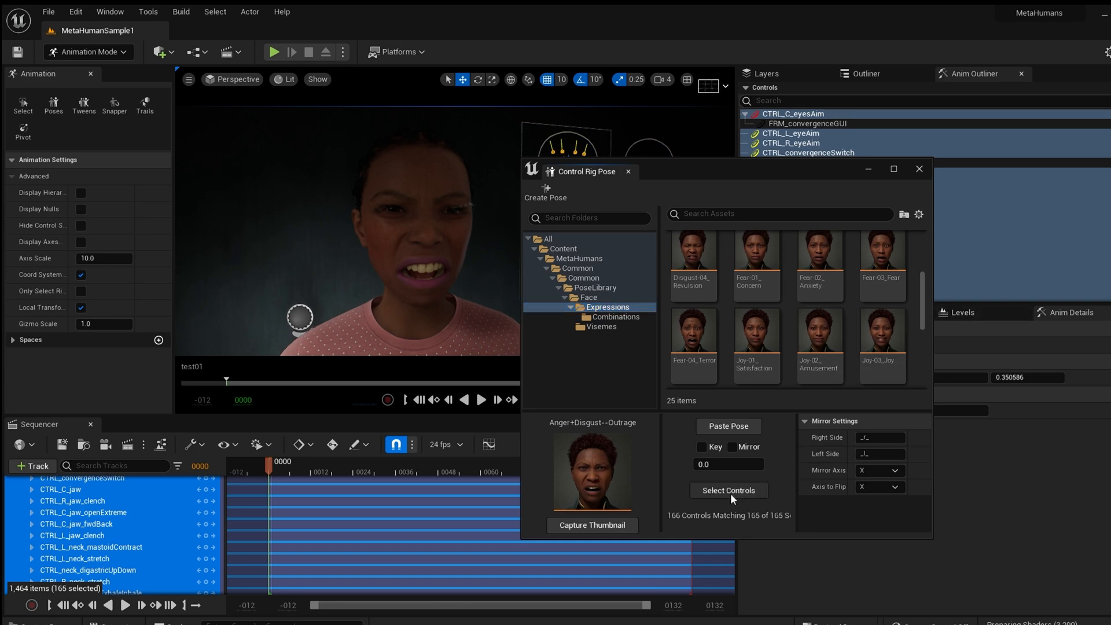
pyautogui.moveTo(922, 311)
pyautogui.mouseDown()
pyautogui.moveTo(928, 267)
pyautogui.moveTo(929, 323)
pyautogui.mouseUp()
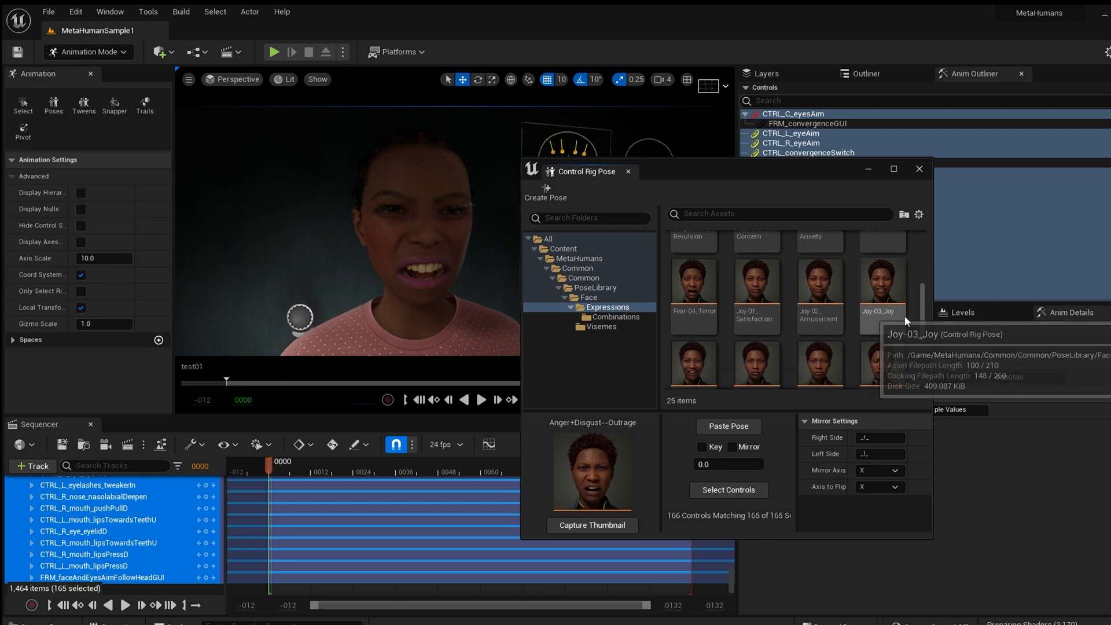
pyautogui.click(880, 299)
pyautogui.click(712, 491)
pyautogui.click(737, 427)
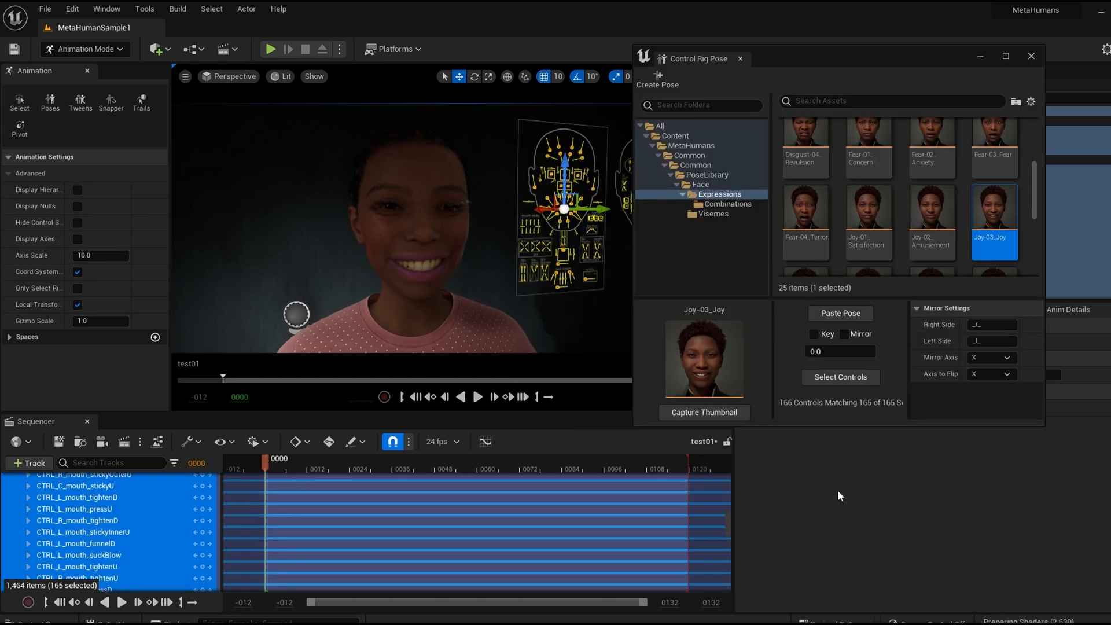
# Turn on automatic keying in Sequencer and key all Face_ControlBoard_CtrlRig controls at frame 0000.
pyautogui.click(330, 442)
pyautogui.scroll(5, 172, 523)
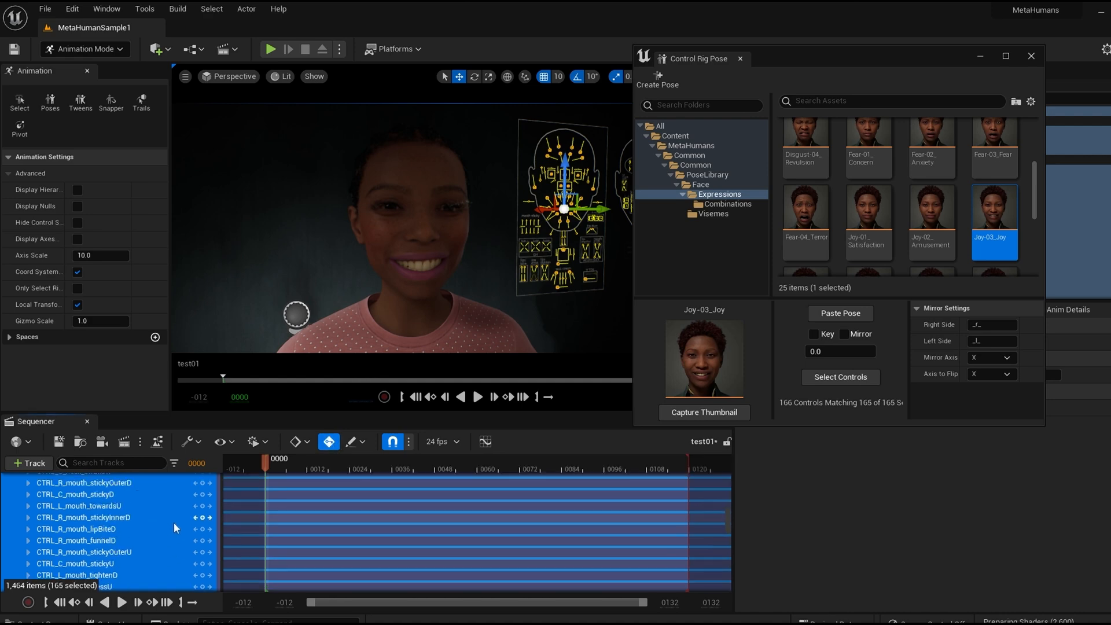
pyautogui.scroll(5, 174, 522)
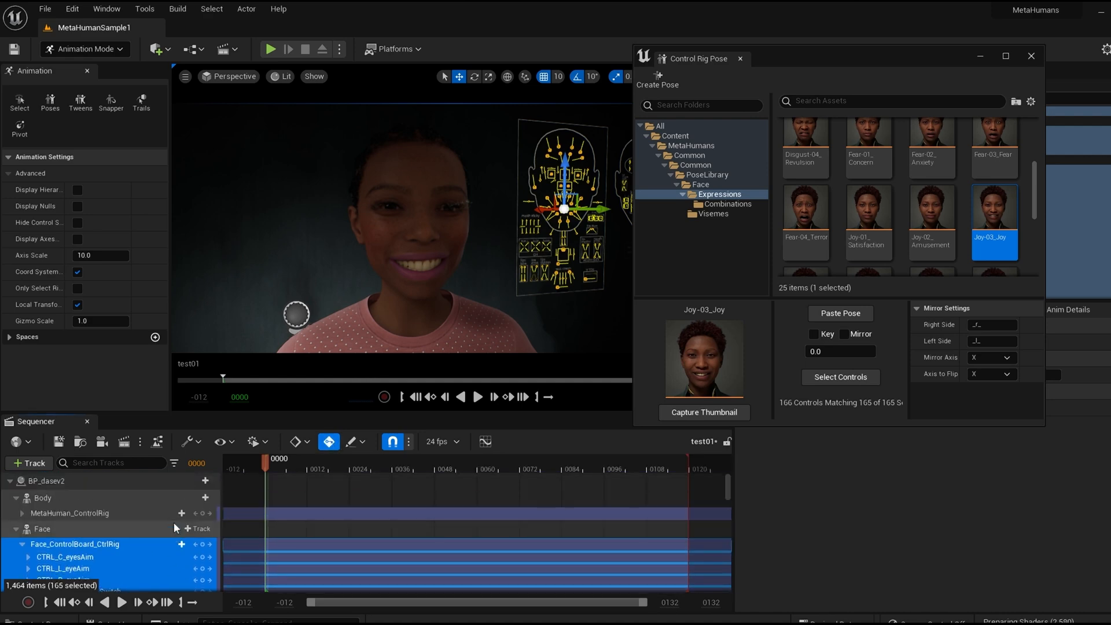
pyautogui.click(202, 544)
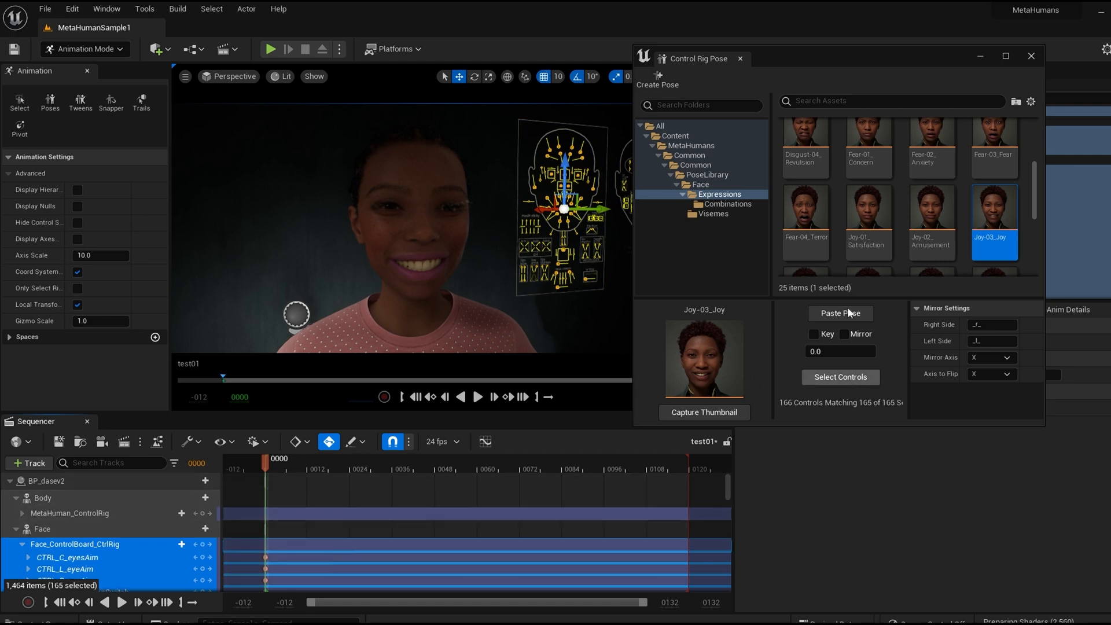
# Move the playhead to frame 0024 and apply the Joy-02_Amusement pose to the face rig.
pyautogui.moveTo(264, 463); pyautogui.dragTo(353, 469)
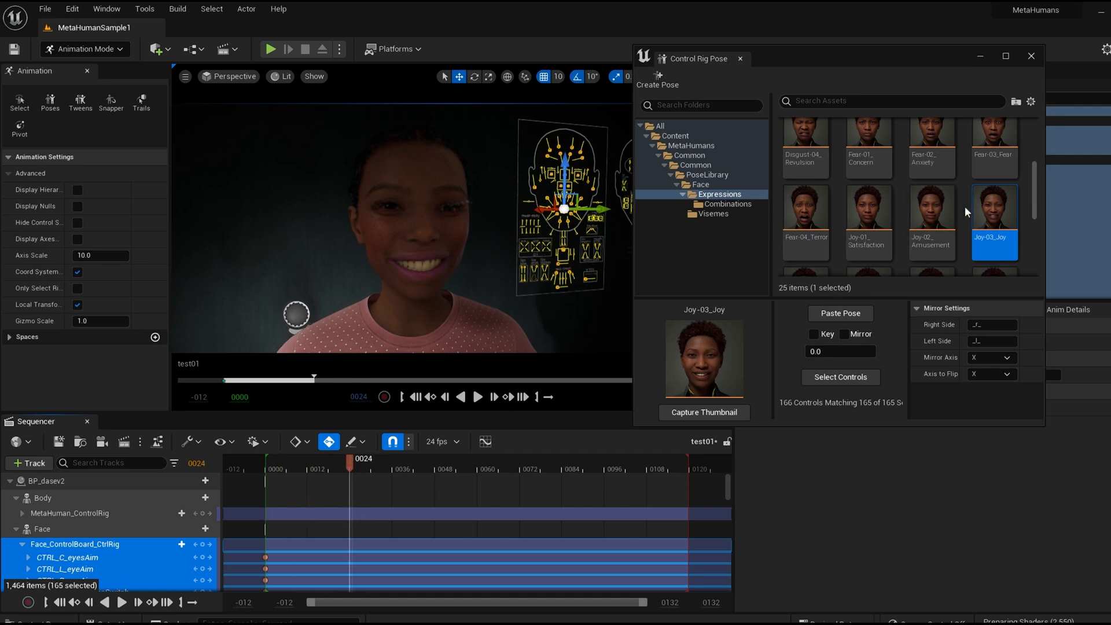
pyautogui.click(939, 220)
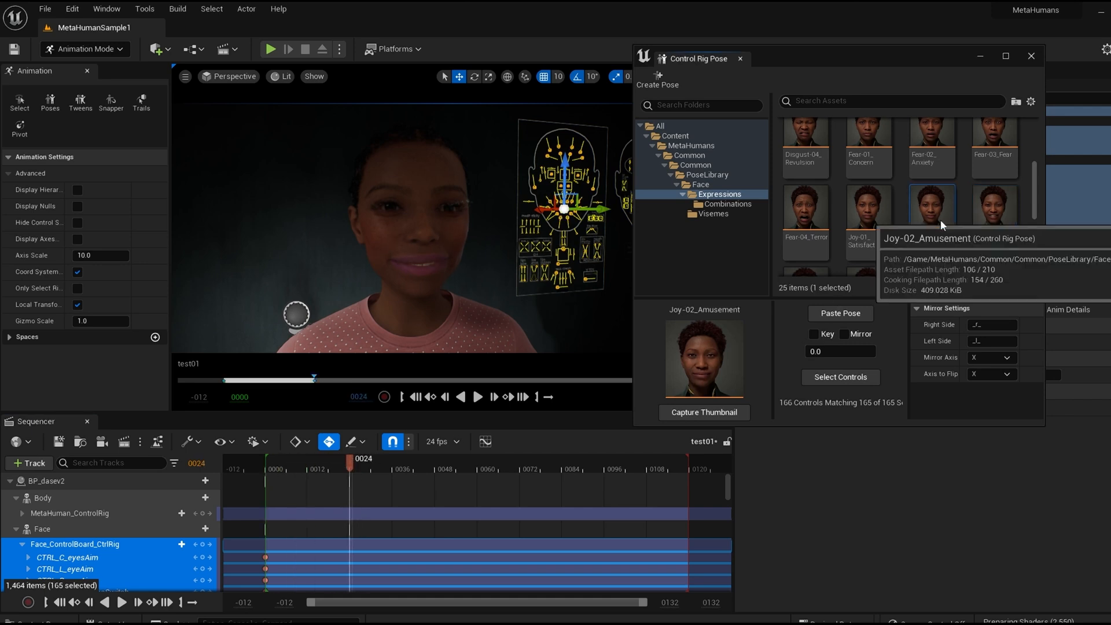
pyautogui.scroll(-3, 322, 507)
pyautogui.scroll(3, 322, 506)
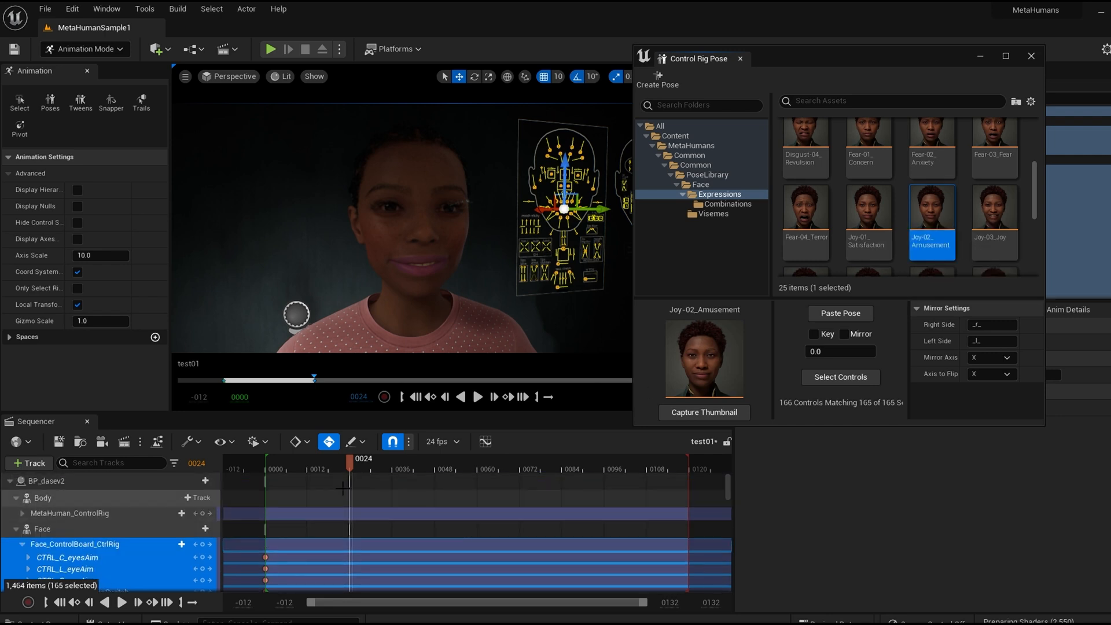
# Move the playhead to frame 0048 and apply the Joy-01_Satisfaction pose to the face rig.
pyautogui.moveTo(356, 467); pyautogui.dragTo(437, 477)
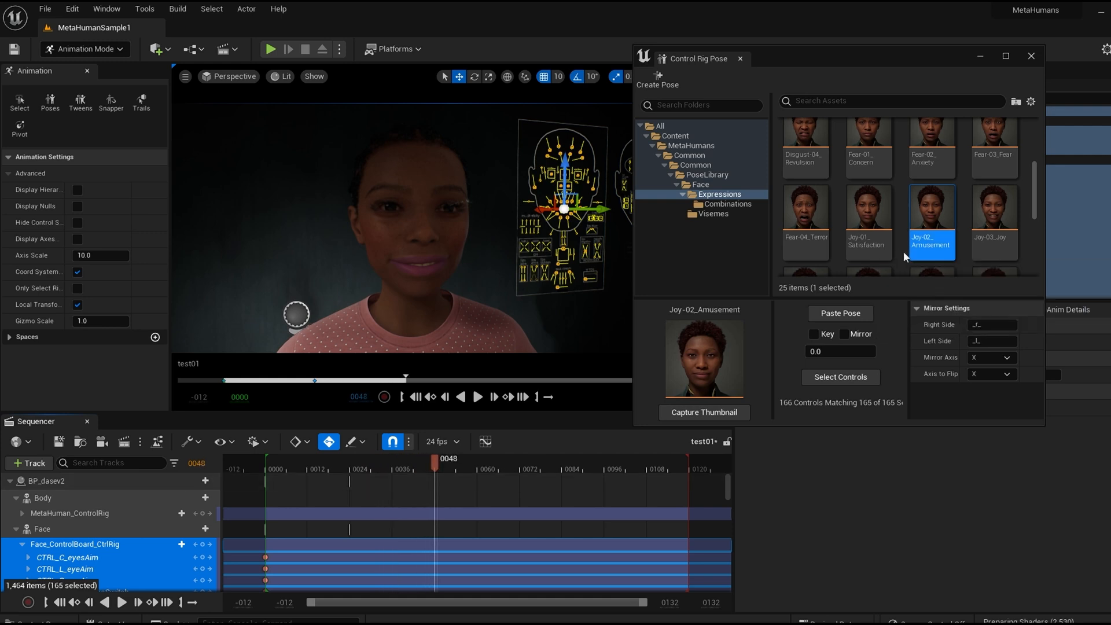
pyautogui.click(869, 238)
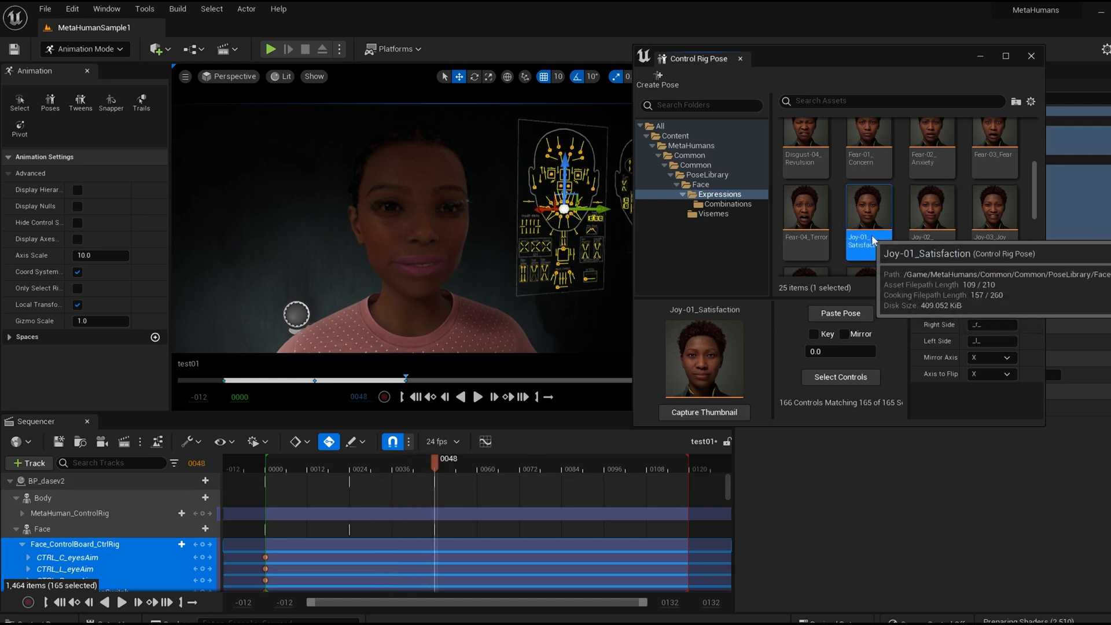
pyautogui.click(840, 376)
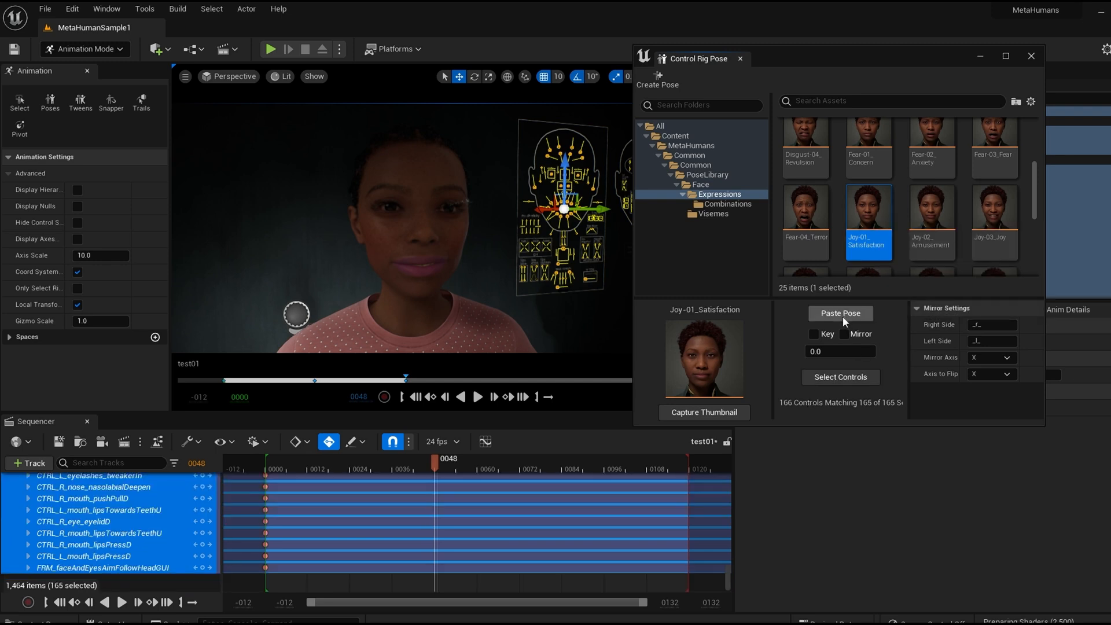
# Move the playhead to frame 0073 and apply the Joy-04_Laughter pose to the face rig.
pyautogui.moveTo(439, 471); pyautogui.dragTo(522, 475)
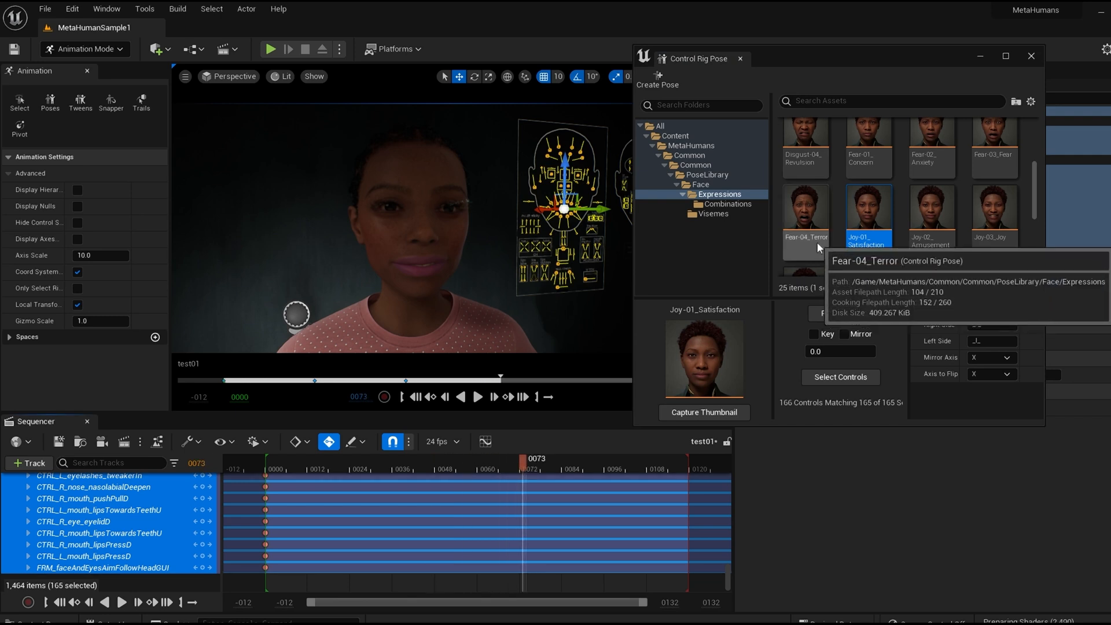
pyautogui.scroll(-3, 817, 241)
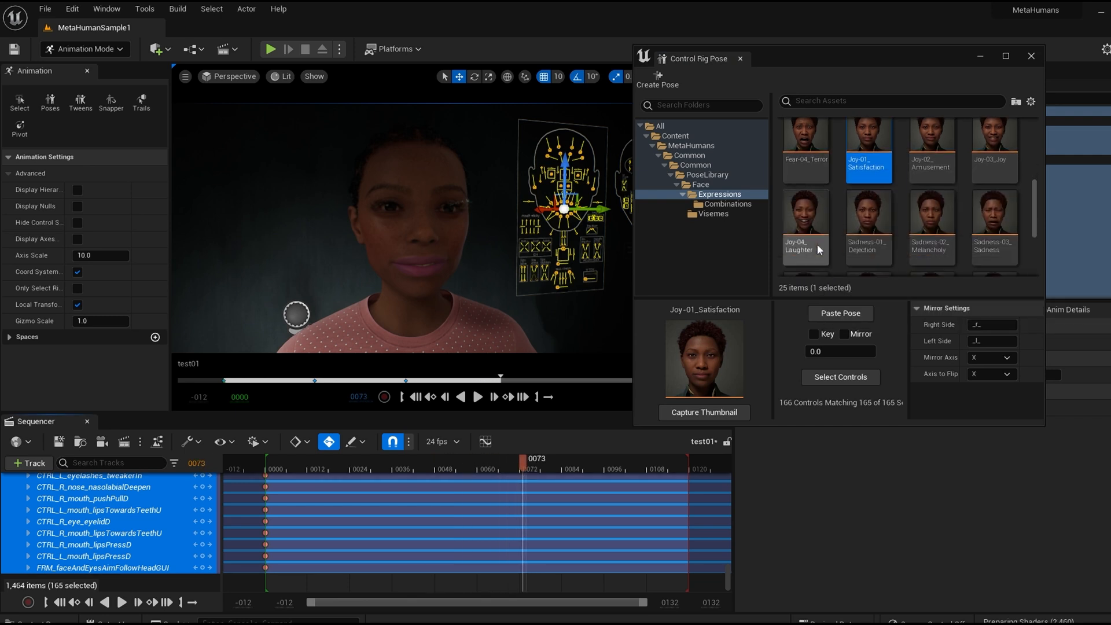
pyautogui.scroll(1, 816, 238)
pyautogui.click(818, 211)
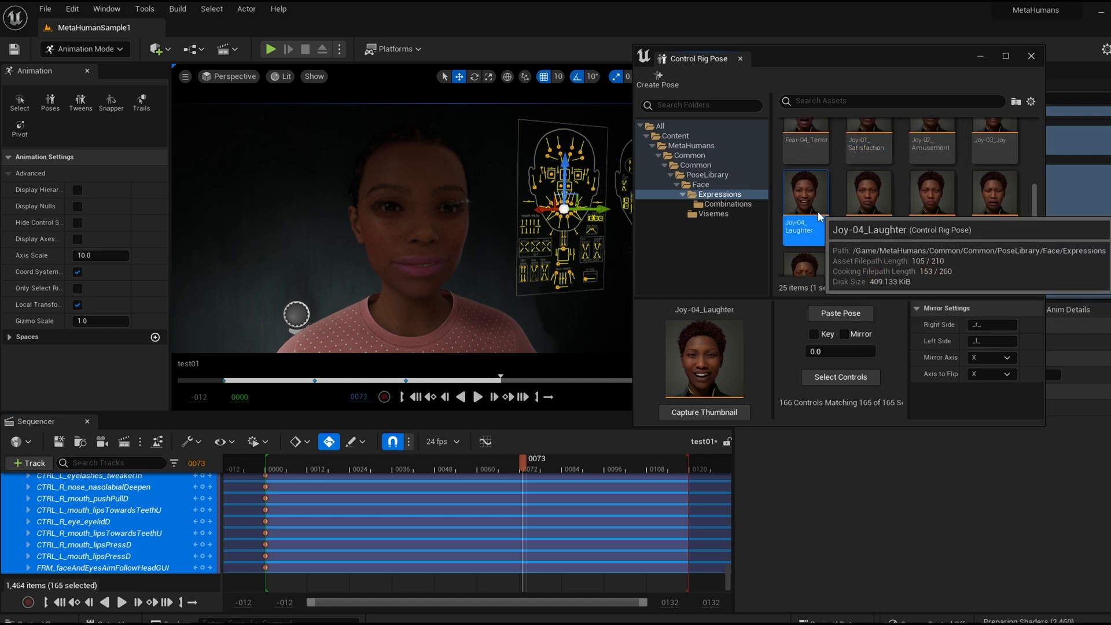
# Move the playhead to frame 0094 and apply the Surprise-04_Shock pose to the face rig.
pyautogui.moveTo(523, 464); pyautogui.dragTo(603, 475)
pyautogui.scroll(-1, 880, 247)
pyautogui.scroll(-1, 881, 253)
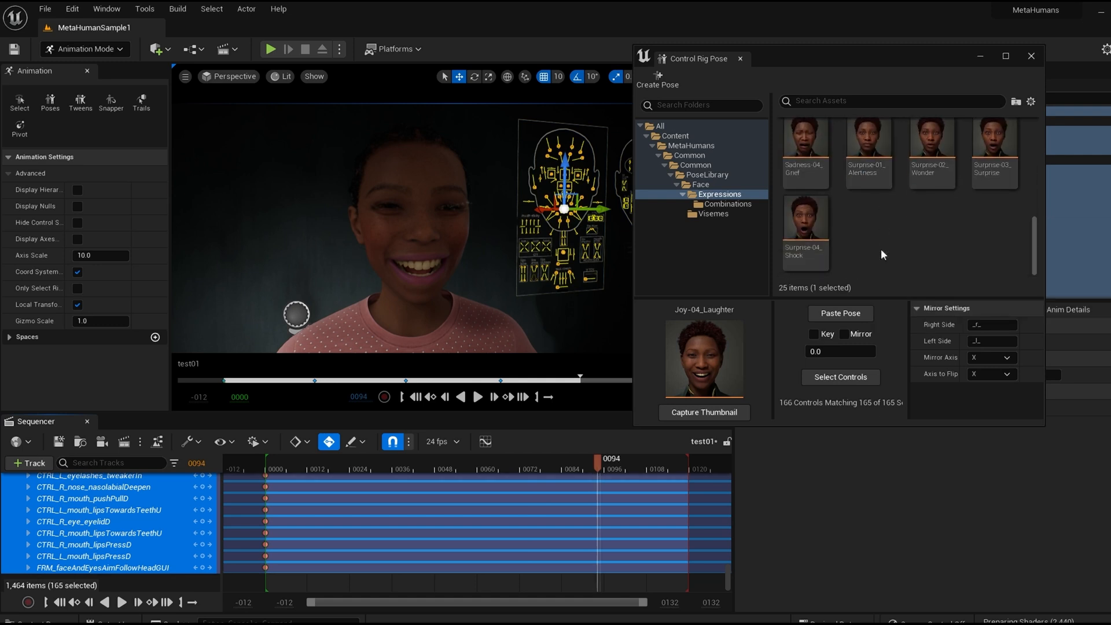
pyautogui.doubleClick(806, 231)
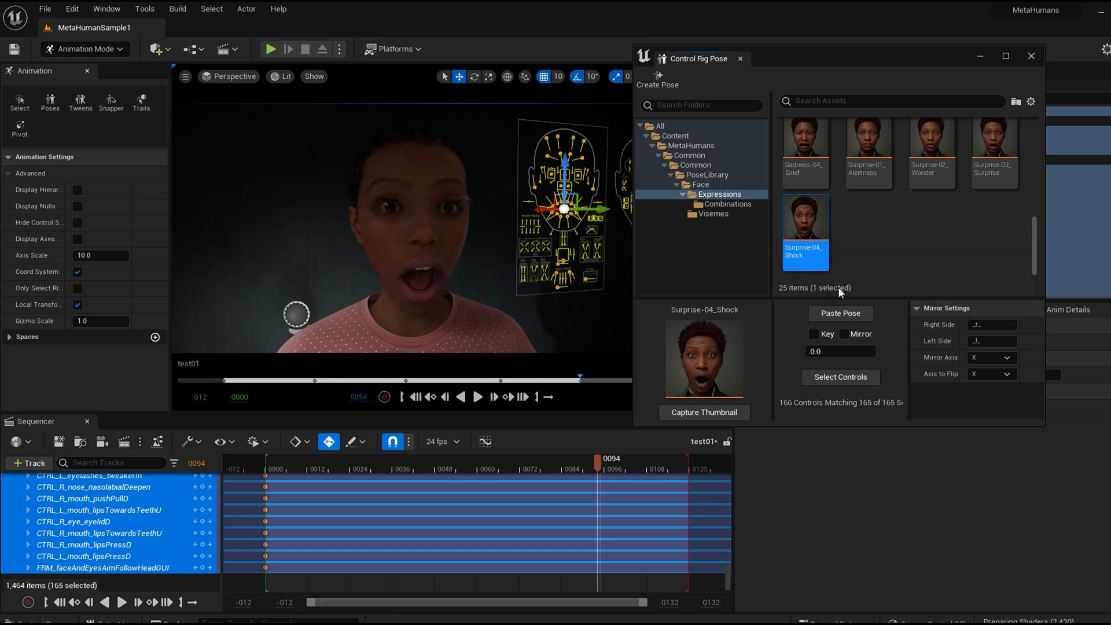
# Move the playhead to frame 0109 and apply the Surprise-03_Surprise pose to the face rig.
pyautogui.moveTo(603, 469); pyautogui.dragTo(656, 469)
pyautogui.scroll(3, 1003, 247)
pyautogui.doubleClick(1003, 234)
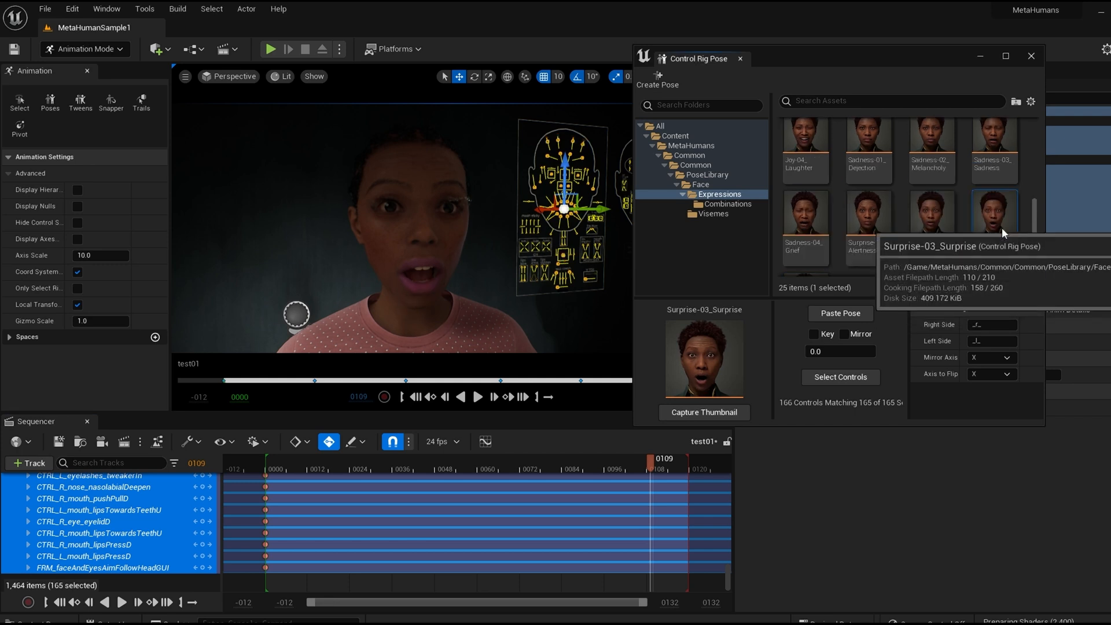
# Apply the Joy-03_Joy pose at the sequence's last frame, 0119, and play the animation from the start.
pyautogui.click(522, 397)
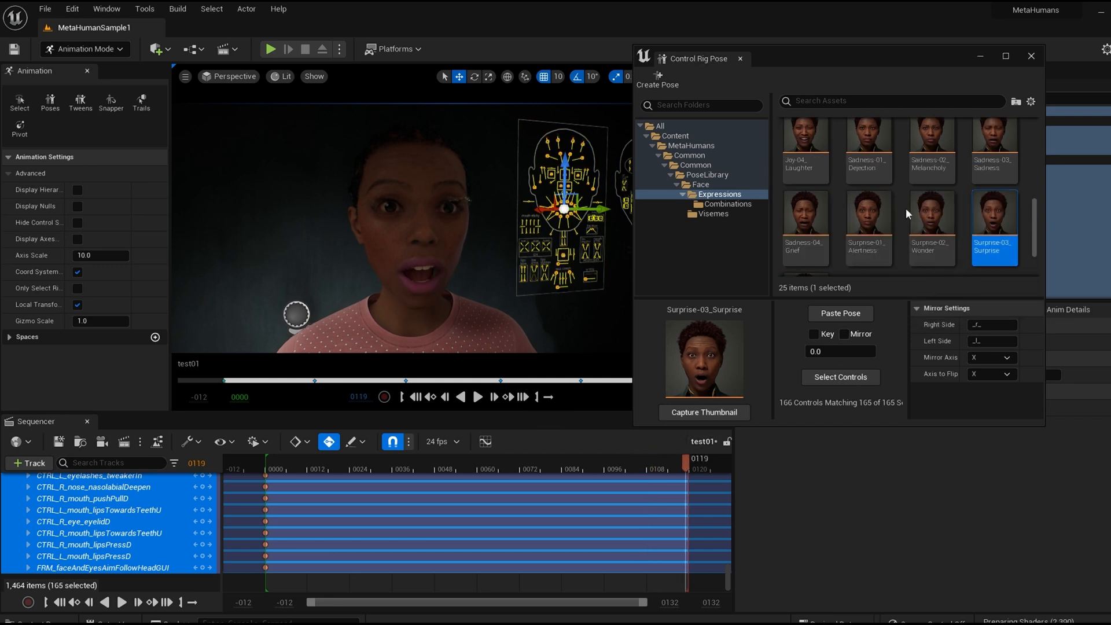
pyautogui.scroll(4, 906, 215)
pyautogui.doubleClick(1001, 206)
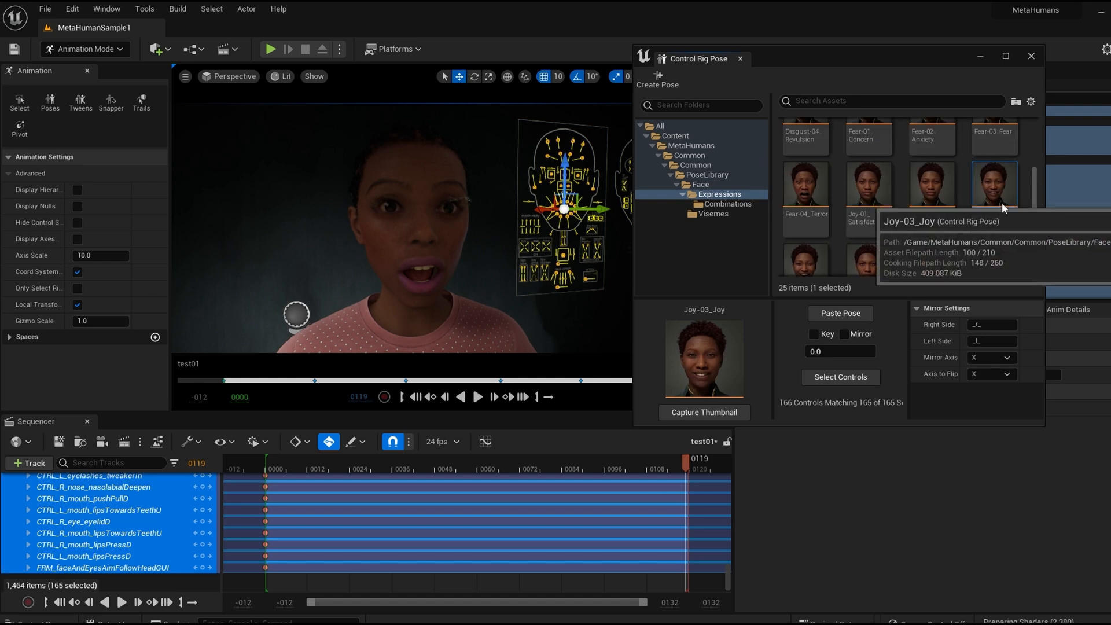
pyautogui.click(415, 396)
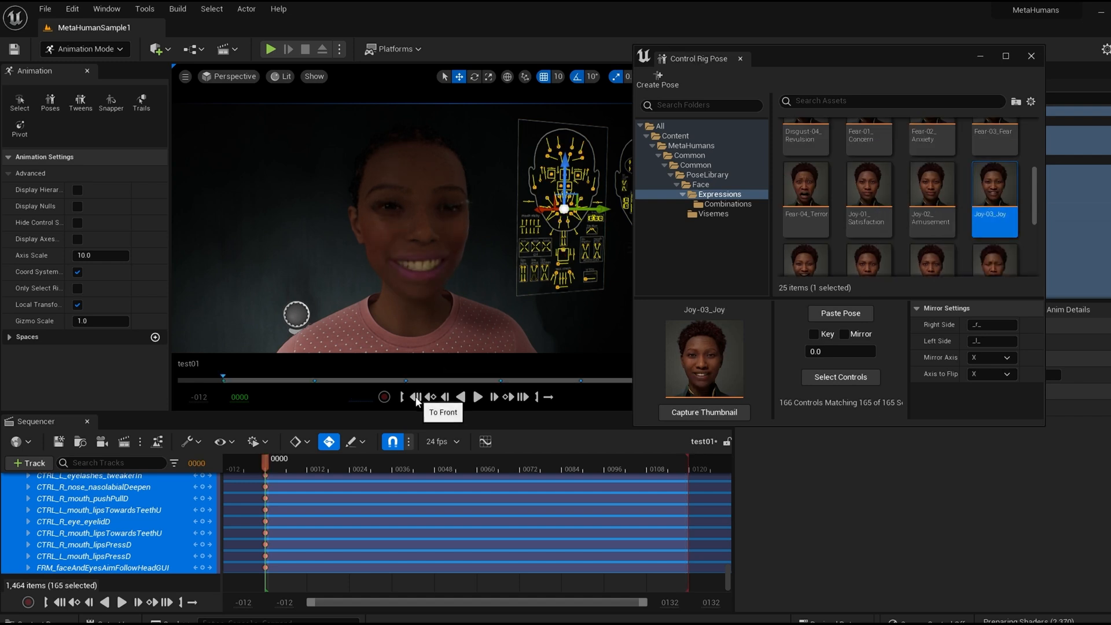
pyautogui.click(478, 397)
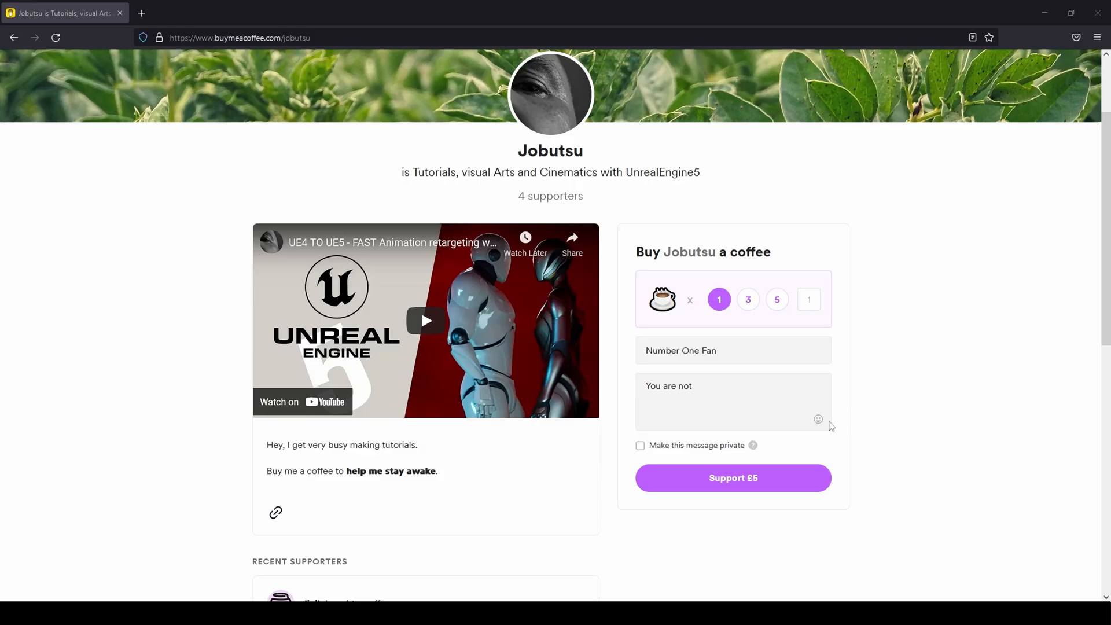
pyautogui.click(736, 393)
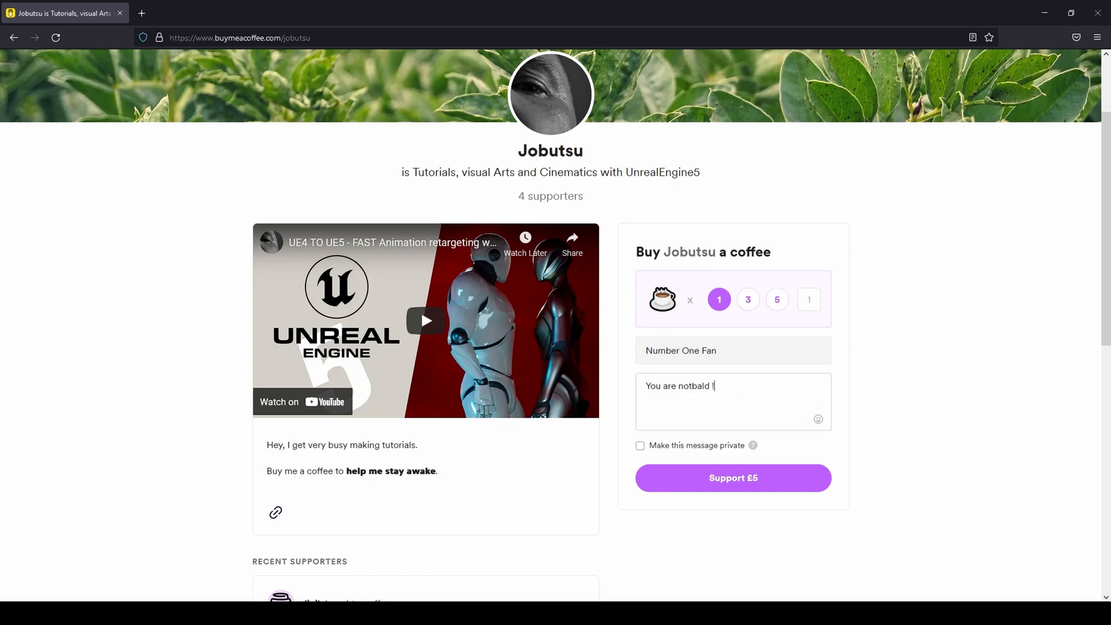
pyautogui.click(716, 484)
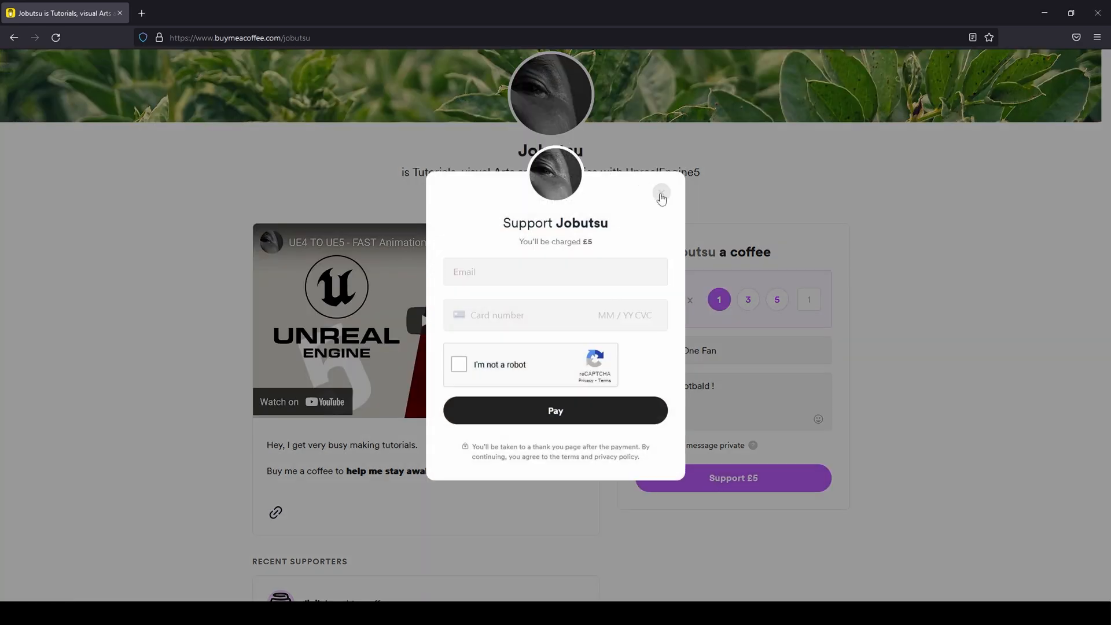
pyautogui.click(662, 195)
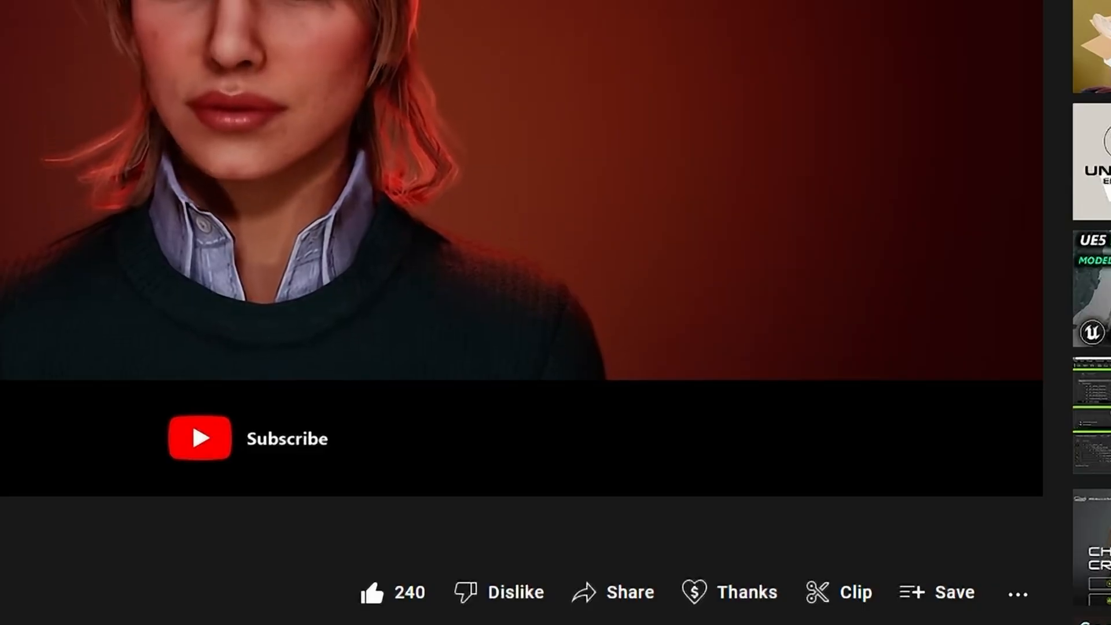
# Switch to the YouTube video page, open its Super Thanks purchase and choose the £50.00 amount.
pyautogui.click(722, 596)
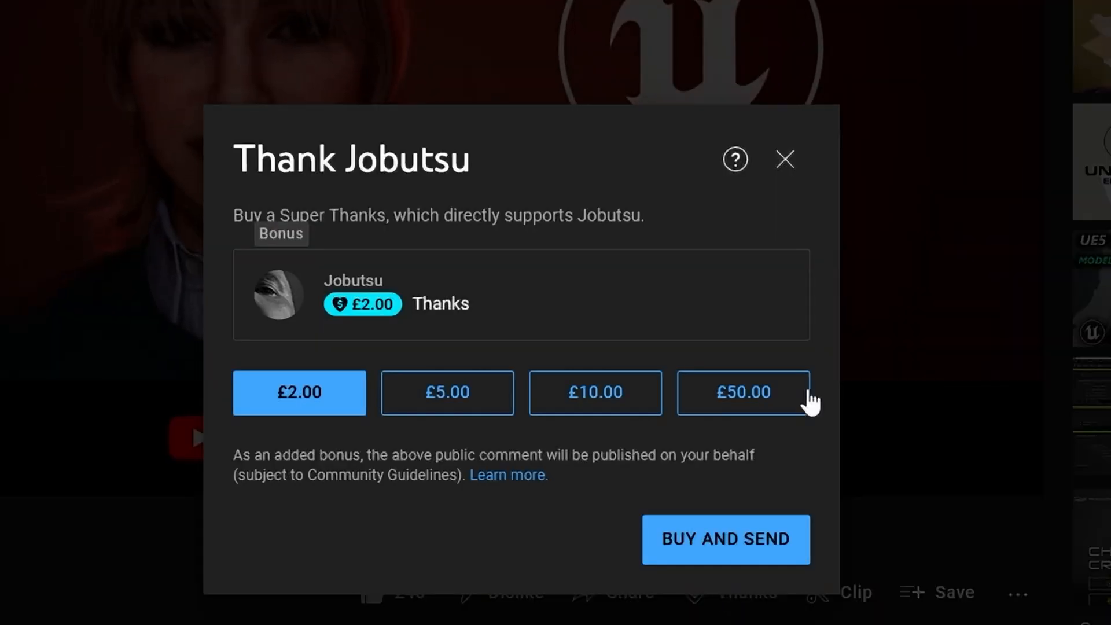
pyautogui.click(738, 404)
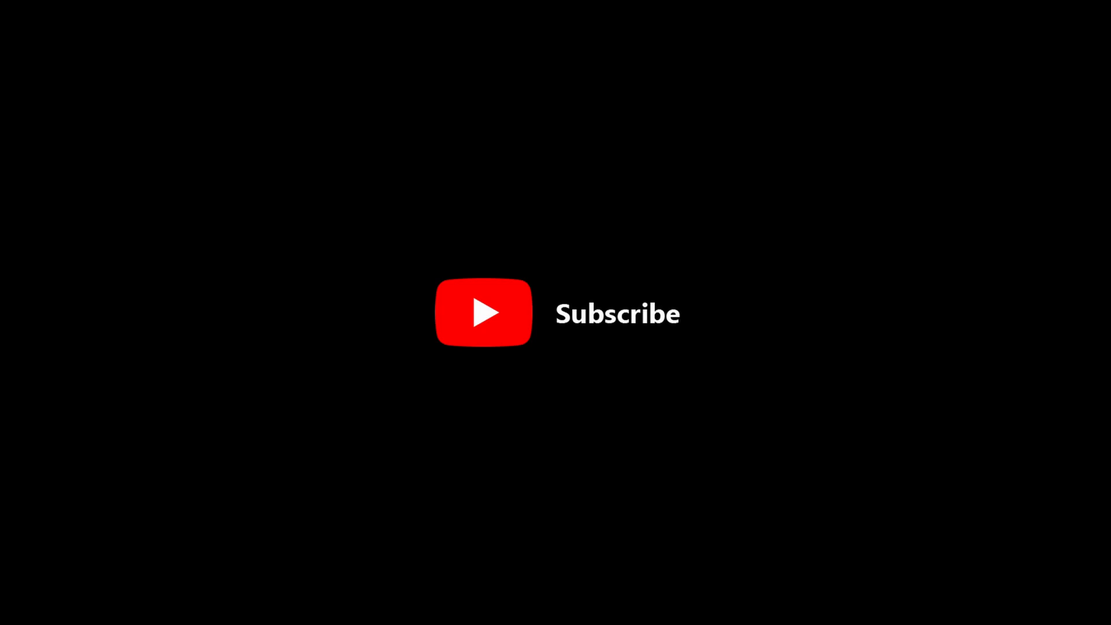